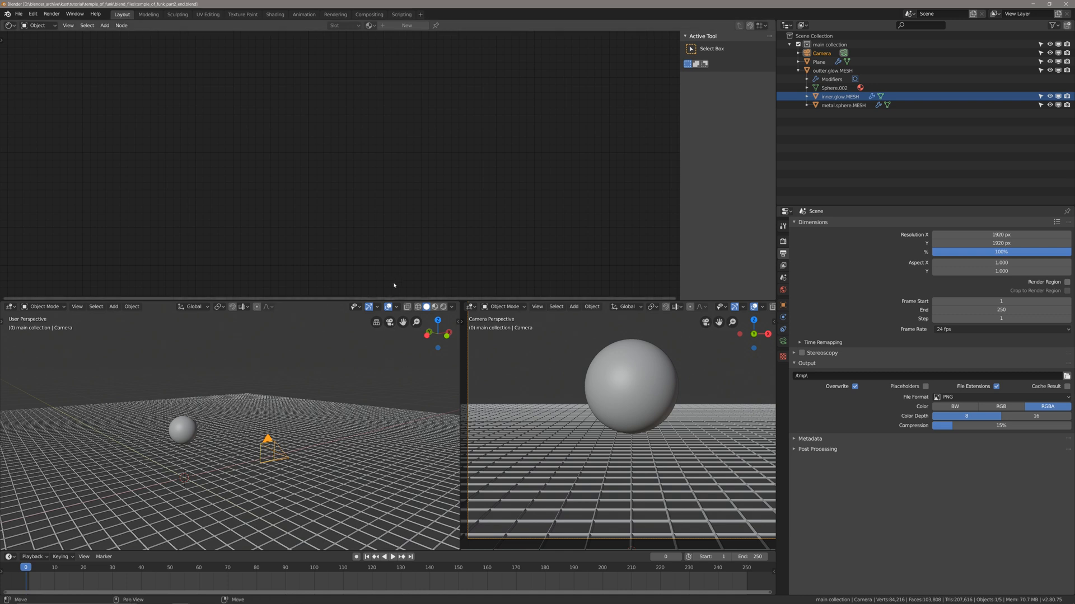
Merge the node editor and both 3D views into one large 3D viewport, and save the file.
left_click_drag(457, 304, 560, 347)
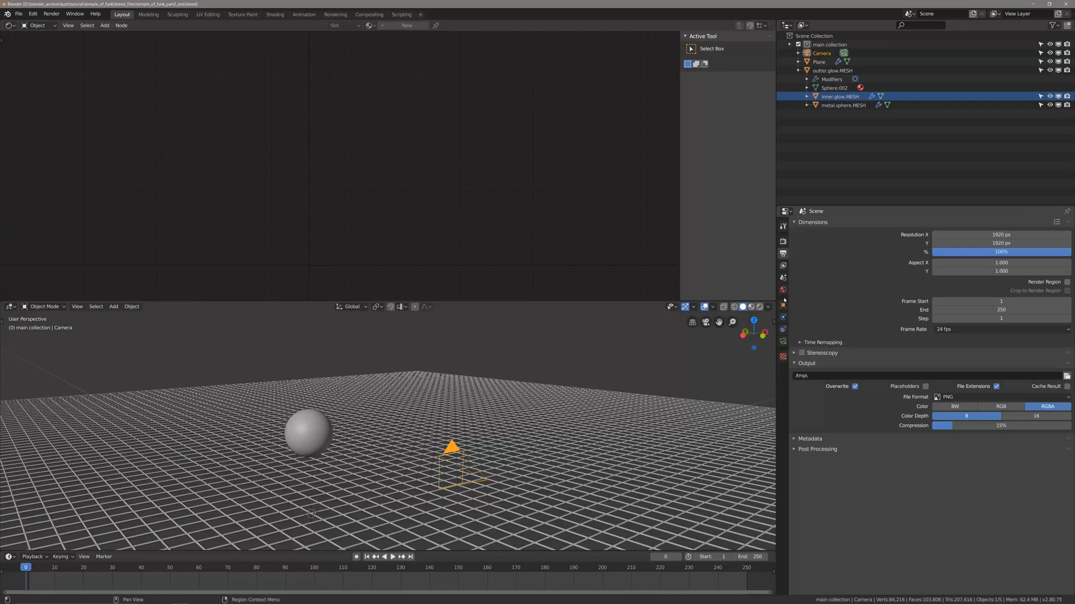
left_click_drag(775, 303, 762, 239)
scroll(467, 373, "down", 2)
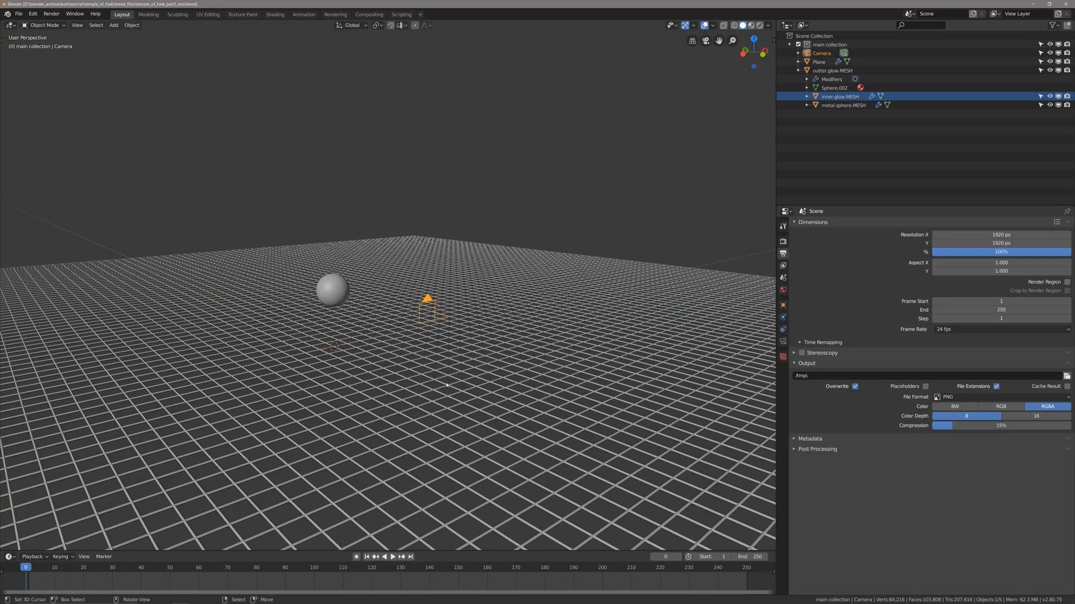
middle_click_drag(467, 372, 445, 385)
scroll(427, 394, "up", 3)
key("ctrl+s")
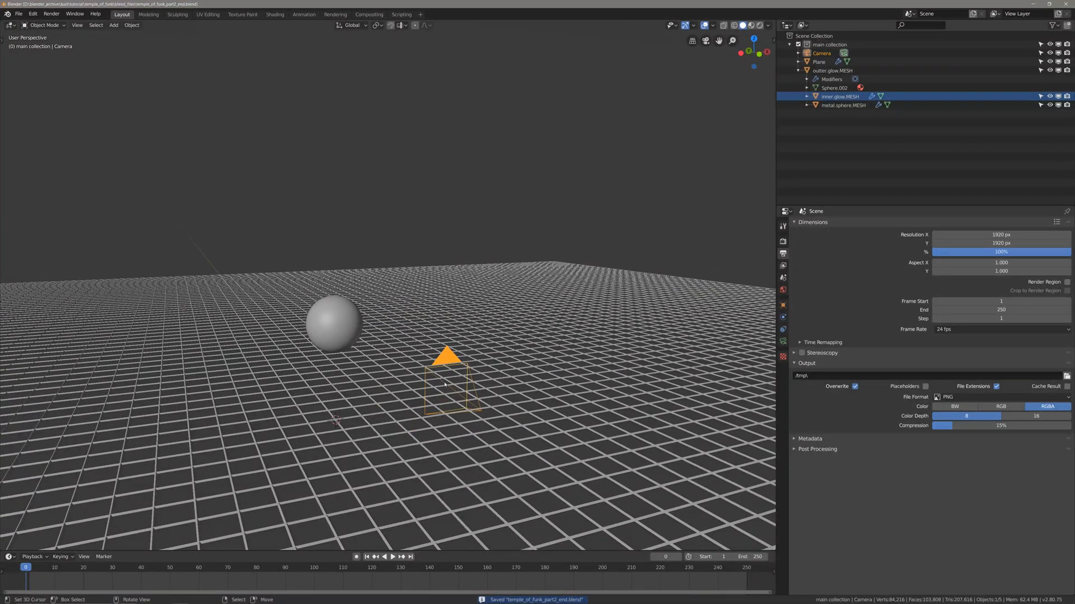
Show the scene through the camera with rendered shading.
key("KP_0")
key("z")
left_click(500, 399)
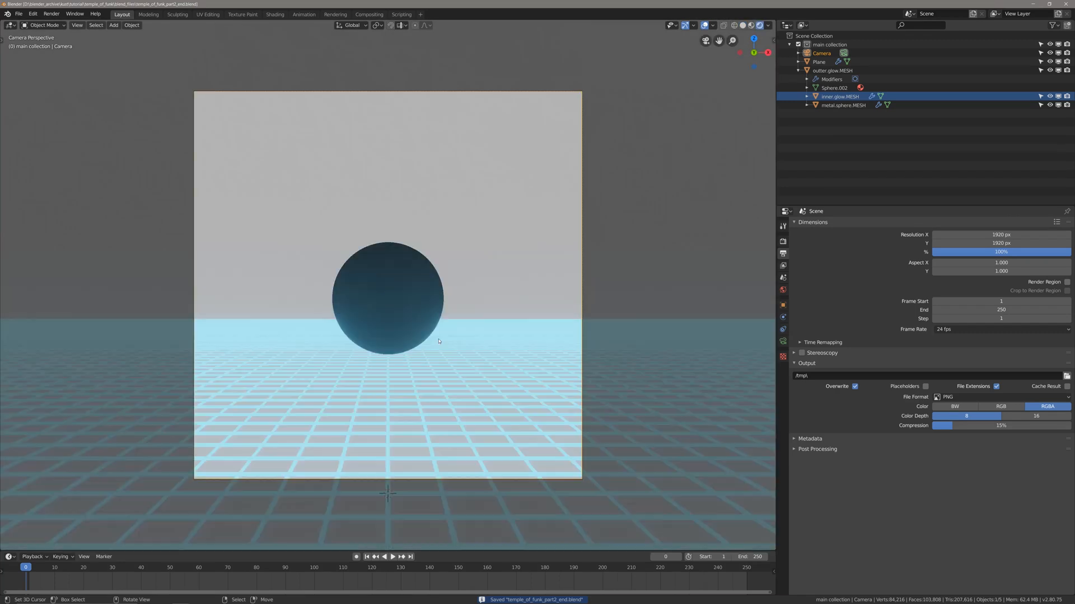
scroll(446, 347, "down", 2)
scroll(445, 347, "up", 2)
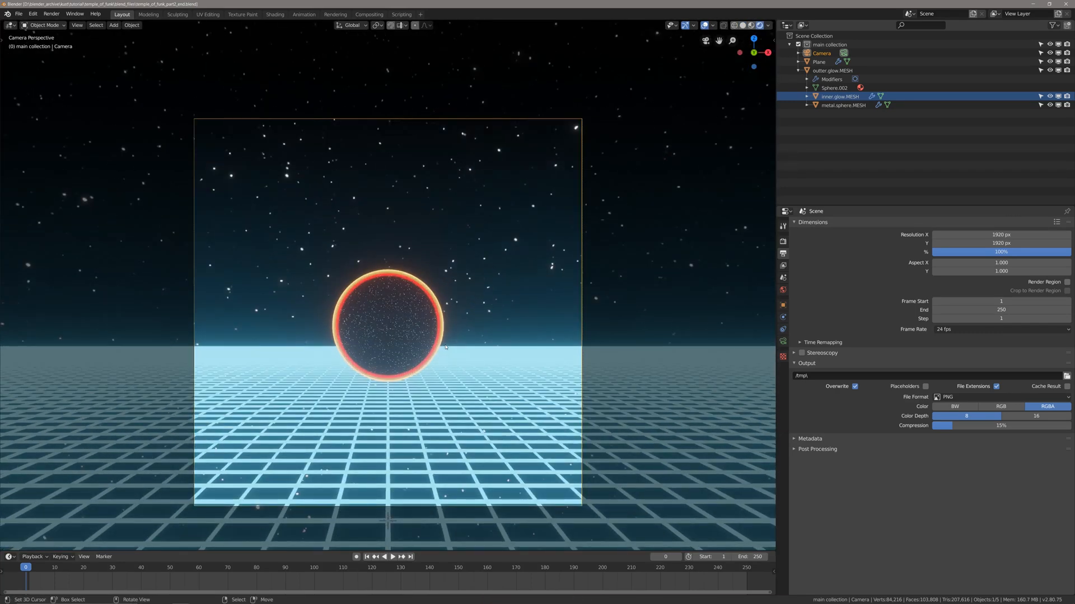
Enable the camera's depth of field and pick the sphere outter.glow.MESH as its focus object.
left_click(783, 342)
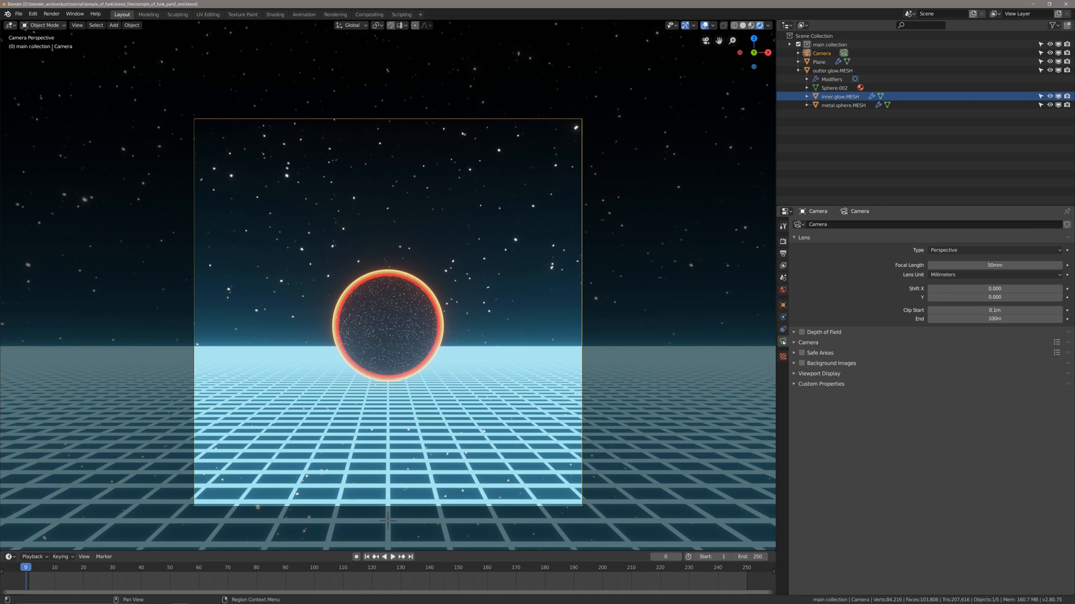
left_click(802, 332)
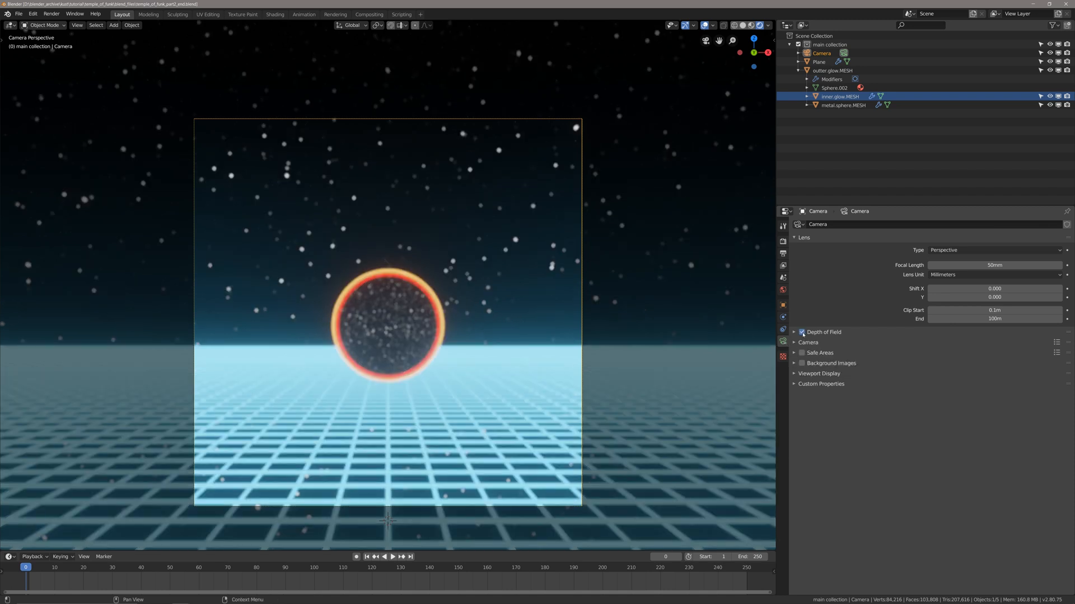
left_click(794, 333)
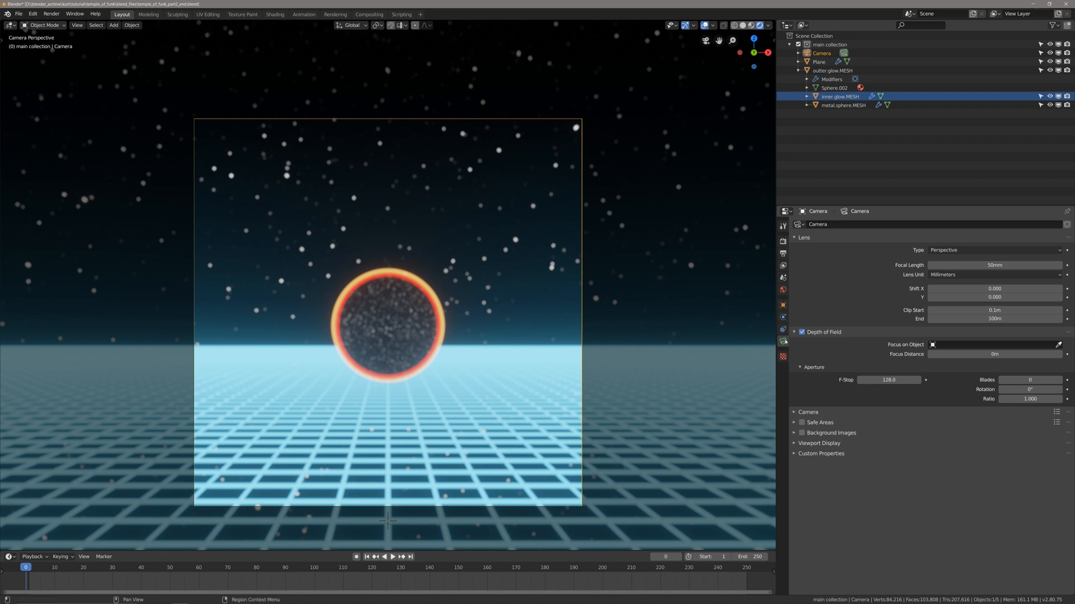
left_click(1059, 345)
left_click(391, 312)
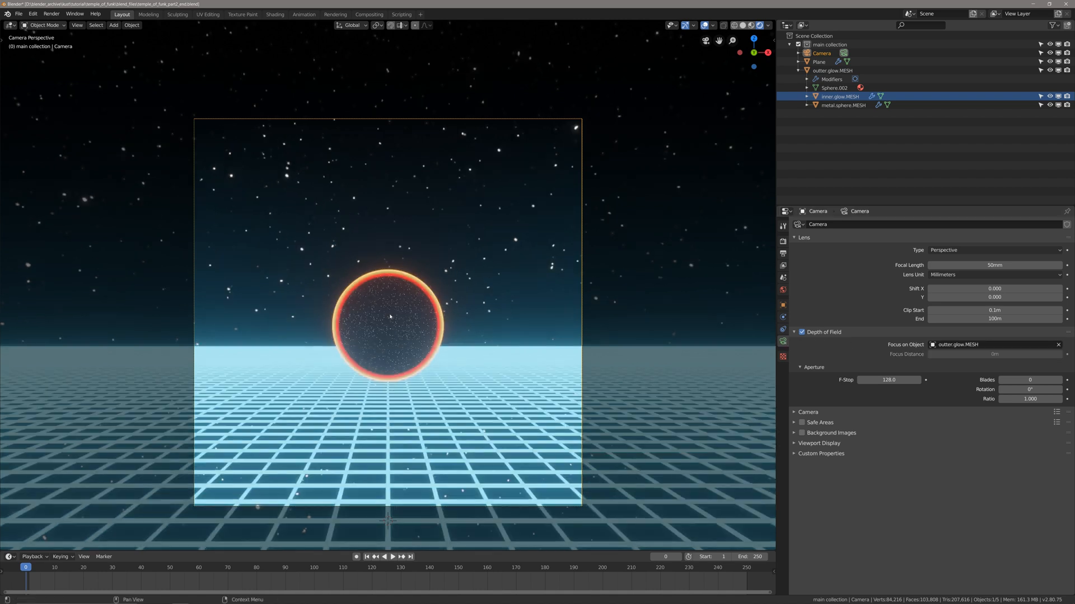
Set the camera's depth-of-field F-Stop to 1.6.
left_click_drag(889, 380, 856, 380)
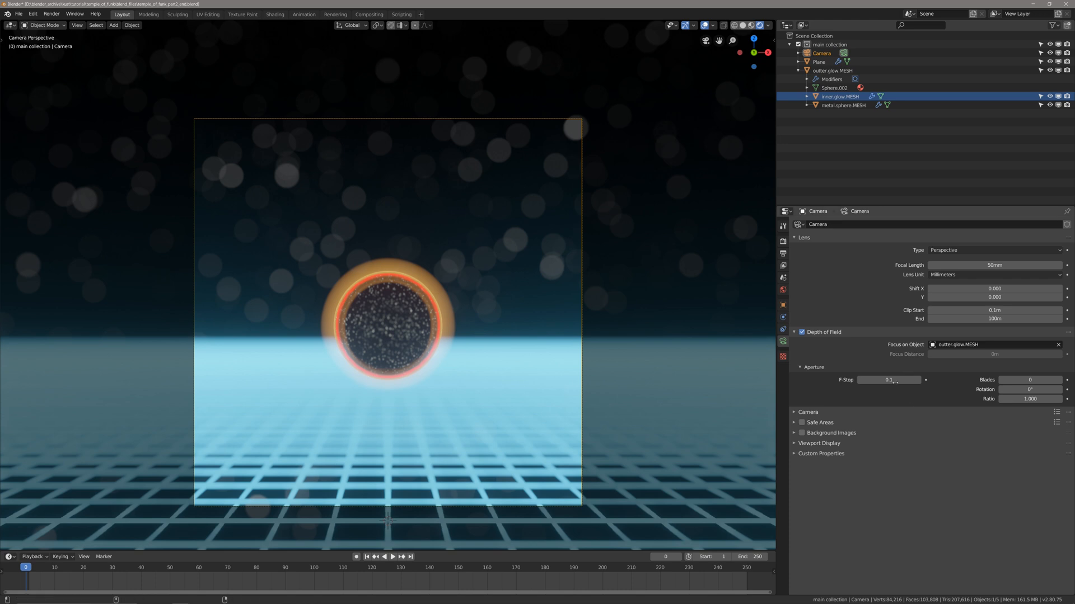
mouse_move(899, 380)
left_mouse_down()
mouse_move(916, 380)
mouse_move(901, 380)
left_mouse_up()
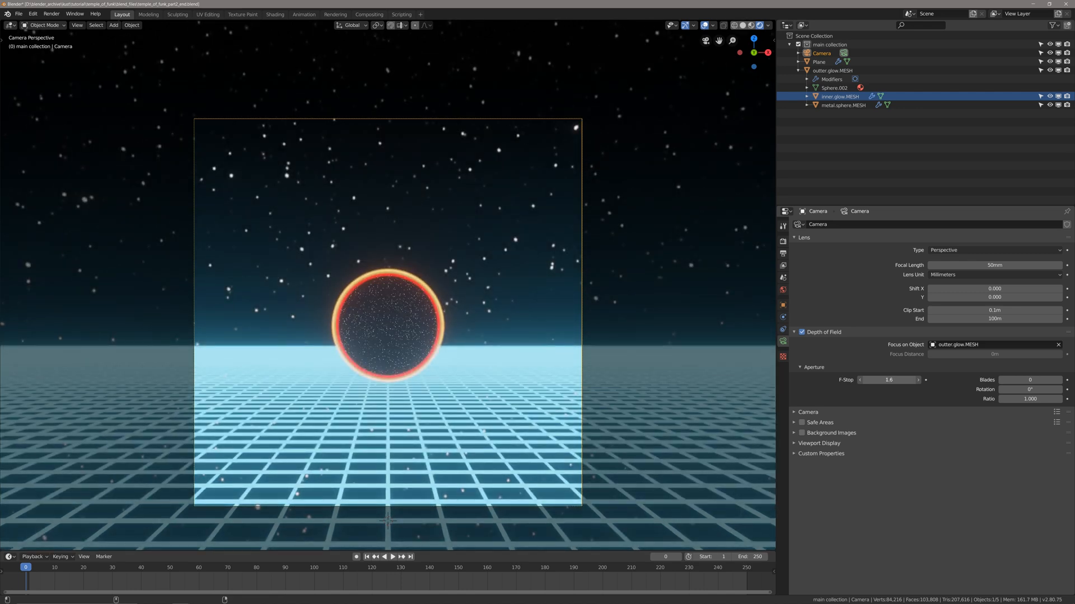
left_click(890, 382)
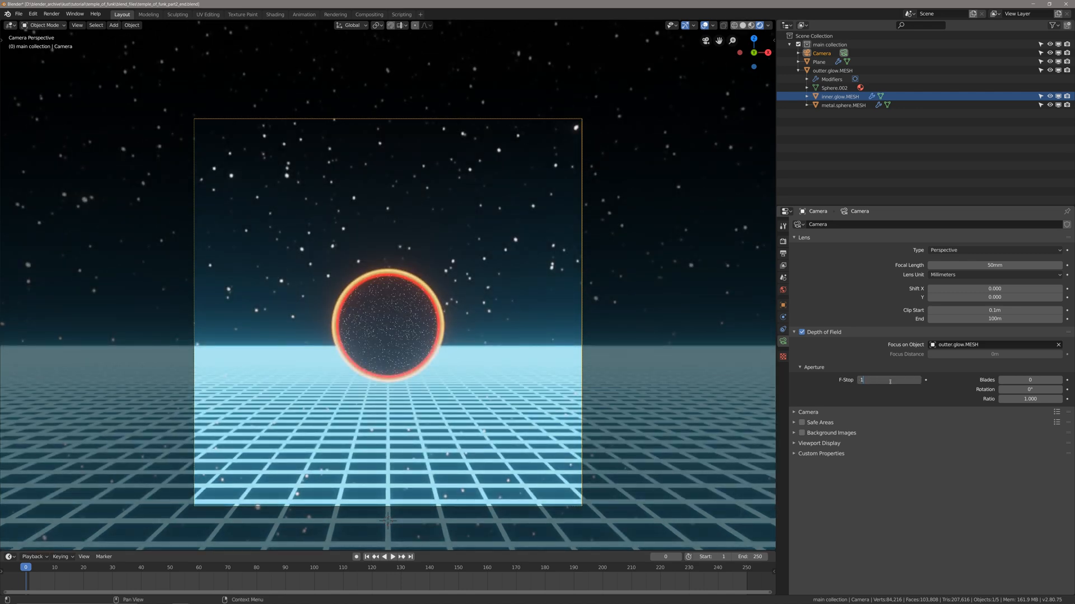
type("1.6")
key("Return")
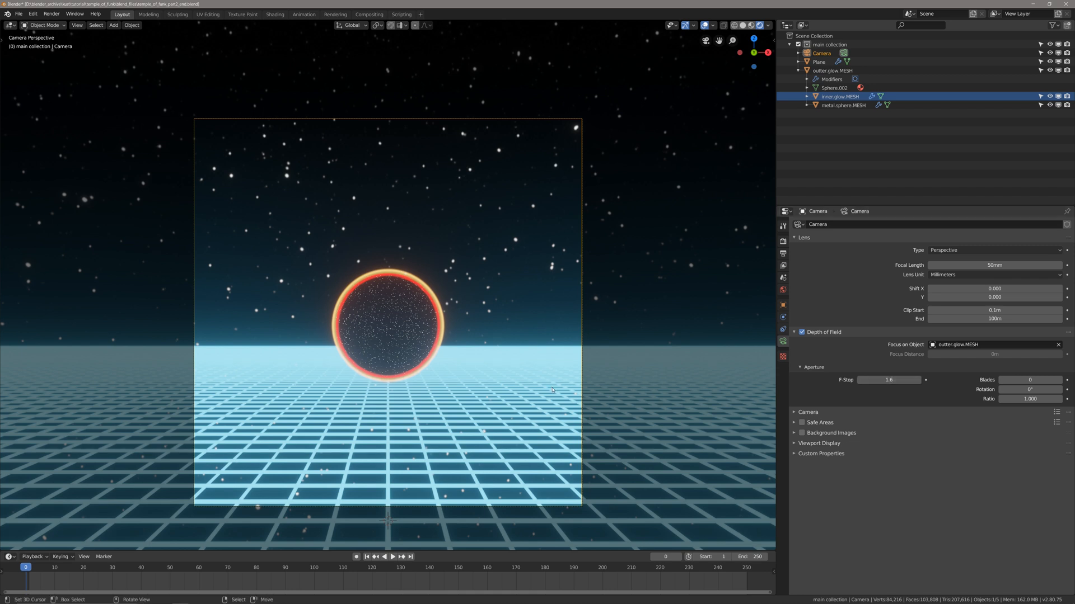
Turn on the Screencast Keys display, hide the viewport's sidebar and save the file.
scroll(577, 367, "down", 1)
key("n")
left_click(771, 147)
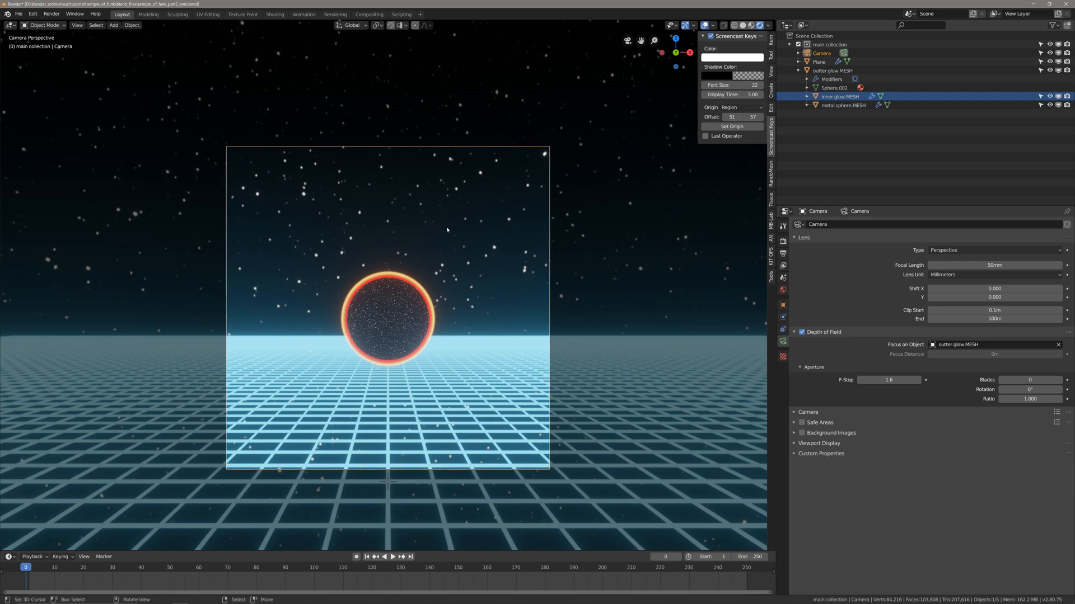
key("n")
key("n")
key("n")
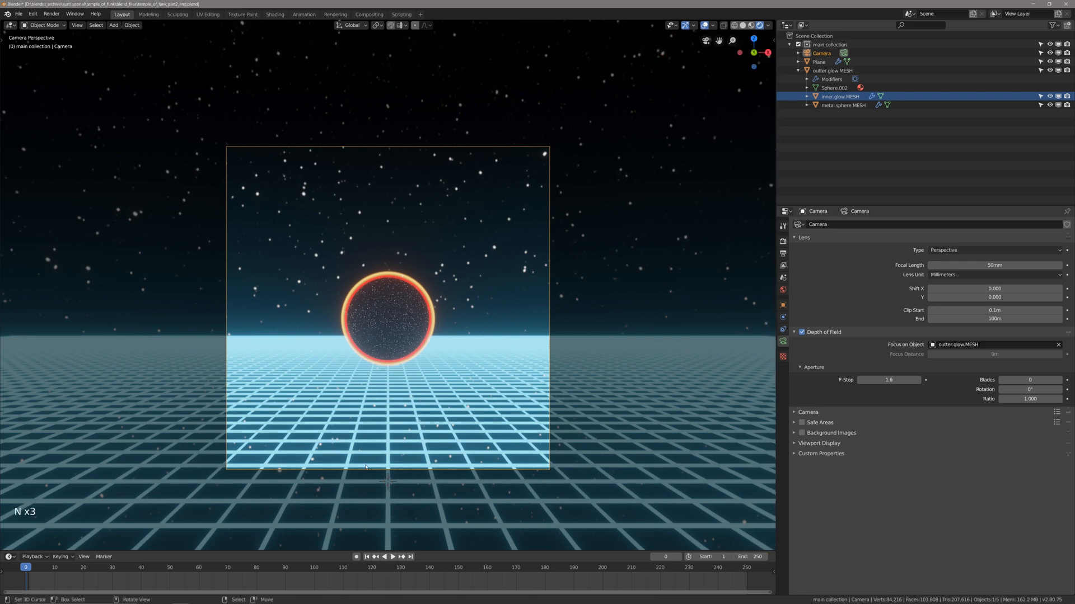
scroll(383, 455, "up", 2)
middle_click_drag(384, 455, 390, 489, "shift")
key("ctrl+s")
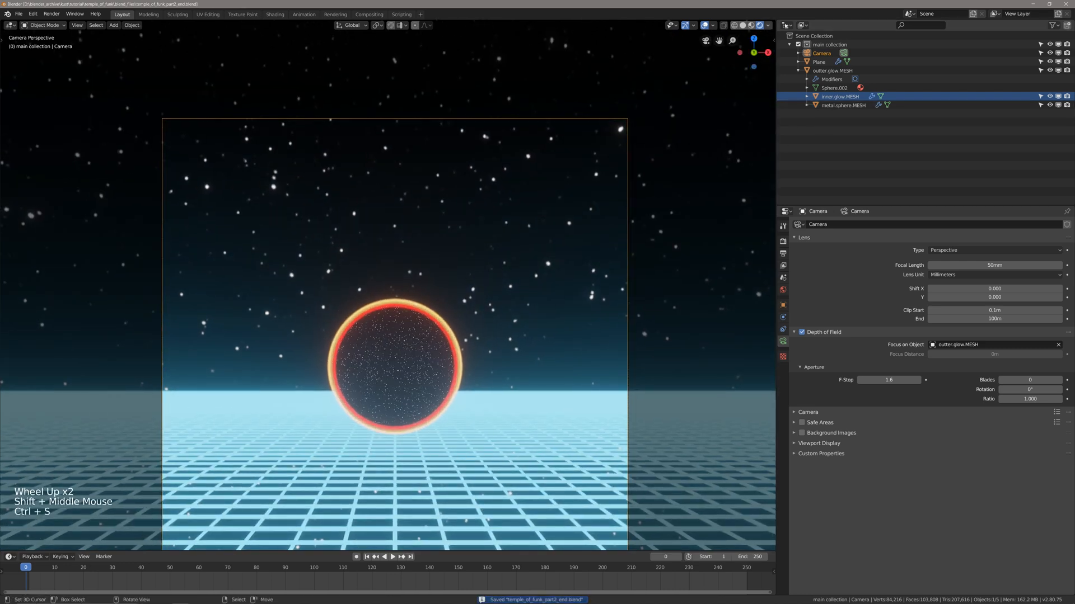
Split the 3D viewport horizontally, make the upper area a node editor and enlarge the camera view below it.
left_click_drag(774, 23, 669, 362)
key("shift+F3")
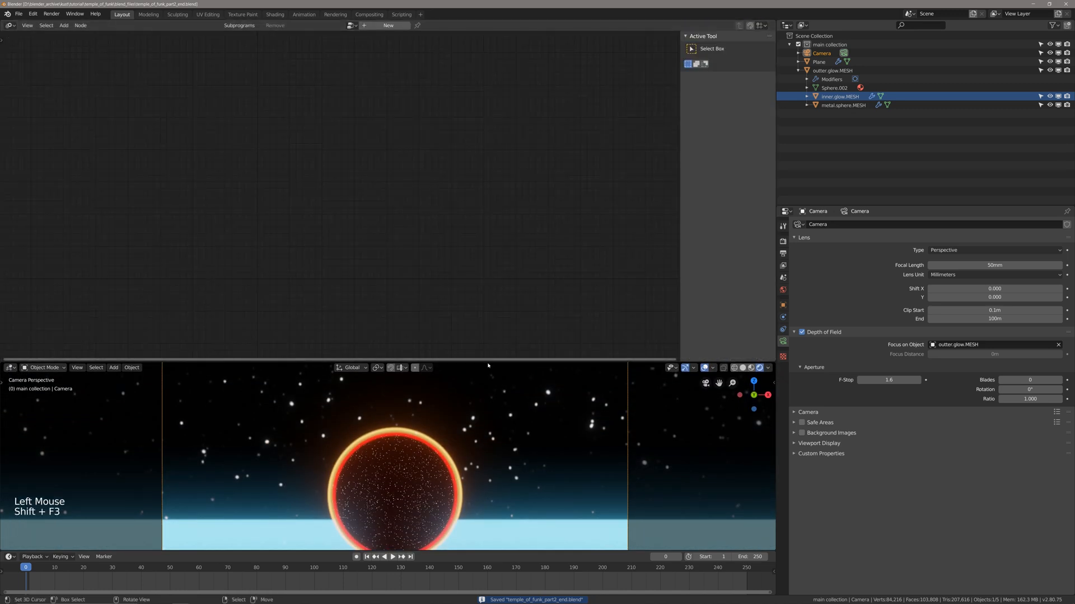
left_click(488, 363)
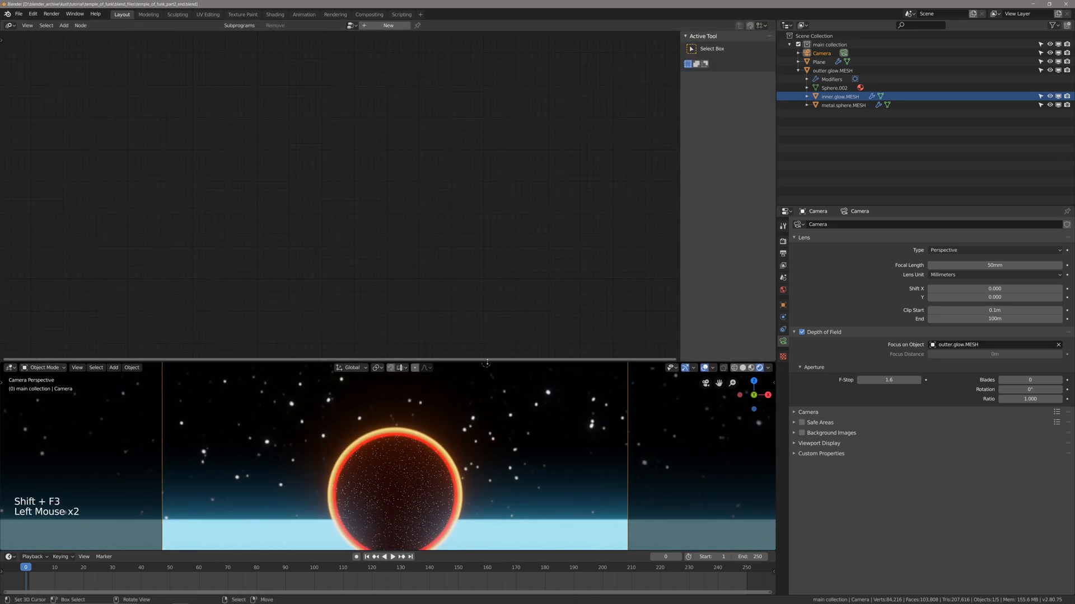
left_click_drag(487, 363, 494, 286)
scroll(492, 370, "down", 2)
middle_click_drag(493, 370, 499, 342, "shift")
Select inner.glow.MESH and switch the node area to the Shader Editor showing its inner.glow material.
left_click(840, 96)
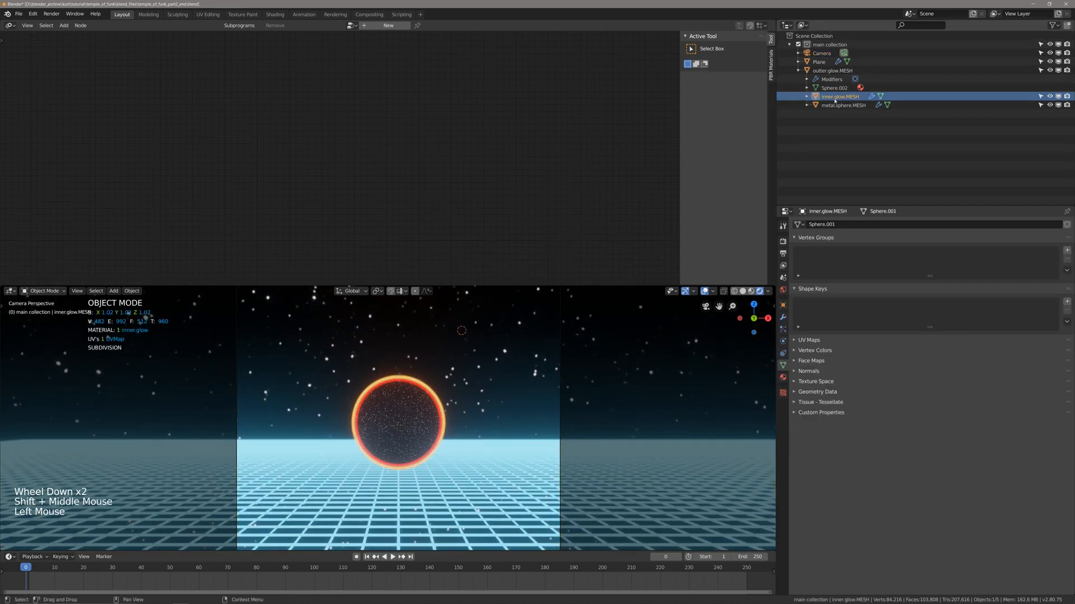
middle_click(559, 180)
key("shift+F3")
key("shift+F3")
key("shift+F3")
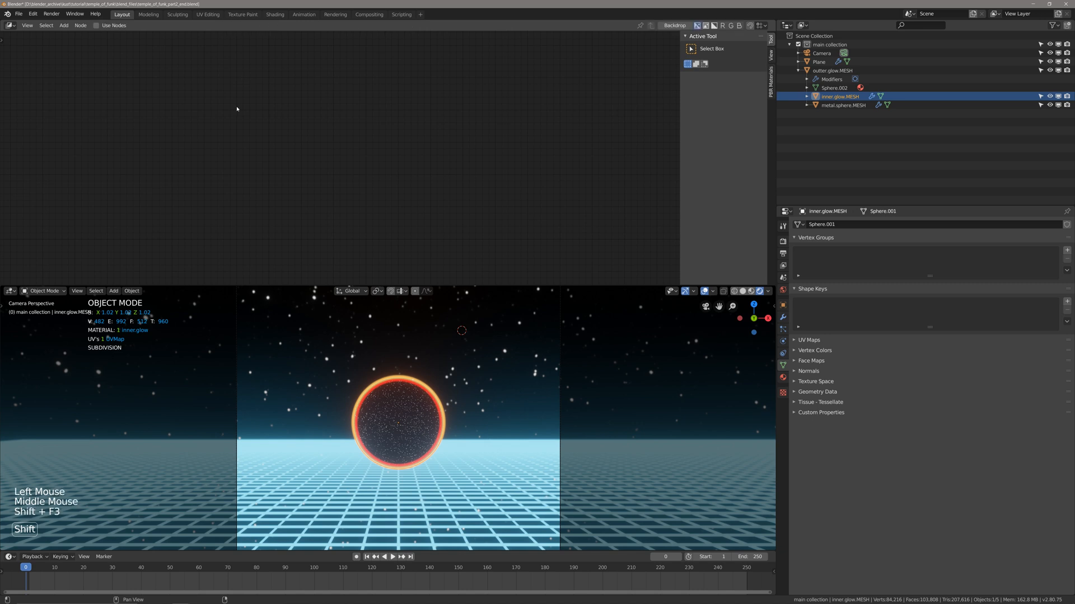
key("shift+F3")
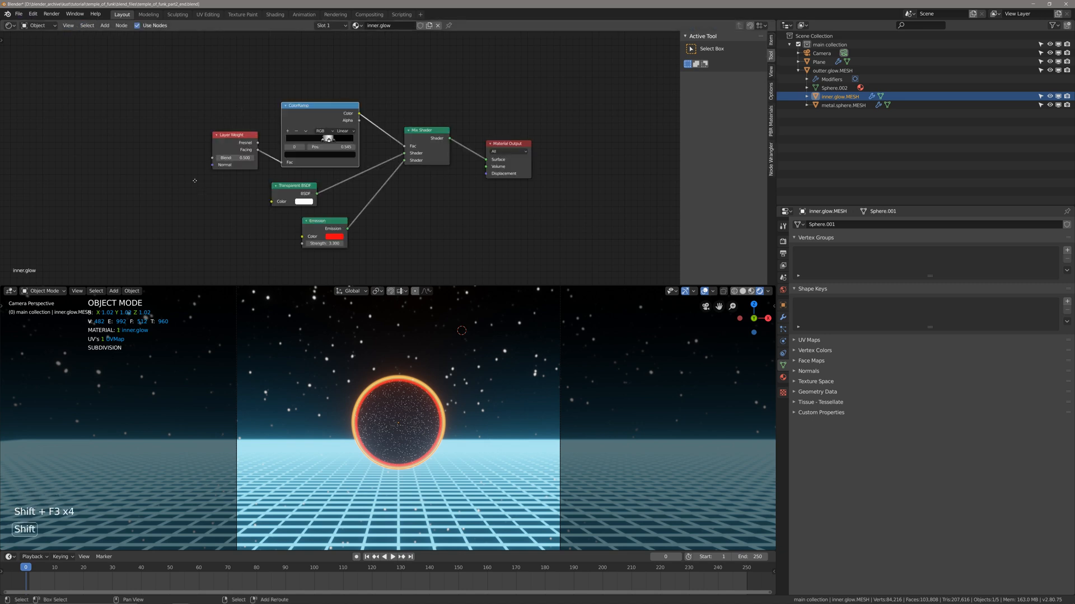
Set the Emission strength of the inner.glow material to 15.
scroll(332, 188, "up", 2)
middle_click_drag(322, 190, 381, 195, "shift")
scroll(365, 204, "up", 1)
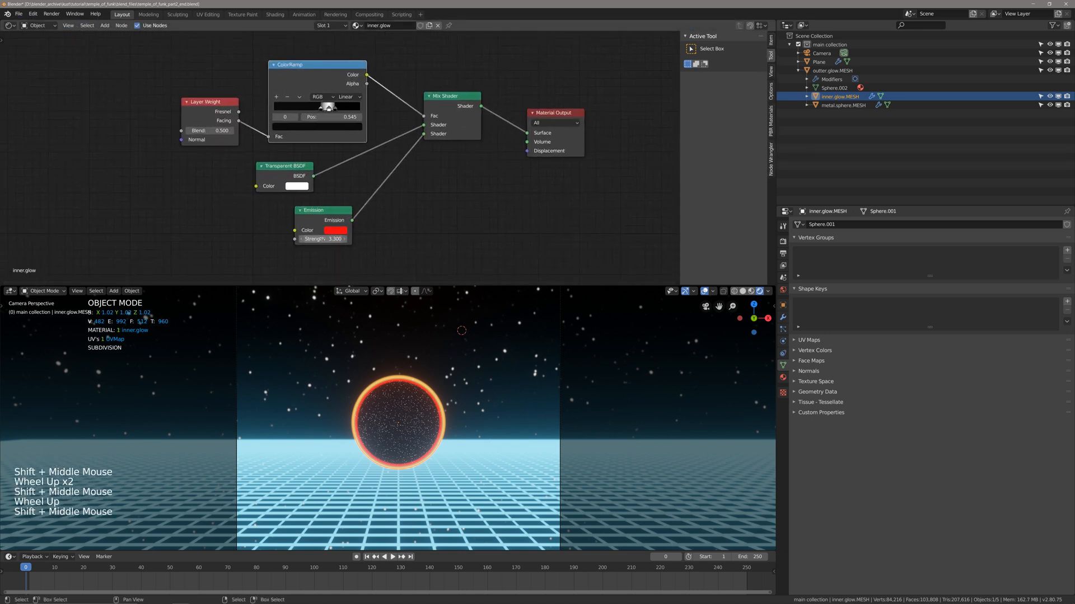
left_click(323, 239)
type("15")
key("Return")
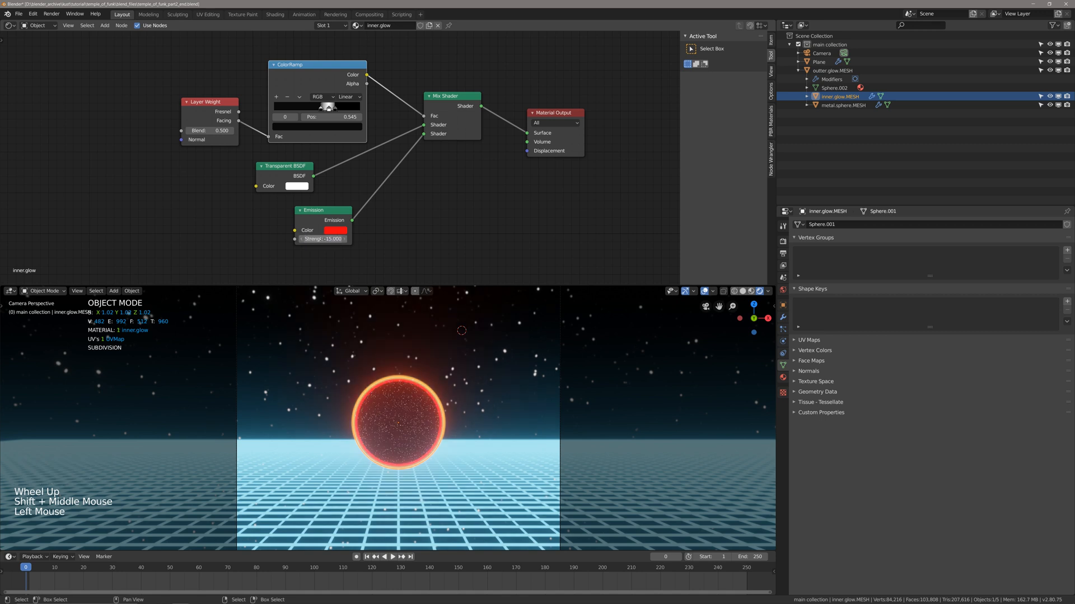
middle_click_drag(419, 185, 420, 191)
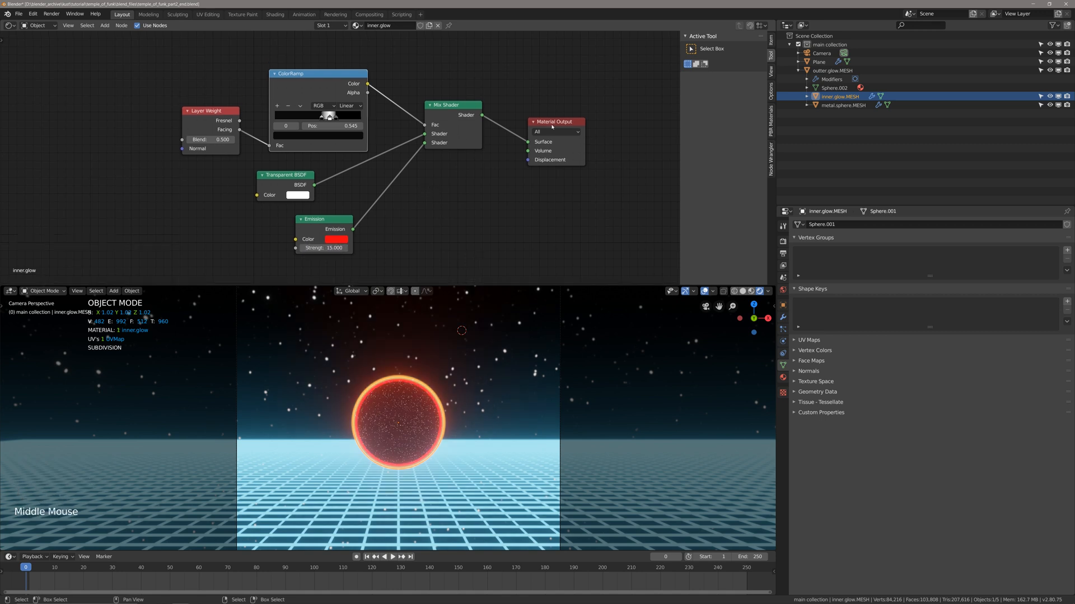
Select outter.glow.MESH, set its material's Emission strength to 30 and save the file.
left_click(832, 70)
left_click(325, 248)
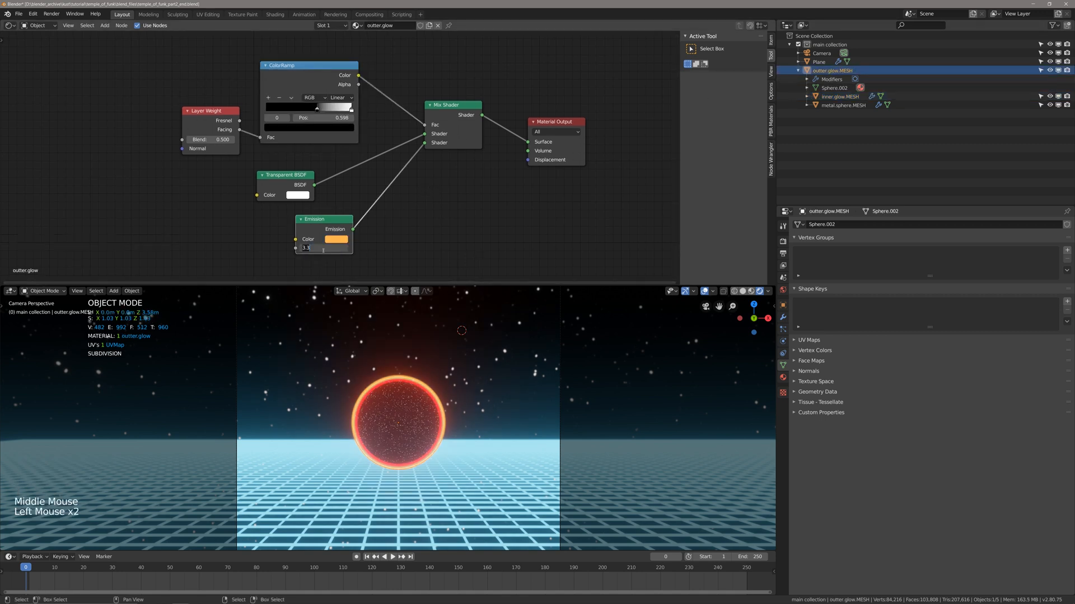
type("30")
key("Return")
key("alt+a")
scroll(438, 440, "down", 4)
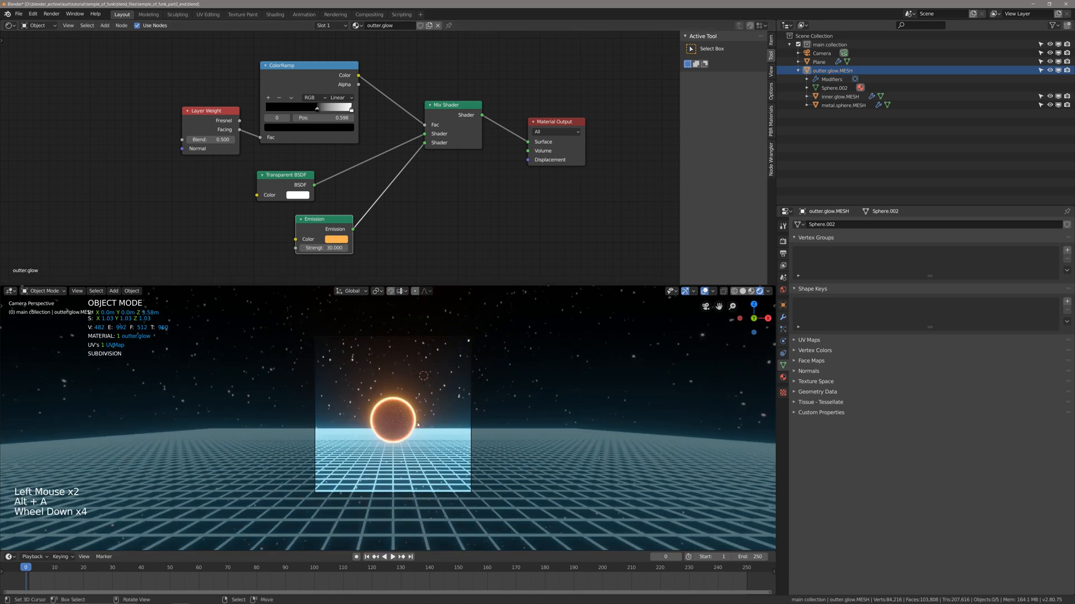
scroll(437, 440, "up", 3)
middle_click_drag(438, 440, 426, 424, "shift")
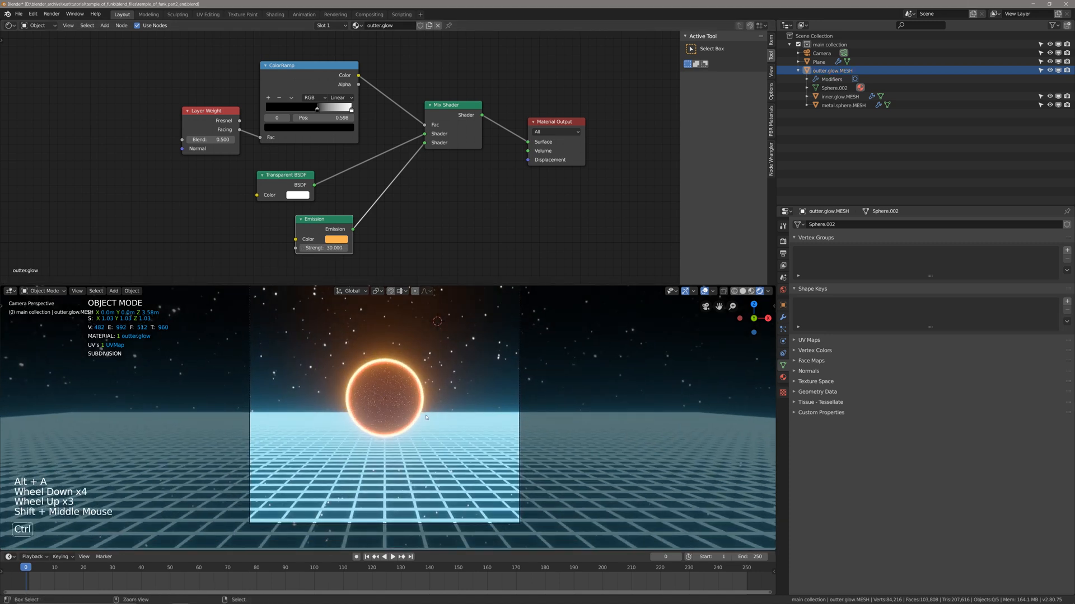
key("ctrl+s")
scroll(426, 424, "up", 1, "shift")
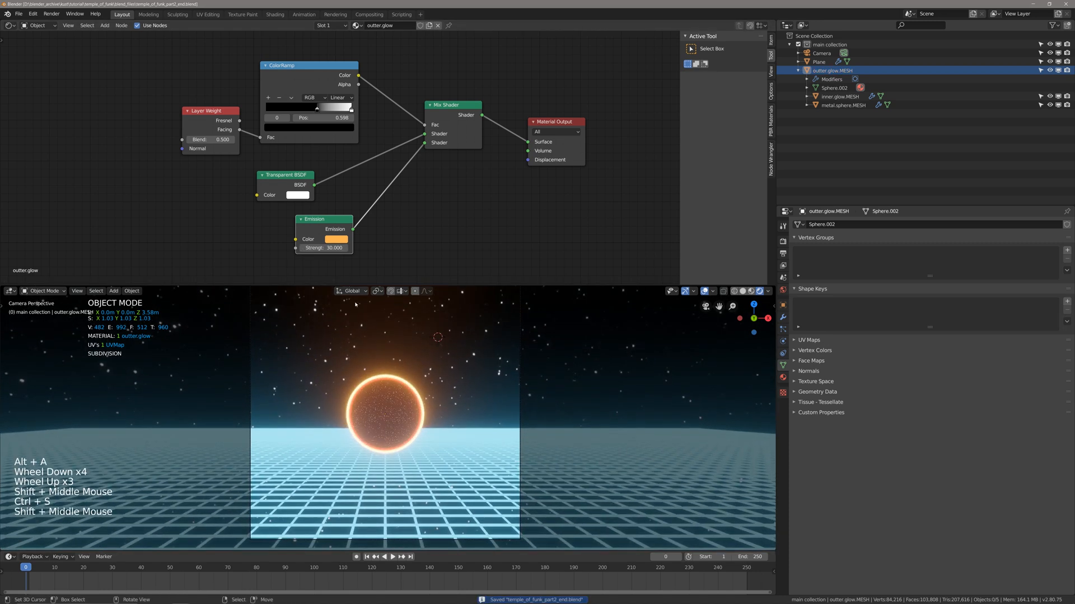
Reduce the Emission strength of the outter.glow material to 20.
middle_click_drag(396, 236, 407, 237, "shift")
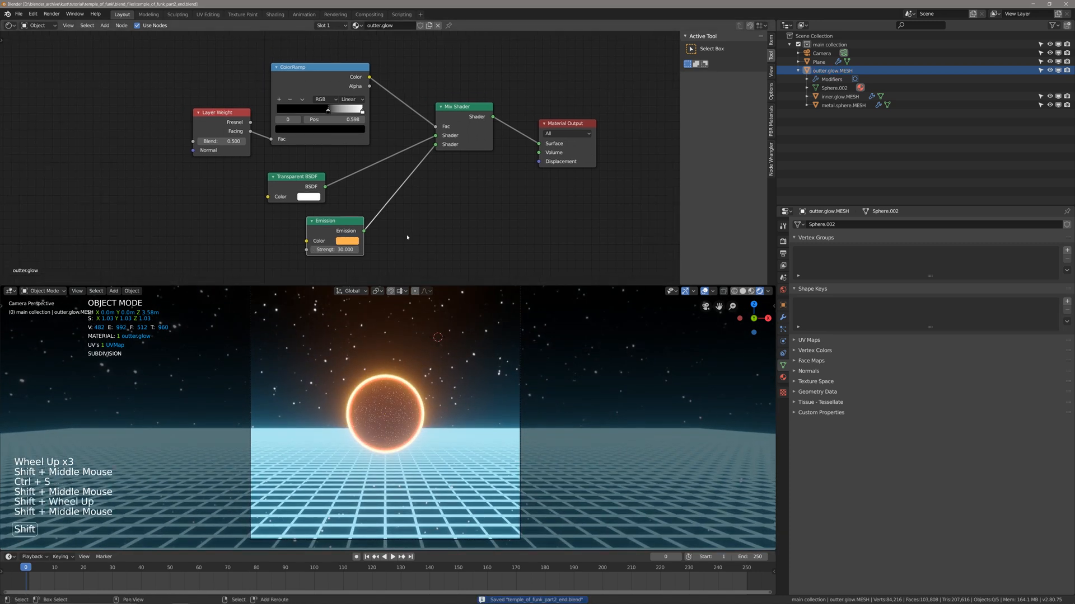
left_click(335, 250)
type("20")
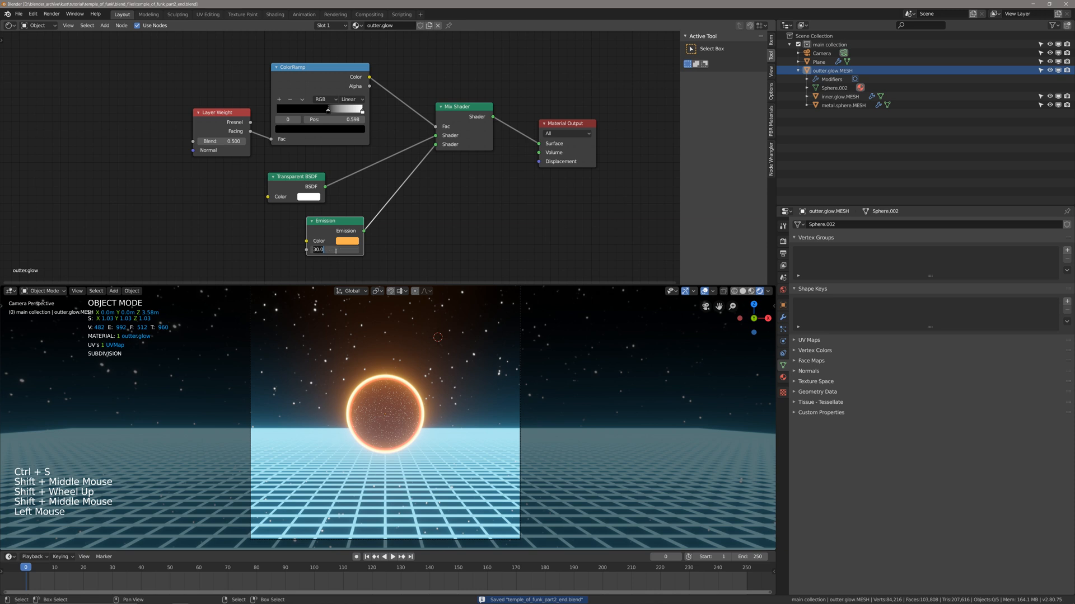
key("Return")
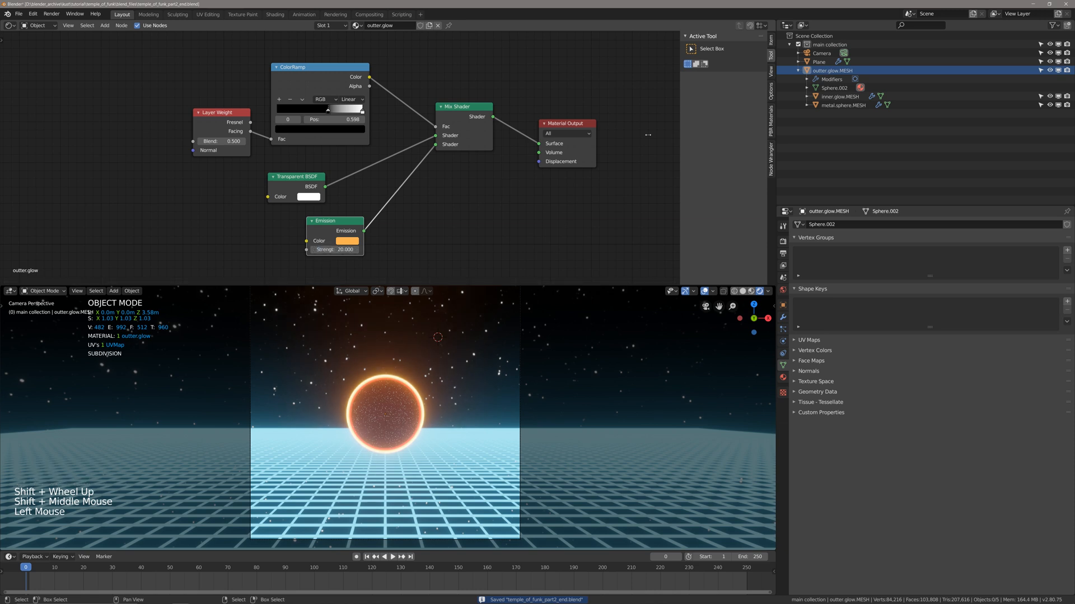
Set the Emission strength of inner.glow.MESH's material to 10, save the file and deselect everything.
left_click(839, 96)
left_click(331, 250)
type("15.0")
key("Return")
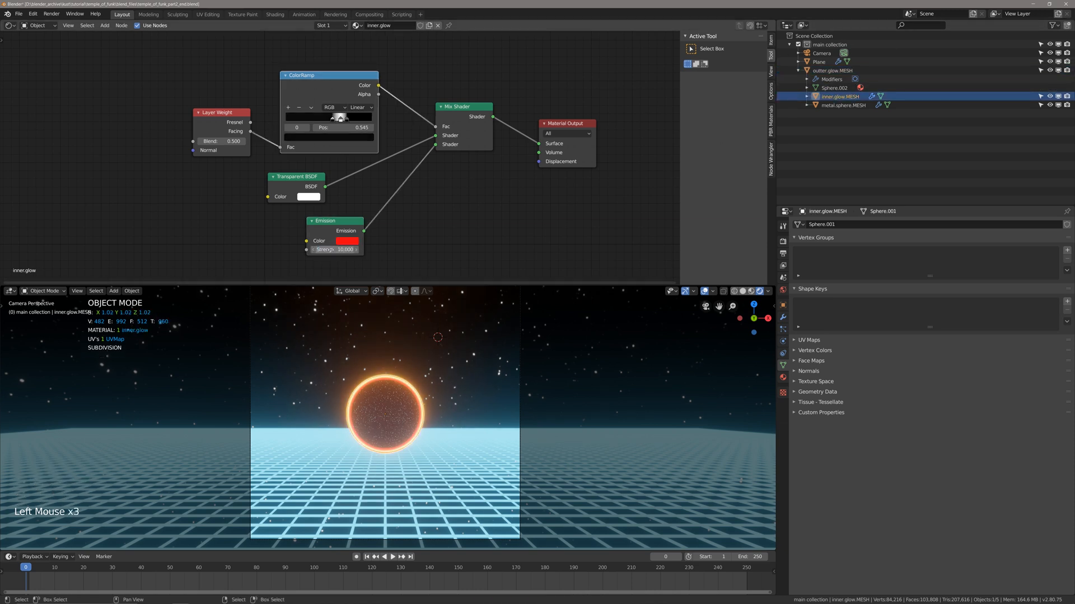
key("ctrl+s")
scroll(416, 419, "down", 4)
key("alt+a")
scroll(415, 418, "up", 3)
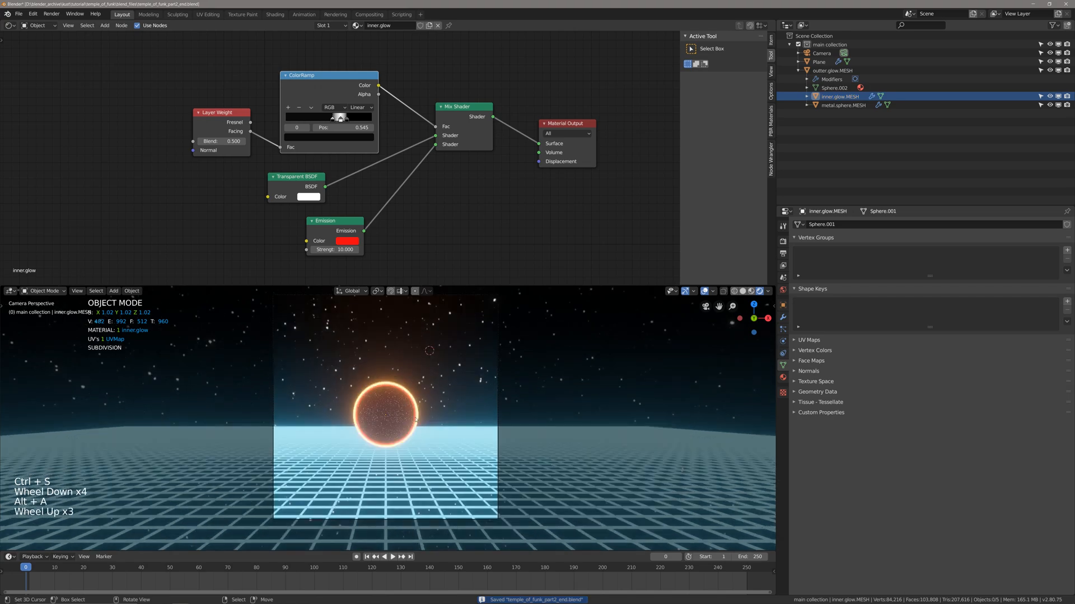
Leave the camera view and show the scene in solid shading around the sphere.
scroll(416, 419, "down", 2)
mouse_move(416, 419)
middle_mouse_down()
mouse_move(486, 427)
mouse_move(422, 411)
middle_mouse_up()
key("z")
scroll(462, 427, "down", 5)
key("alt+a")
scroll(462, 427, "up", 1)
scroll(470, 422, "up", 1)
scroll(485, 427, "up", 1, "shift")
Select the outer glow sphere and snap the 3D cursor to its centre.
right_click(422, 411)
middle_click_drag(493, 385, 472, 384, "shift")
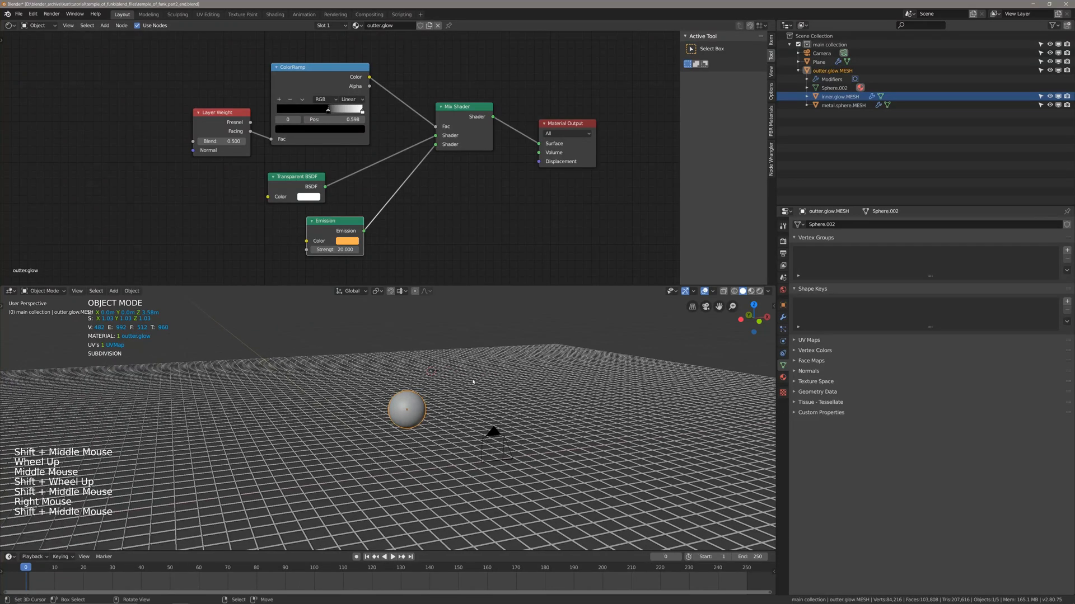
key("shift+s")
left_click(473, 429)
Add a mesh plane at the 3D cursor in the sphere's centre.
middle_click_drag(472, 429, 453, 427, "shift")
scroll(457, 426, "up", 1)
key("shift+a")
mouse_move(454, 428)
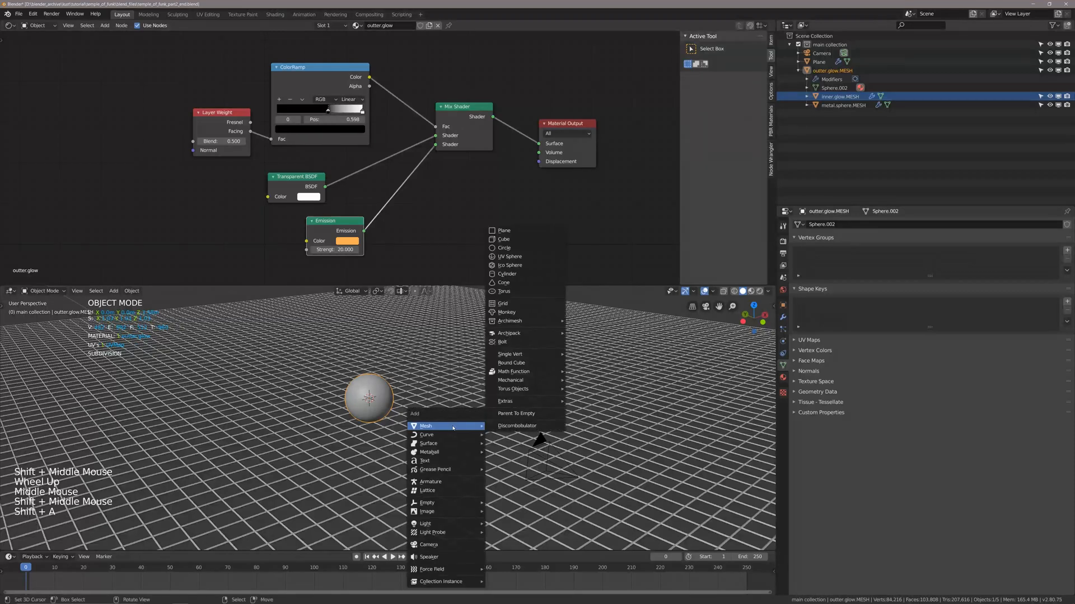
left_click(504, 230)
Scale the new plane by a factor of 2 and raise it about 3.09 m along Z above the sphere.
middle_click_drag(476, 344, 477, 382, "shift")
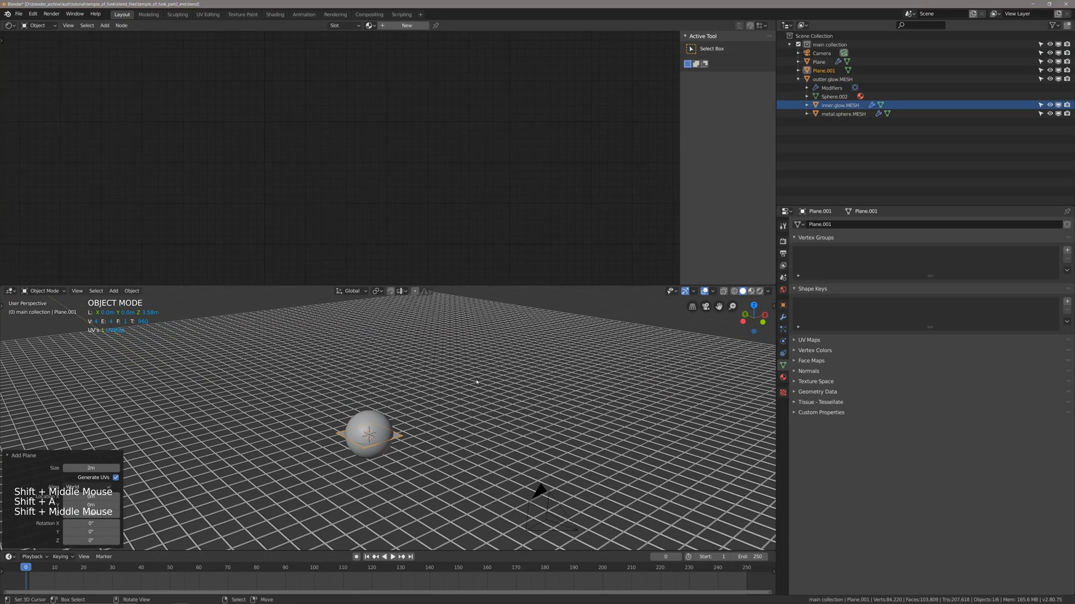
key("s")
key("2")
key("Return")
key("g")
key("z")
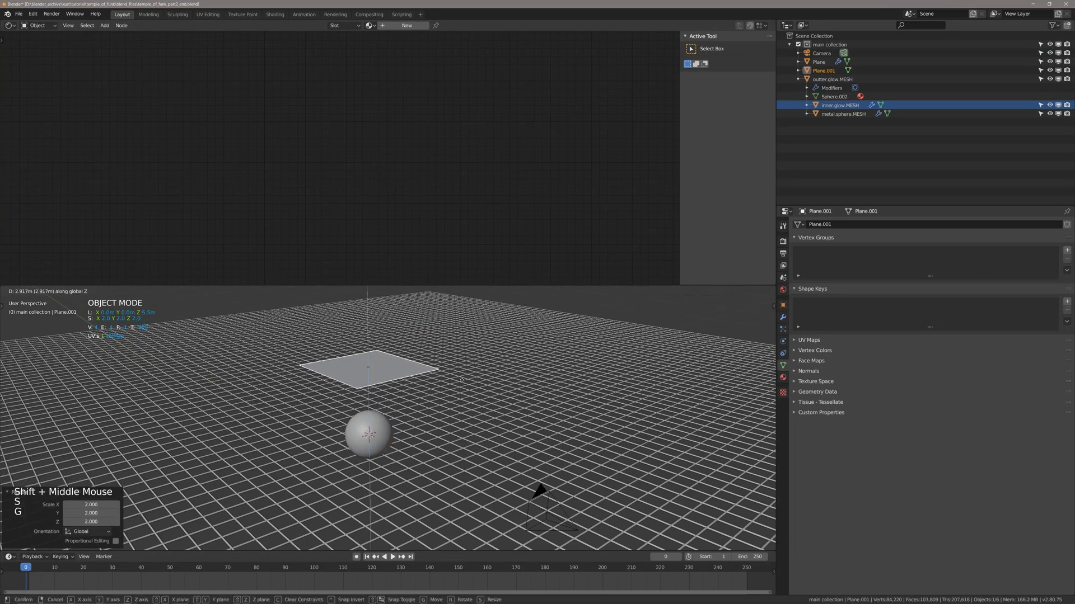
left_click(466, 376)
middle_click_drag(471, 376, 476, 368)
Rename the raised plane as particle.instancer and save the file.
key("F2")
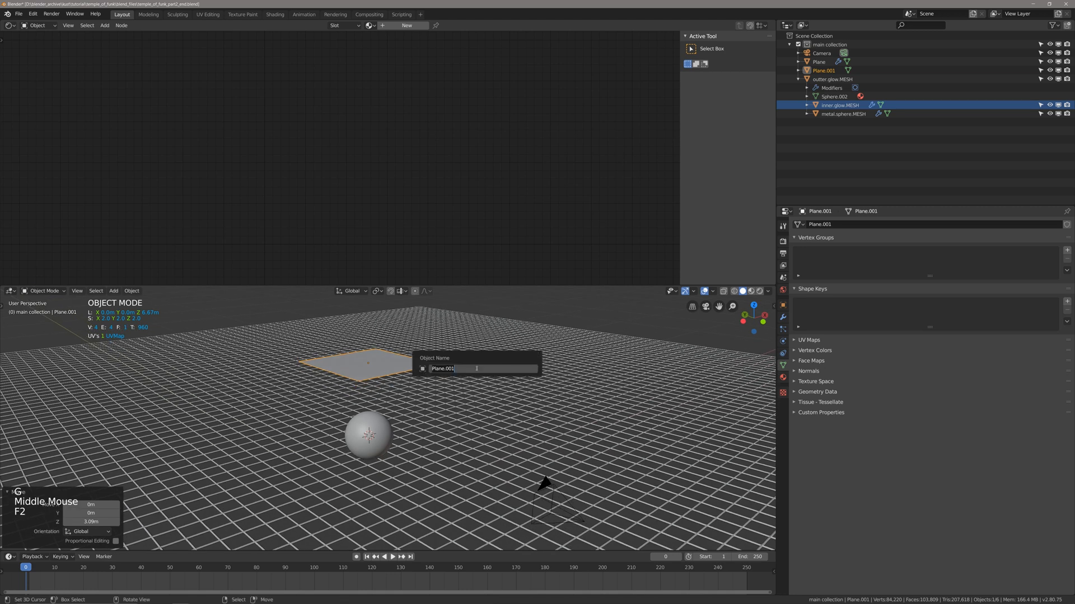
key("BackSpace")
key("BackSpace")
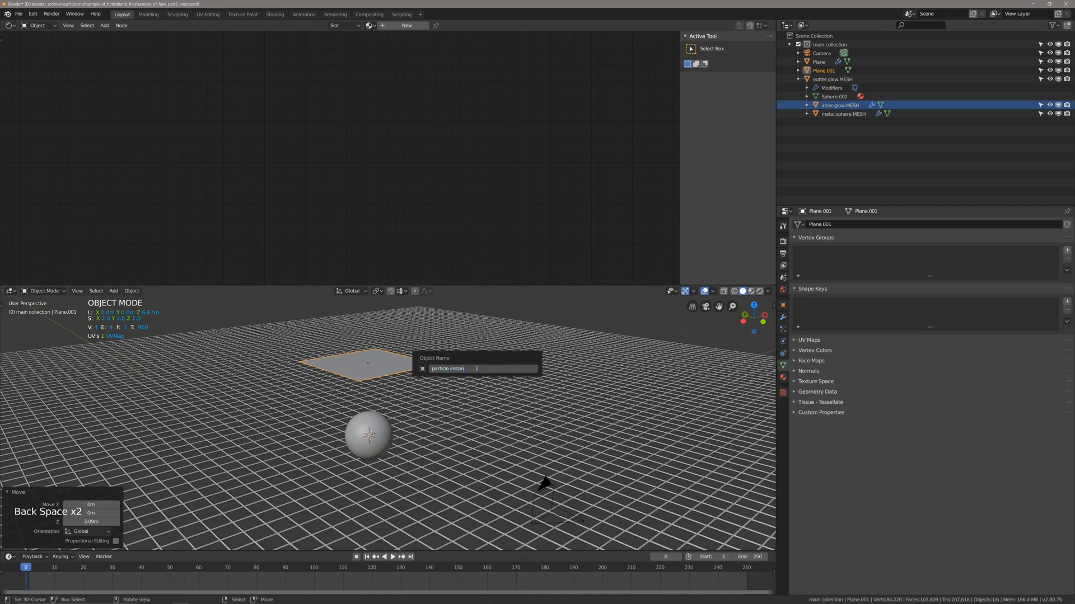
type("particle.instancer")
key("Return")
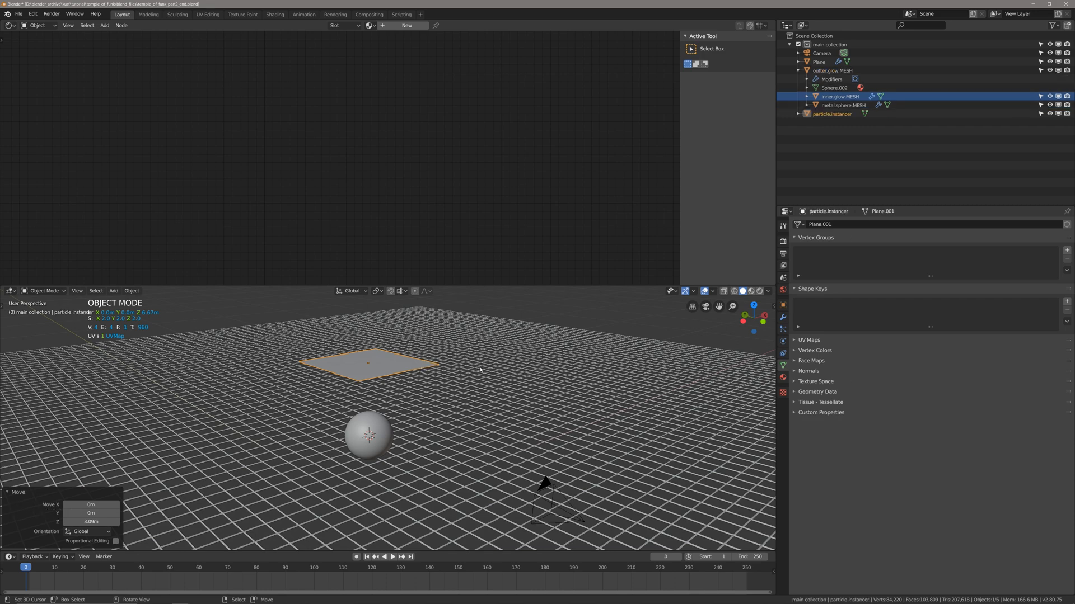
scroll(480, 370, "down", 2)
middle_click_drag(480, 370, 372, 400)
scroll(380, 378, "up", 2)
key("ctrl+s")
Deselect everything and add a mesh cylinder with 3 vertices at the 3D cursor.
key("alt+a")
key("shift+a")
mouse_move(392, 382)
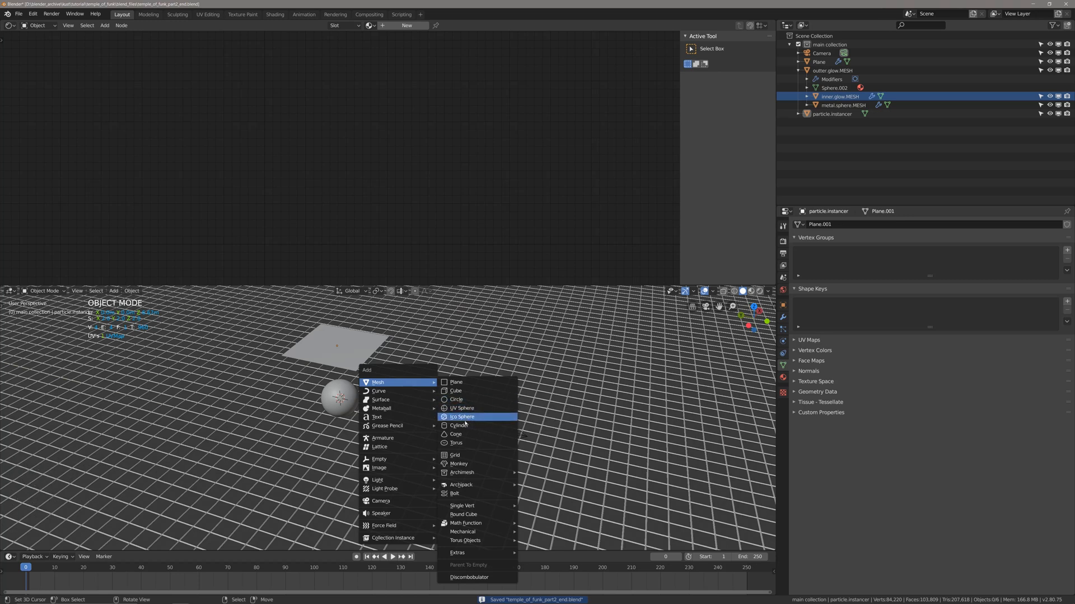
left_click(460, 425)
left_click(85, 440)
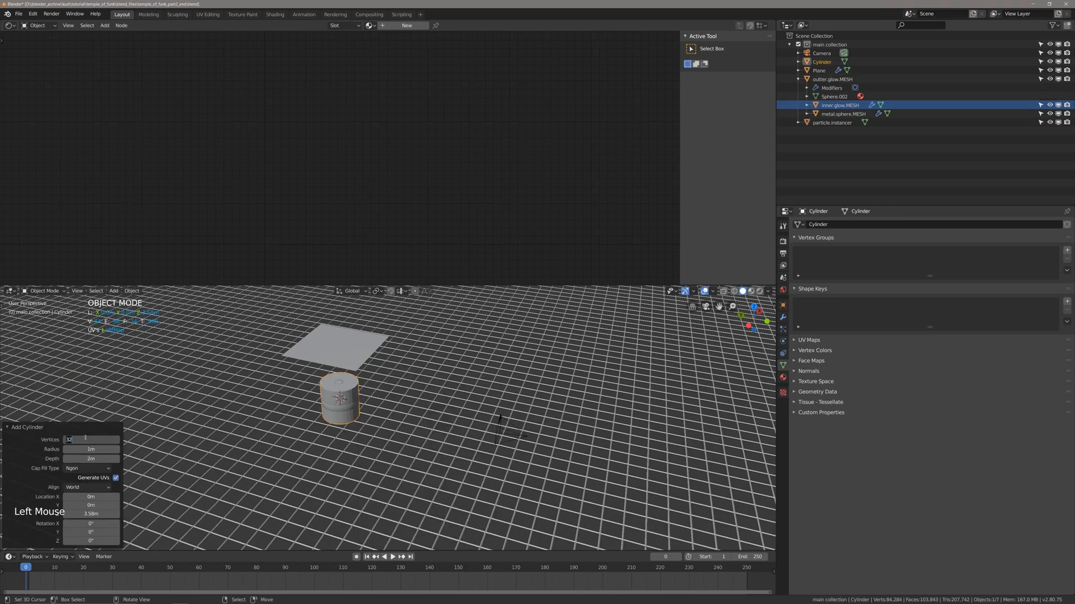
type("3")
key("Return")
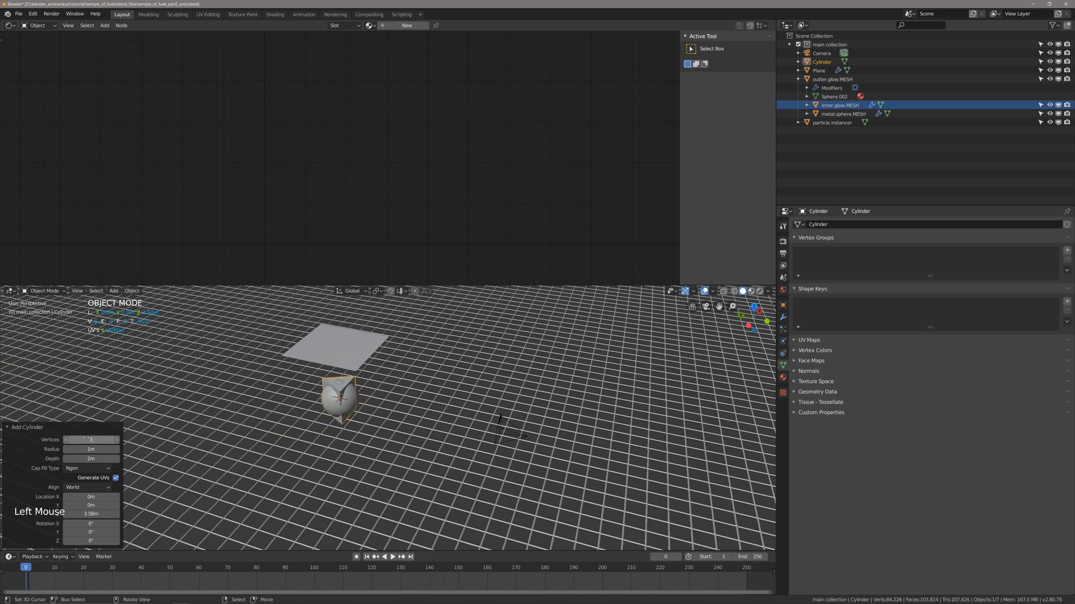
Move the three-sided cylinder about 14 m in negative Y away from the sphere and raise it along Z above the grid.
middle_click_drag(288, 392, 328, 411)
key("g")
key("y")
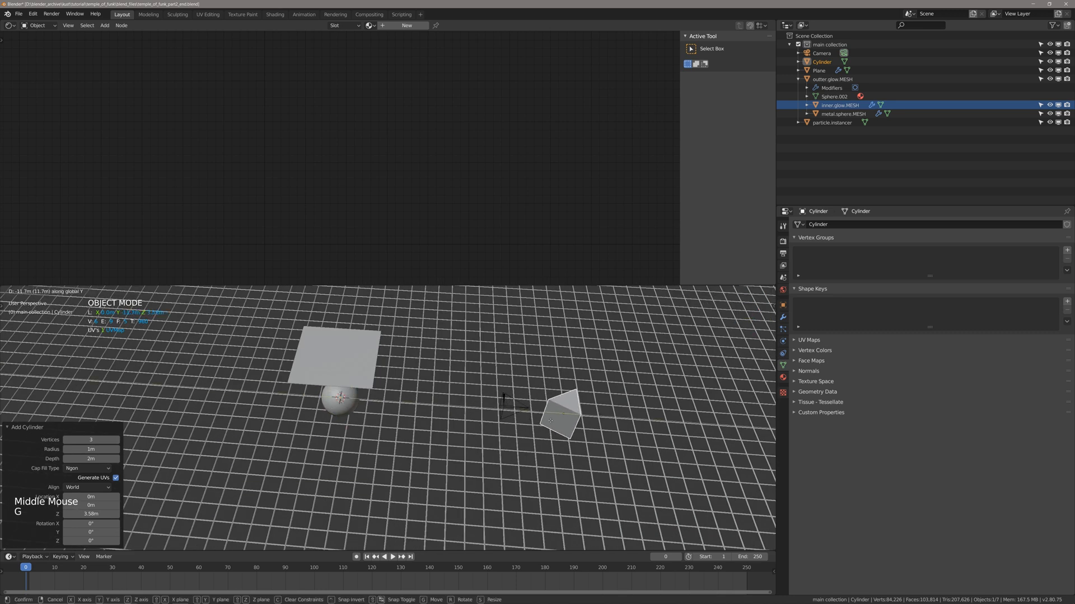
left_click(599, 424)
middle_click_drag(599, 424, 534, 441, "shift")
key("g")
key("z")
left_click(552, 389)
middle_click_drag(551, 389, 448, 413)
key("g")
key("z")
left_click(561, 386)
Delete every part of the three-sided cylinder except its top triangular face.
scroll(504, 406, "up", 2)
key("Tab")
scroll(518, 421, "up", 2)
key("3")
middle_click_drag(447, 413, 306, 421, "shift")
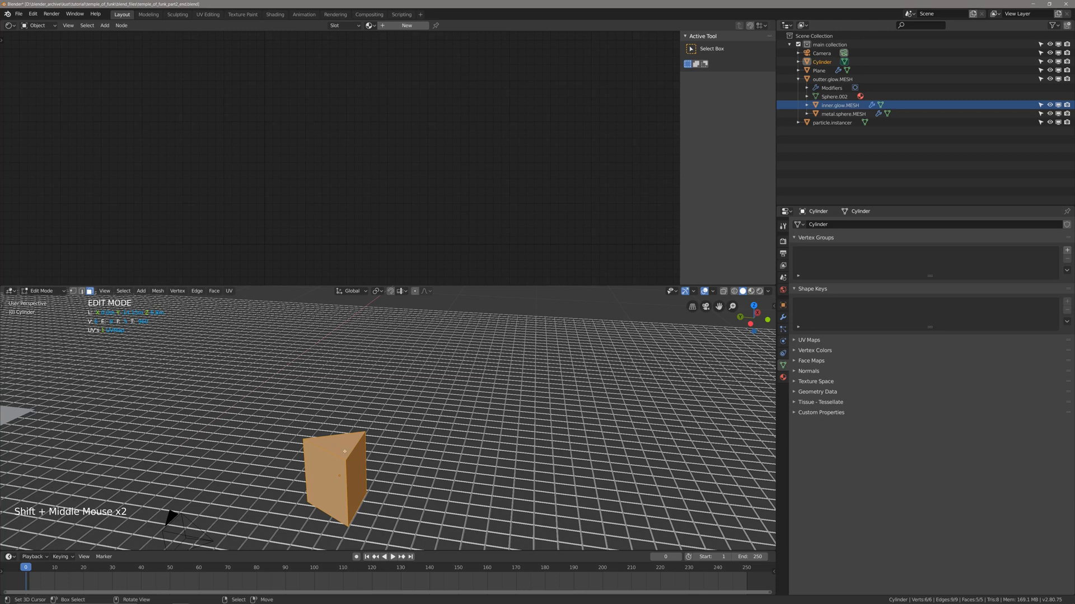
right_click(345, 451)
middle_click_drag(345, 451, 429, 402, "shift")
key("ctrl+i")
key("x")
left_click(405, 415)
scroll(397, 402, "up", 2)
key("Tab")
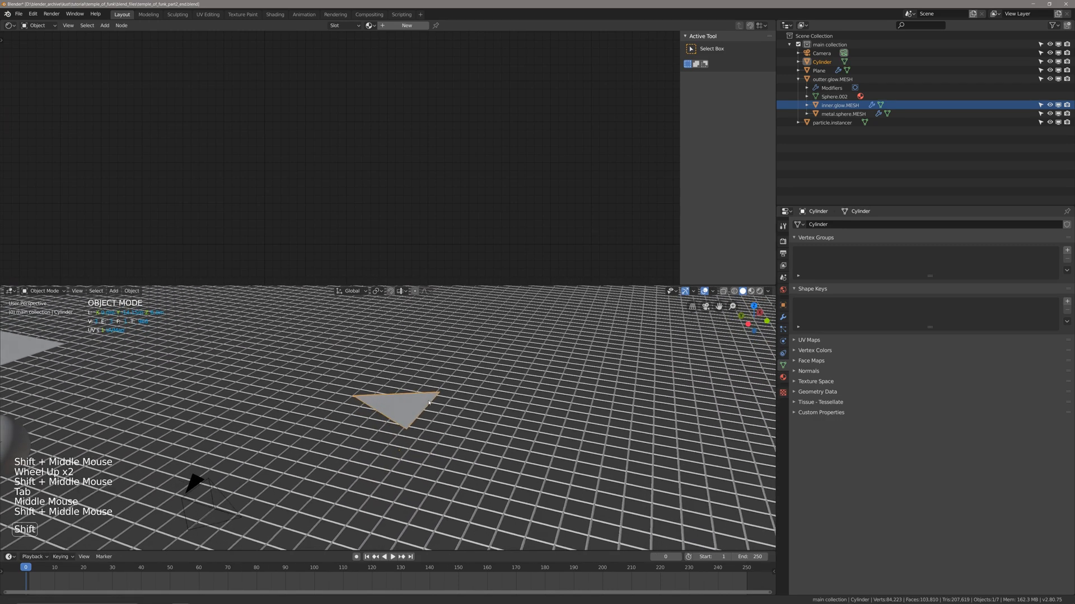
Set the triangle's origin to its center of mass (surface).
key("shift+ctrl+alt+c")
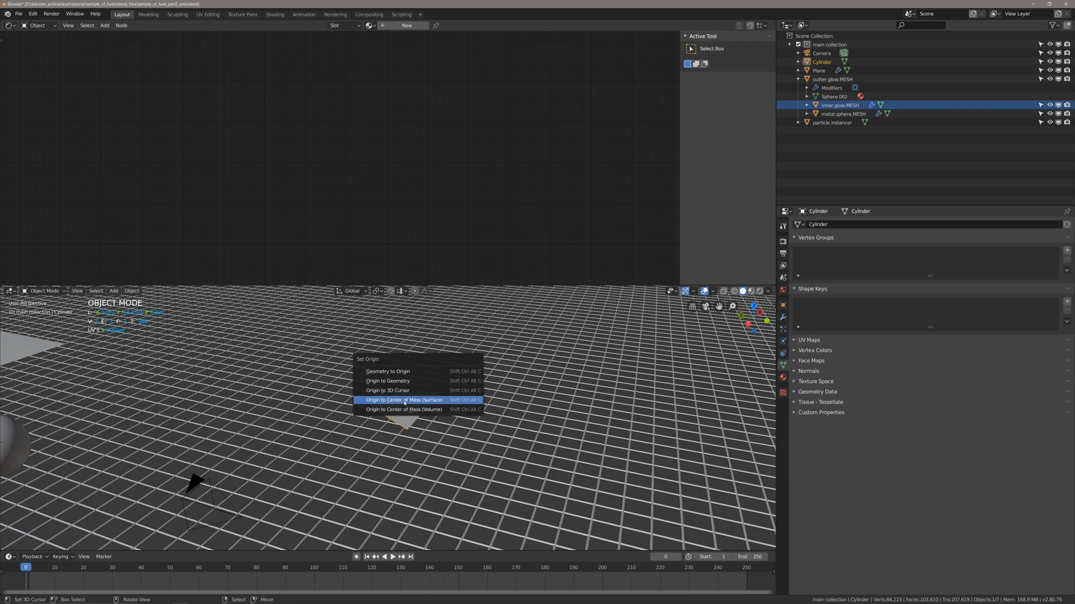
left_click(418, 400)
middle_click_drag(419, 401, 397, 419)
scroll(397, 418, "up", 1, "shift")
middle_click_drag(397, 418, 423, 433, "shift")
scroll(457, 401, "down", 2)
Scale the triangle by a factor of 2 and apply its scale.
type("s2")
key("Return")
scroll(457, 381, "up", 1)
key("ctrl+a")
left_click(426, 427)
scroll(423, 428, "up", 3)
Inset the triangle's face with a thickness of 0.1 m.
key("Tab")
key("3")
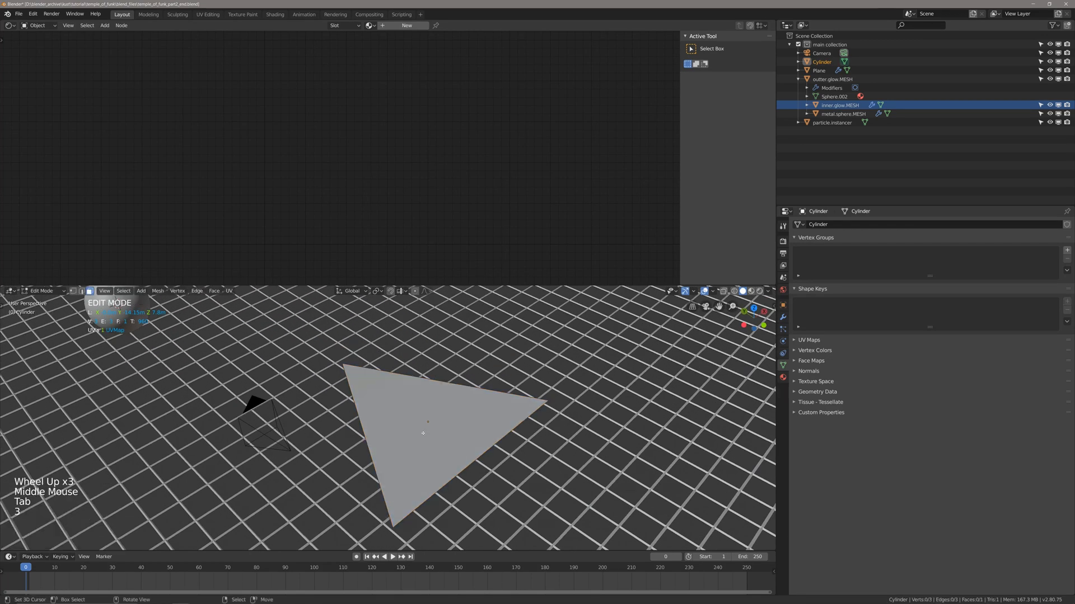
right_click(423, 433)
scroll(423, 433, "up", 2)
middle_click_drag(423, 433, 427, 428)
scroll(424, 431, "down", 1)
scroll(427, 428, "down", 1)
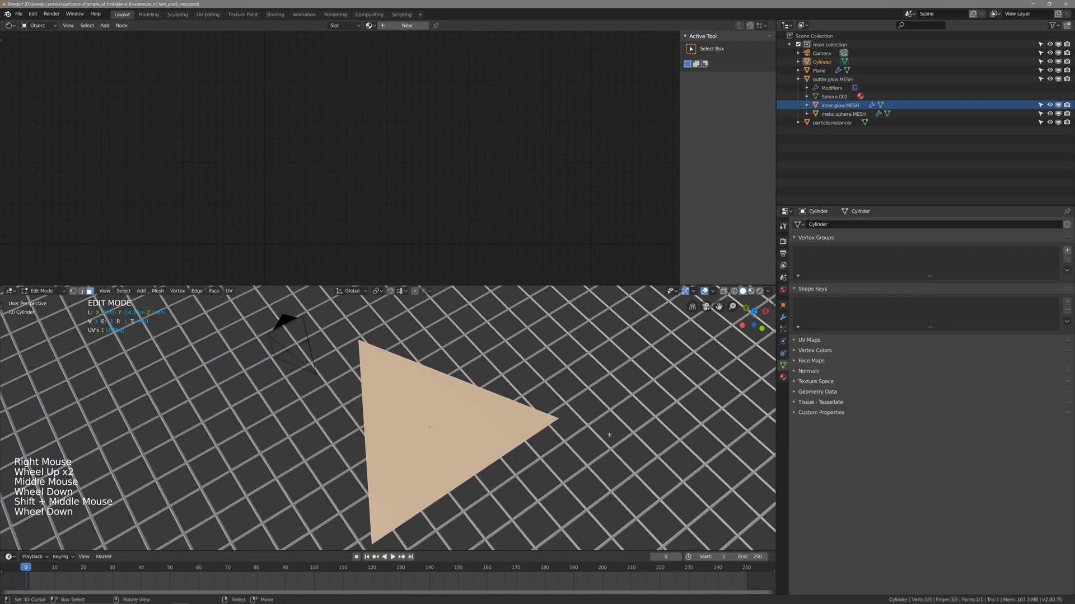
key("i")
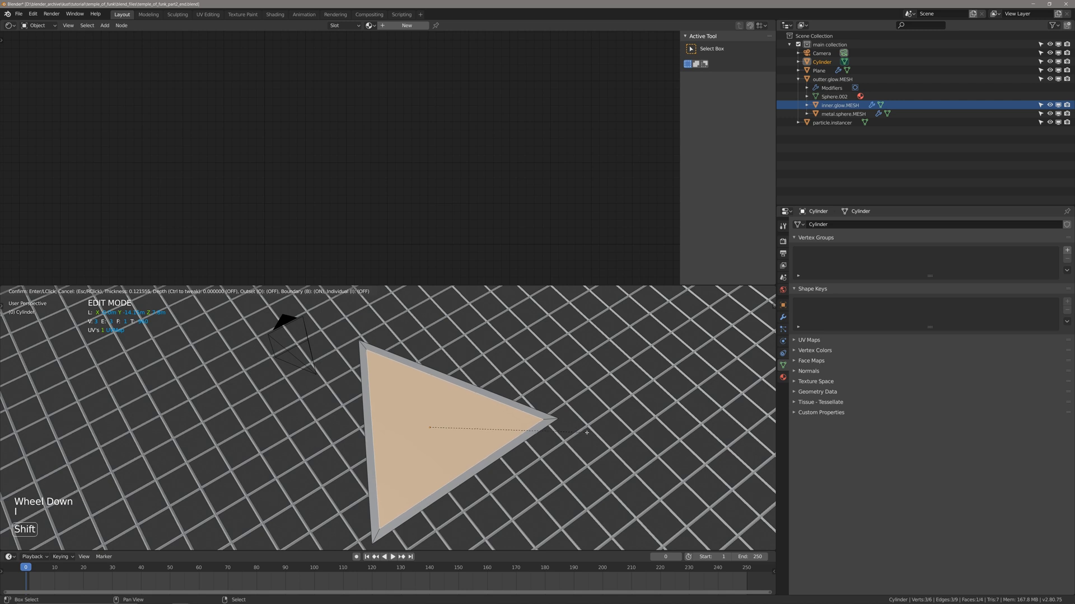
left_click(593, 432)
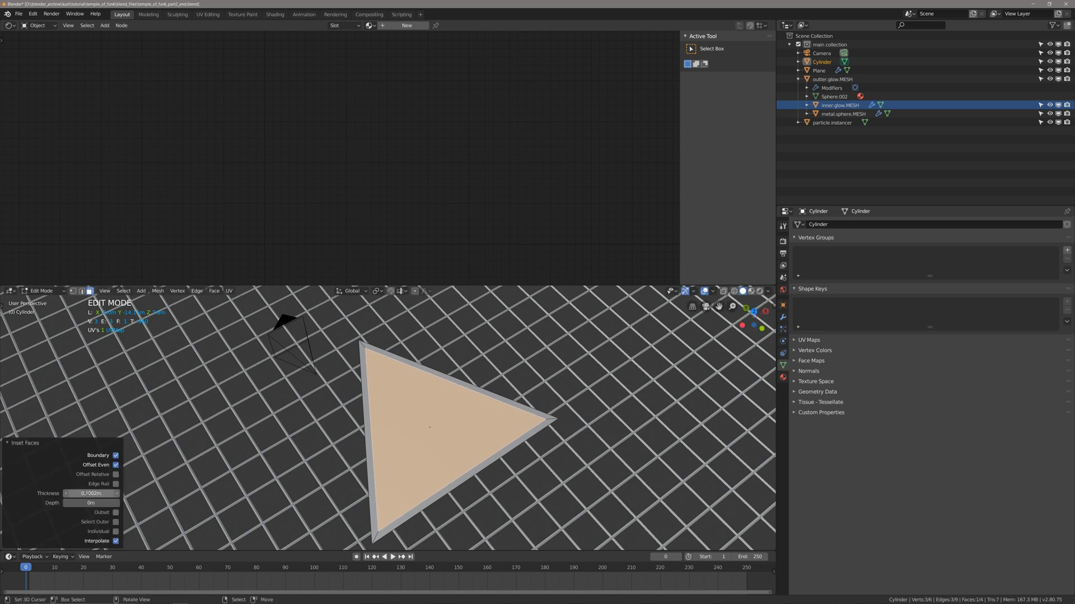
left_click(87, 493)
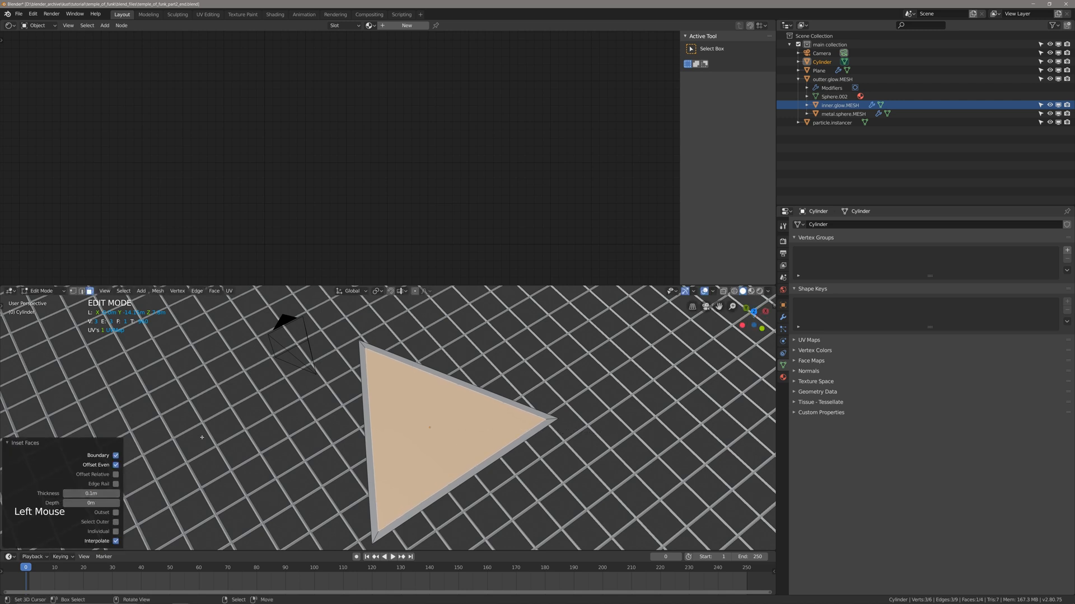
Delete the inner face of the inset triangle, leaving a thin triangular frame, and return to Object Mode.
middle_click_drag(447, 471, 173, 504)
right_click(470, 446)
key("x")
left_click(469, 445)
scroll(470, 445, "up", 2)
key("alt+a")
key("Tab")
scroll(448, 465, "down", 2)
scroll(448, 464, "up", 1)
scroll(173, 504, "up", 1)
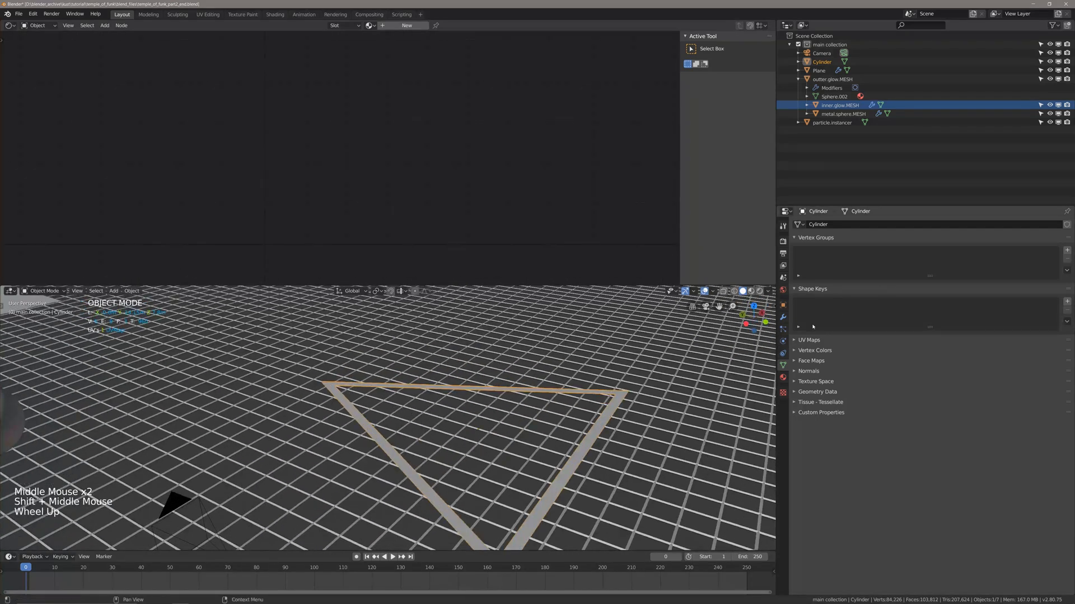
Add a Solidify modifier to the triangular frame with its offset set to 0.
left_click(783, 317)
left_click(829, 225)
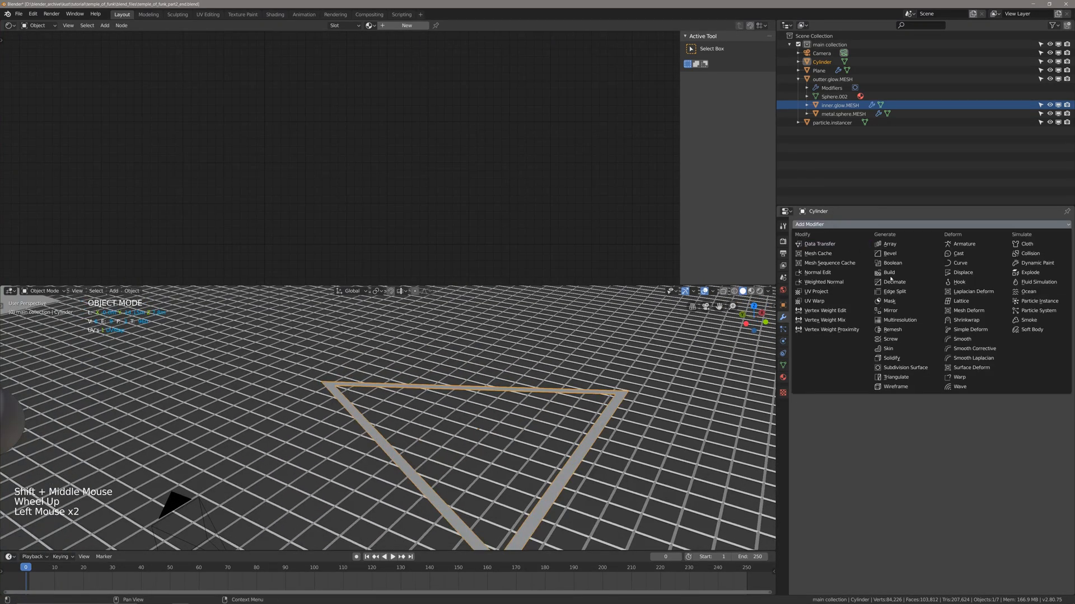
left_click(899, 361)
middle_click_drag(649, 475, 663, 363, "shift")
scroll(663, 363, "up", 1, "ctrl")
middle_click_drag(664, 364, 635, 365, "ctrl")
left_click(1000, 280)
type("0")
key("Return")
scroll(669, 375, "up", 1, "shift")
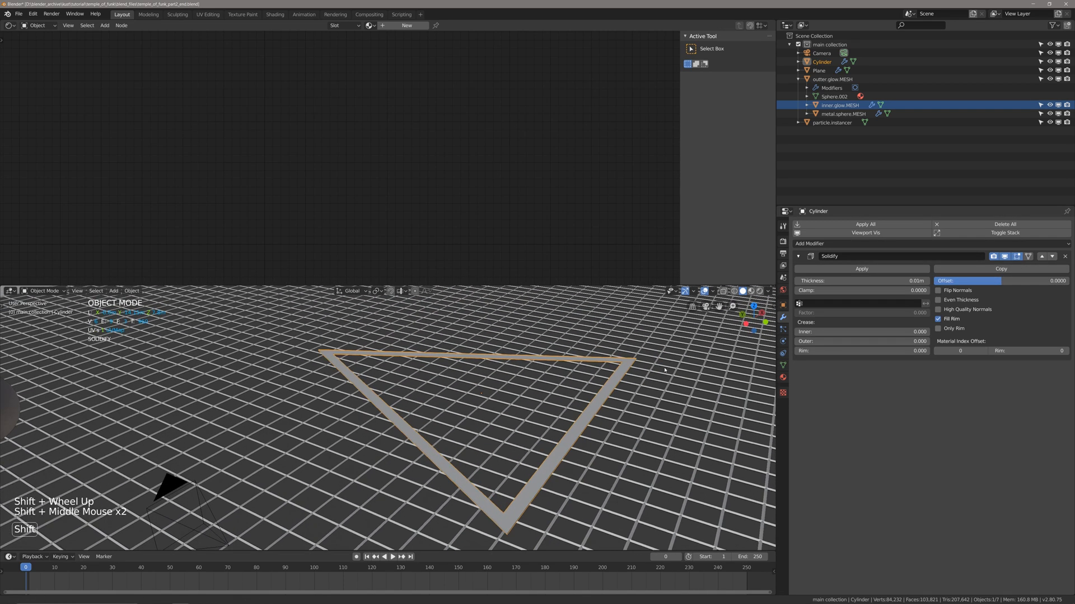
Set the Solidify thickness of the triangular frame to 0.1 m.
mouse_move(862, 280)
left_mouse_down("shift")
mouse_move(918, 280)
mouse_move(869, 282)
left_mouse_up("shift")
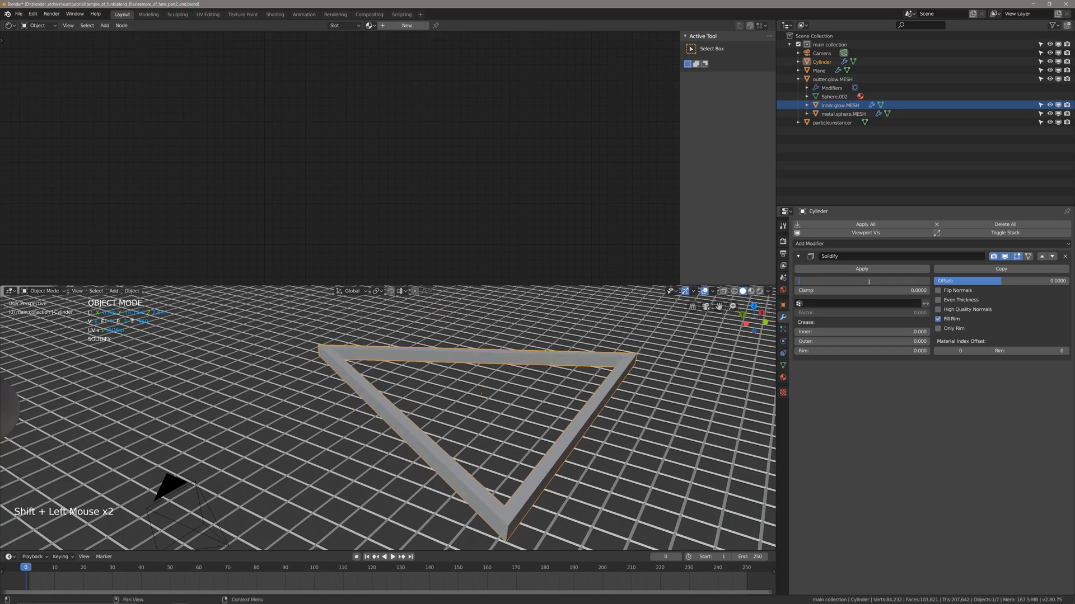
left_click(869, 280)
type(".")
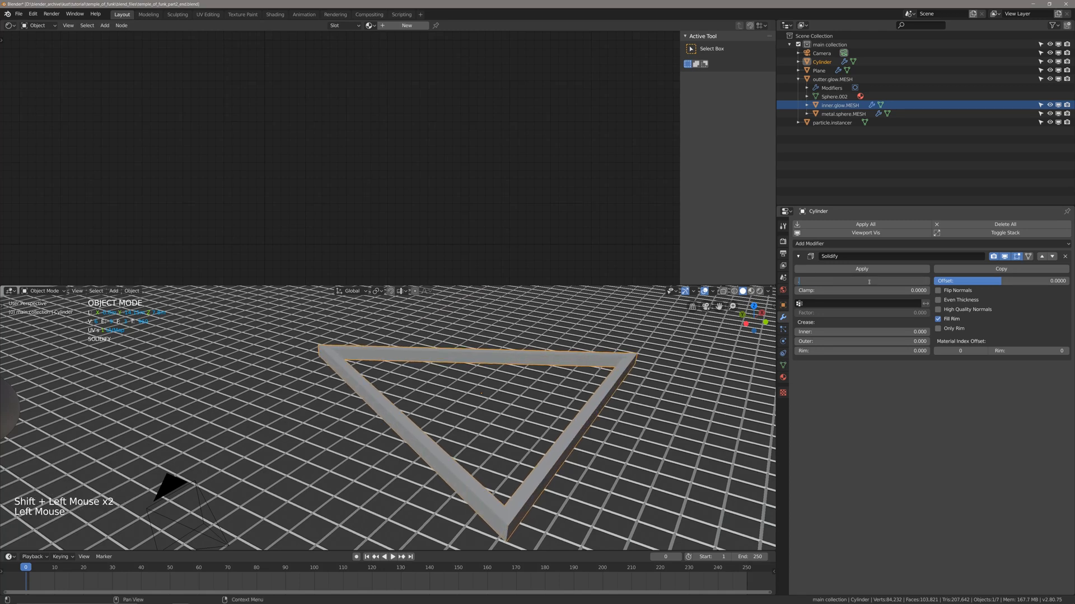
type("1")
key("Return")
mouse_move(643, 403)
middle_mouse_down()
mouse_move(666, 364)
mouse_move(641, 382)
middle_mouse_up()
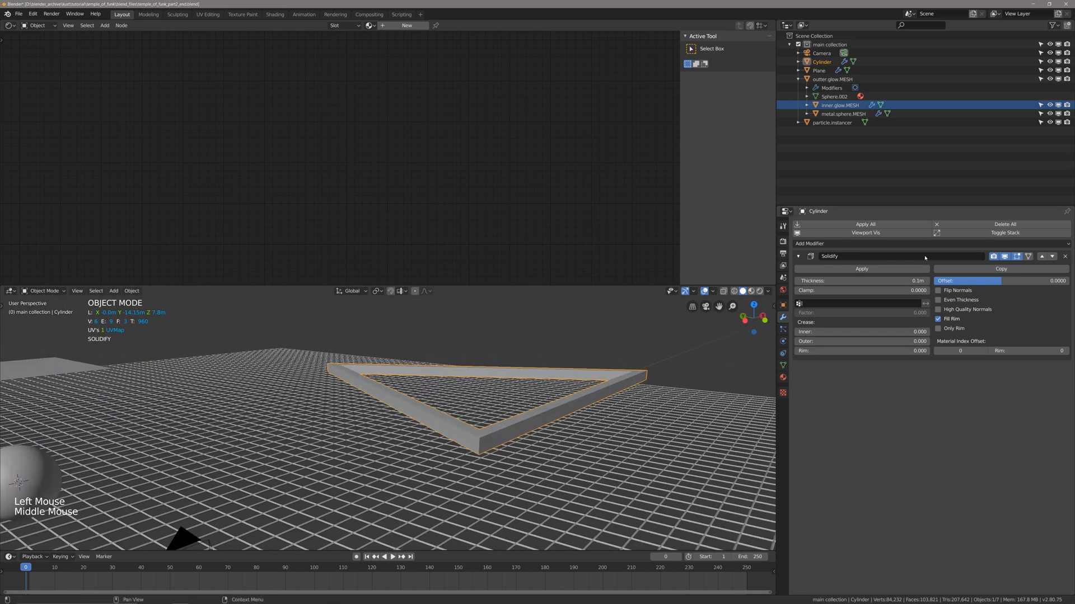
Try a Solidify thickness of 0.75 m on the frame and undo it.
left_click(905, 280)
type(".75")
key("Return")
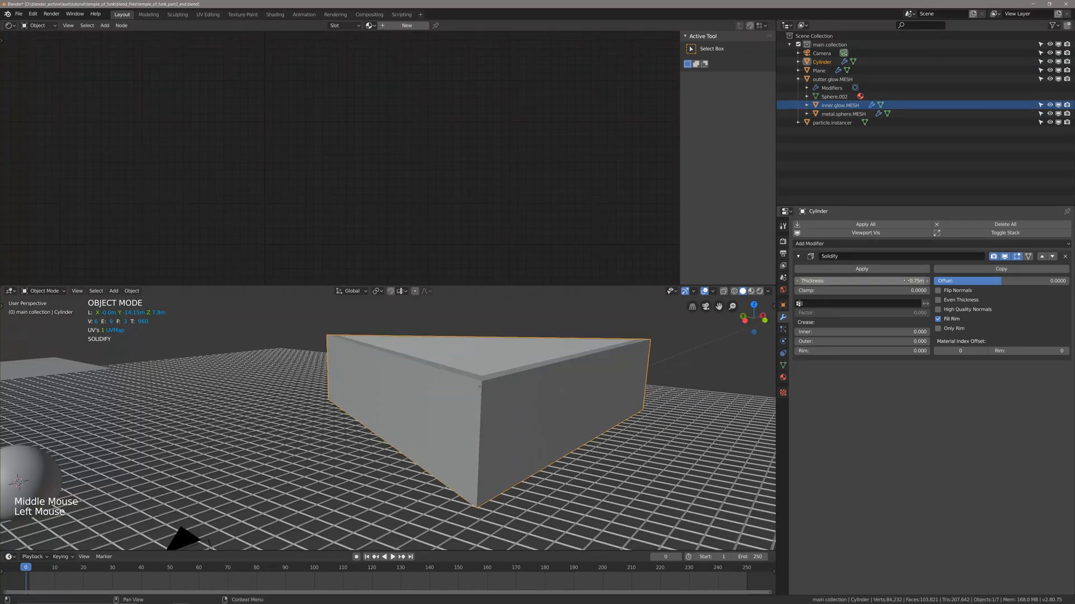
key("ctrl+z")
Set the frame's Solidify thickness to 0.075 m and save the file.
left_click(905, 280)
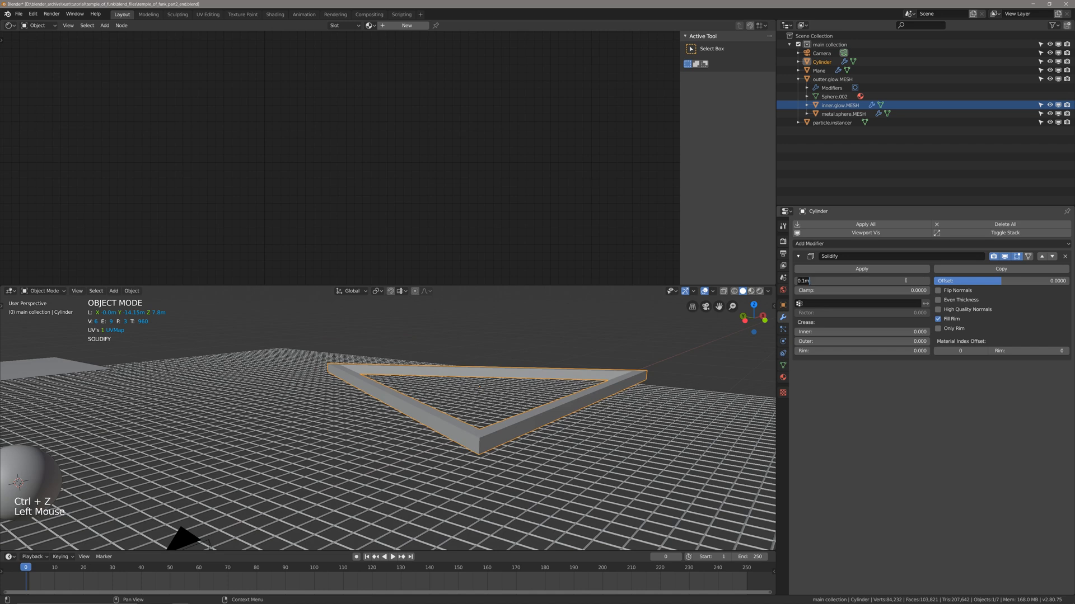
type(".075")
key("Return")
key("ctrl+s")
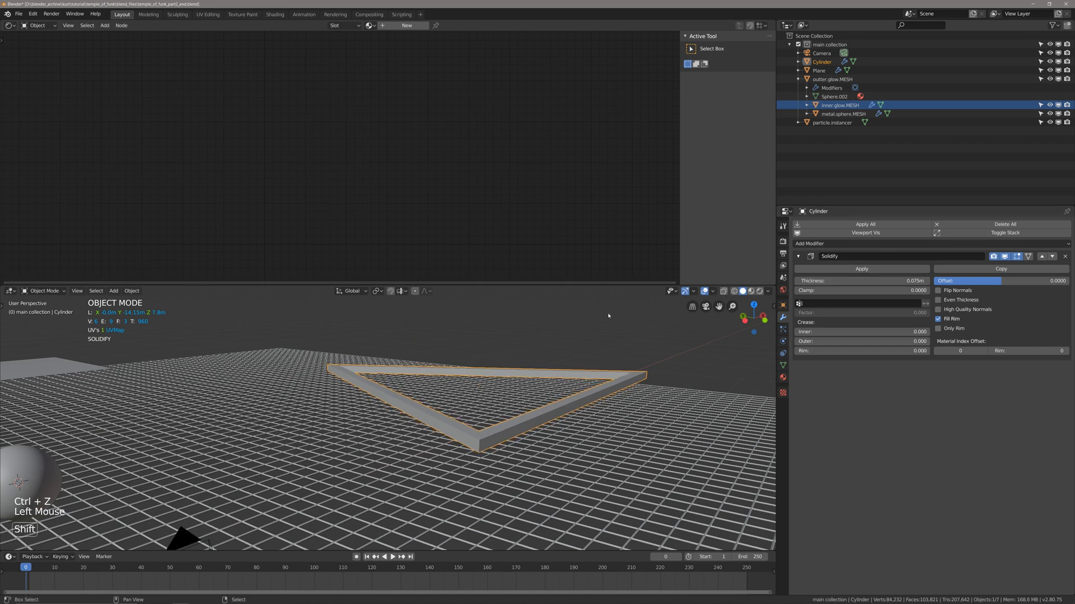
Add a Bevel modifier to the triangular frame with the limit method set to Angle.
scroll(549, 374, "down", 4)
scroll(392, 436, "down", 8)
scroll(224, 498, "up", 4)
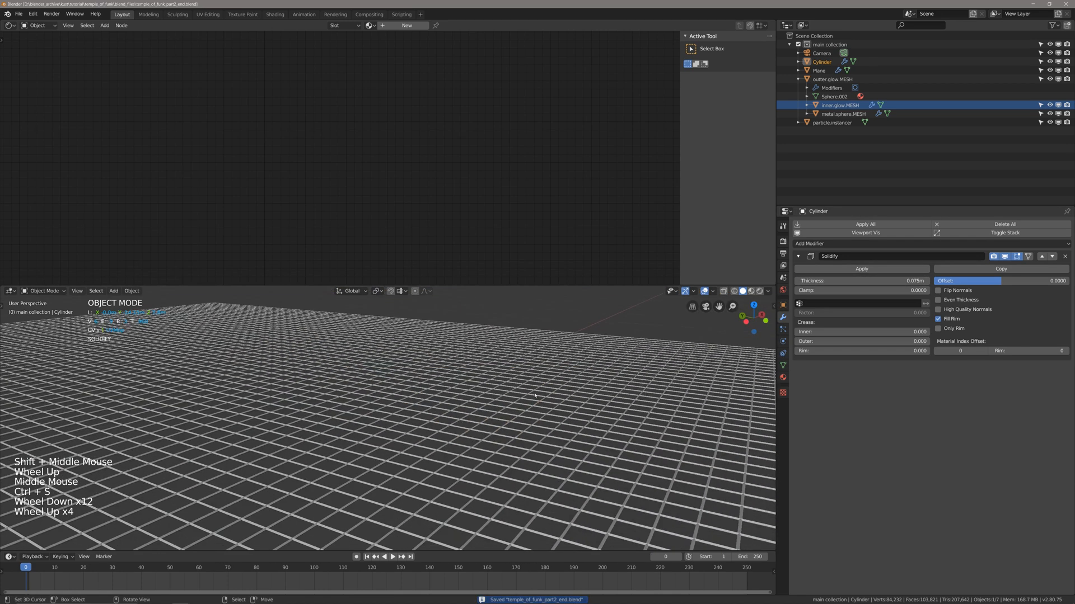
scroll(257, 484, "down", 2)
scroll(503, 408, "up", 2)
scroll(534, 399, "down", 1)
middle_click_drag(534, 399, 476, 436, "shift")
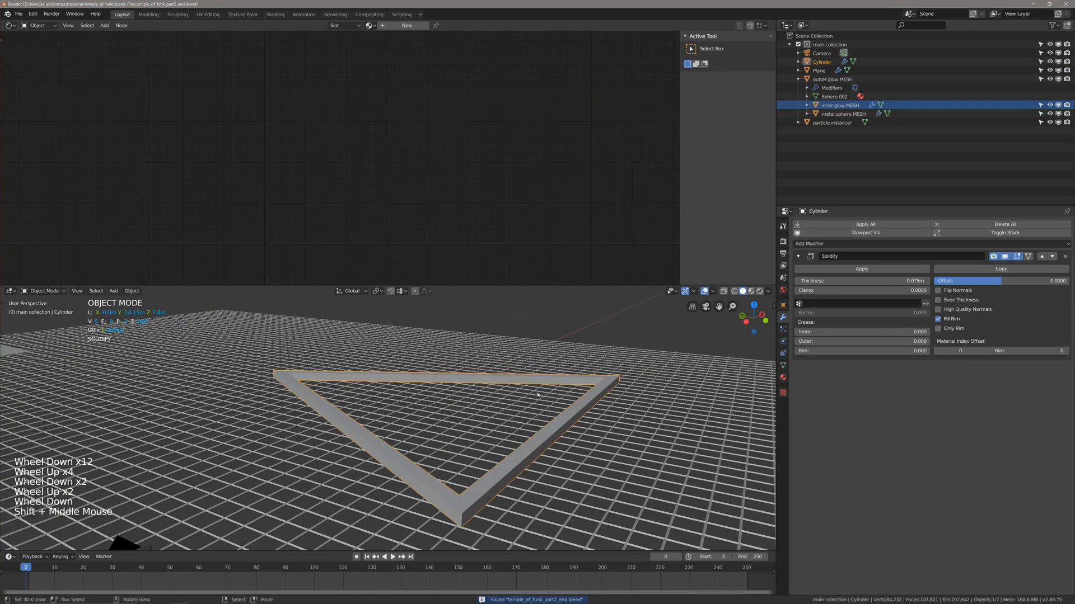
left_click(829, 244)
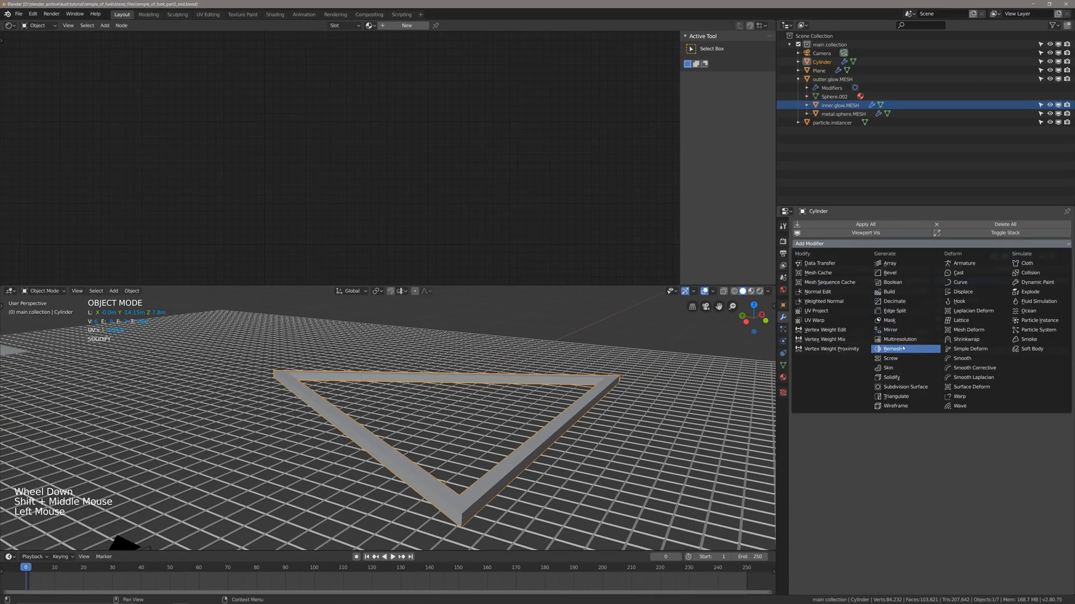
left_click(890, 272)
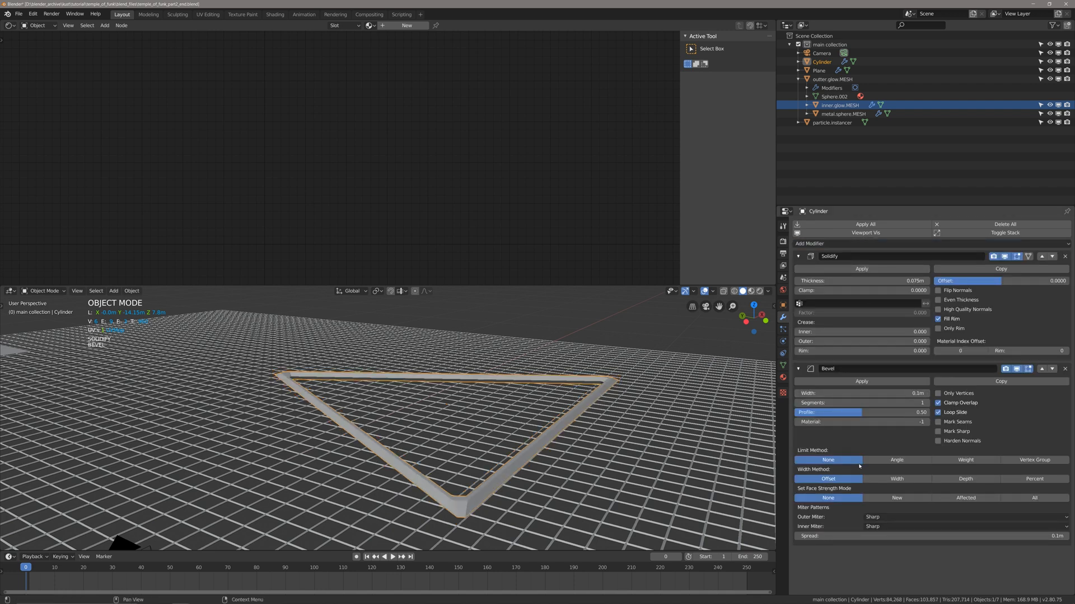
left_click(896, 460)
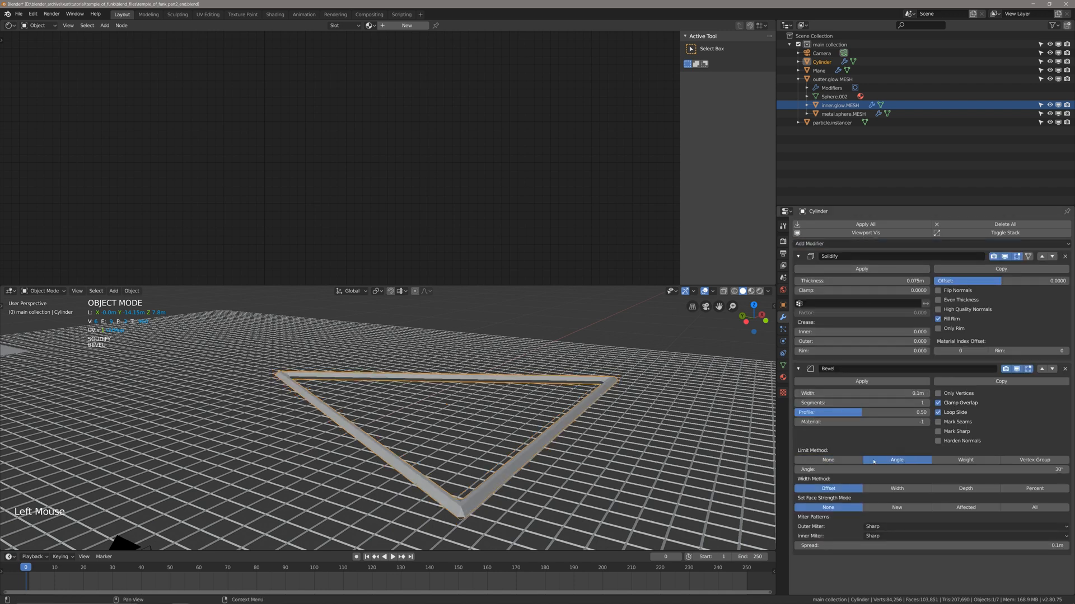
middle_click_drag(560, 484, 575, 398, "shift")
key("q")
left_click(587, 451)
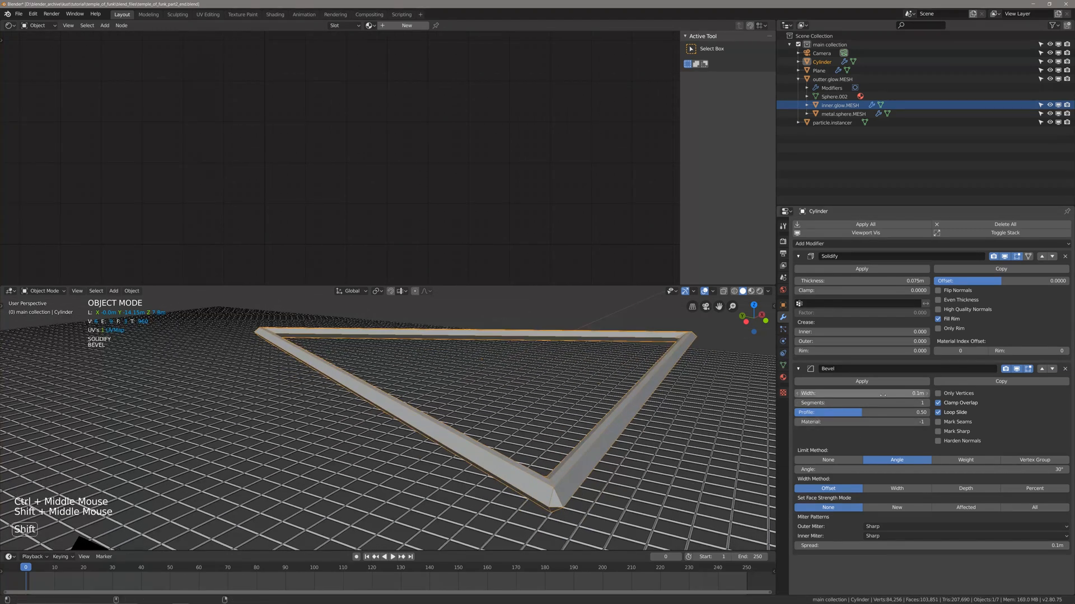
Set the Bevel width to 0.015 m, save the file and raise the bevel segments to 7.
left_click_drag(876, 393, 848, 393, "shift")
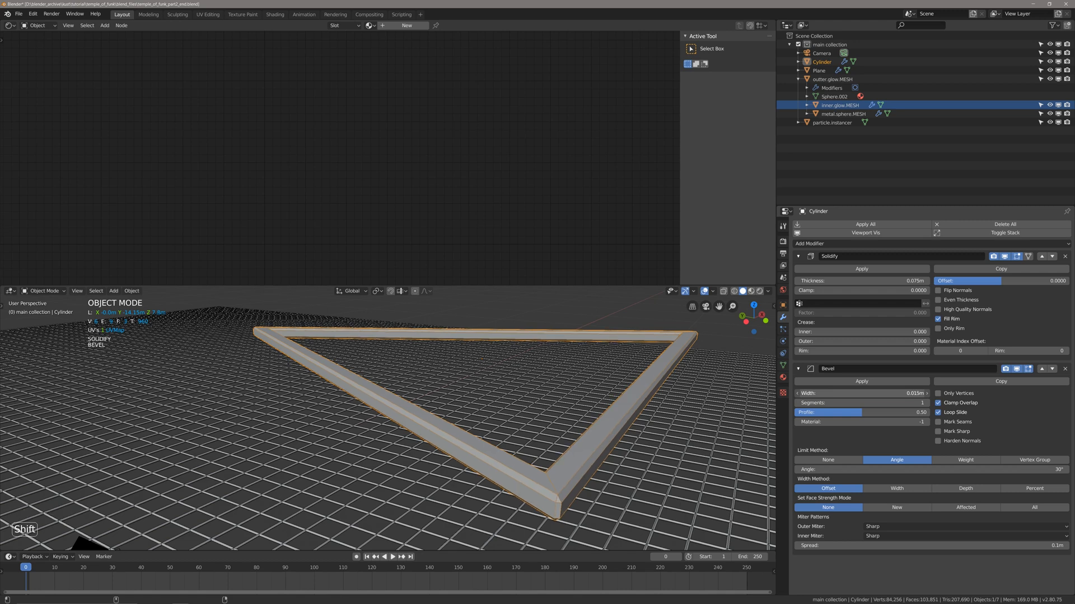
key("ctrl+s")
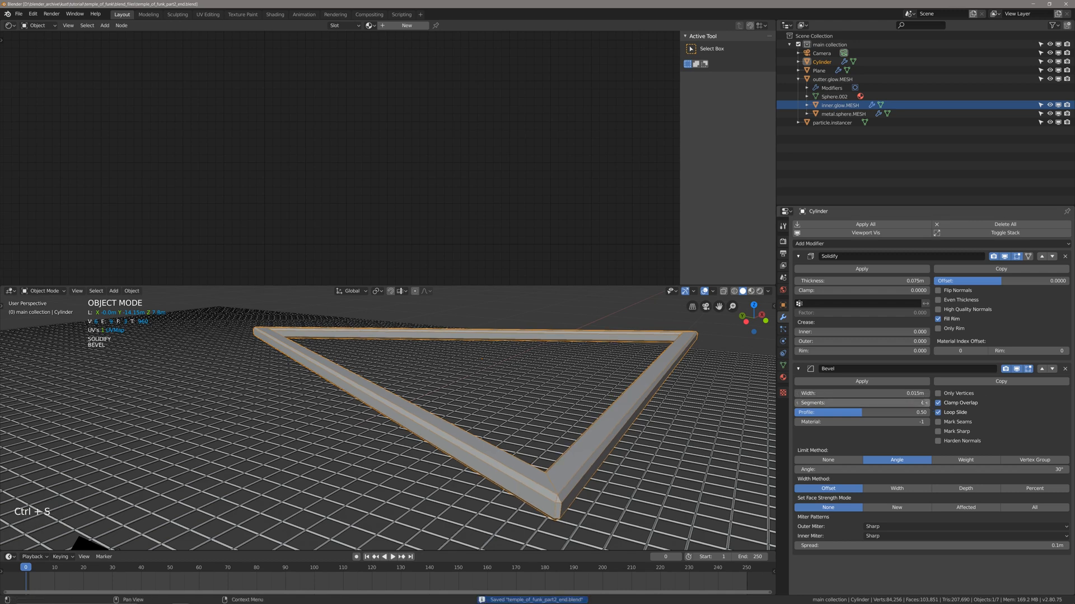
left_click(925, 403)
left_click(926, 403)
left_click(925, 403)
left_click(925, 403)
left_click(926, 403)
left_click(926, 403)
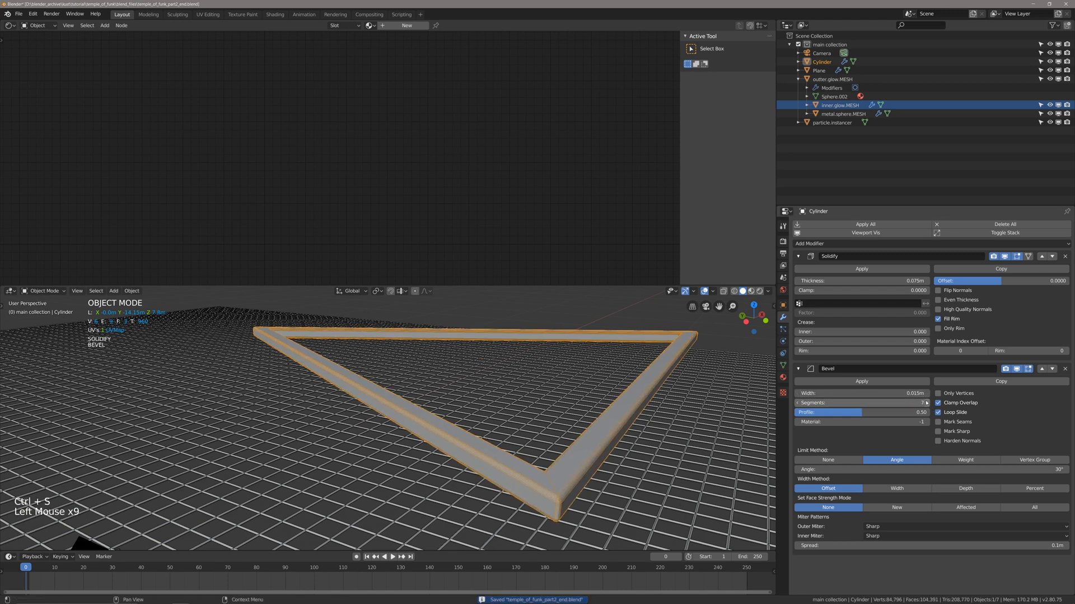
Set the frame's Bevel segments to 8, inspect the frame's inner corner up close and save the file.
left_click(926, 403)
middle_click_drag(392, 426, 459, 412)
key("shift+f")
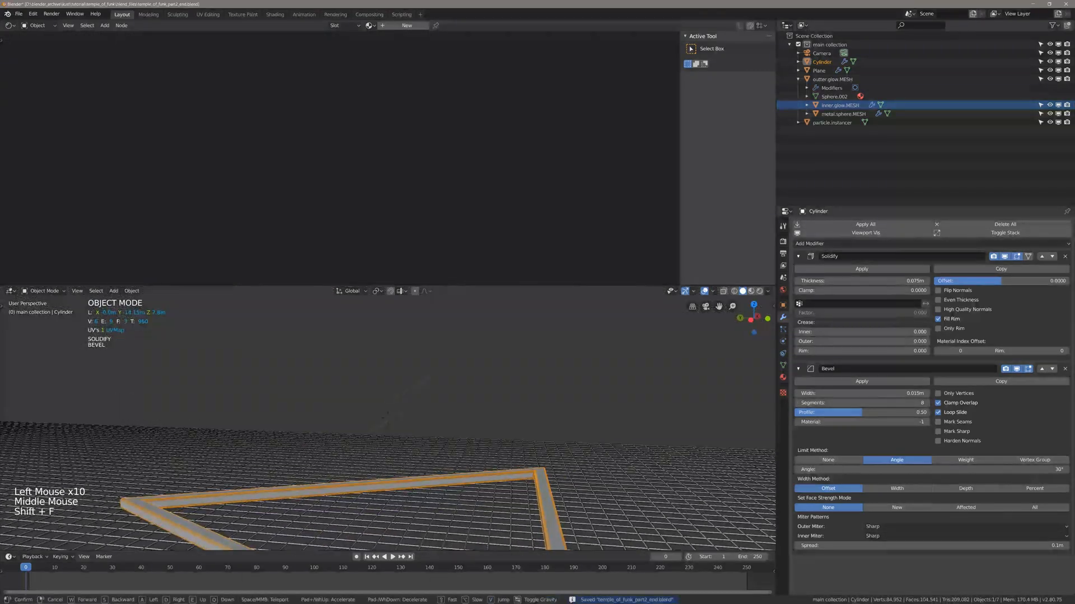
key("w")
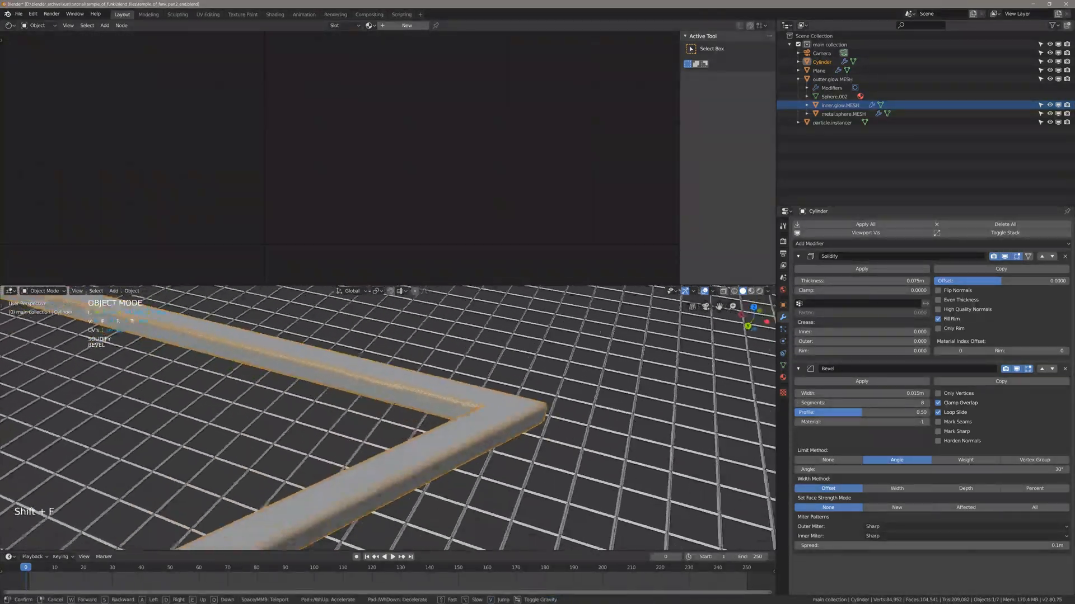
key("w")
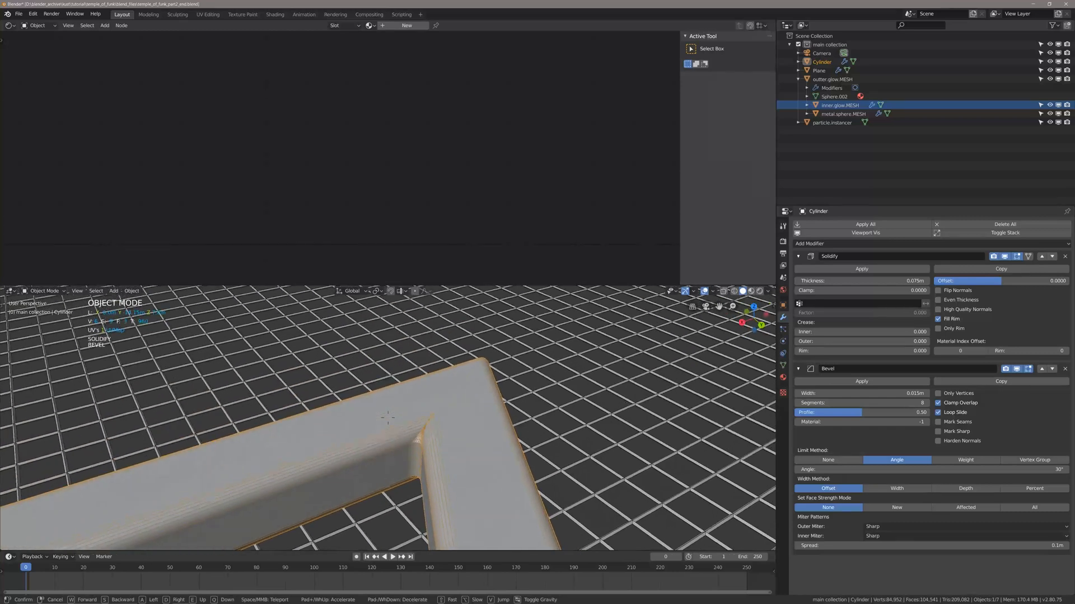
left_click(388, 417)
key("ctrl+s")
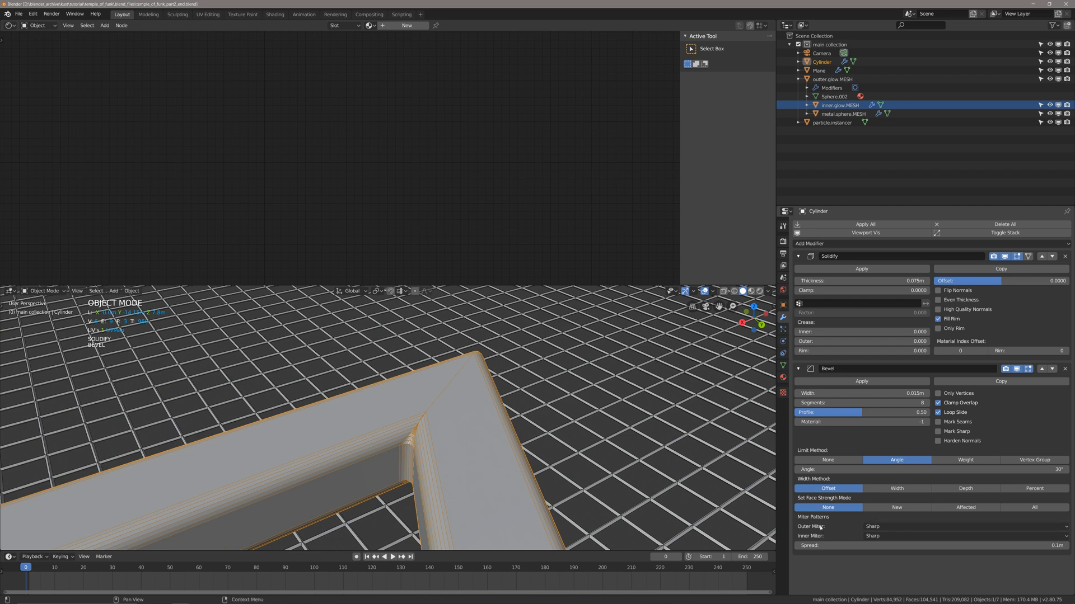
Try the Arc and Patch outer miter patterns on the frame's Bevel modifier, saving the file with Arc.
left_click(878, 527)
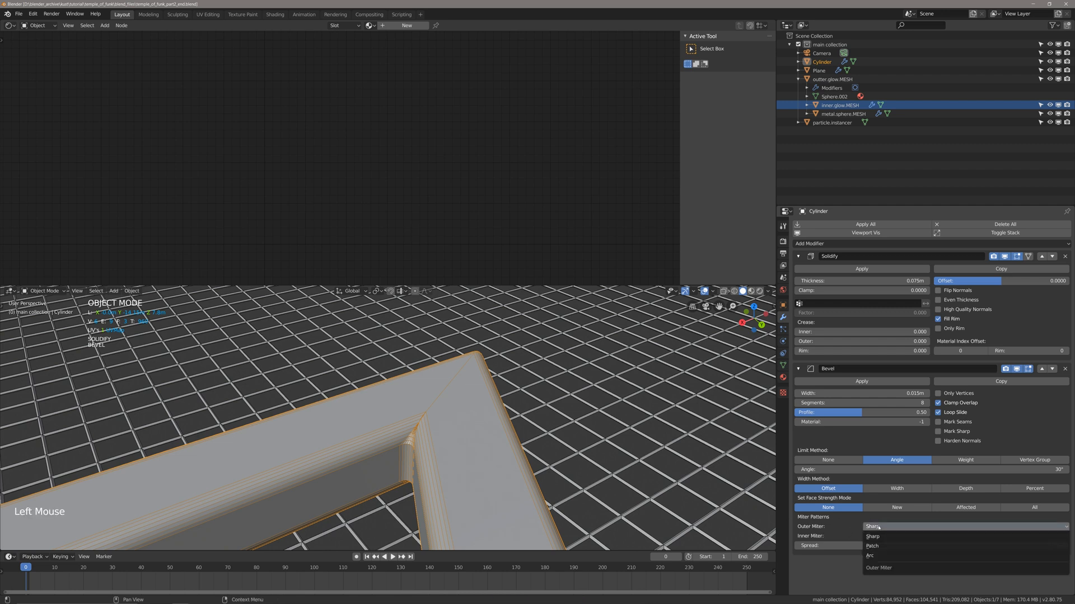
left_click(874, 557)
key("ctrl+s")
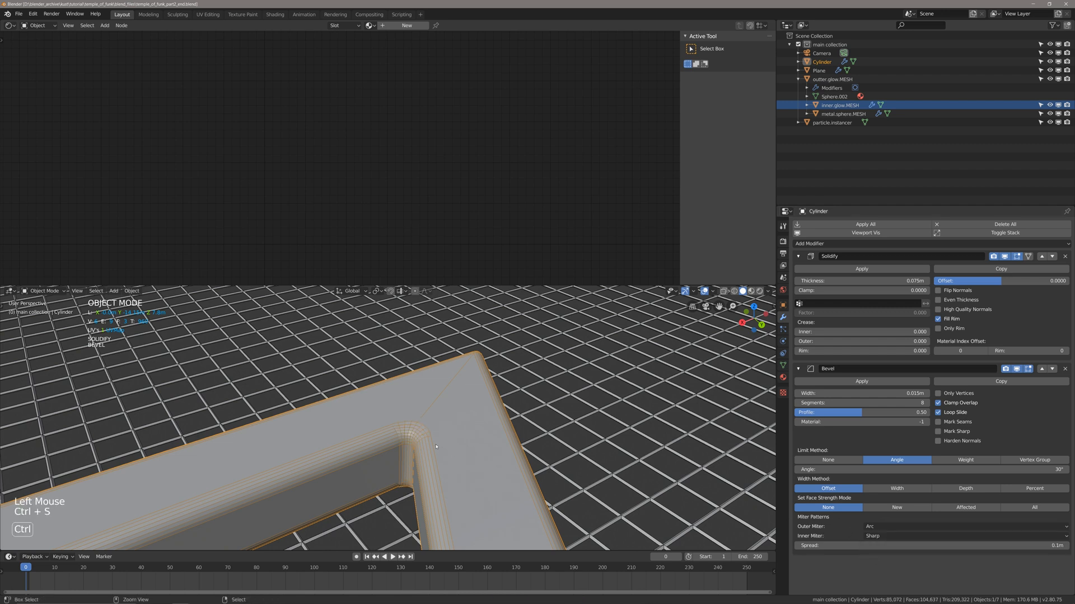
left_click(873, 527)
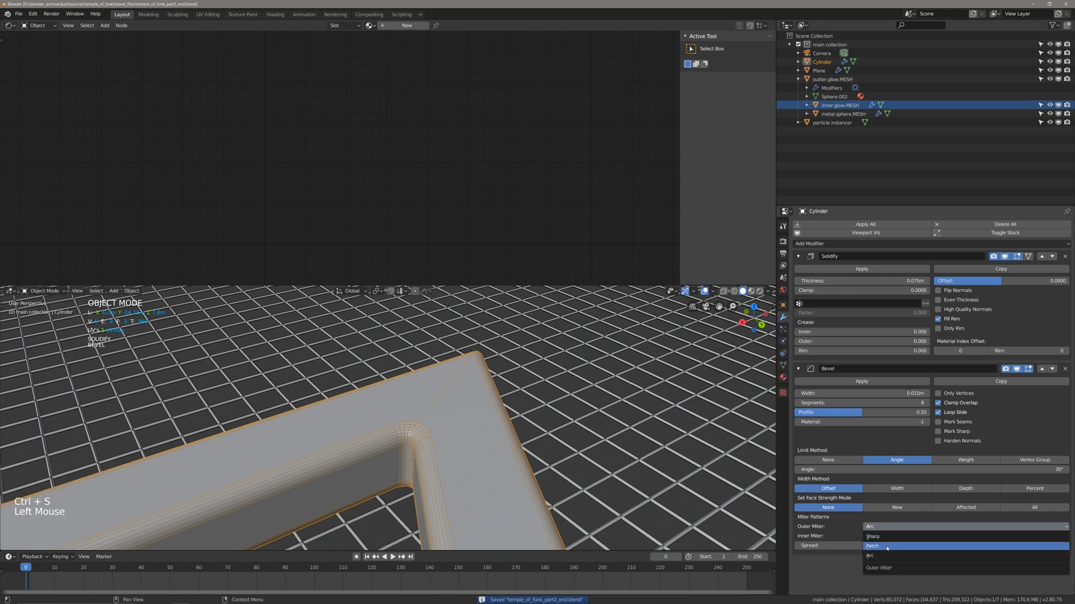
left_click(887, 546)
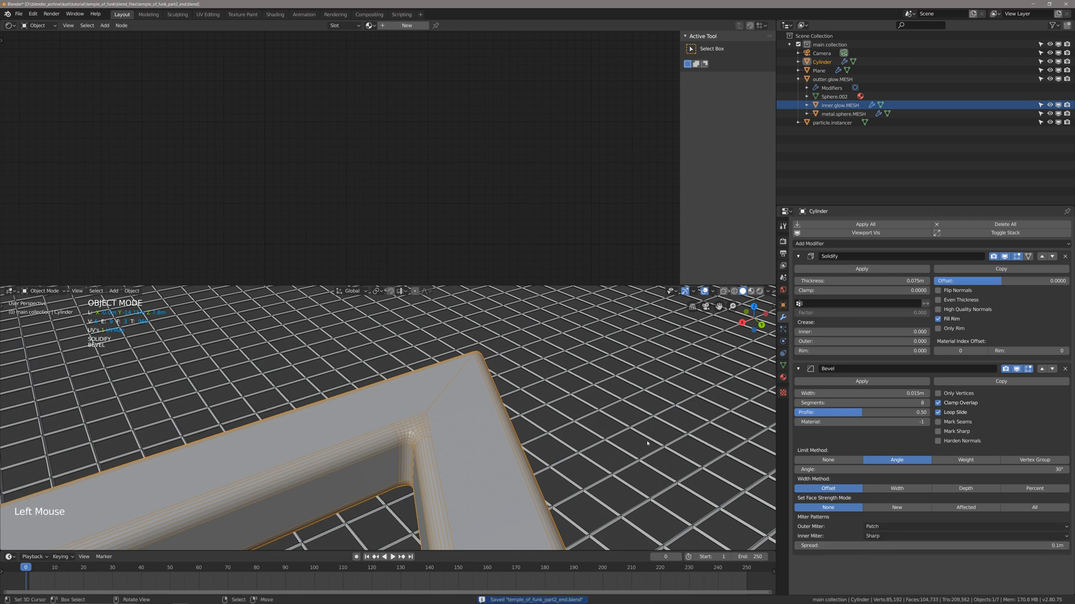
Hide the wireframe overlay, shade the triangular frame smooth and enable Auto Smooth on it.
key("q")
left_click(529, 414)
key("alt+a")
right_click(463, 431)
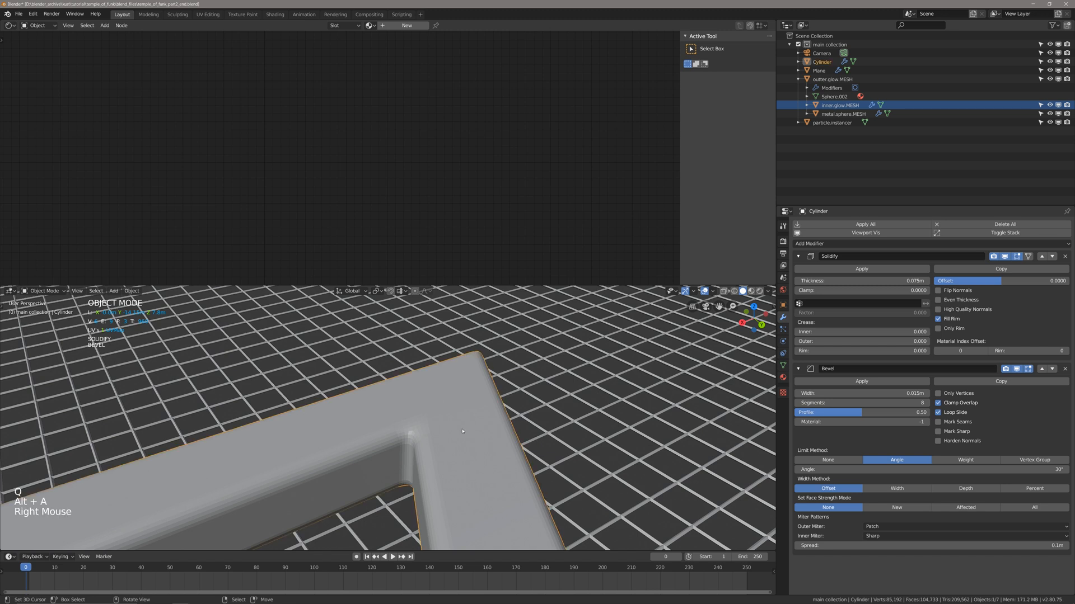
key("w")
left_click(462, 431)
key("q")
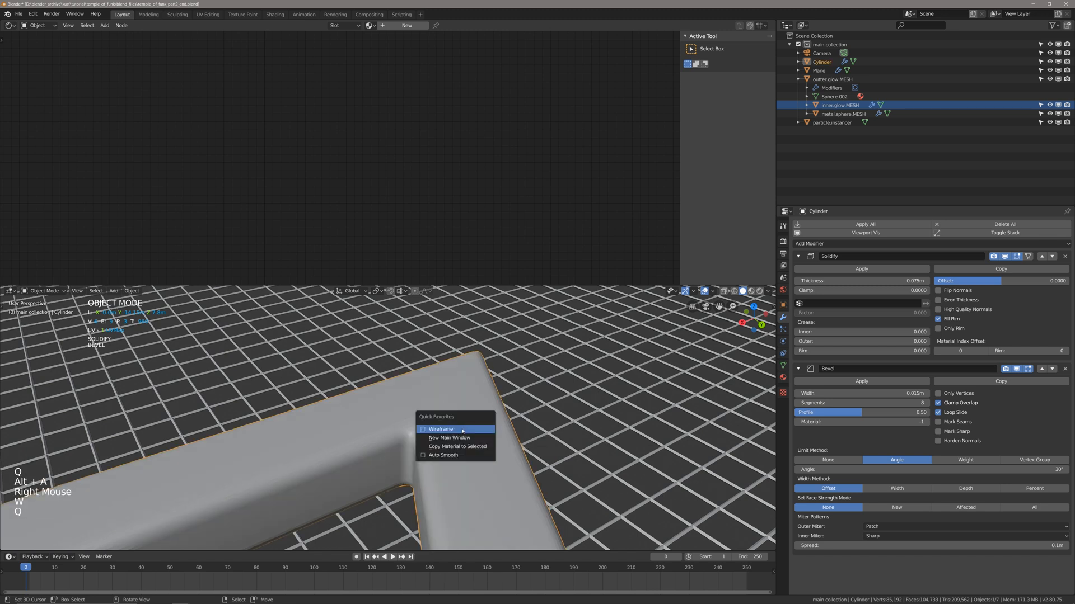
left_click(434, 456)
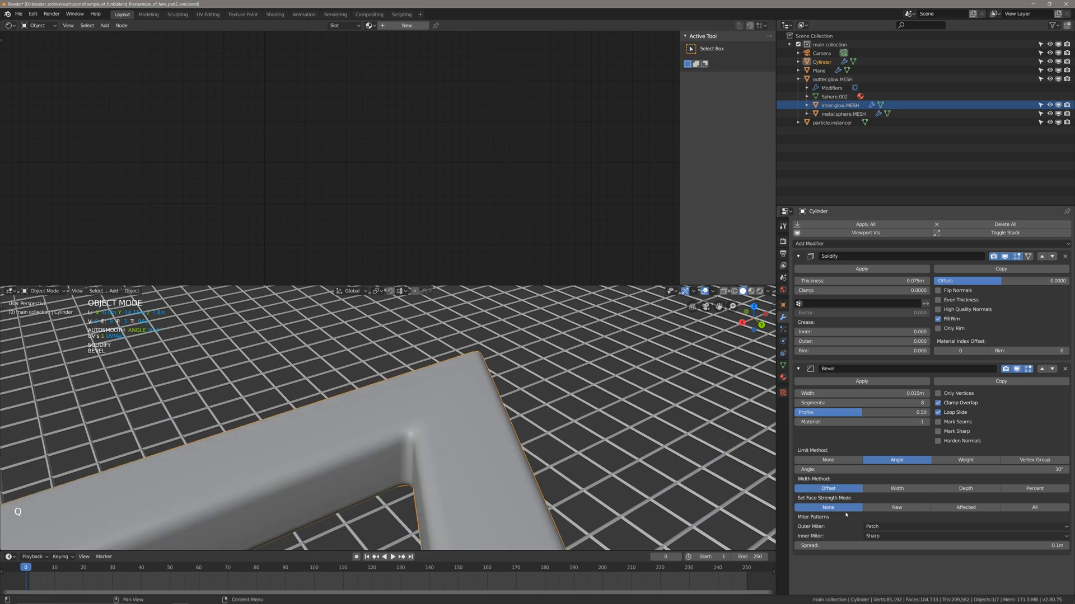
Set the Bevel's outer miter to Arc, check the smoothed frame and save the file.
left_click(890, 527)
left_click(888, 556)
scroll(280, 425, "down", 4)
middle_click_drag(280, 426, 388, 427)
scroll(260, 425, "up", 2)
scroll(263, 427, "up", 1, "shift")
key("ctrl+s")
scroll(313, 437, "up", 2)
scroll(357, 442, "down", 4)
scroll(357, 442, "up", 3)
scroll(398, 432, "down", 1)
Rename the triangular frame to instance.triangle.MESH, deselect it and save the file.
key("F2")
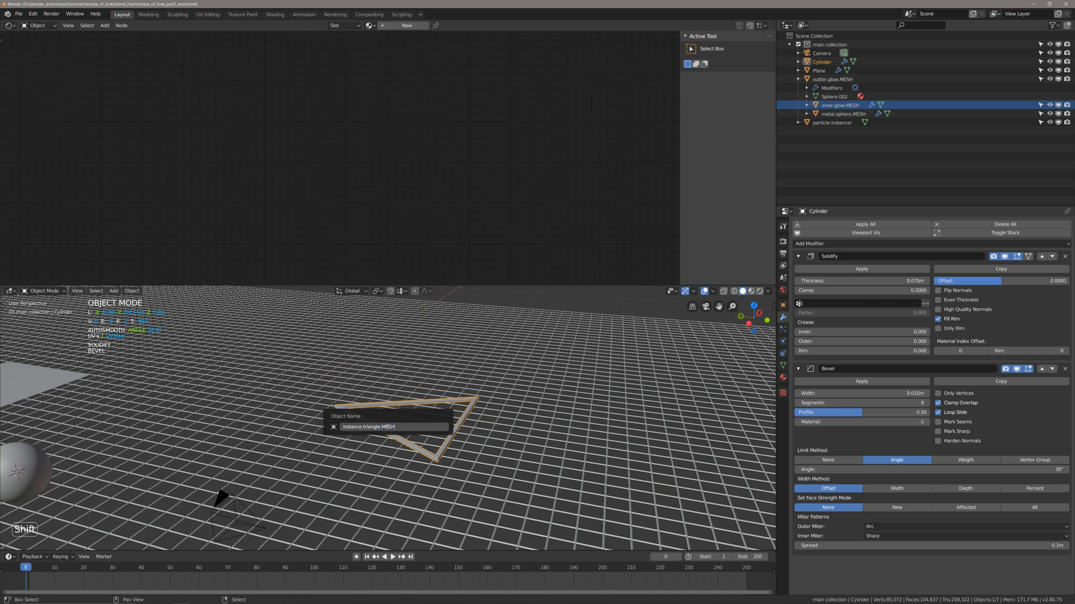
key("Return")
key("alt+a")
middle_click_drag(420, 440, 448, 420, "shift")
key("ctrl+s")
Rename the large wireframe grid to ground.plane, deselect it and save the file.
right_click(482, 439)
scroll(482, 438, "up", 1, "shift")
middle_click_drag(447, 420, 407, 403)
right_click(100, 368)
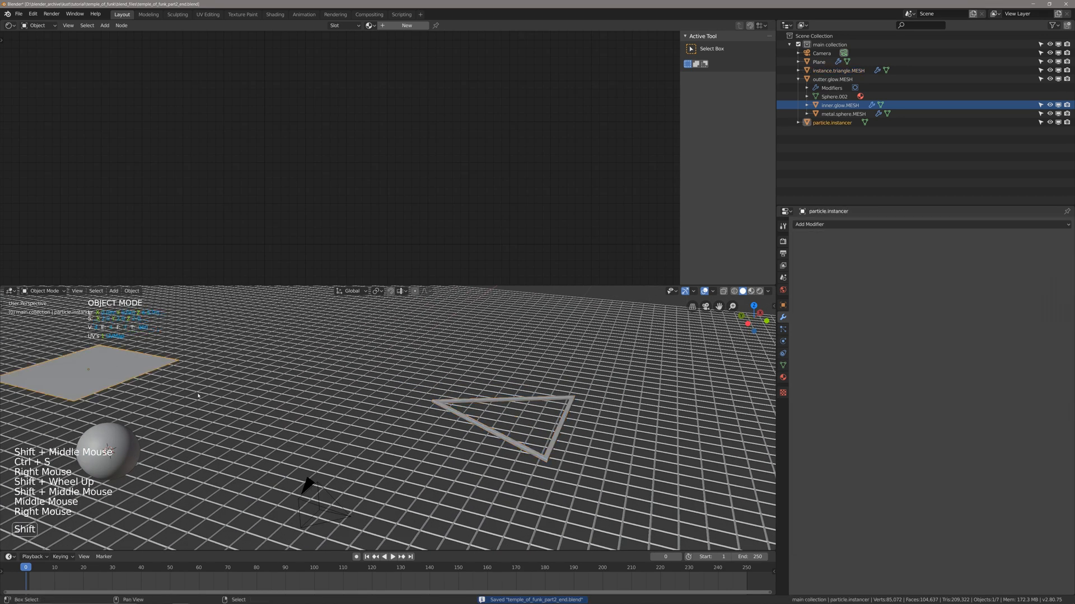
scroll(393, 396, "down", 2)
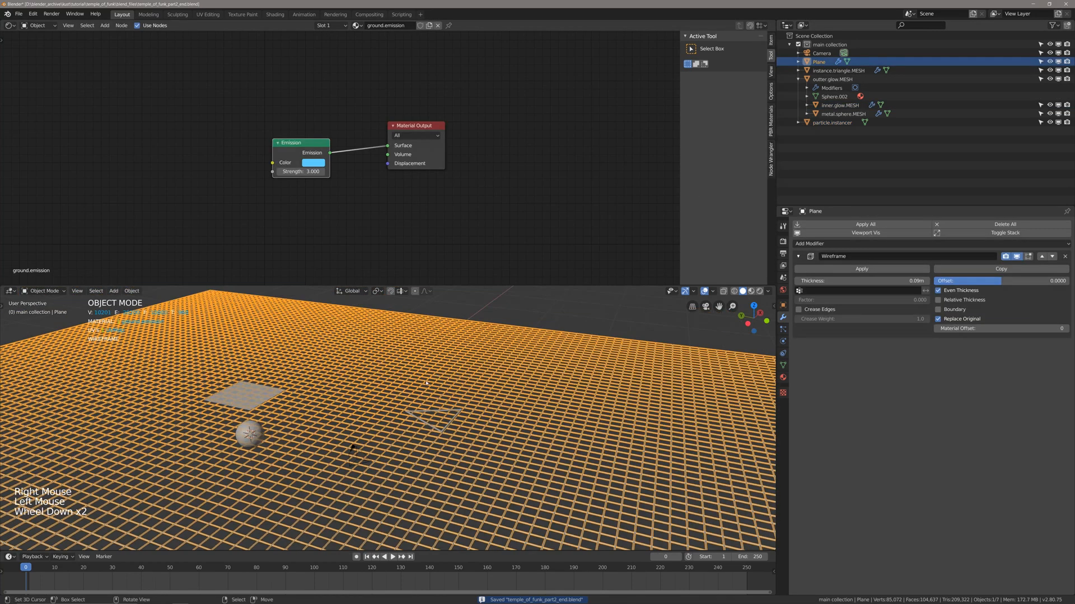
middle_click_drag(393, 397, 329, 408)
middle_click_drag(329, 408, 369, 393, "shift")
key("F2")
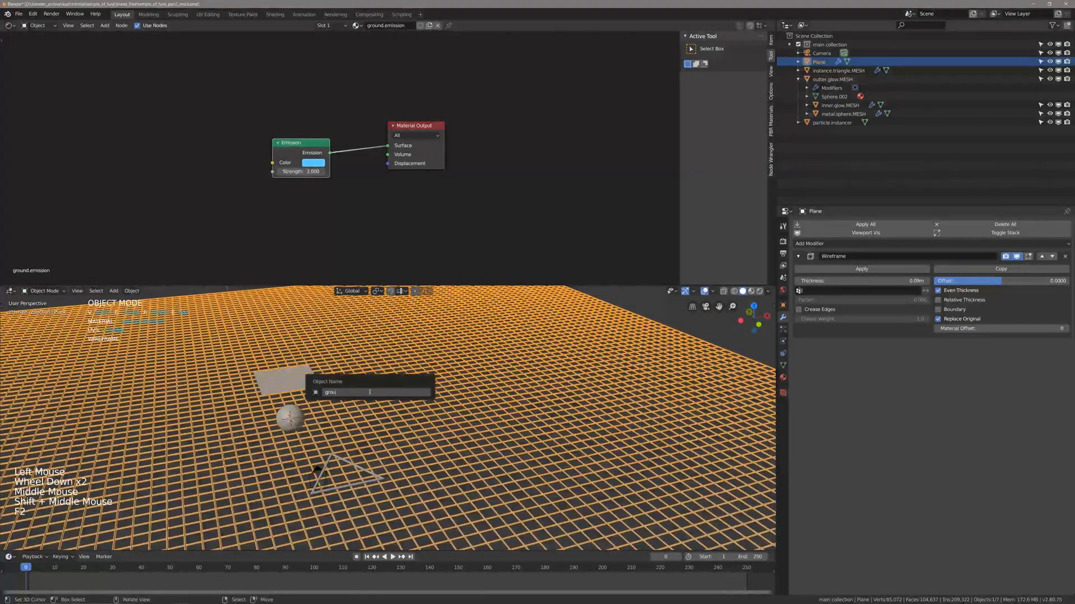
type("ground.plane")
key("Return")
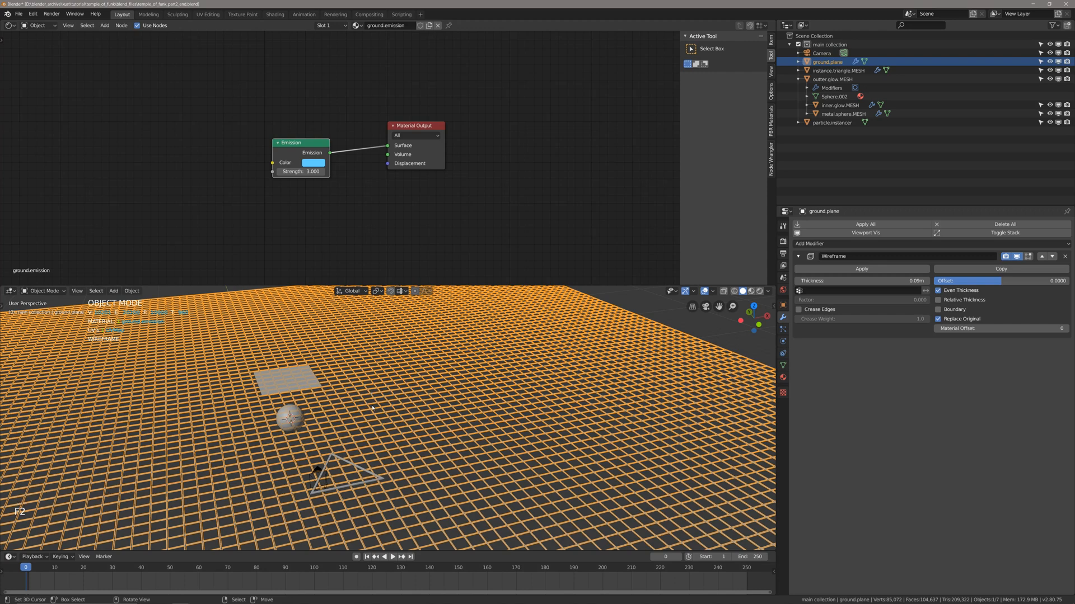
key("alt+a")
scroll(372, 408, "up", 1)
middle_click_drag(372, 408, 396, 409)
key("ctrl+s")
Select the particle.instancer plane above the sphere and add an Emitter particle system to it.
right_click(331, 358)
scroll(338, 343, "up", 2)
middle_click_drag(338, 336, 410, 372, "shift")
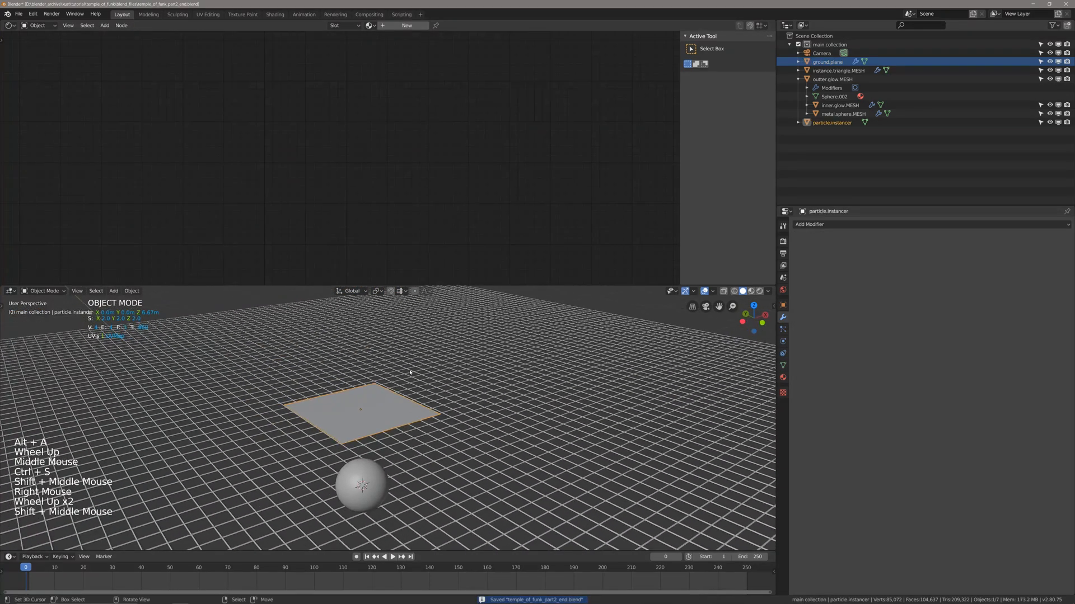
left_click(785, 331)
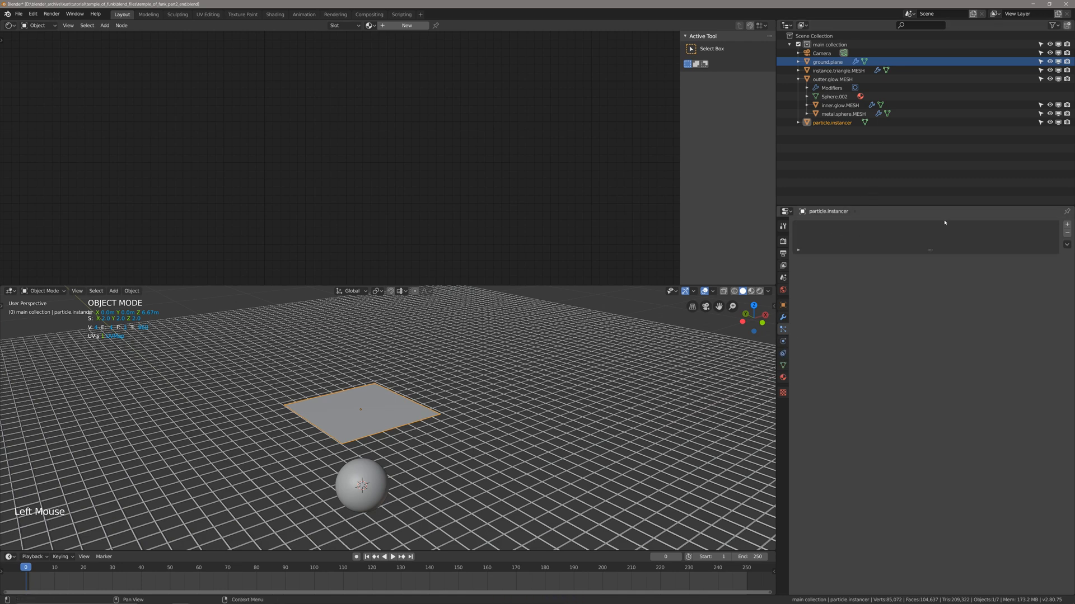
left_click(1067, 224)
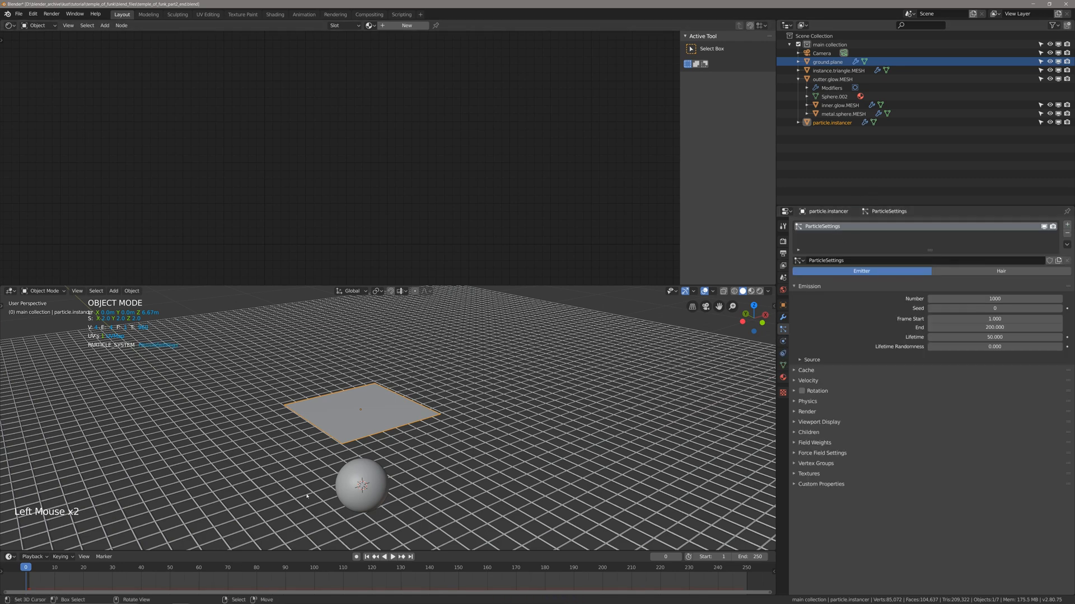
Play the particle emission from frame 1, examine the particles beneath the plane, return to frame 1 and save the file.
scroll(341, 449, "up", 1)
middle_click_drag(340, 449, 337, 424)
key("shift+Left")
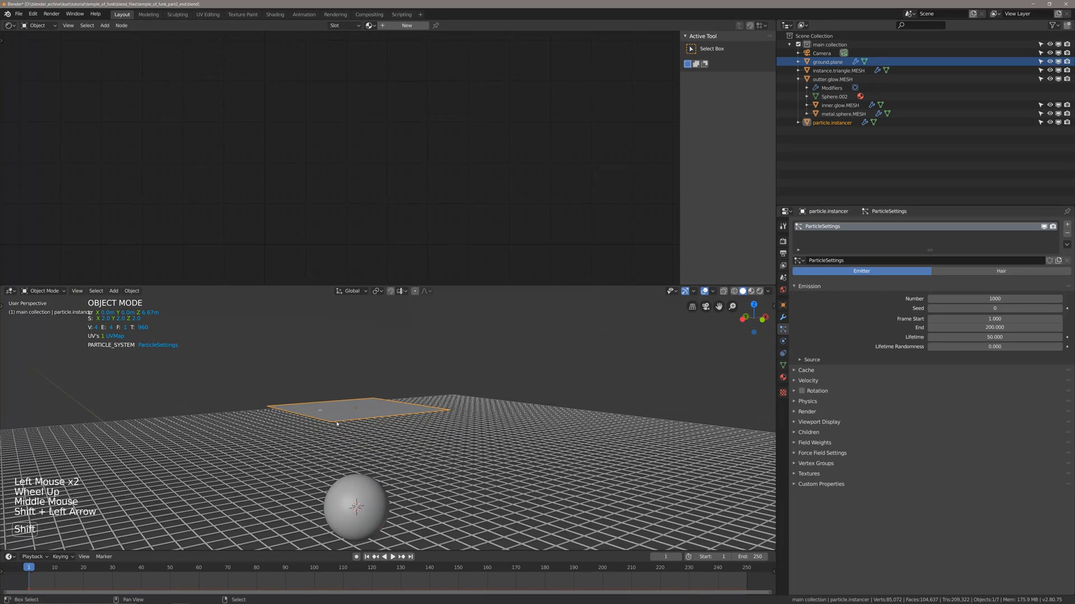
key("space")
key("space")
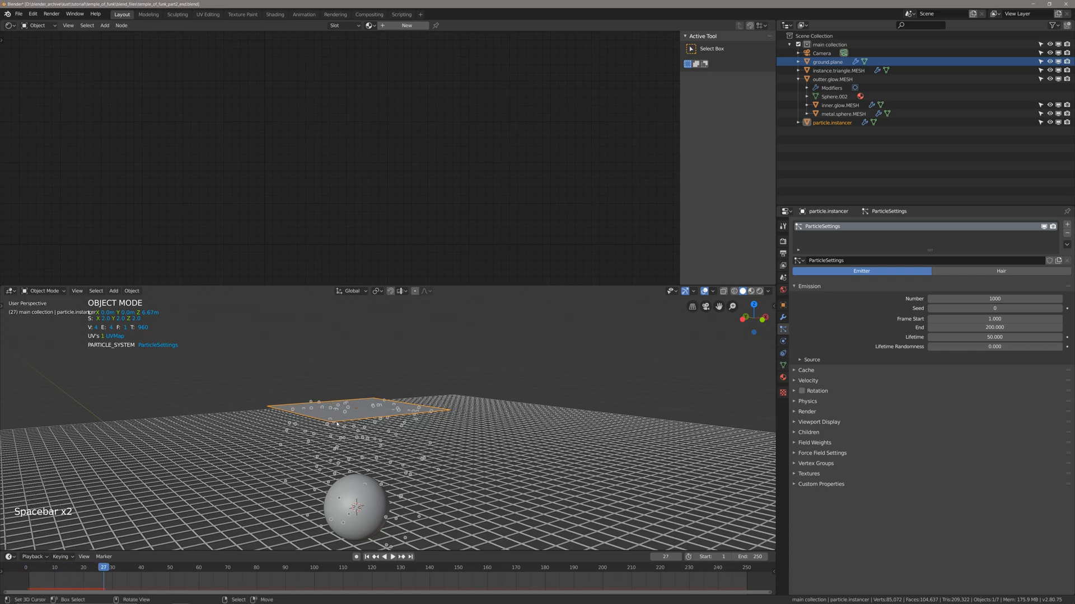
left_click(313, 438)
scroll(314, 439, "up", 1)
middle_click_drag(314, 438, 367, 409)
key("alt+a")
right_click(345, 396)
scroll(346, 396, "down", 2)
scroll(346, 396, "up", 2)
key("shift+Left")
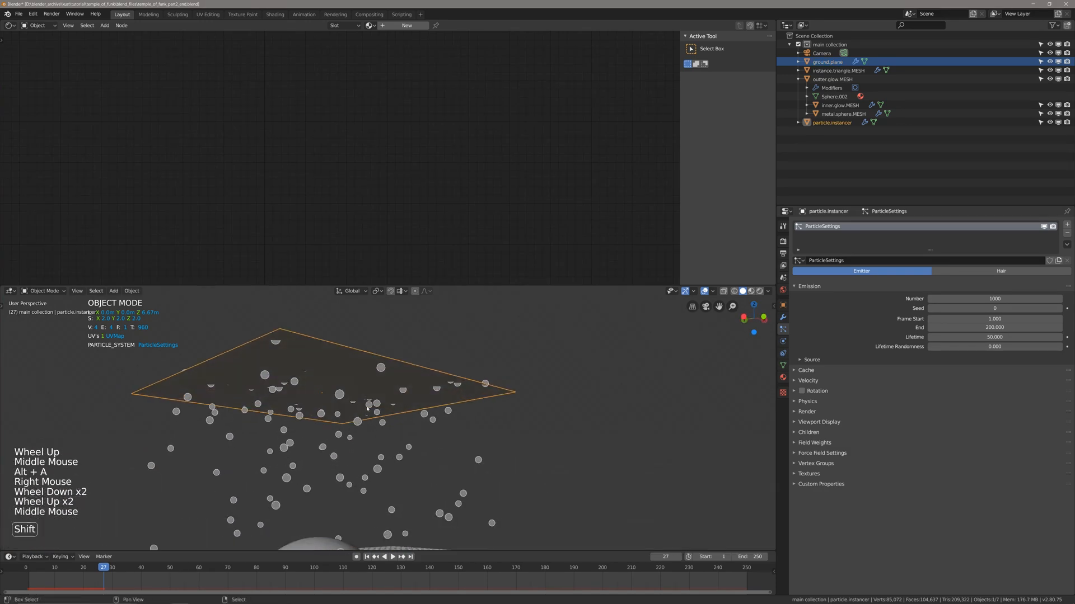
key("ctrl+s")
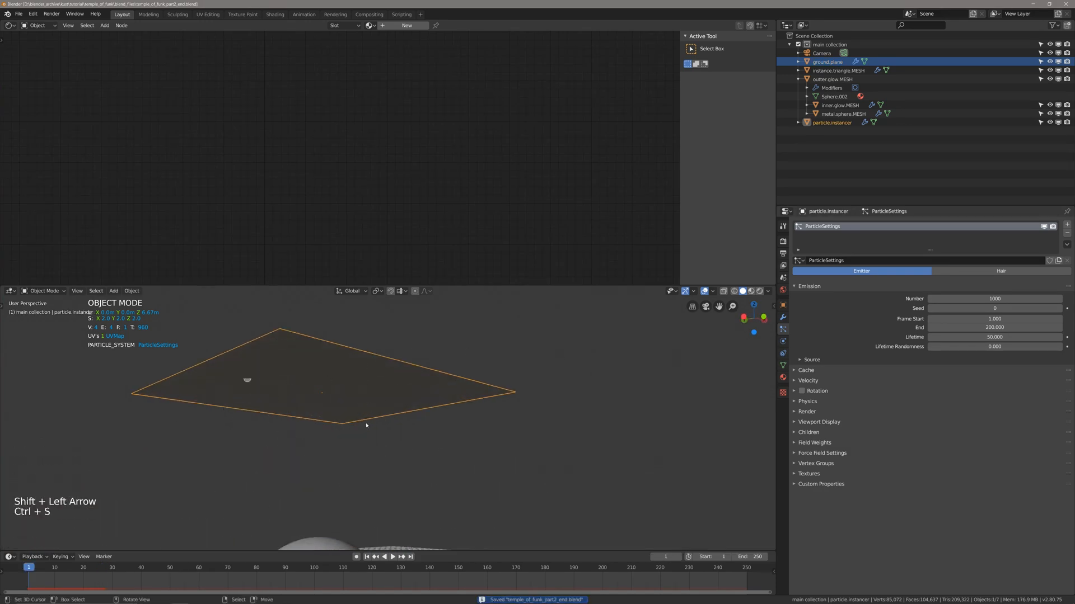
Inspect the instancer plane's face in Edit Mode with face selection, return to Object Mode, deselect everything and save the file.
key("Tab")
key("3")
right_click(376, 390)
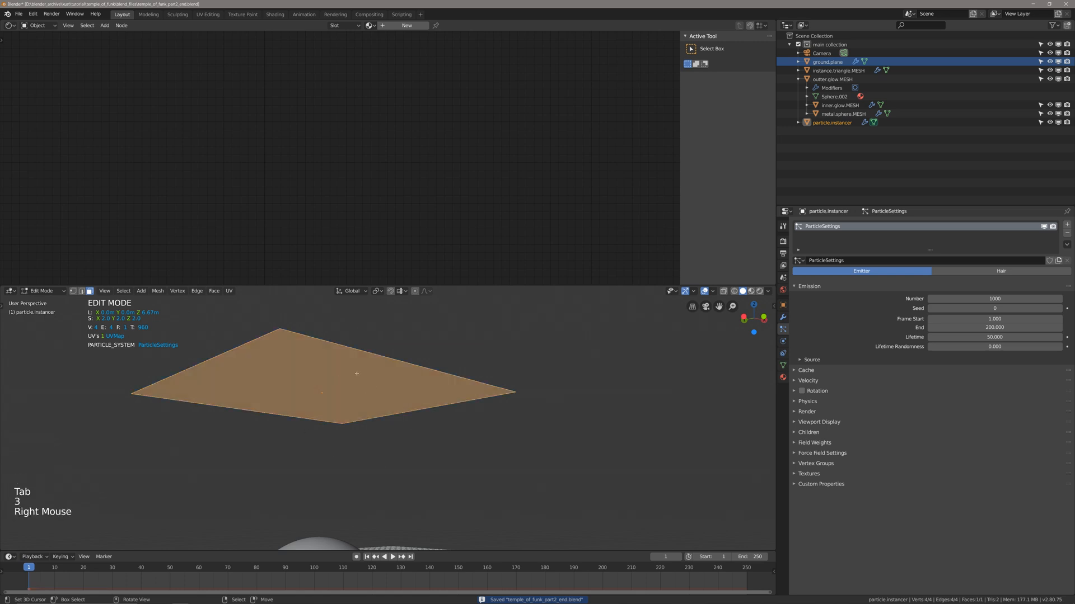
middle_click_drag(356, 374, 700, 290)
key("Tab")
key("alt+a")
key("ctrl+s")
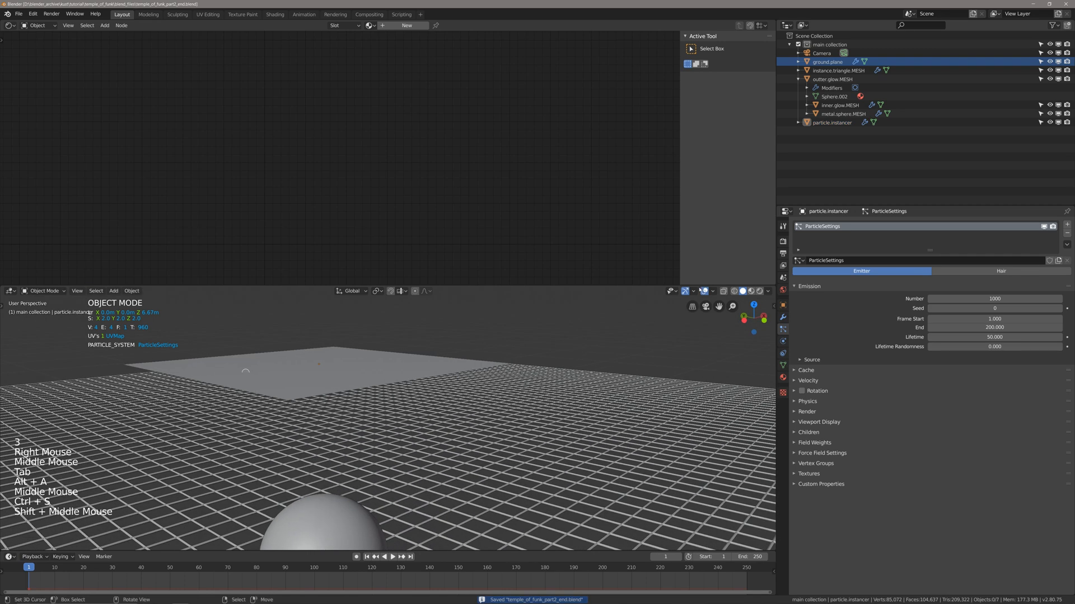
Put the instancer plane in Edit Mode and enable the face normals display in the viewport overlays.
left_click(713, 292)
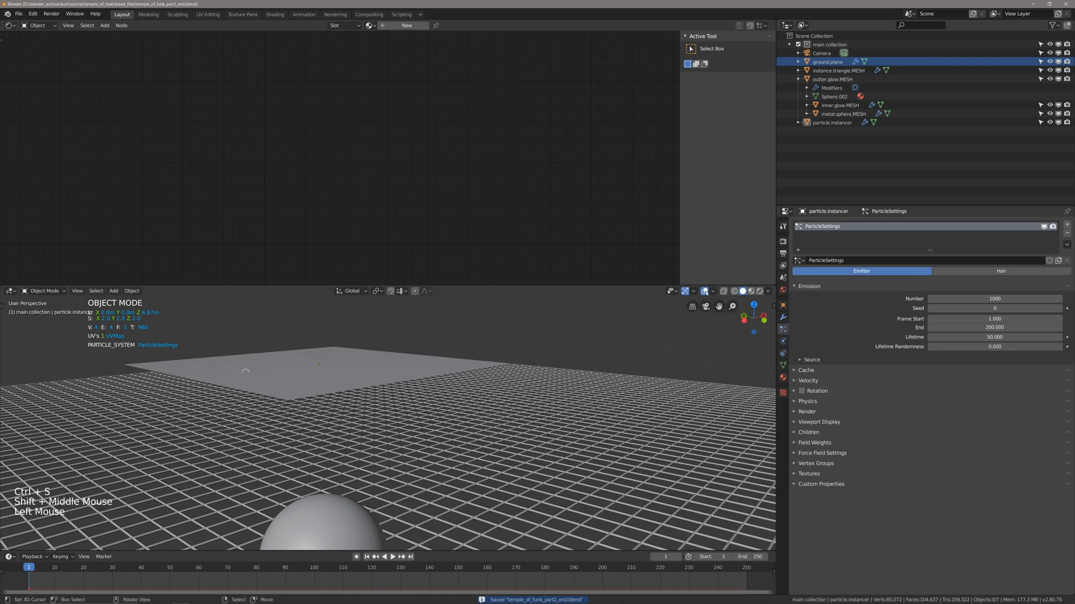
left_click(713, 291)
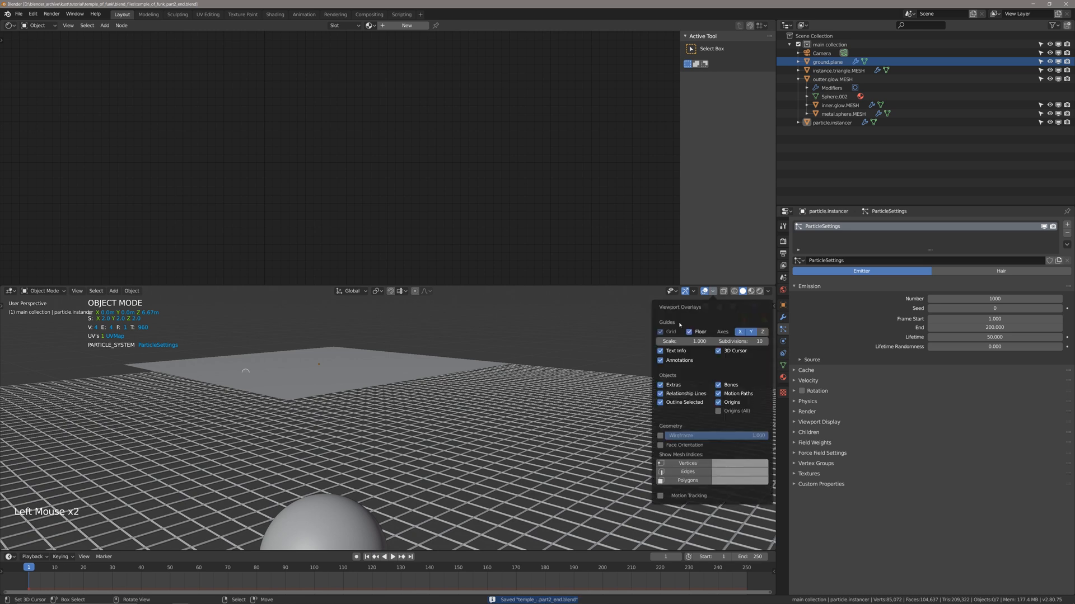
right_click(303, 372)
key("Tab")
left_click(712, 291)
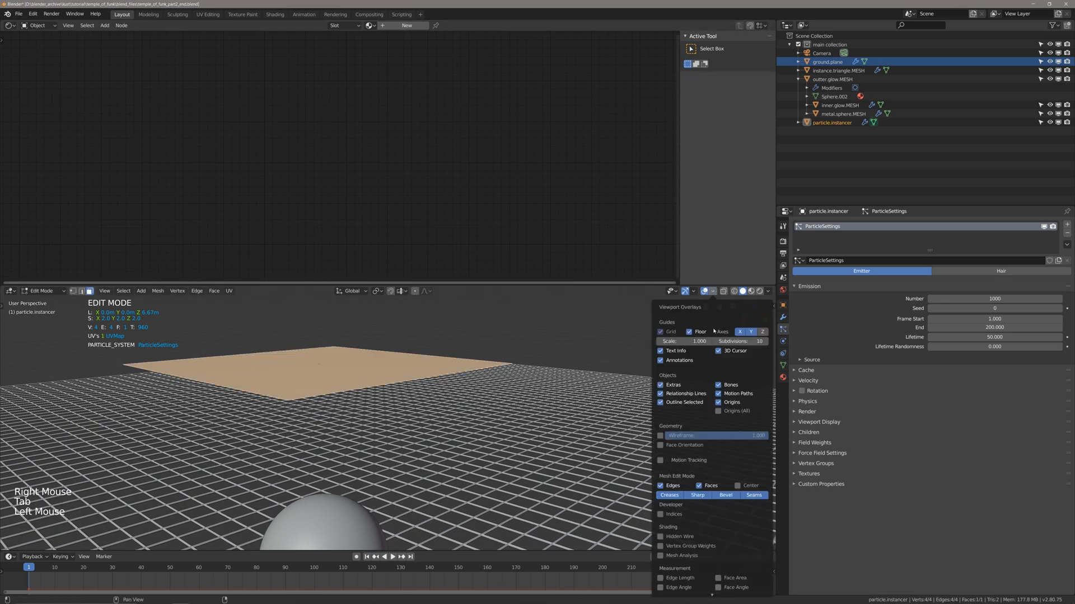
scroll(680, 570, "down", 3)
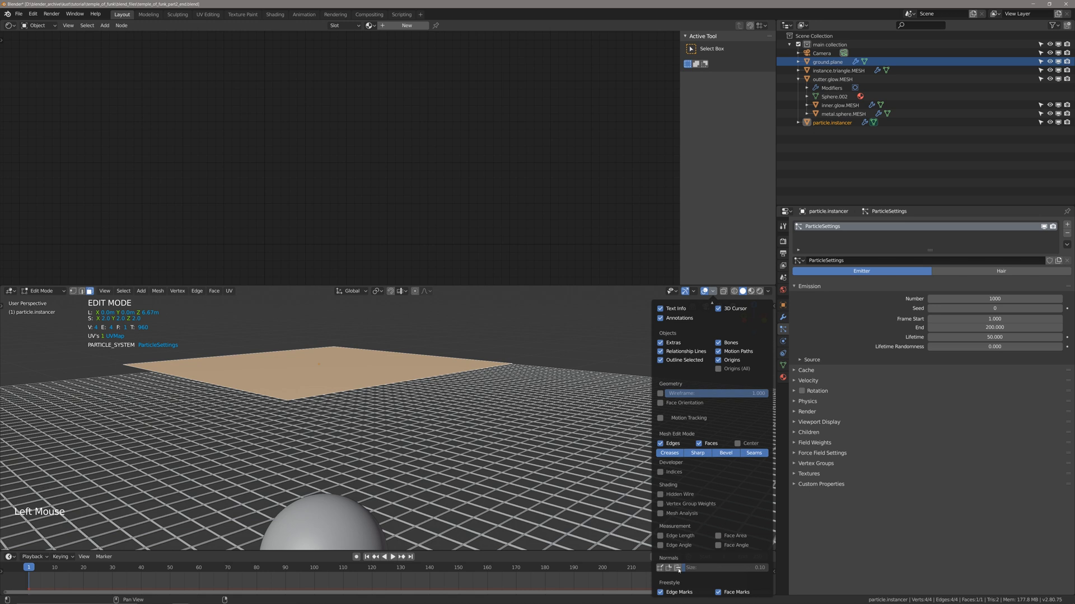
left_click(678, 569)
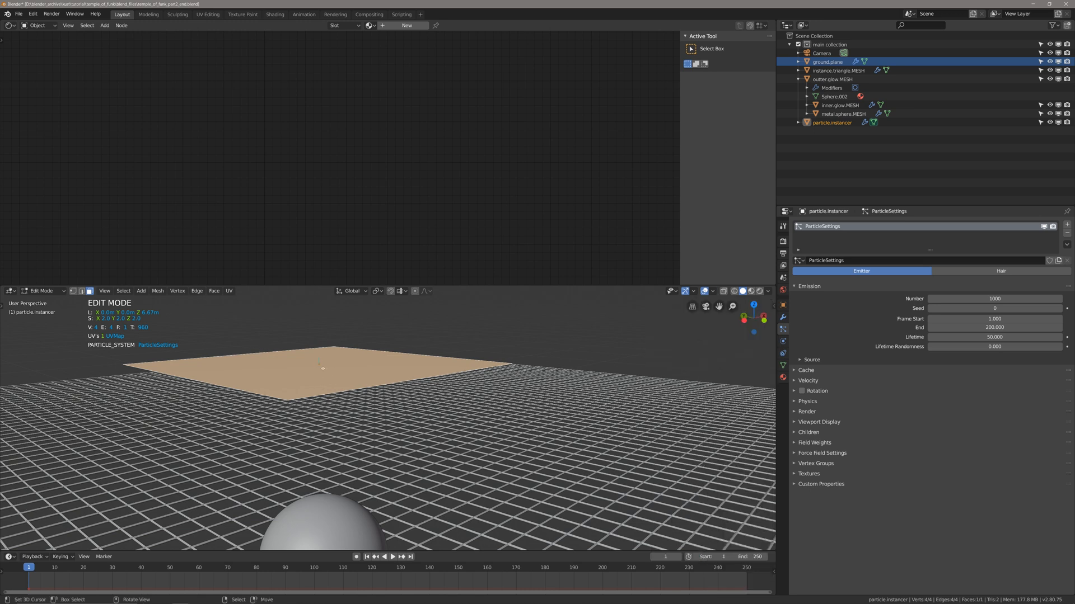
Turn on the Face Orientation overlay, deselect the plane's face and return to Object Mode.
middle_click_drag(305, 387, 357, 374)
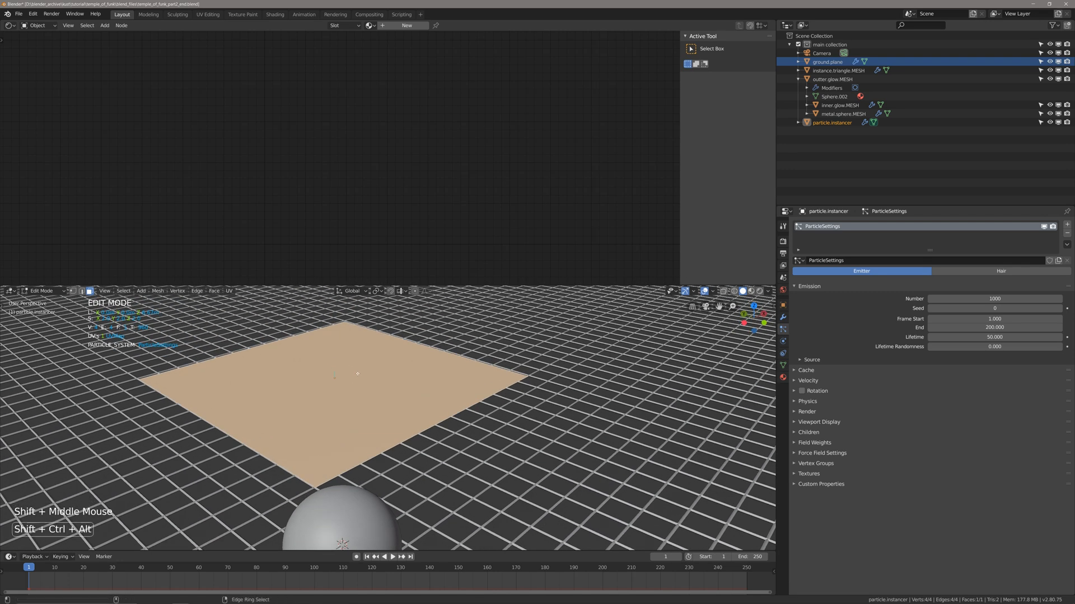
key("ctrl+alt+shift+backslash")
key("alt+a")
key("Tab")
middle_click_drag(271, 434, 310, 407)
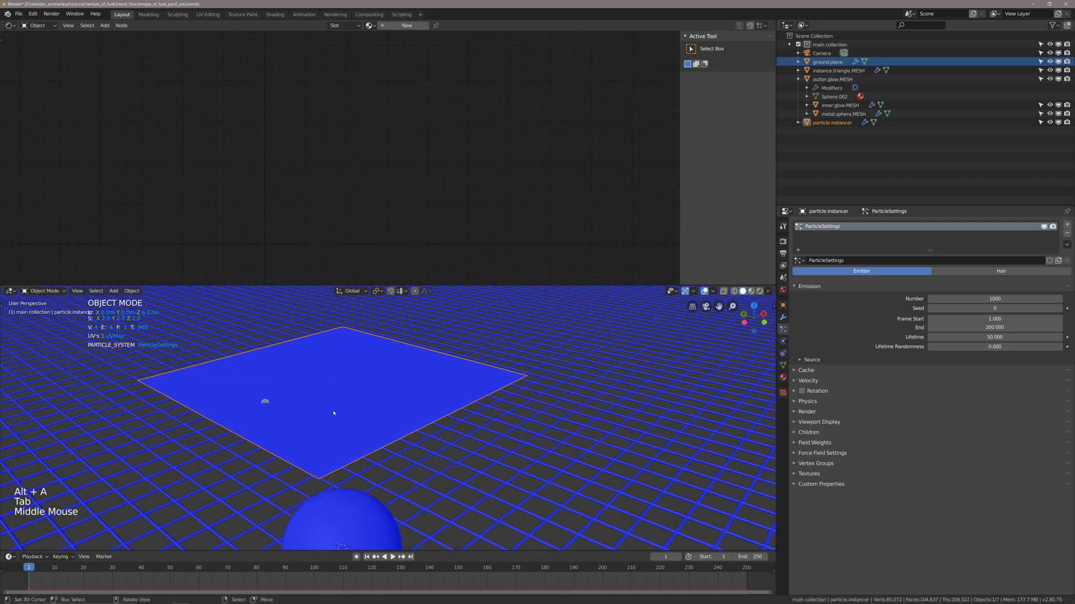
Examine the face orientation of the instancer plane from below and above, and re-enter Edit Mode.
middle_click_drag(338, 423, 348, 358)
scroll(347, 368, "up", 1)
scroll(408, 408, "down", 3)
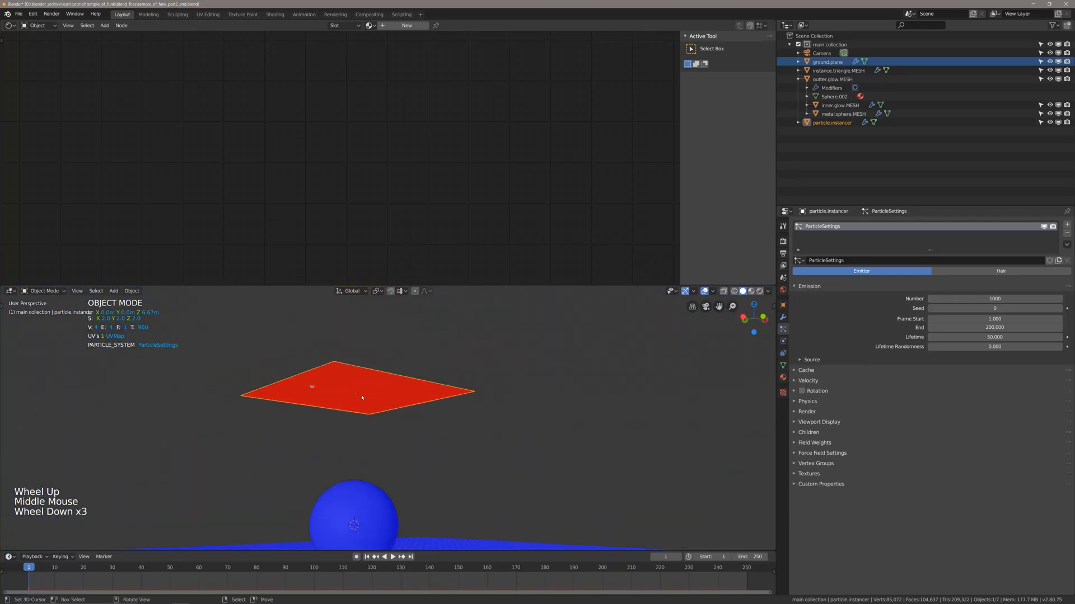
middle_click_drag(407, 408, 370, 501)
scroll(370, 502, "up", 1)
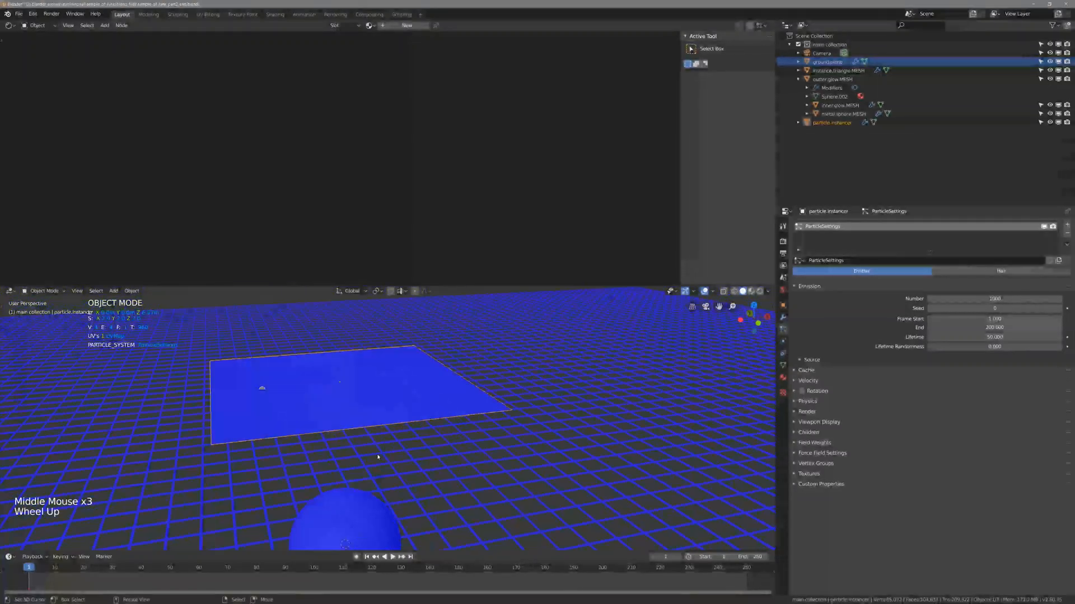
middle_click_drag(377, 456, 370, 415)
key("Tab")
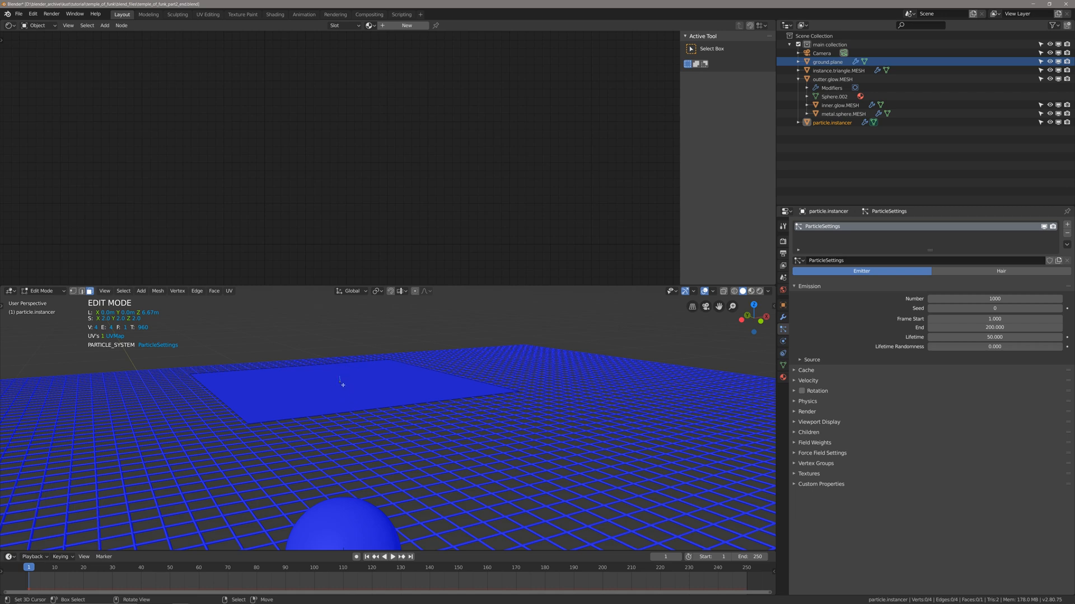
scroll(342, 385, "up", 1)
middle_click_drag(342, 385, 360, 376)
right_click(360, 377)
key("r")
key("x")
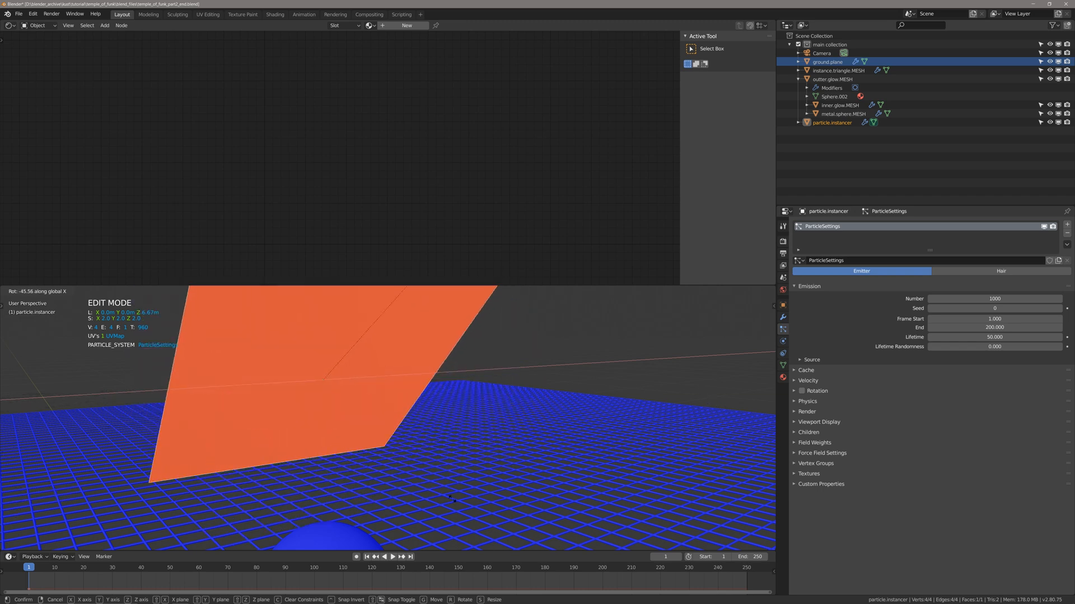
right_click(435, 401)
Deselect the instancer plane's face, return to Object Mode, turn off the Face Orientation overlay and save the file.
scroll(435, 401, "down", 2)
middle_click_drag(435, 401, 423, 403)
key("alt+a")
key("Tab")
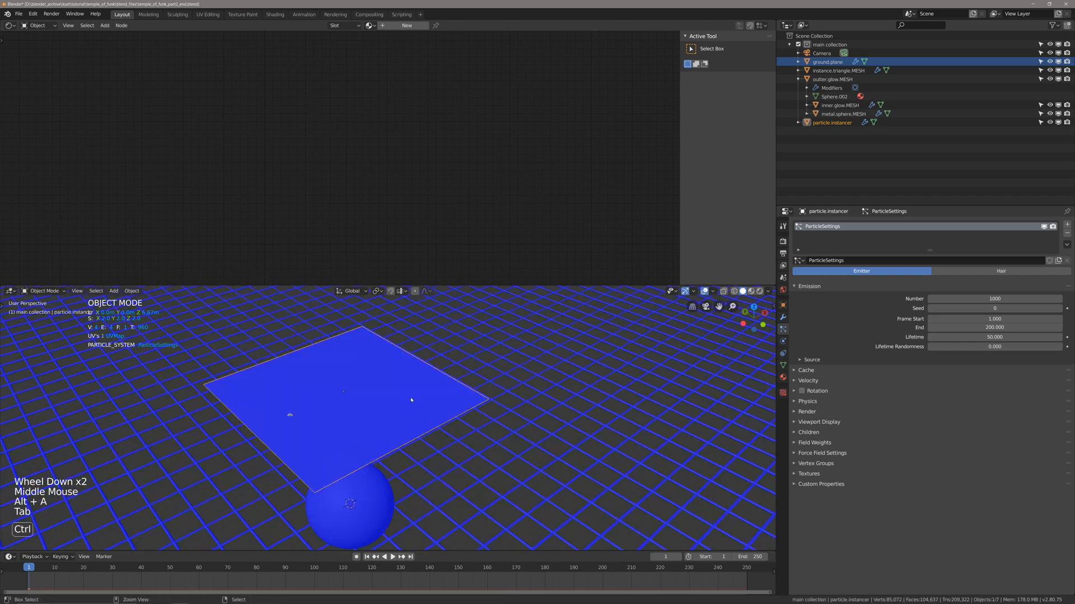
key("ctrl+alt+shift+backslash")
key("alt+a")
key("ctrl+s")
Select the instancer plane and set Particles/Face to 1 in its particle emission source settings.
middle_click_drag(392, 483, 379, 440)
scroll(382, 431, "up", 1)
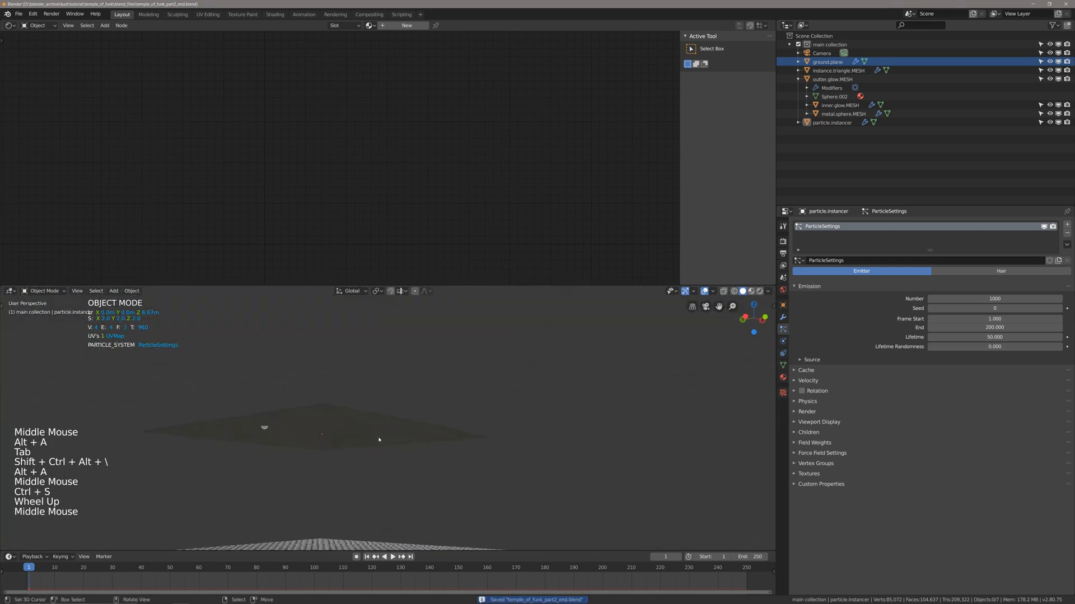
right_click(379, 440)
left_click(796, 380)
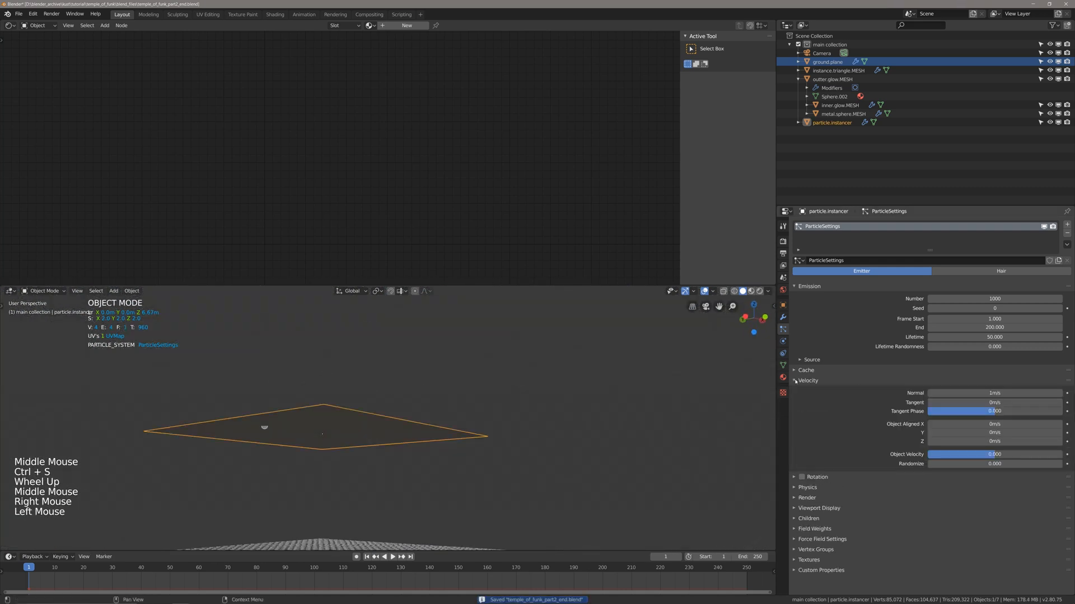
left_click(795, 381)
left_click(806, 360)
middle_click_drag(583, 431, 584, 422)
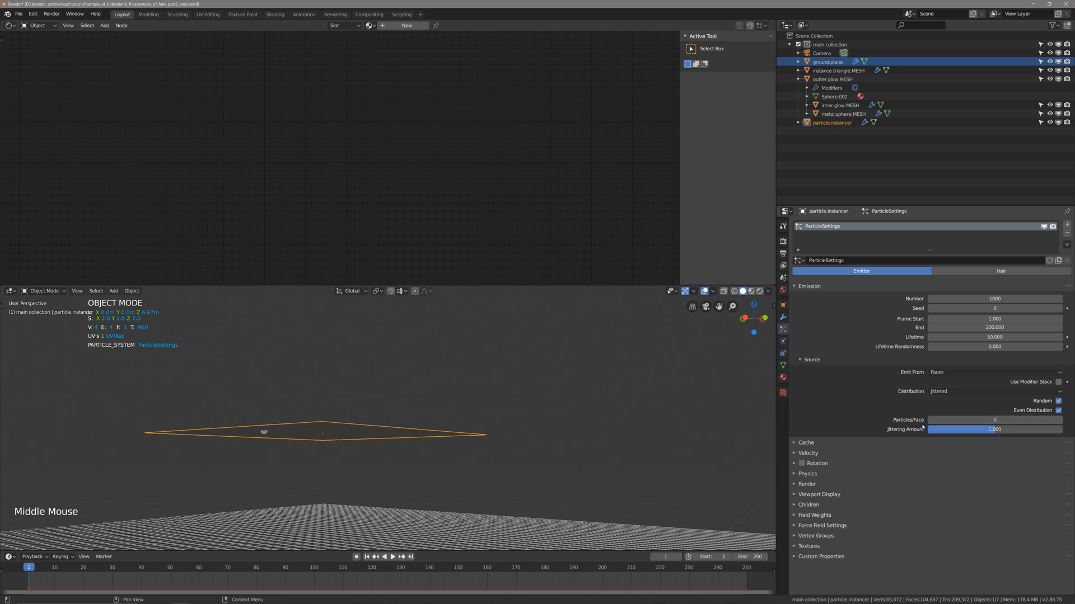
left_click(1059, 420)
Play the particle animation from the first frame to examine the emission, and return to frame 1.
scroll(567, 428, "up", 1)
middle_click_drag(563, 429, 567, 428)
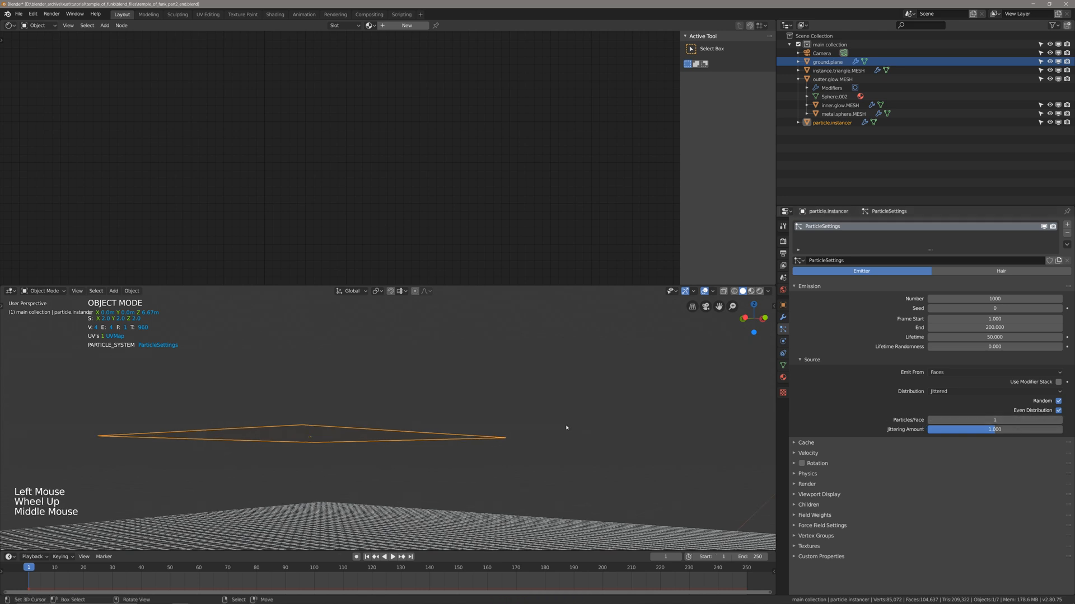
key("shift+Left")
key("space")
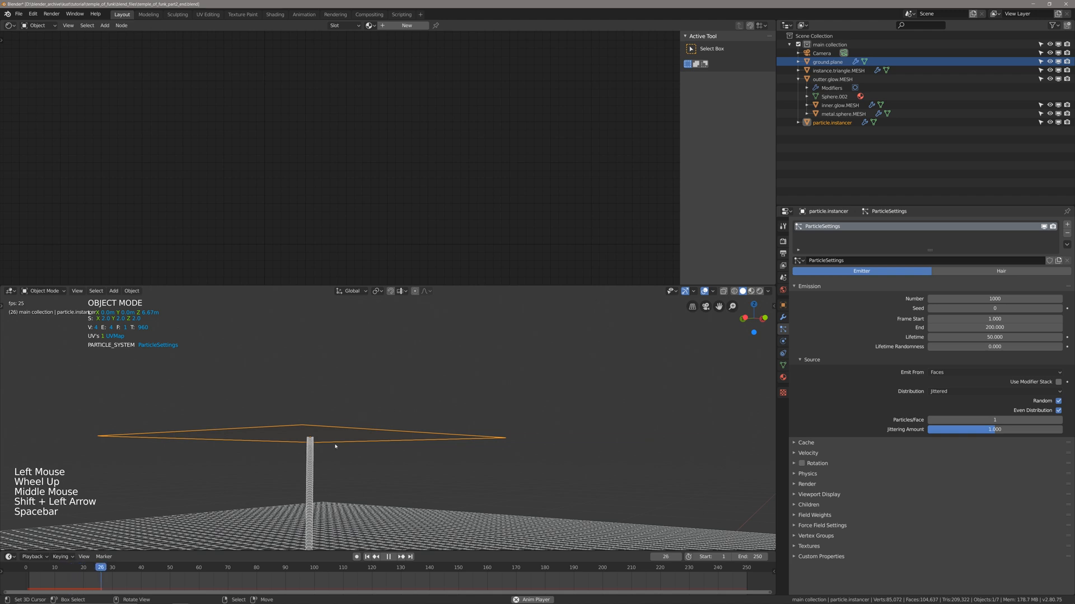
key("space")
middle_click_drag(336, 446, 367, 437)
key("shift+Left")
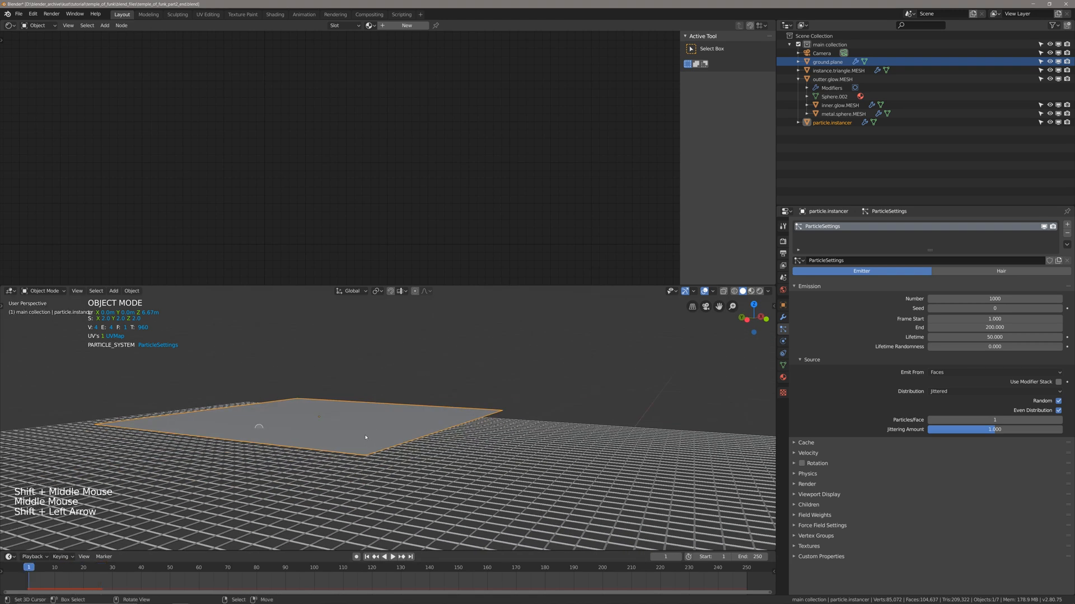
Set the particle system's Gravity field weight to 0 and preview the direction of emission from the first frame.
scroll(800, 557, "down", 3)
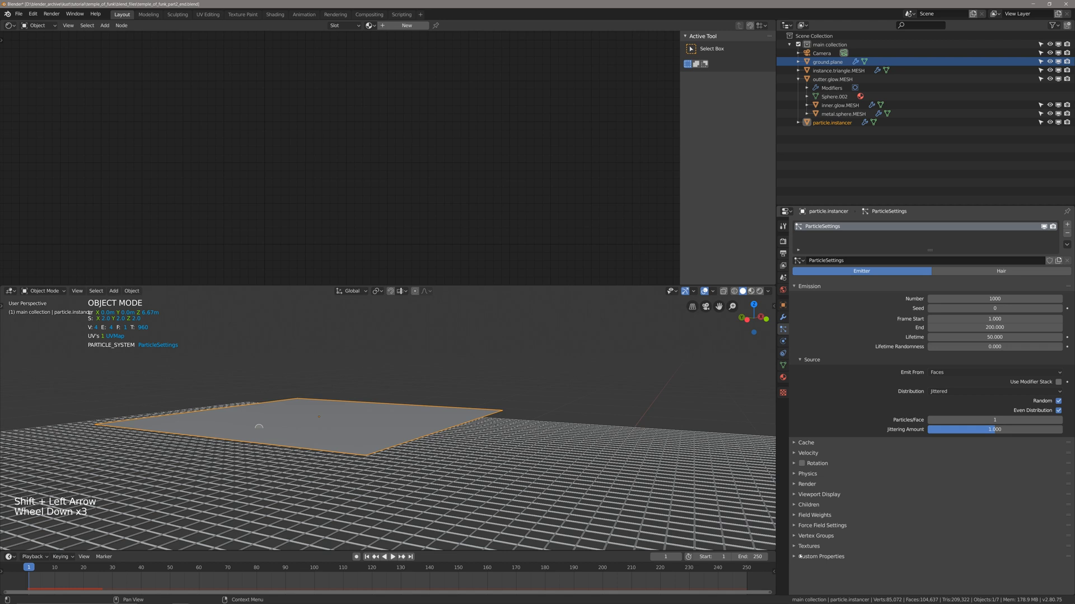
left_click(799, 516)
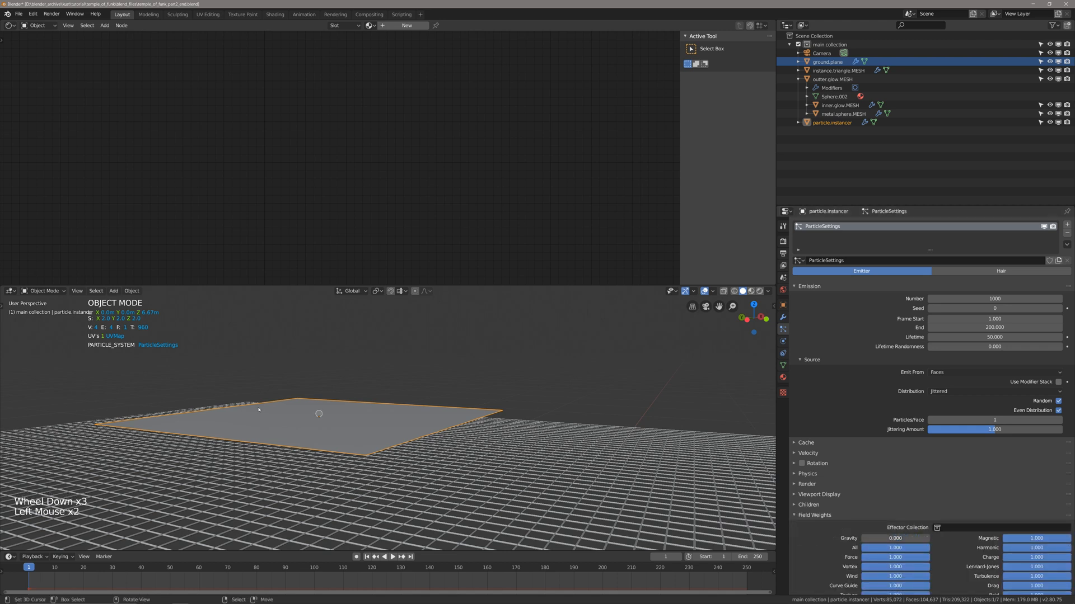
key("shift+Left")
scroll(313, 448, "down", 2)
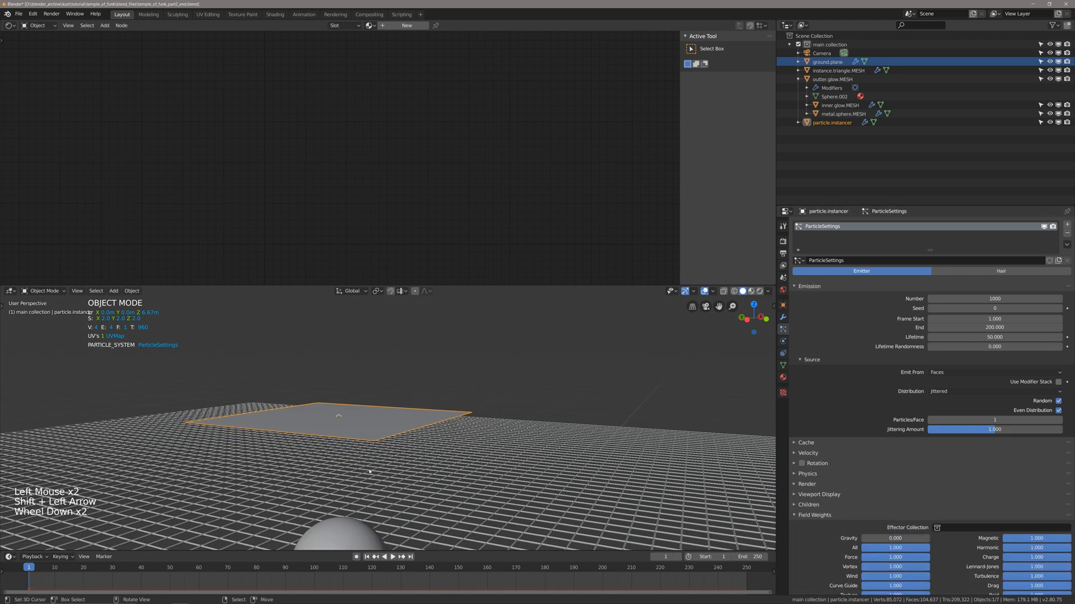
key("space")
key("space")
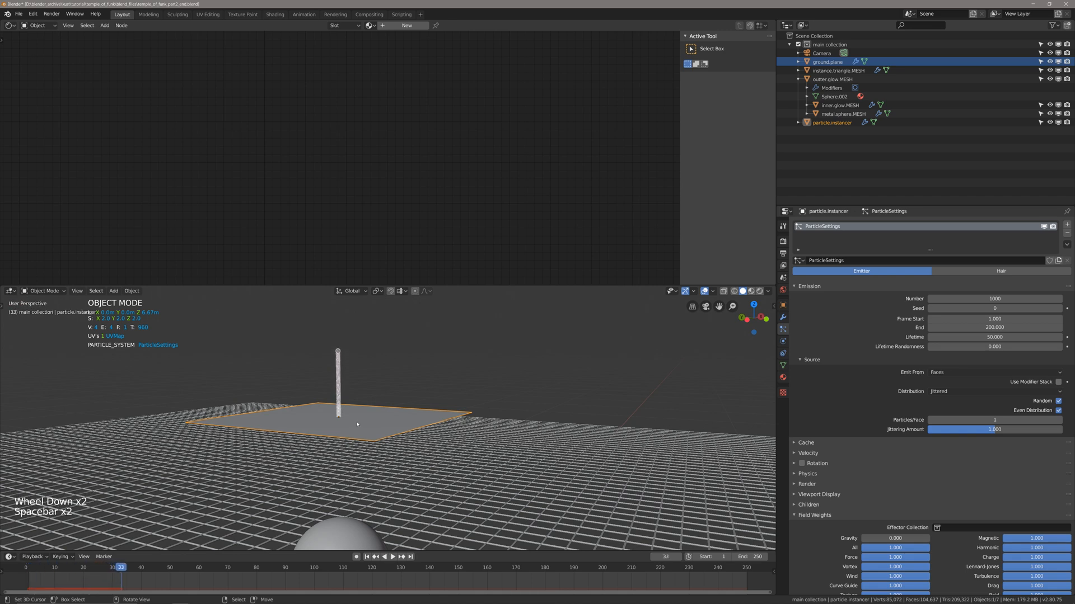
scroll(347, 377, "up", 2)
key("shift+Left")
scroll(347, 378, "down", 2)
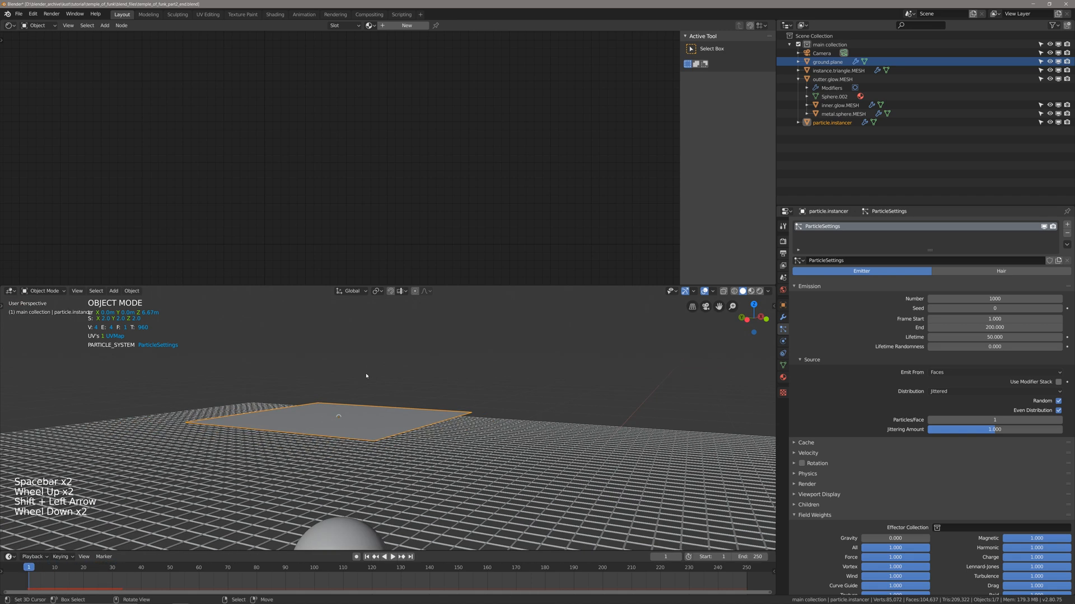
Rotate the instancer plane's face 180° about the global Y axis in Edit Mode, return to Object Mode and deselect everything.
key("Tab")
middle_click_drag(365, 376, 424, 414)
scroll(431, 410, "down", 3)
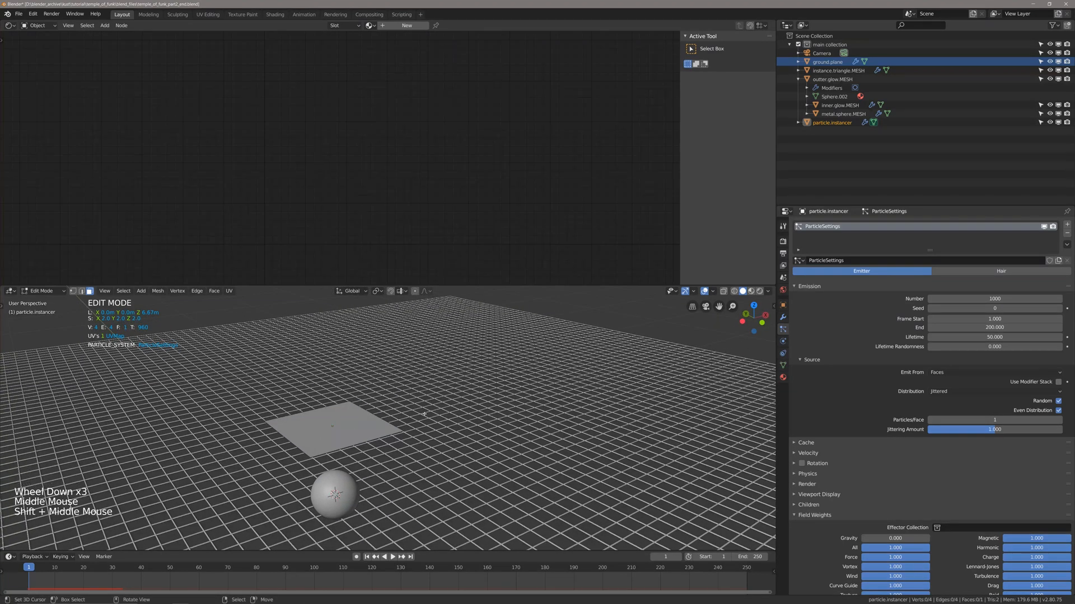
key("a")
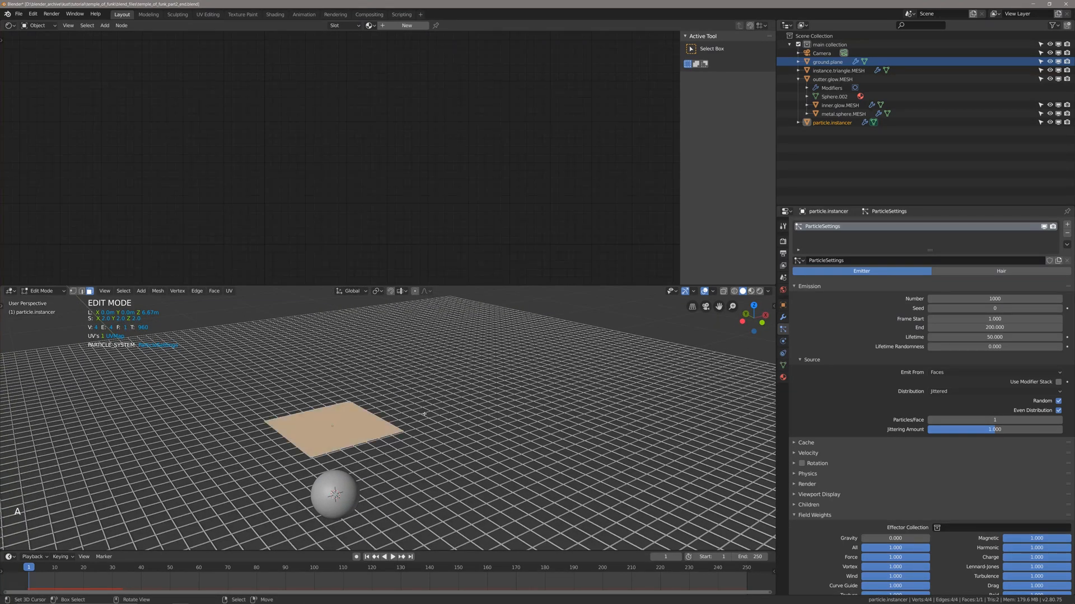
key("n")
left_click(771, 306)
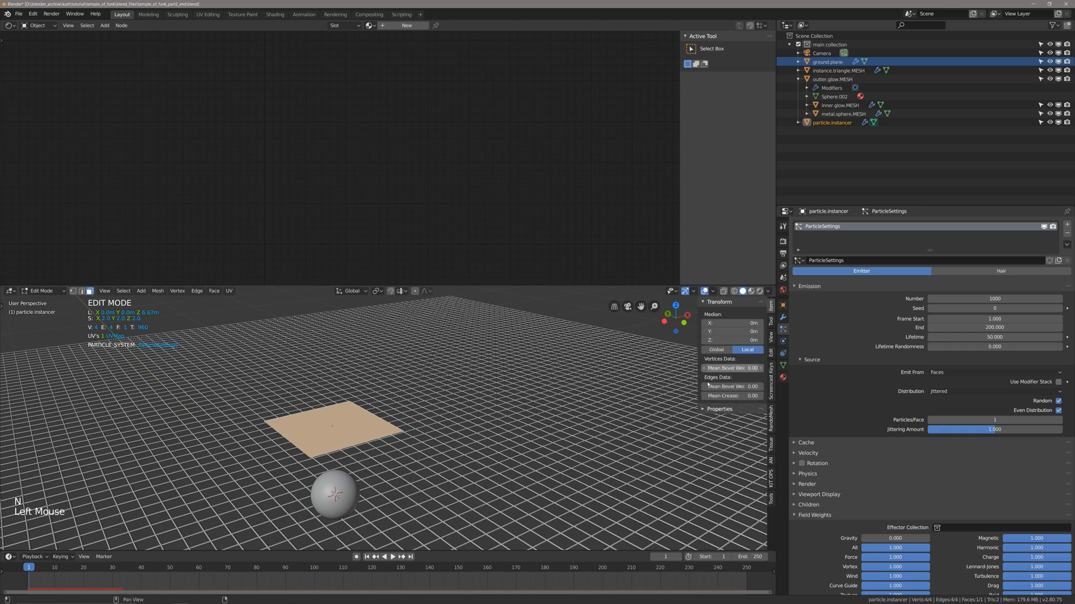
key("n")
key("r")
key("r")
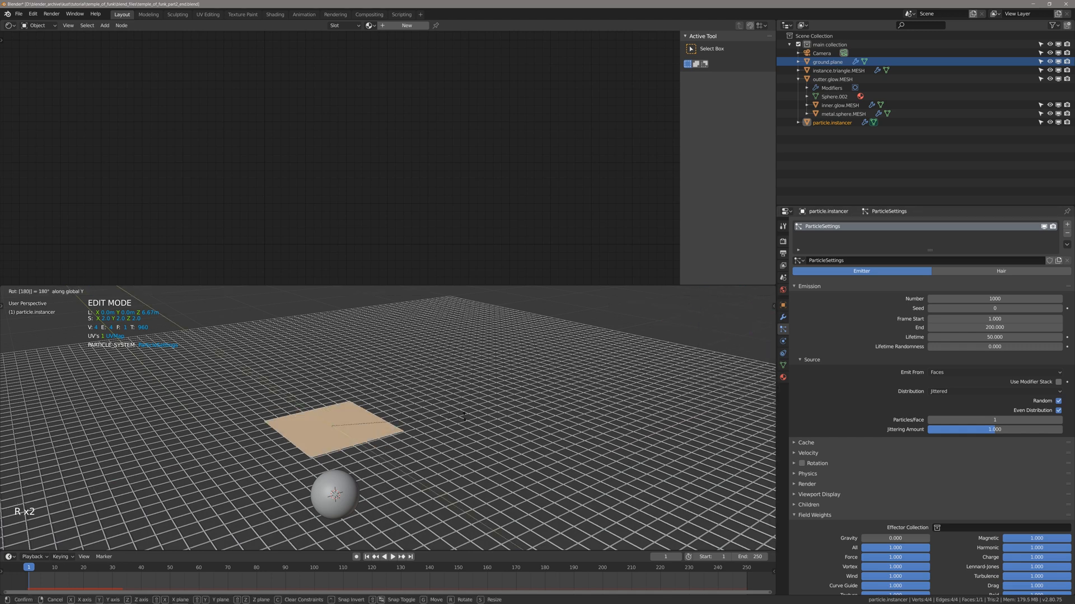
key("alt+a")
key("Tab")
key("alt+a")
Preview the particle emission of the flipped plane, return to the first frame and save the file.
key("space")
middle_click_drag(464, 417, 328, 451)
key("space")
key("shift+Left")
key("ctrl+s")
Raise the instancer plane about 0.45 m along the Z axis and check it in the camera view.
scroll(408, 431, "up", 4)
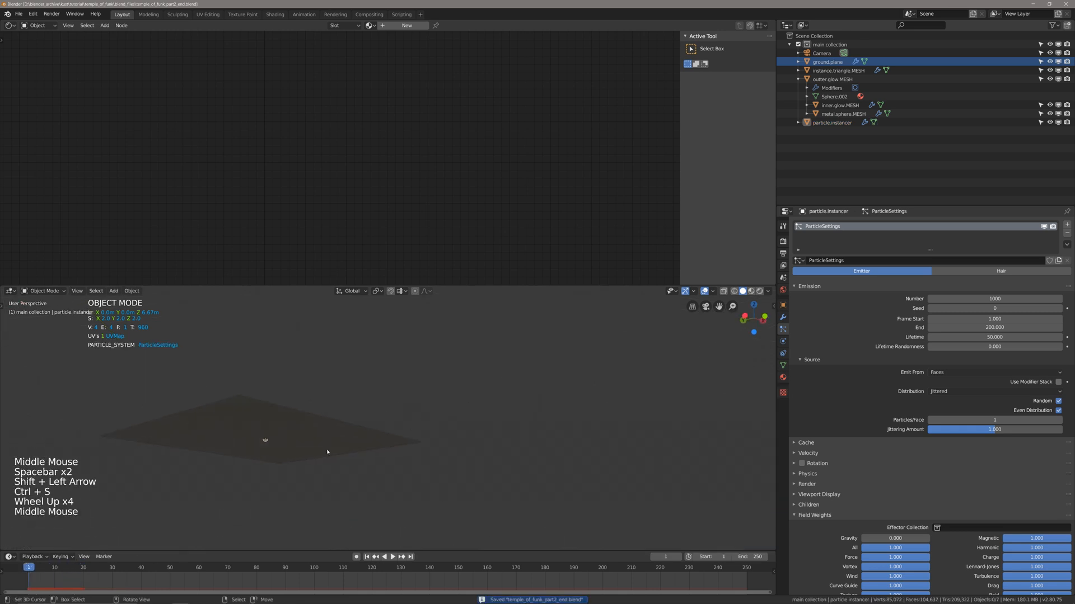
right_click(328, 451)
key("g")
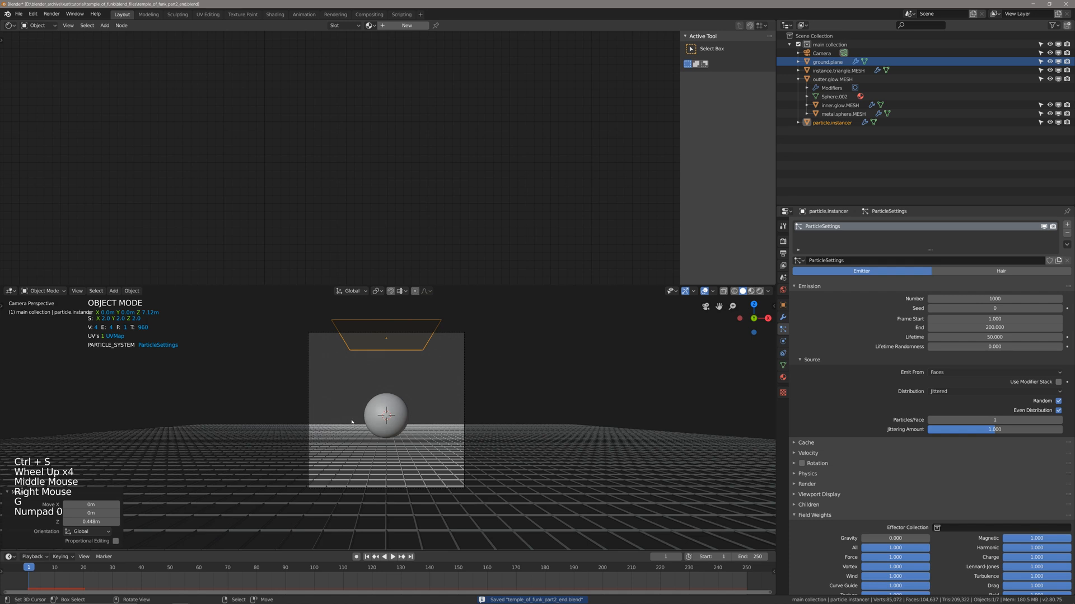
Lower the outer glow sphere along the global Z axis to a height of about 1 m and save the file.
middle_click_drag(351, 422, 435, 430, "shift")
right_click(387, 439)
key("g")
key("z")
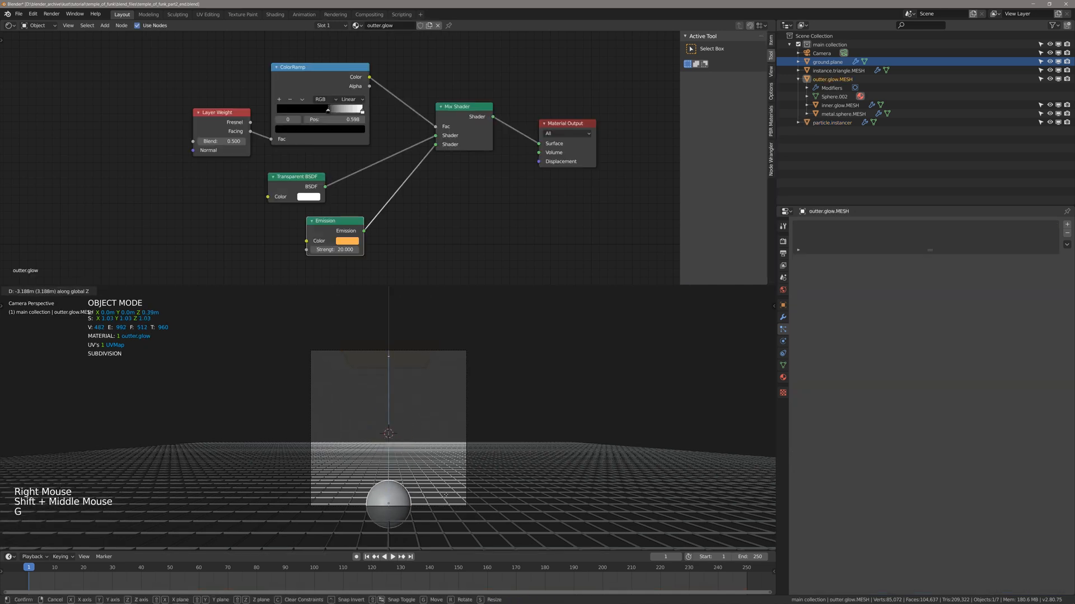
left_click(451, 483)
scroll(451, 483, "up", 1, "shift")
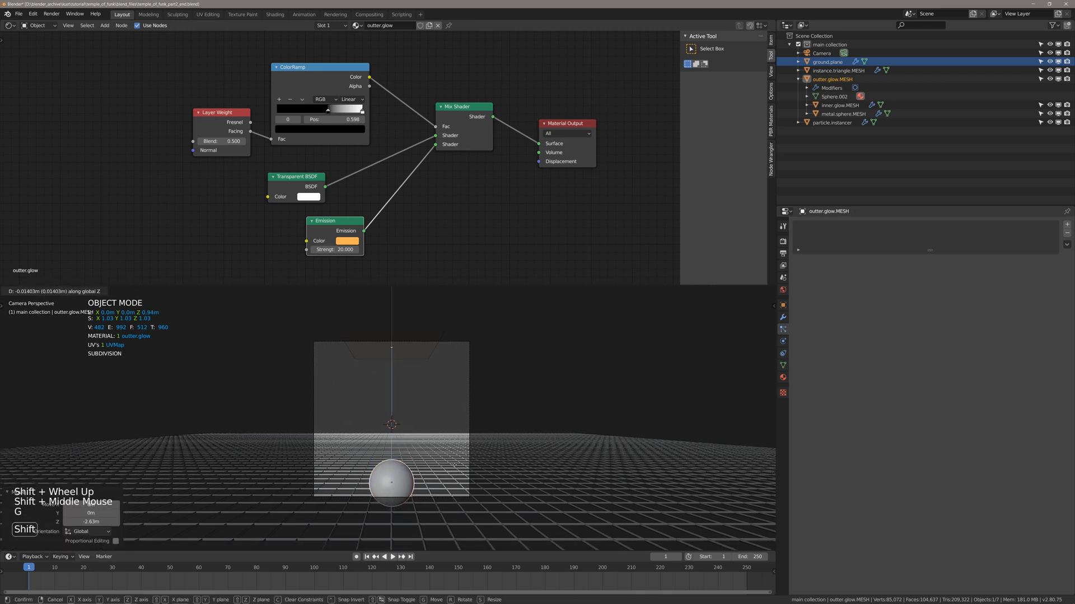
left_click(454, 465)
key("ctrl+s")
key("alt+a")
Select the camera, set its focal length to 35 mm and save the file.
middle_click_drag(470, 404, 469, 415, "shift")
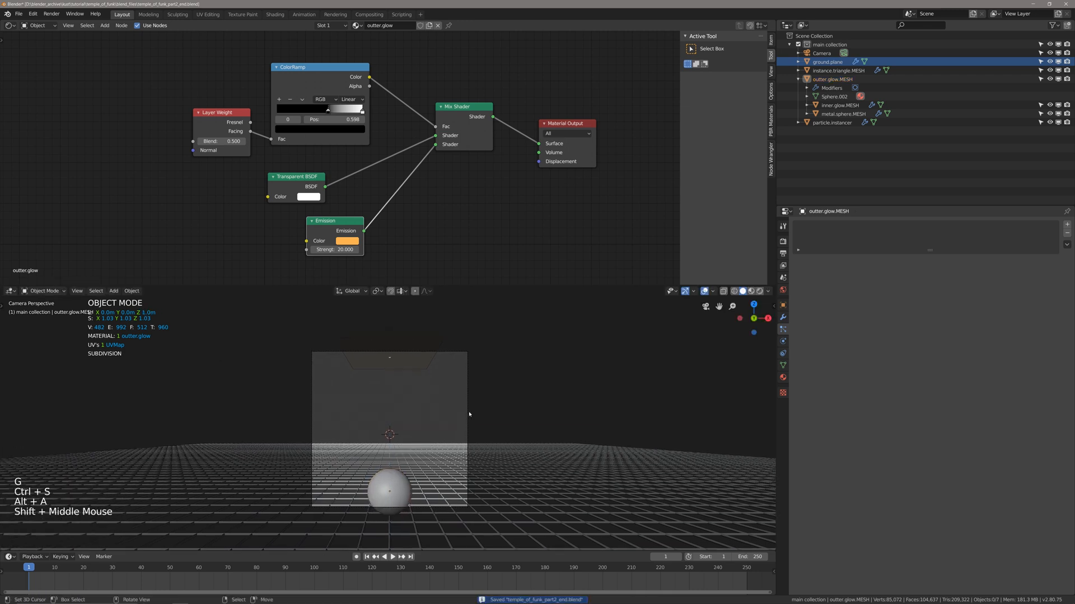
right_click(469, 415)
key("alt+a")
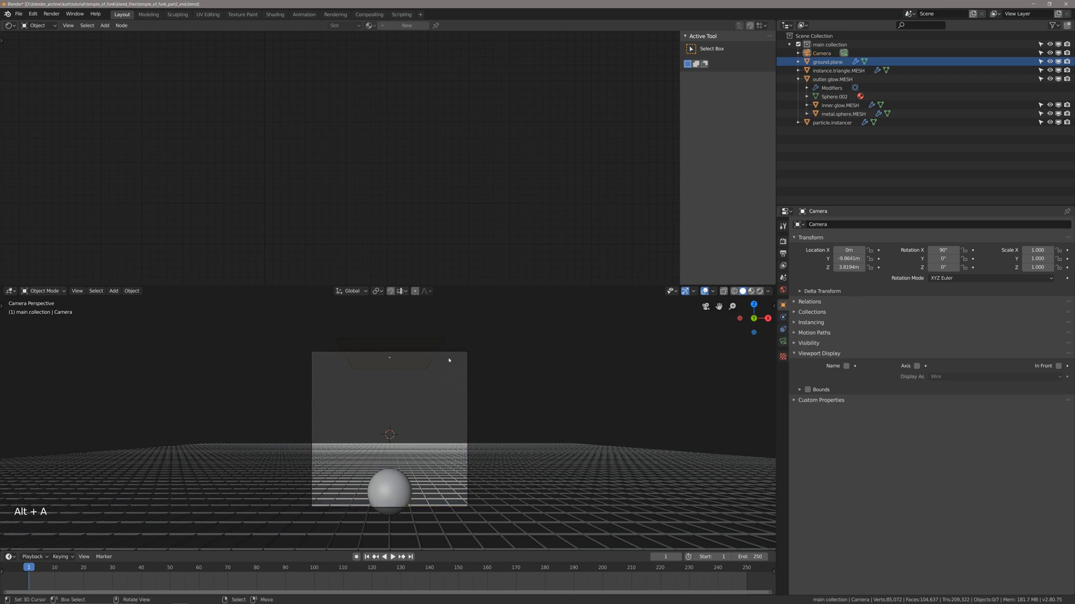
right_click(467, 378)
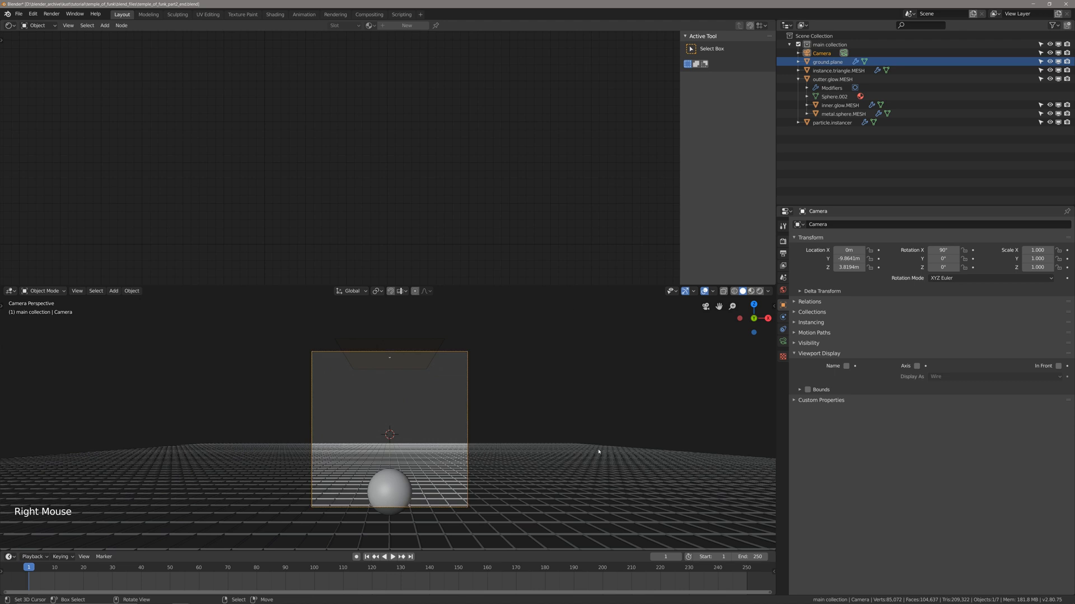
middle_click_drag(600, 453, 797, 369, "shift")
left_click(782, 341)
middle_click_drag(632, 431, 635, 432, "shift")
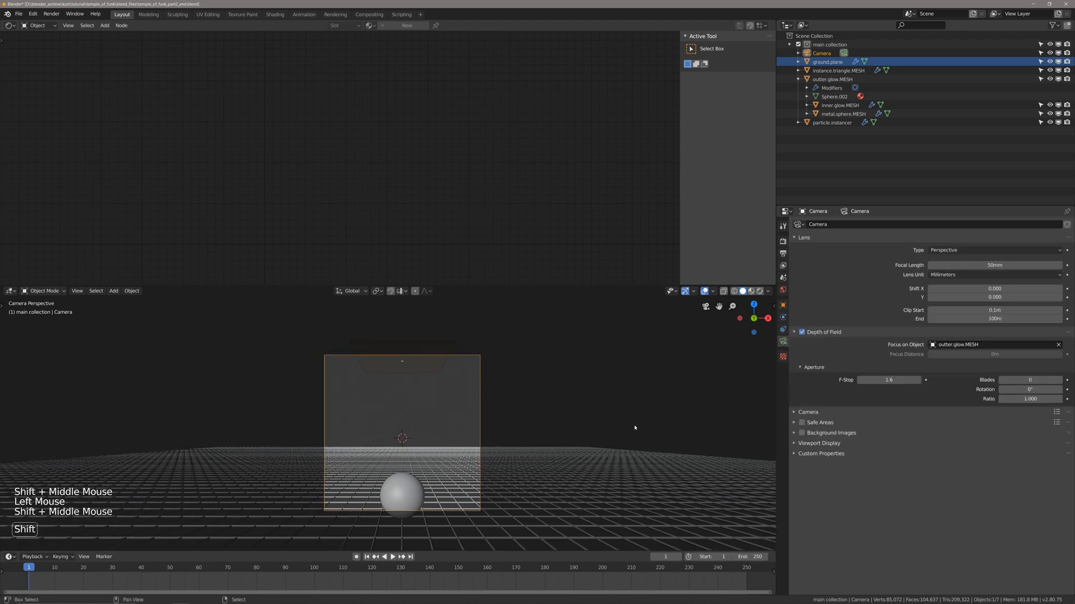
left_click_drag(982, 265, 941, 265, "shift")
left_click(983, 265)
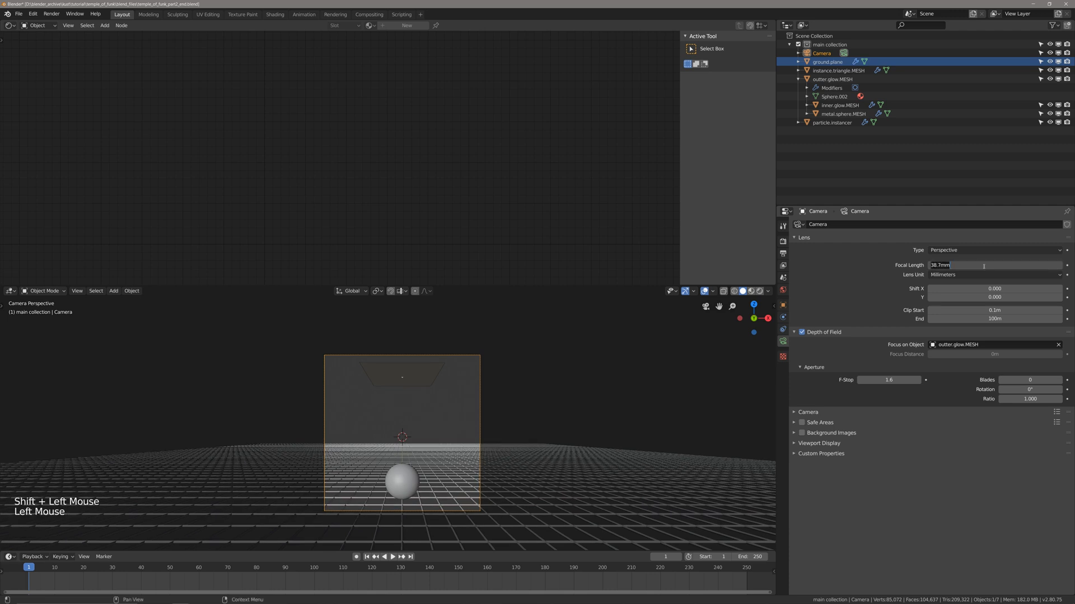
type("35")
key("Return")
scroll(464, 432, "up", 4)
key("ctrl+s")
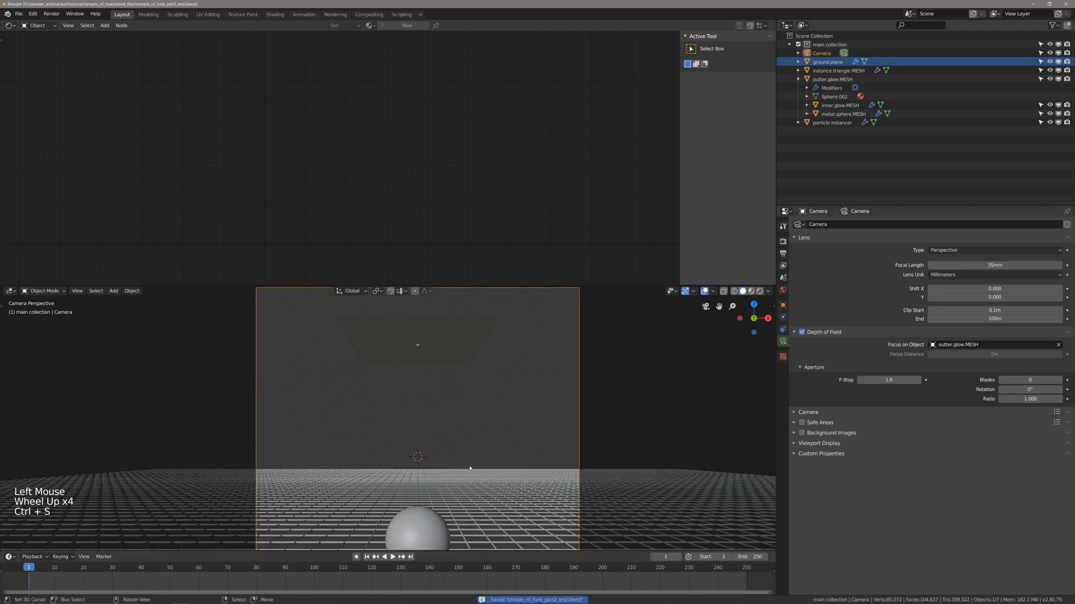
Raise the camera about 0.46 m along the global Z axis to adjust the framing of the sphere and grid.
scroll(463, 433, "down", 2)
middle_click_drag(448, 425, 466, 432, "shift")
key("g")
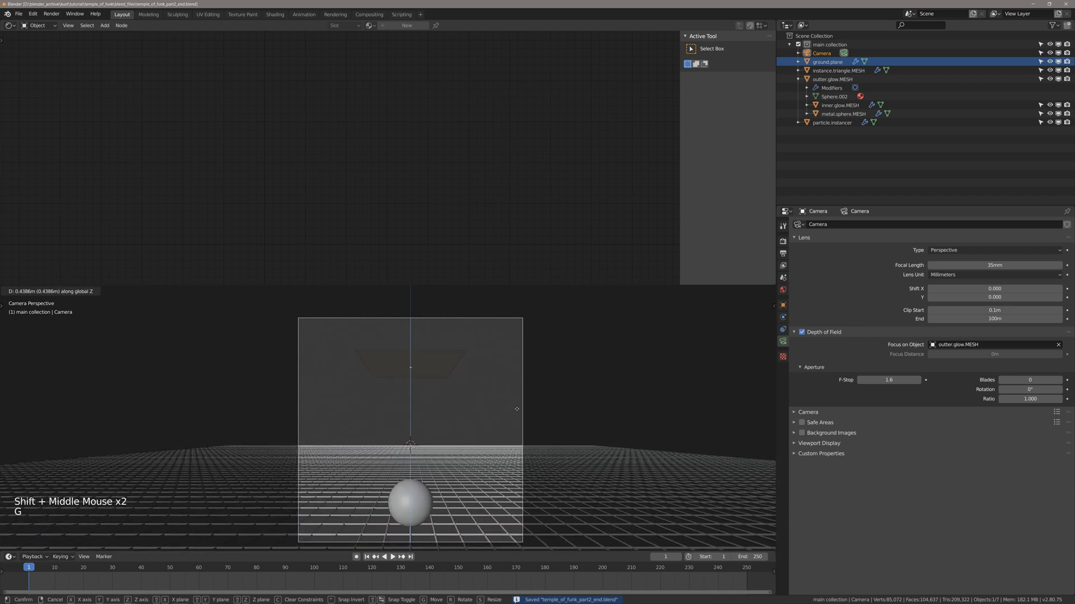
left_click(516, 409)
middle_click_drag(481, 442, 497, 415, "shift")
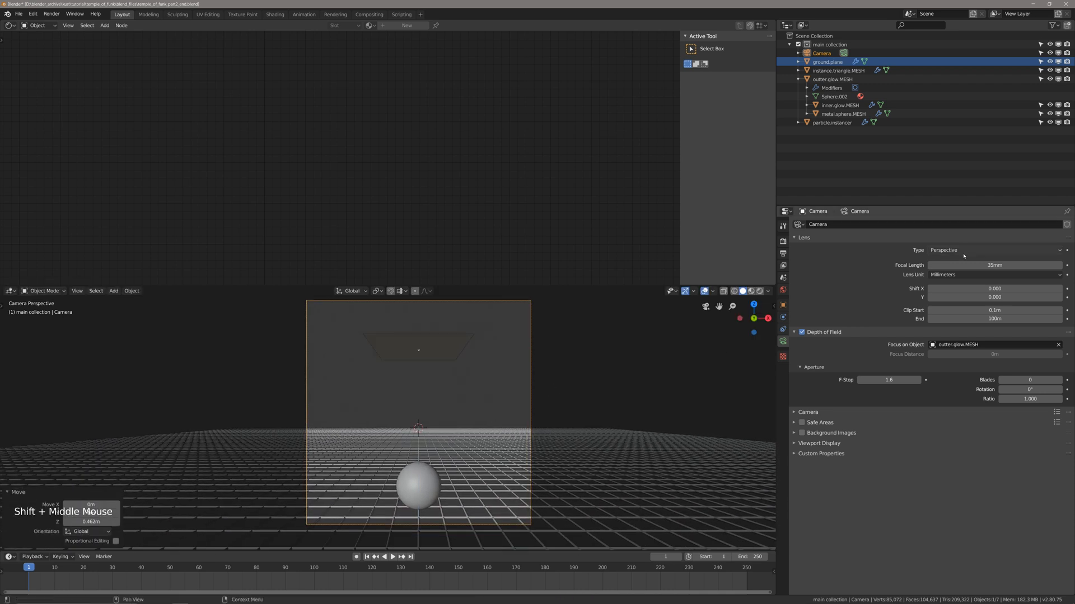
Set the camera's vertical lens shift (Shift Y) to -0.035 and save the file.
left_click_drag(980, 297, 959, 297, "shift")
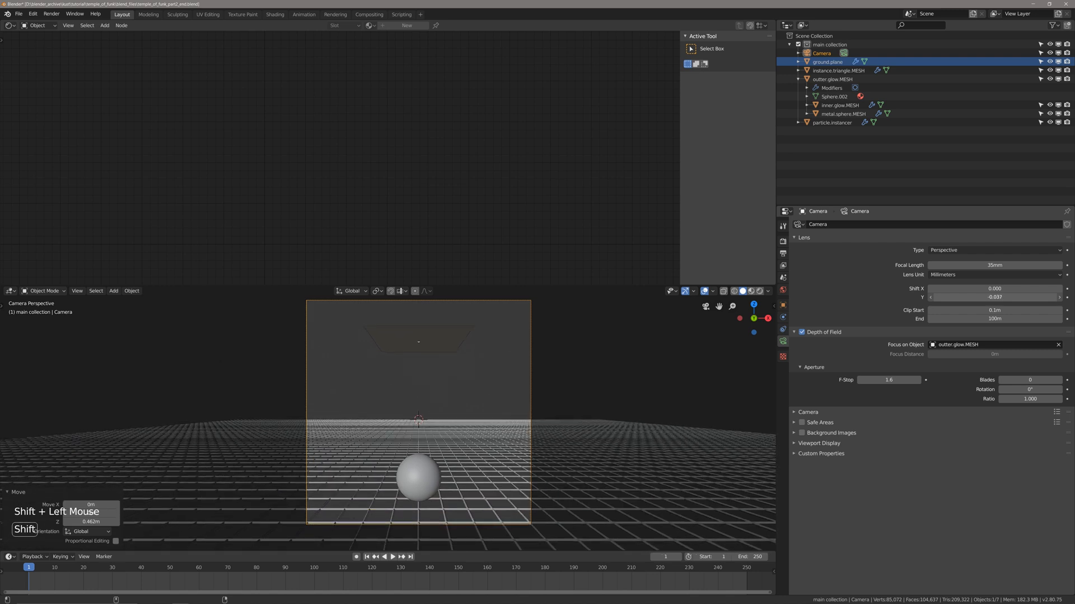
left_click(1003, 298)
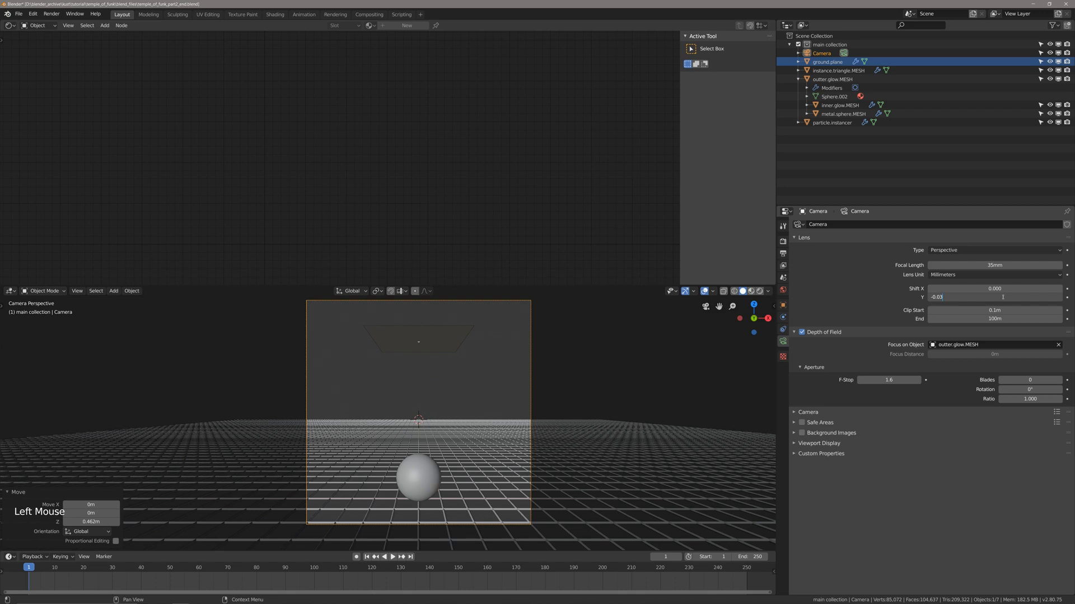
type("-0.035")
key("Return")
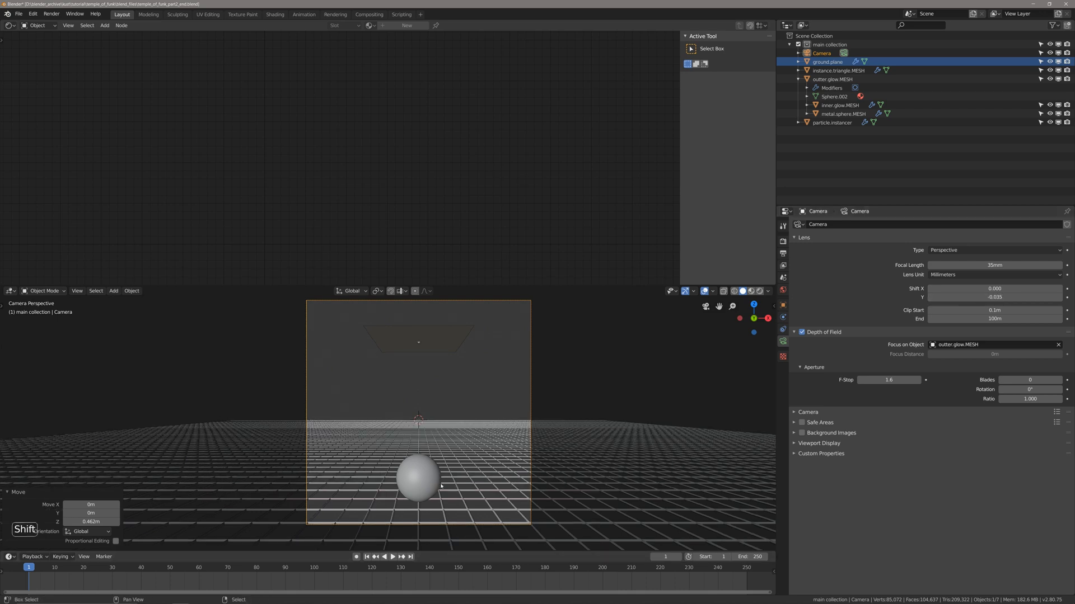
middle_click_drag(408, 389, 551, 463, "shift")
key("ctrl+s")
Examine the camera's placement in the scene and its location and rotation values, and save the file.
scroll(408, 412, "down", 2)
scroll(412, 431, "down", 4)
scroll(411, 430, "up", 1)
scroll(411, 431, "down", 3)
scroll(414, 442, "up", 3)
key("alt+a")
scroll(414, 449, "up", 1, "shift")
right_click(600, 413)
key("n")
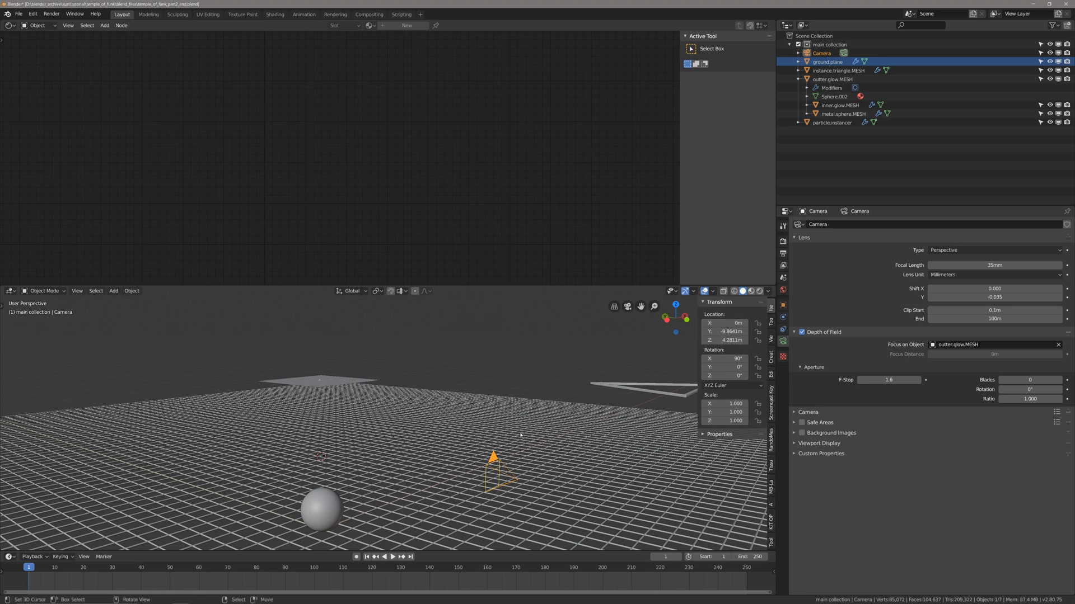
middle_click_drag(520, 437, 408, 449, "shift")
key("n")
key("ctrl+s")
Set the particle instancer plane's particles to render as Object, using instance.triangle.MESH as the instance object.
scroll(409, 449, "up", 1)
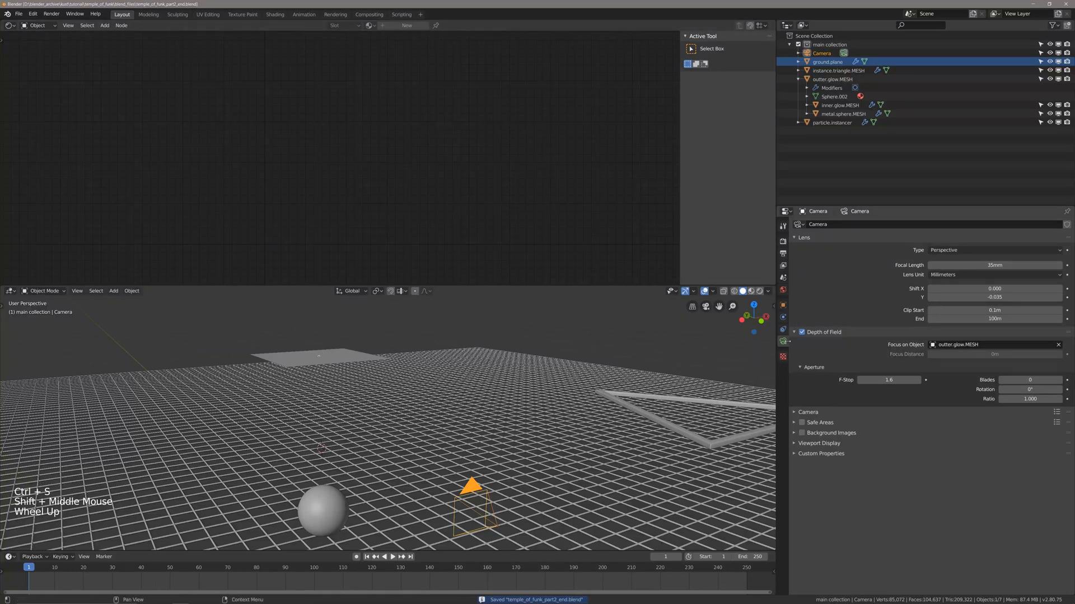
right_click(332, 365)
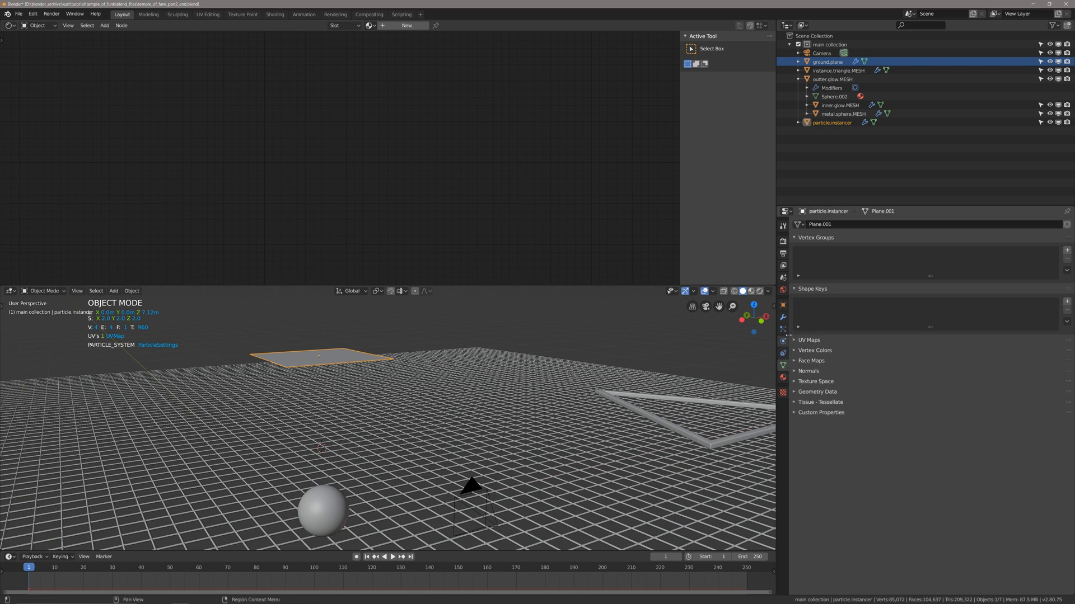
left_click(784, 330)
scroll(817, 374, "down", 6)
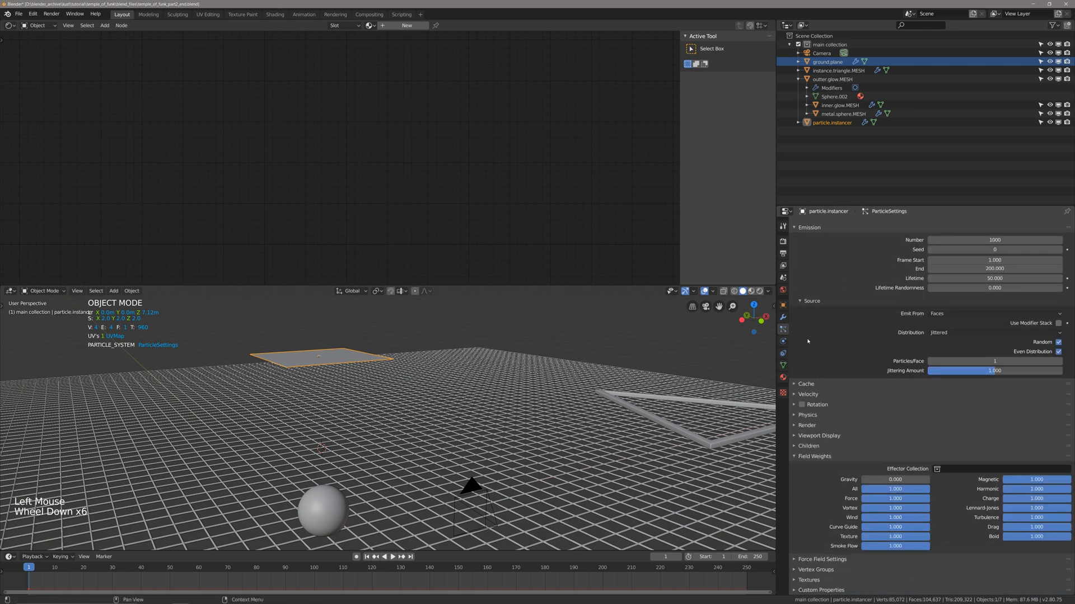
scroll(808, 330, "up", 3)
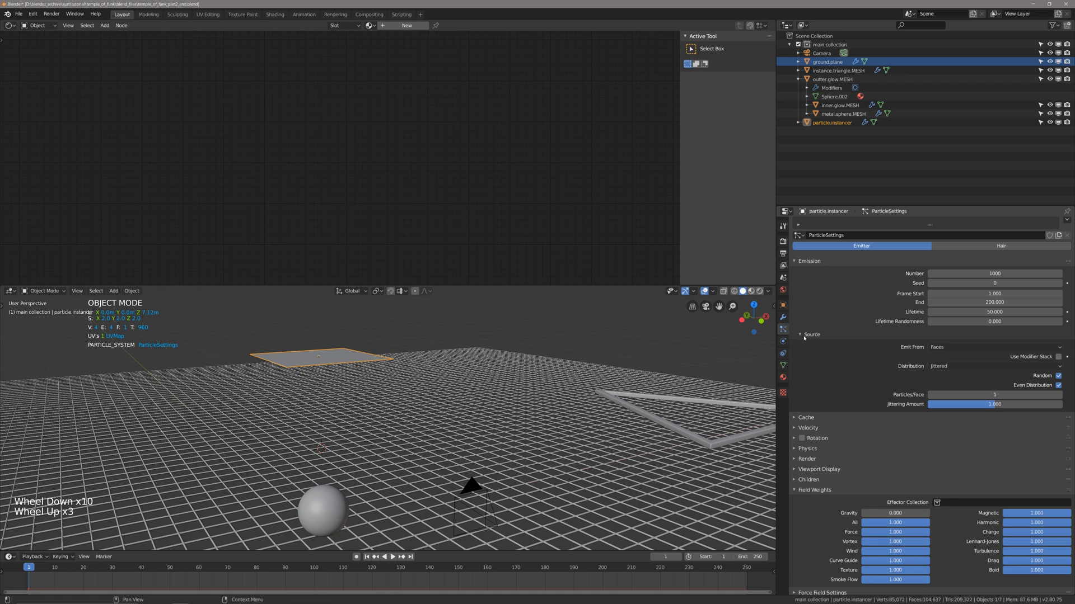
left_click(804, 337)
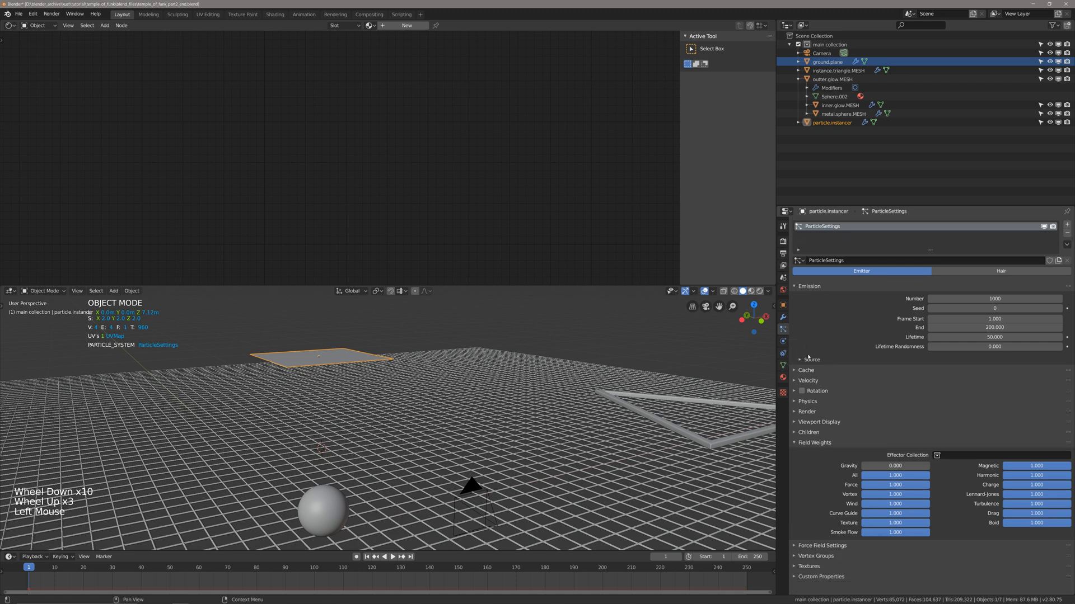
left_click(797, 444)
left_click(796, 423)
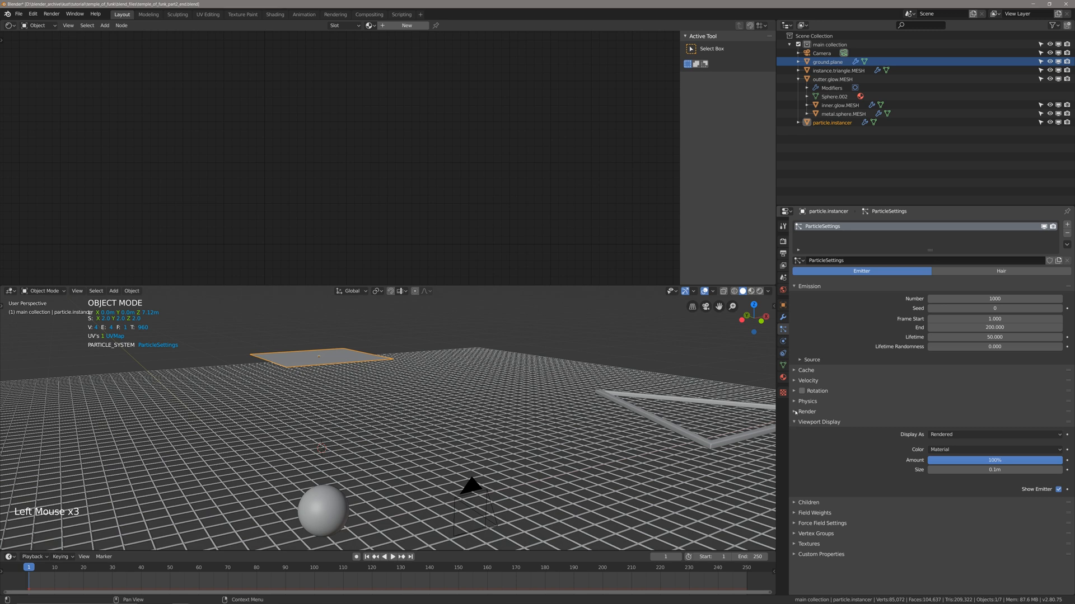
left_click(795, 413)
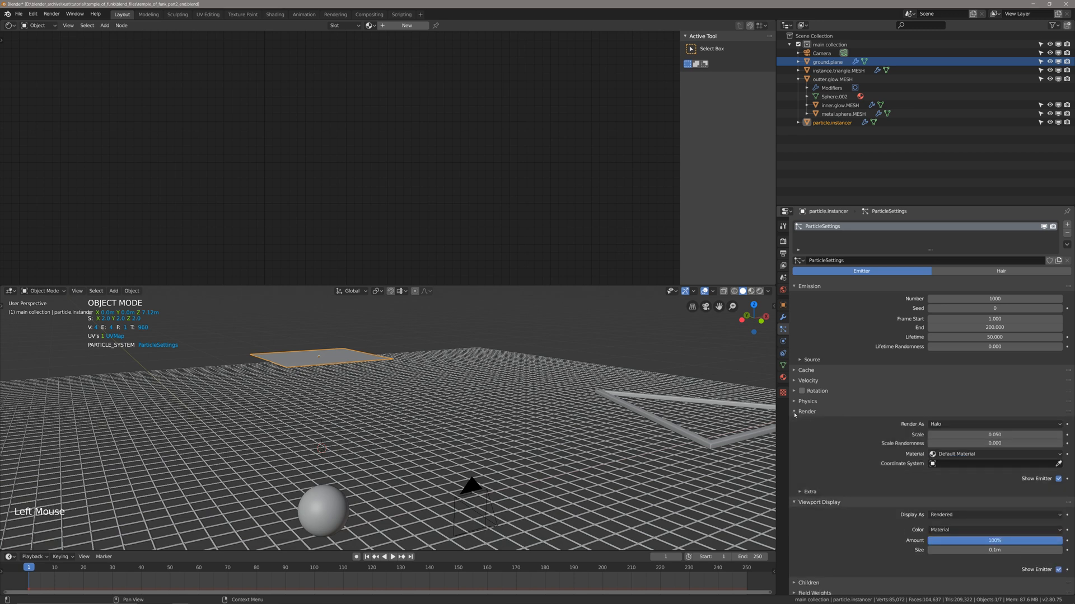
left_click(954, 424)
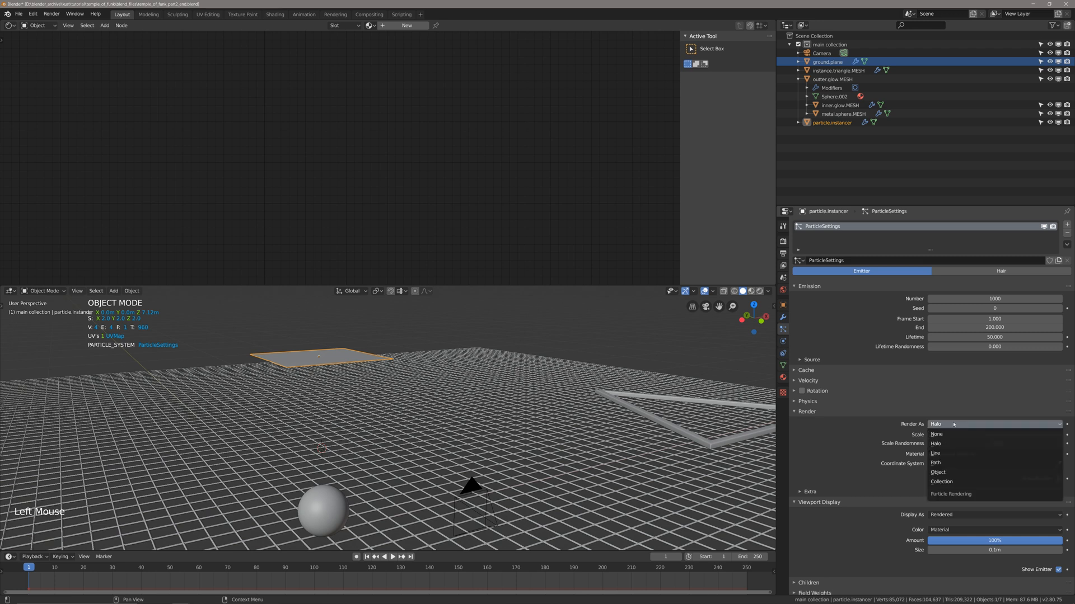
left_click(946, 473)
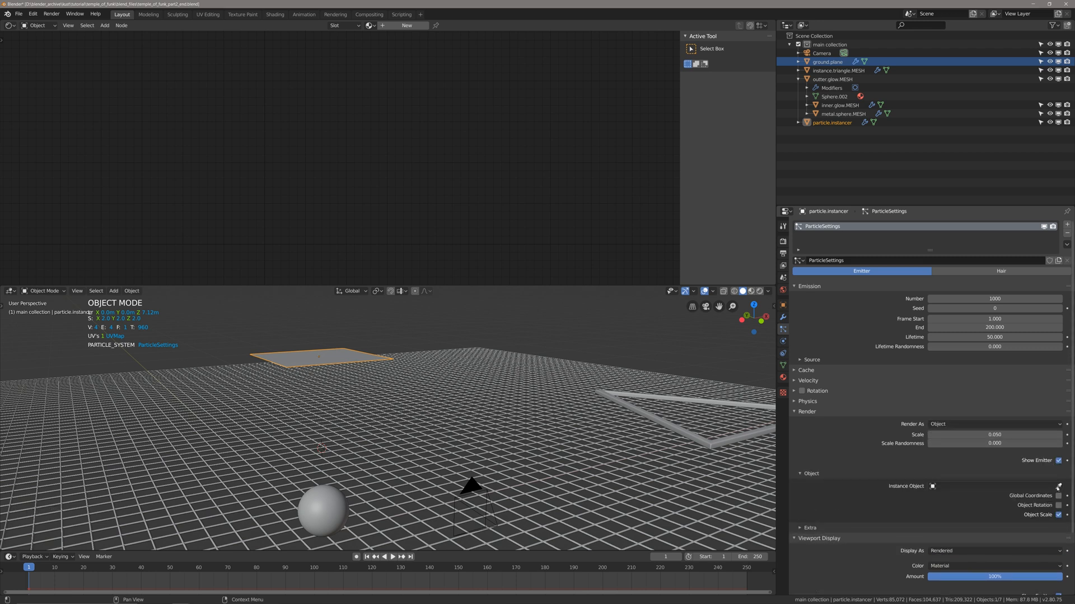
left_click(688, 427)
Play the animation from the first frame to check the particles emitted by the instancer plane, and save the file.
middle_click_drag(687, 431, 480, 427)
key("shift+Left")
key("space")
scroll(328, 408, "up", 3)
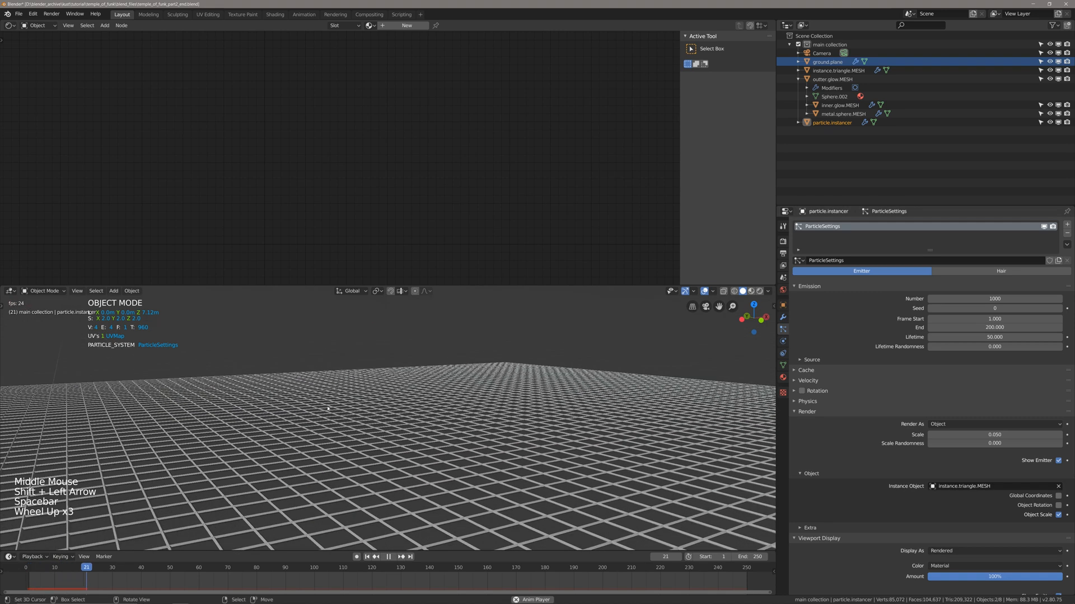
scroll(329, 408, "down", 2)
middle_click_drag(326, 388, 440, 398, "shift")
scroll(343, 398, "up", 1, "ctrl")
key("space")
scroll(413, 415, "down", 1)
key("ctrl+s")
Set the render scale of the instanced particles to 1.
left_click(991, 435)
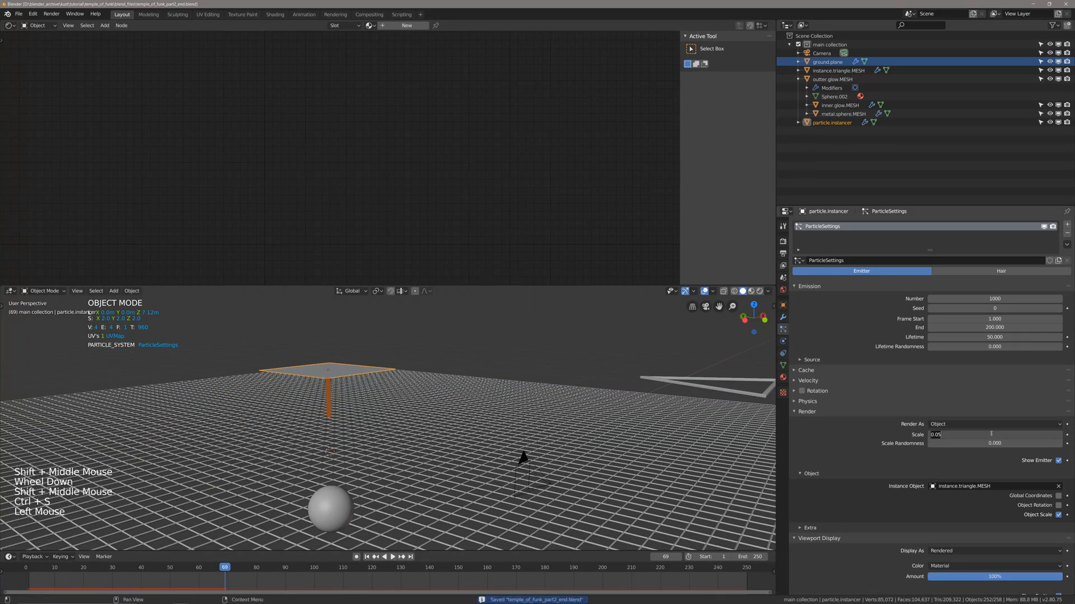
type("1")
key("Return")
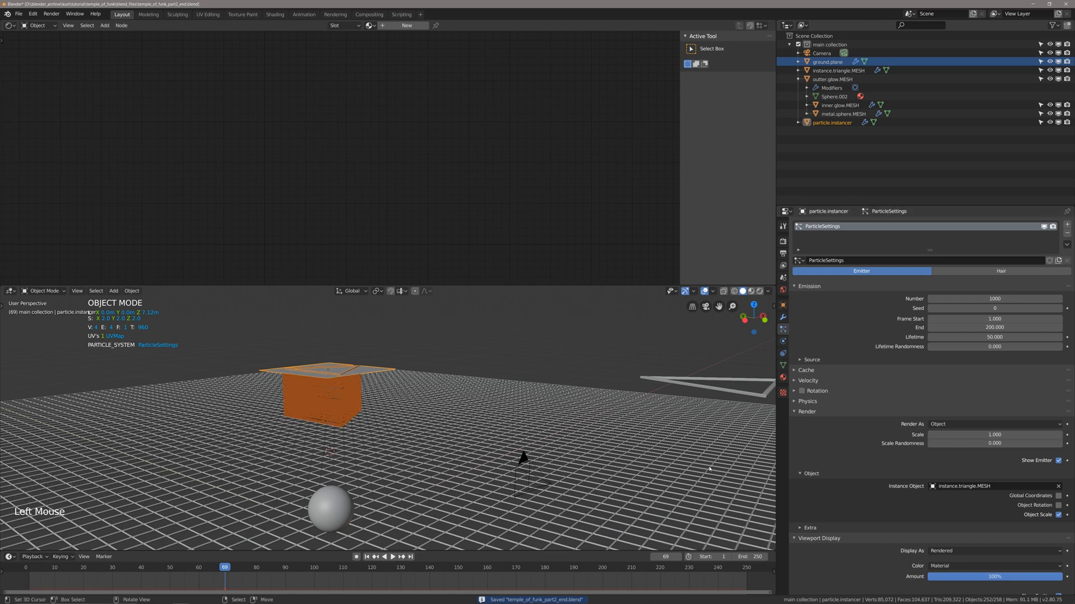
Try scaling up the source triangle frame to test its effect on the particle instances.
scroll(686, 421, "up", 1)
middle_click_drag(687, 421, 673, 431, "shift")
scroll(689, 419, "down", 3)
right_click(560, 424)
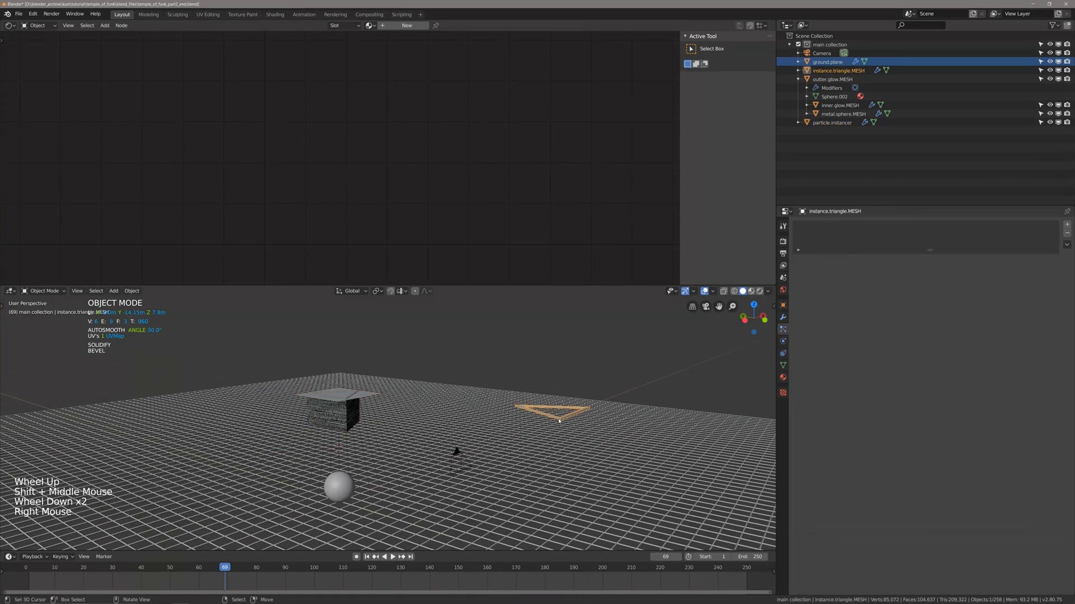
scroll(561, 427, "up", 2)
middle_click_drag(561, 427, 580, 436)
key("s")
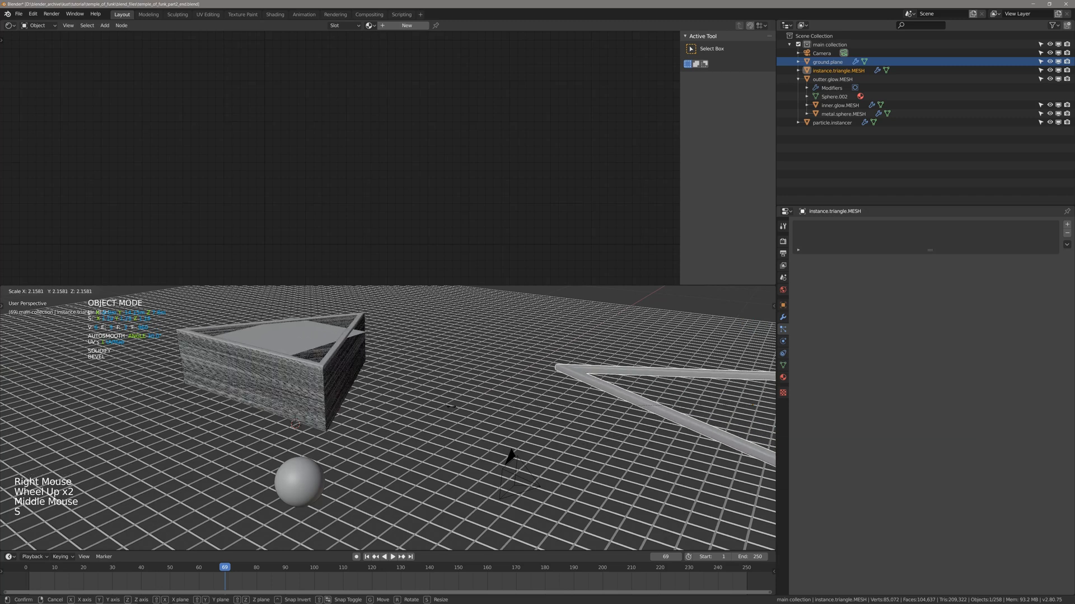
left_click(388, 396)
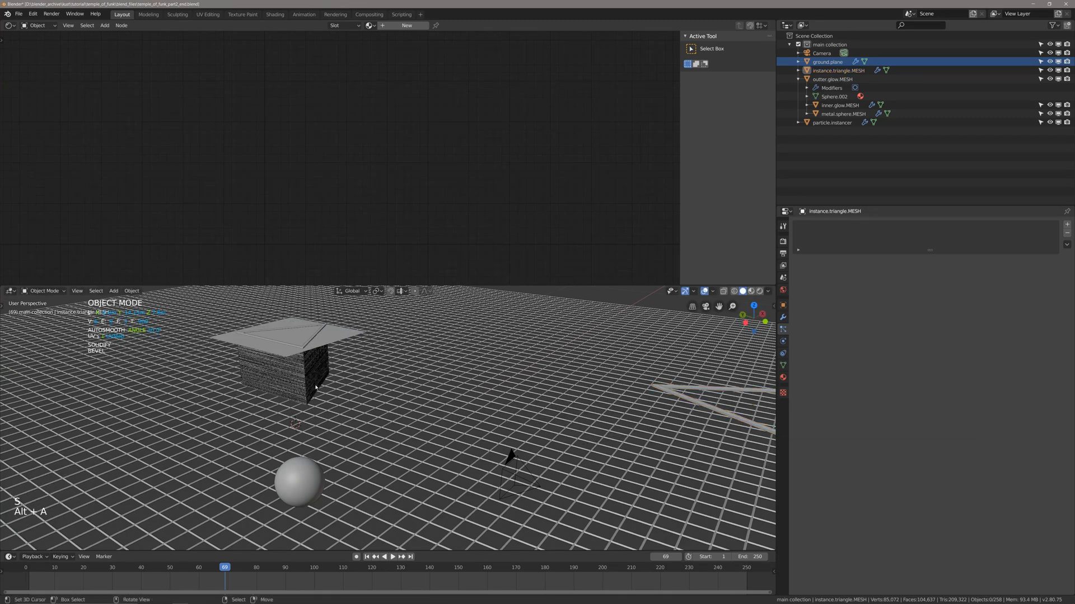
middle_click_drag(316, 386, 305, 386)
Enable Object Rotation for the instancer plane's particles and deselect everything.
right_click(291, 375)
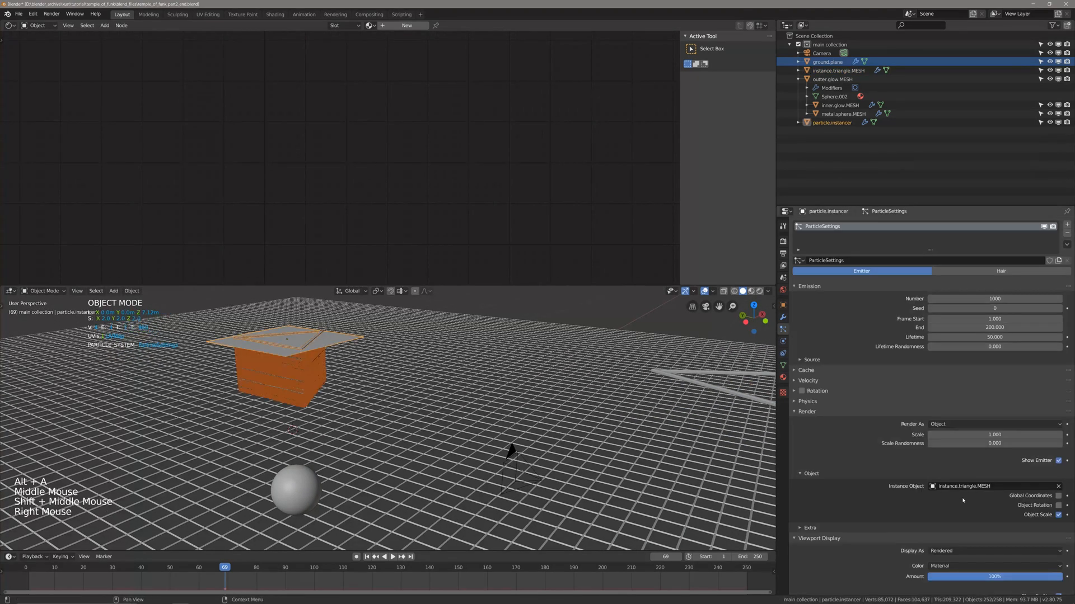
left_click(1058, 506)
scroll(699, 417, "up", 1, "shift")
middle_click_drag(700, 417, 715, 426, "shift")
key("alt+a")
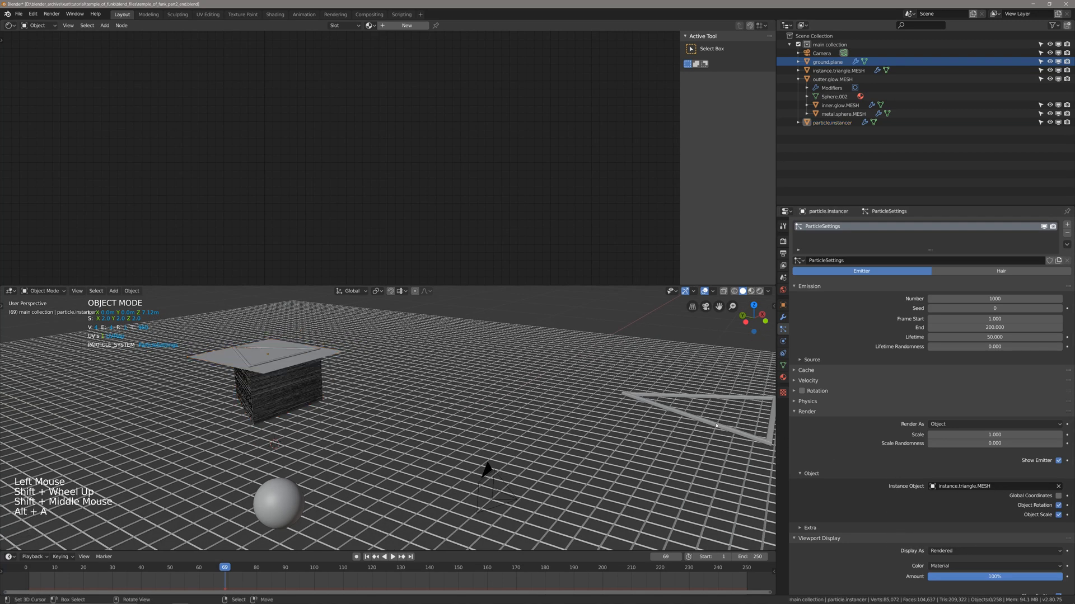
Rotate the source triangle frame 180° about the global Z axis and save the file.
right_click(716, 425)
key("r")
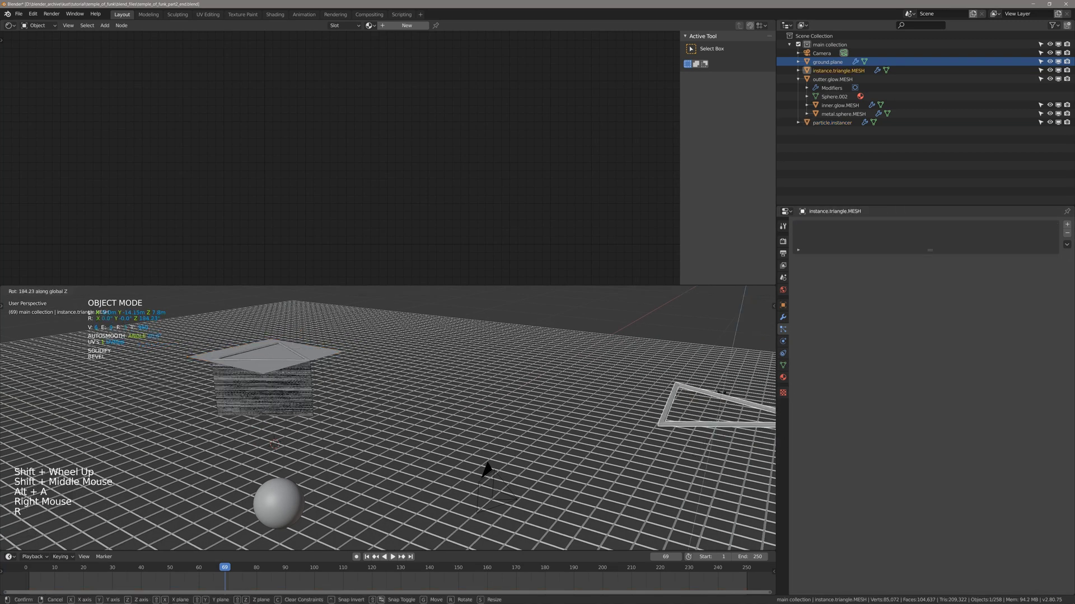
right_click(722, 393)
scroll(677, 415, "down", 2)
middle_click_drag(722, 393, 606, 431)
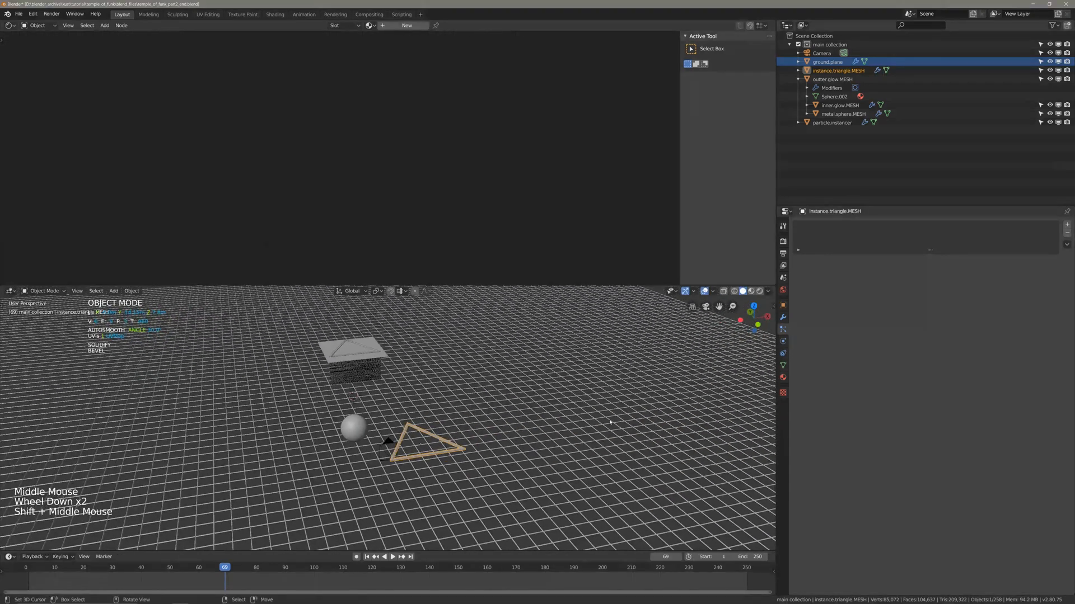
key("r")
type("z")
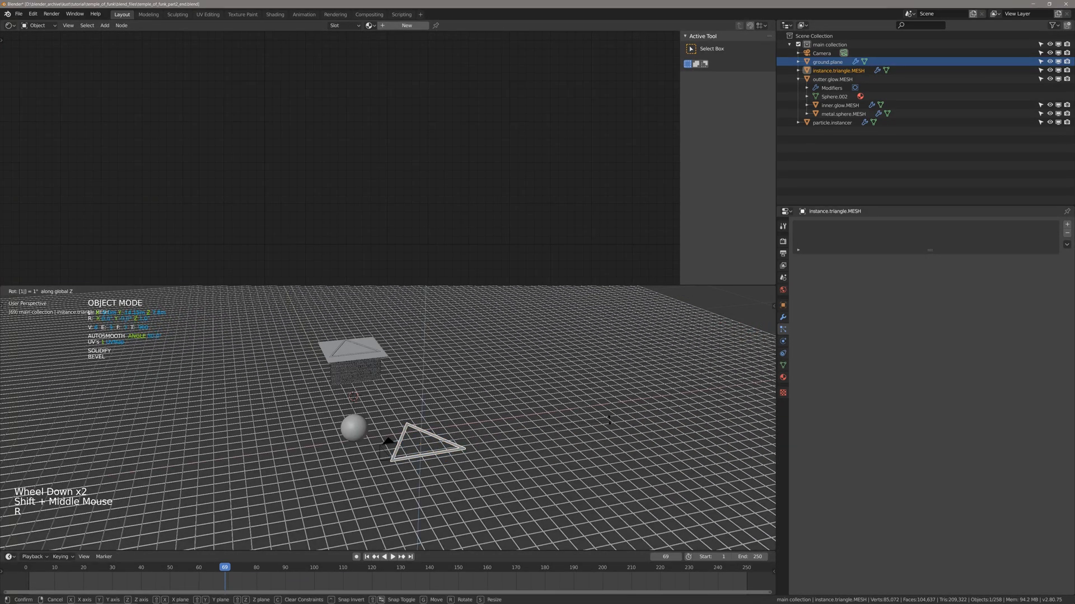
type("180")
key("Return")
middle_click_drag(609, 422, 356, 424)
scroll(493, 417, "up", 3)
key("ctrl+s")
Set the instancer plane's particle emission number to 50 and save the file.
right_click(435, 361)
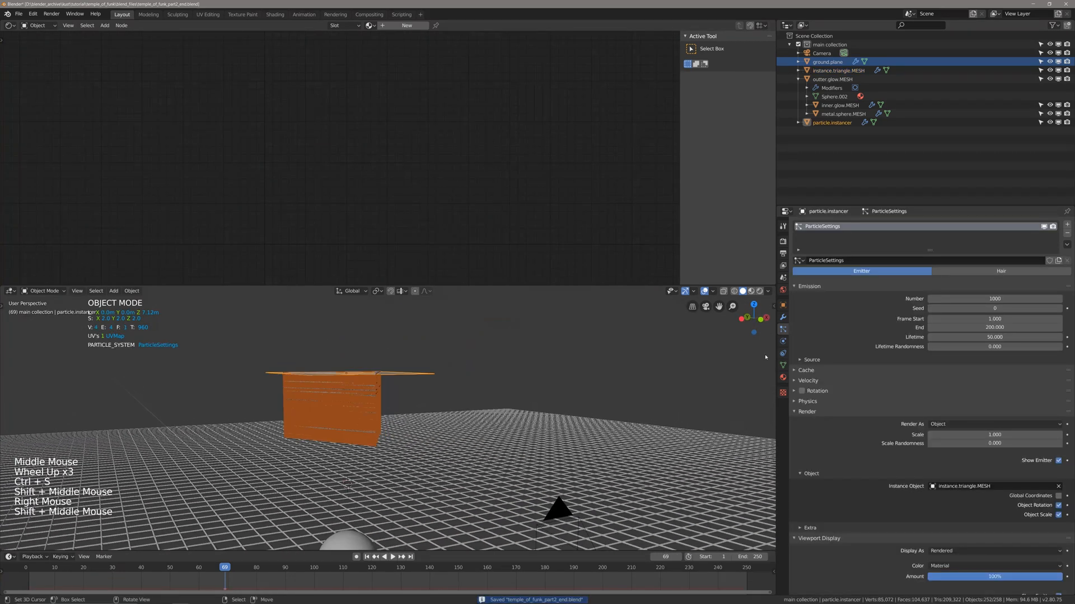
scroll(971, 289, "down", 1)
left_click(971, 288)
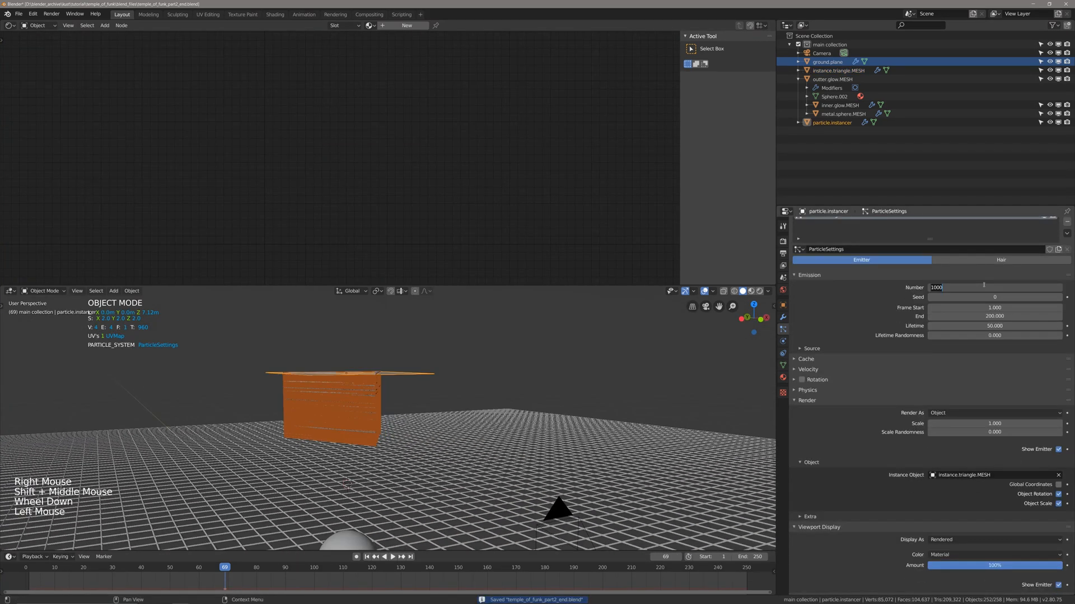
type("50")
key("Return")
middle_click_drag(465, 426, 472, 432)
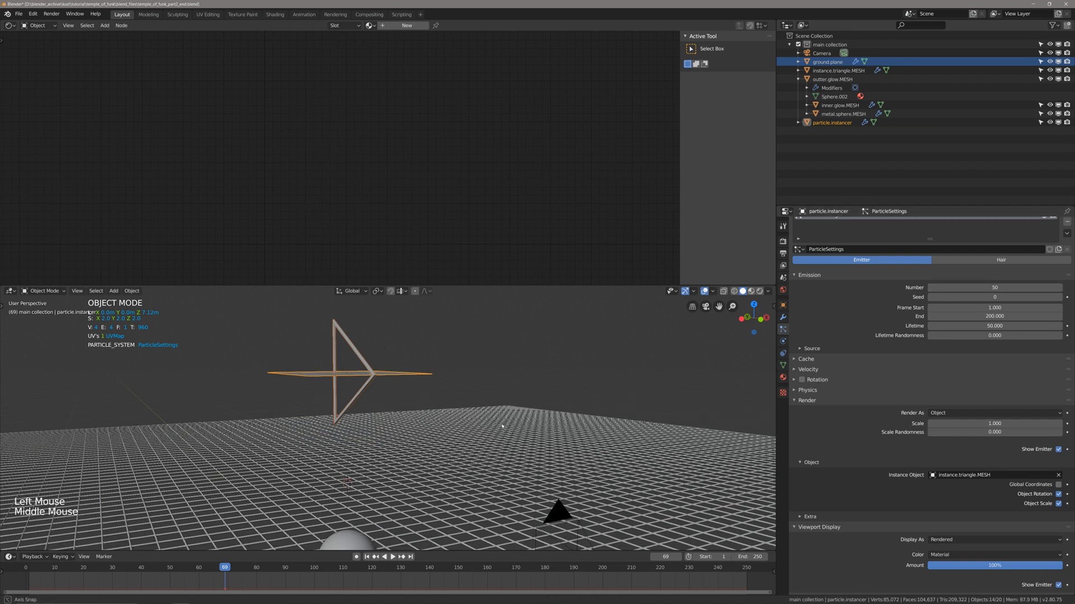
key("ctrl+s")
Return to the first frame and set the scene's end frame to 1000.
key("shift+Left")
scroll(561, 576, "down", 8, "ctrl")
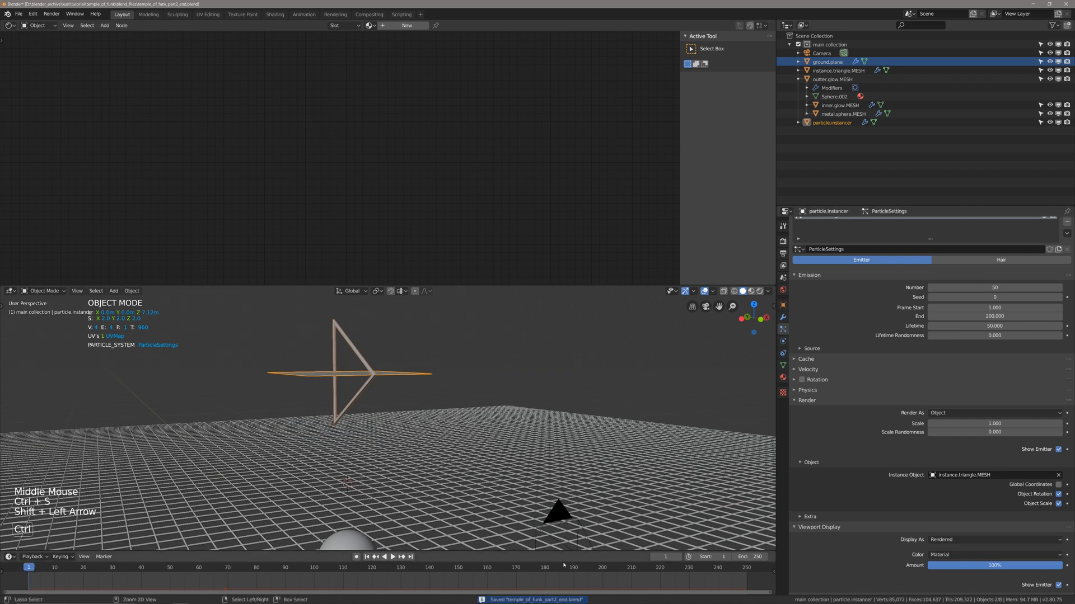
scroll(561, 576, "up", 6, "ctrl")
scroll(562, 576, "up", 2, "ctrl")
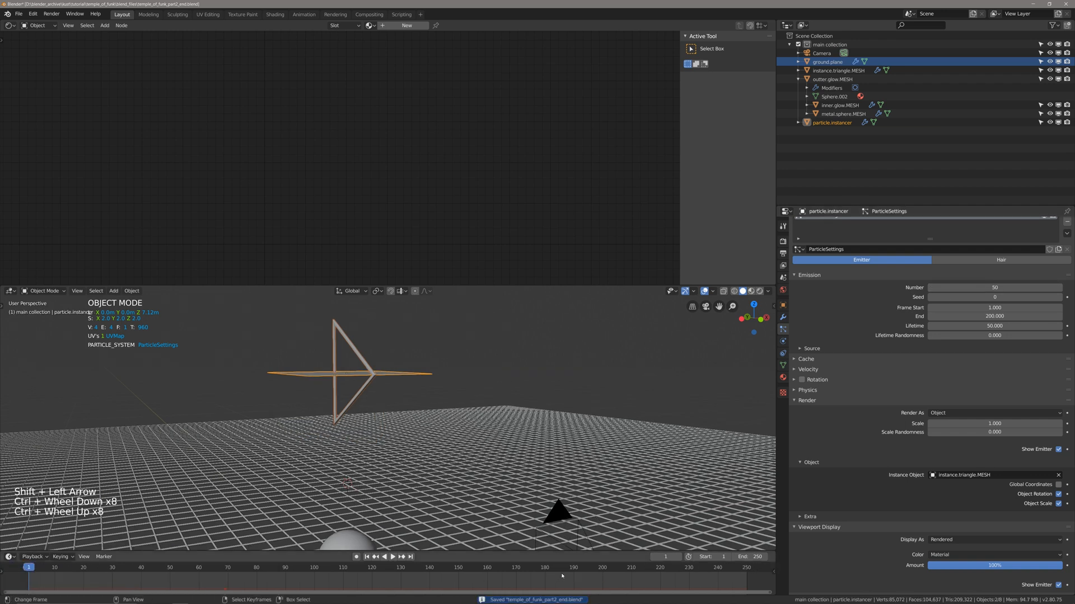
scroll(562, 576, "down", 15)
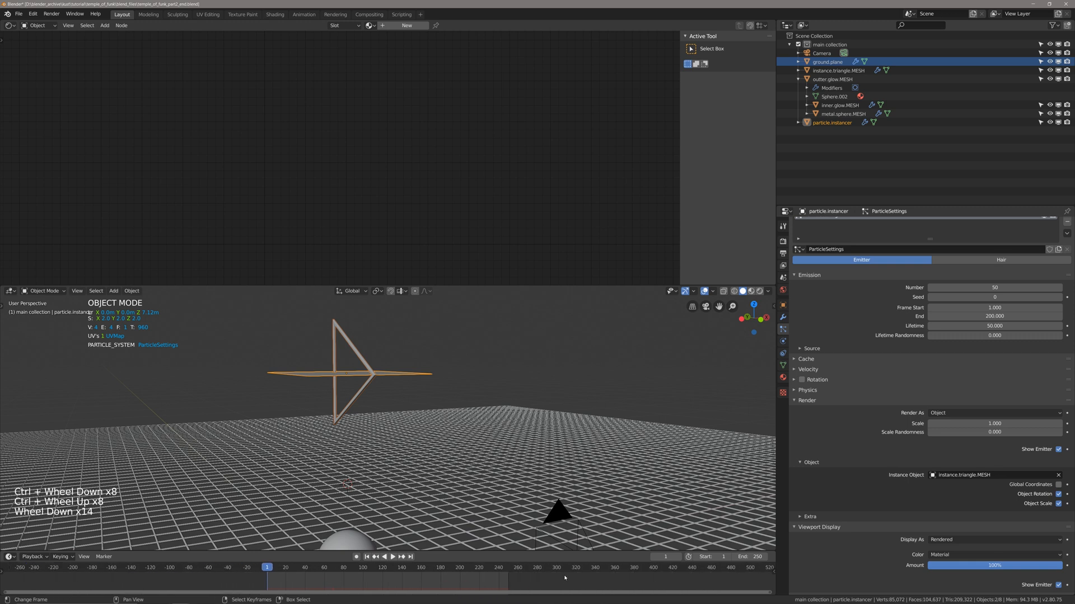
left_click(753, 557)
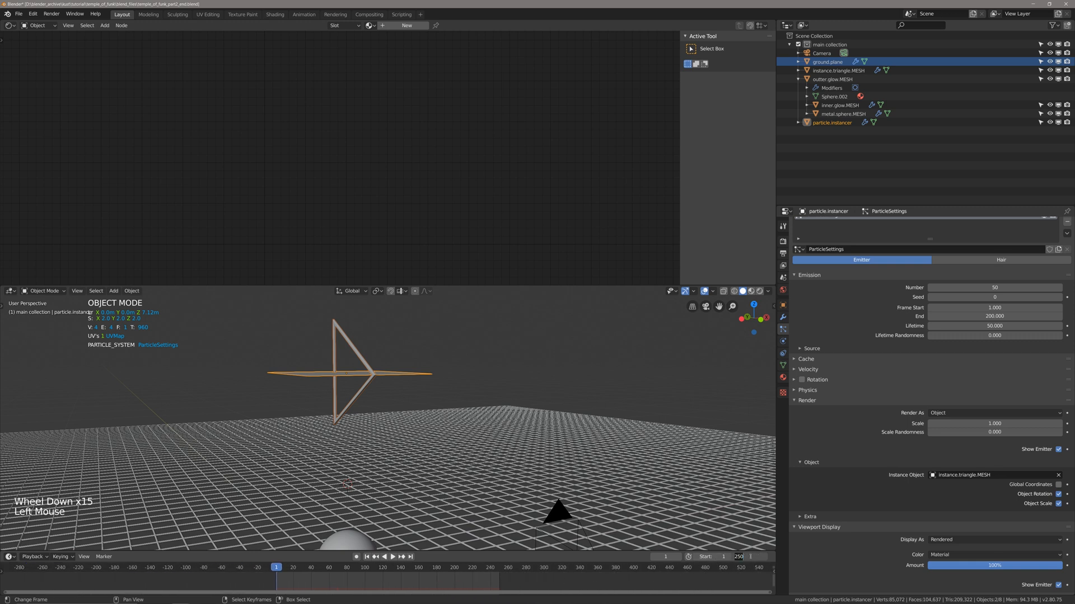
type("1000")
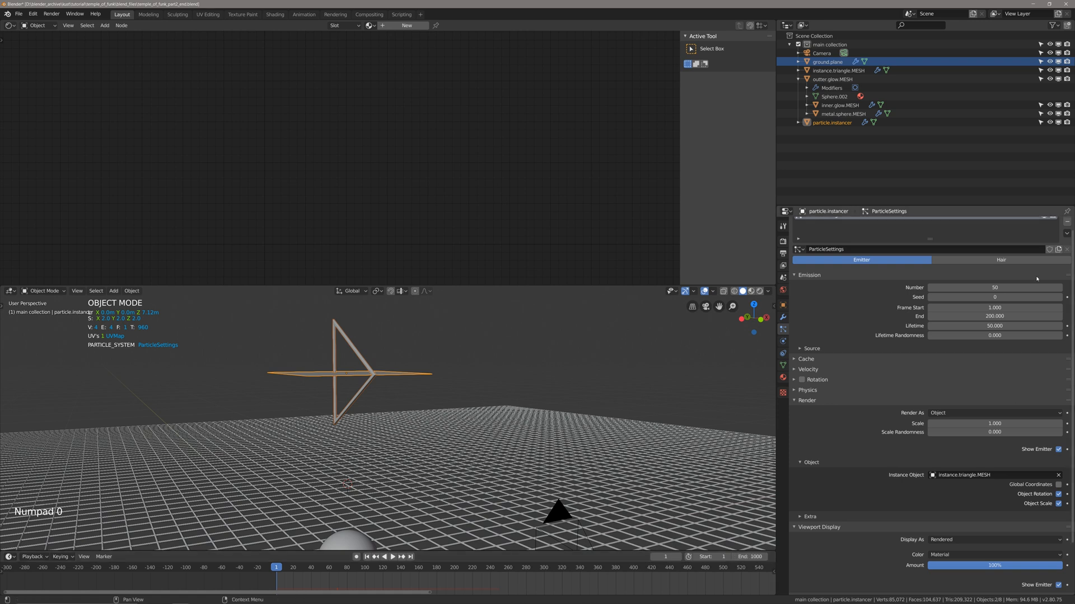
Set the particle emission's end frame to 1000 and lifetime to 150, and save the file.
left_click(978, 316)
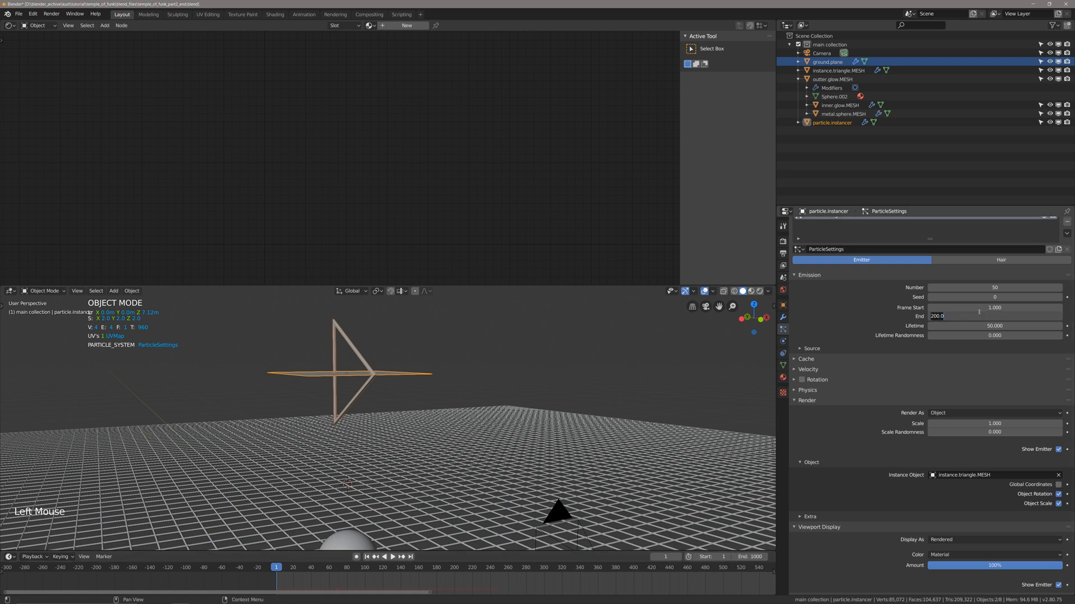
key("Return")
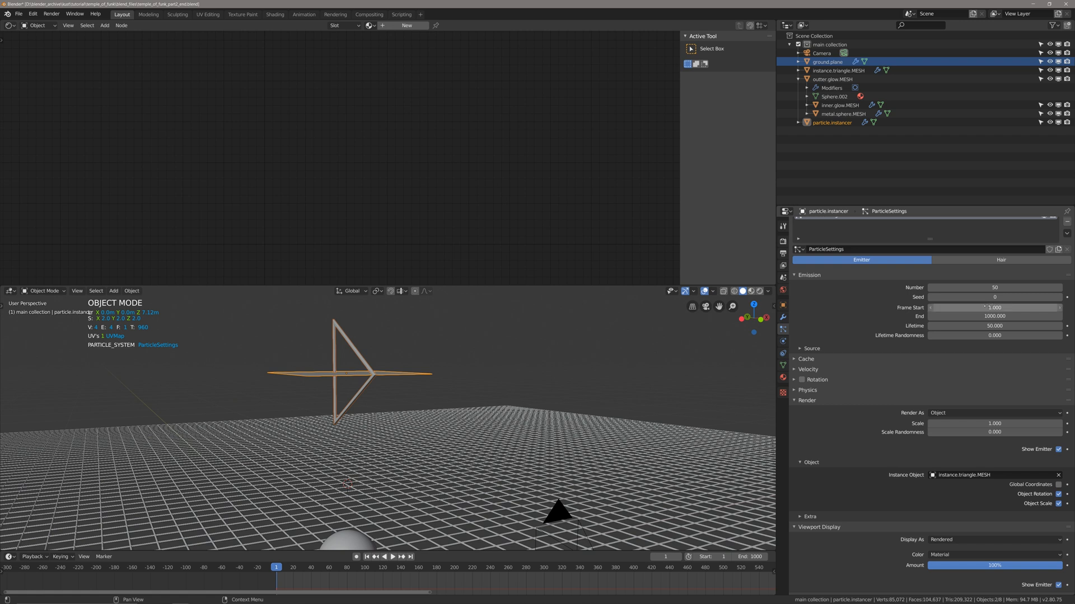
left_click(946, 326)
left_click(946, 326)
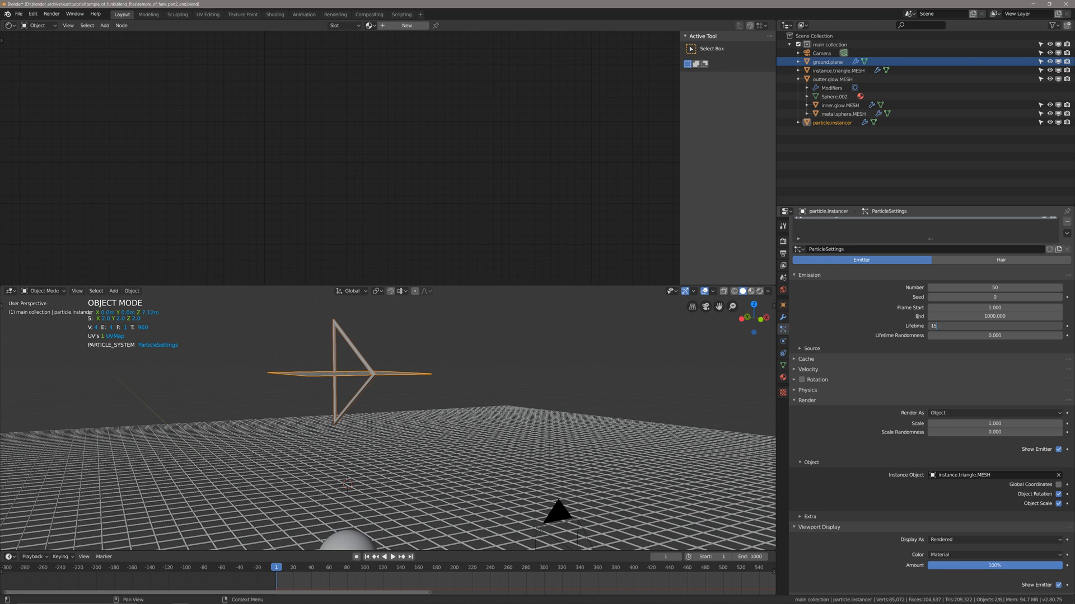
middle_click_drag(526, 403, 463, 434)
key("ctrl+s")
Play the animation to check the descending triangle instances, and review the particle Velocity settings.
key("space")
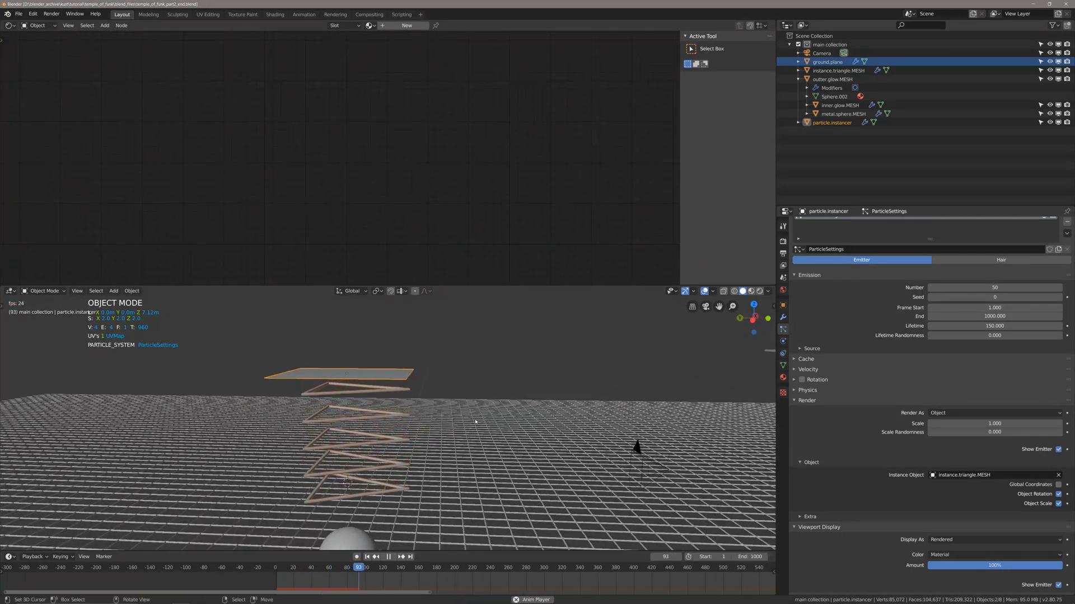
key("space")
left_click(808, 369)
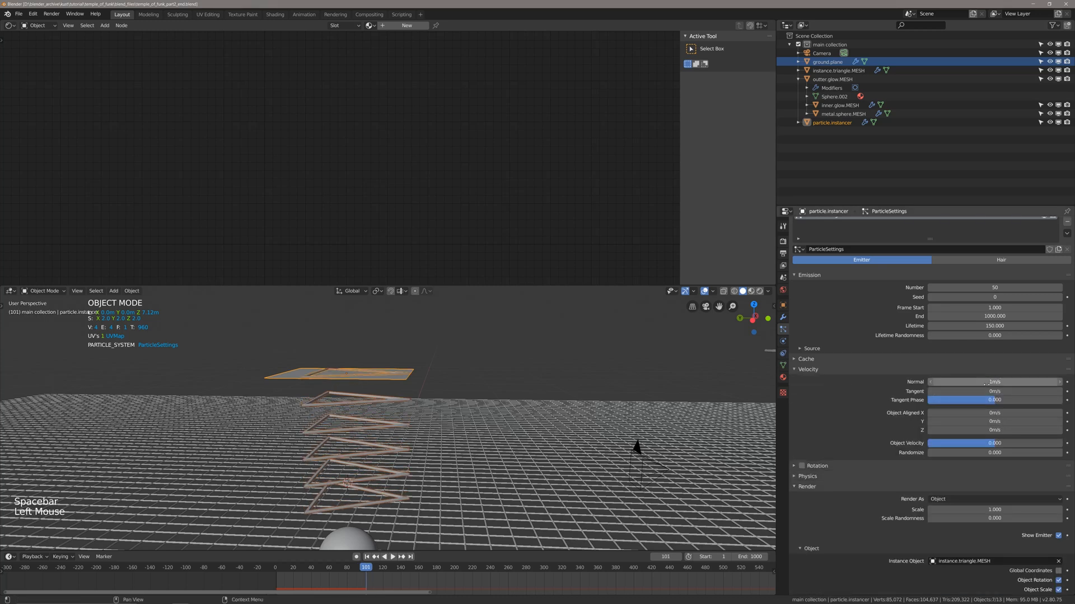
left_click(796, 370)
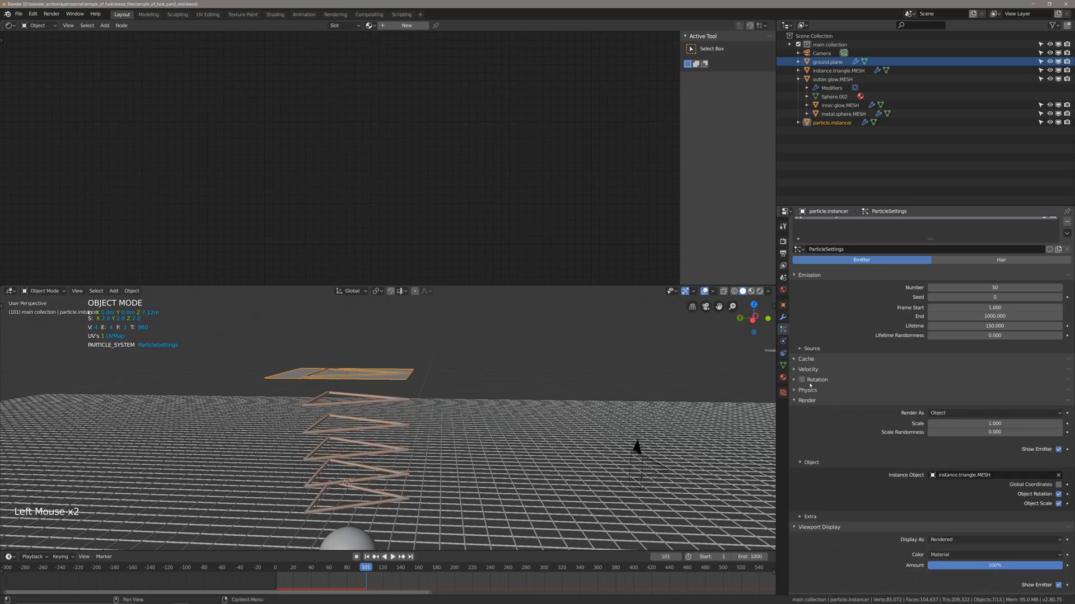
scroll(821, 353, "down", 7)
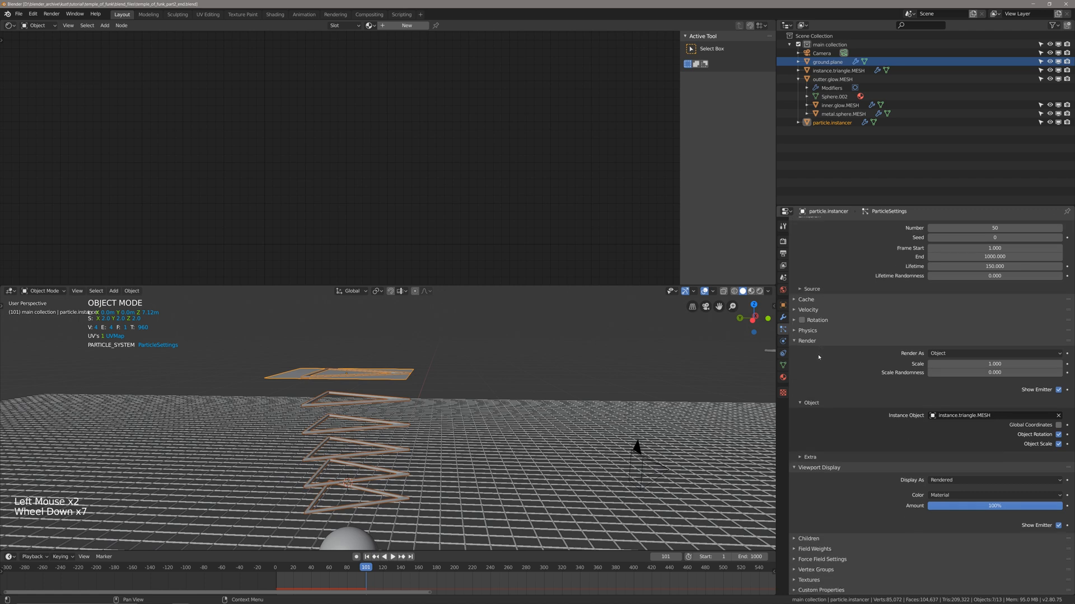
Examine the gravity and force values in the instancer particle system's Field Weights.
left_click(814, 548)
left_click(815, 548)
left_click(815, 549)
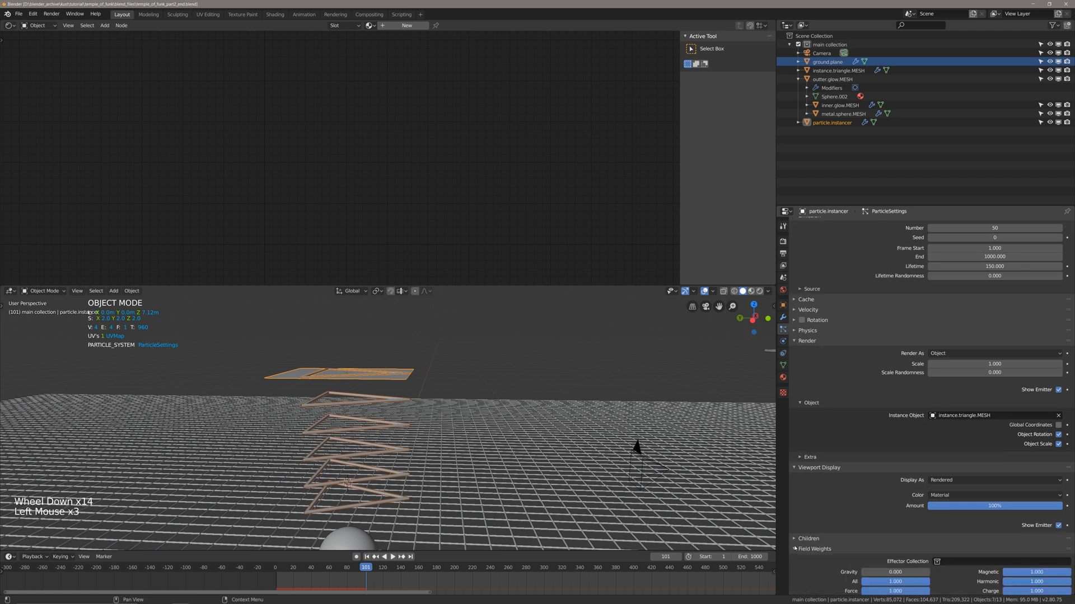
scroll(850, 538, "down", 5)
left_click(798, 495)
Return to the first frame, play the falling triangle animation briefly, and save the file.
middle_click_drag(521, 428, 436, 461)
scroll(481, 481, "up", 1, "shift")
middle_click_drag(490, 488, 497, 421, "shift")
key("shift+Left")
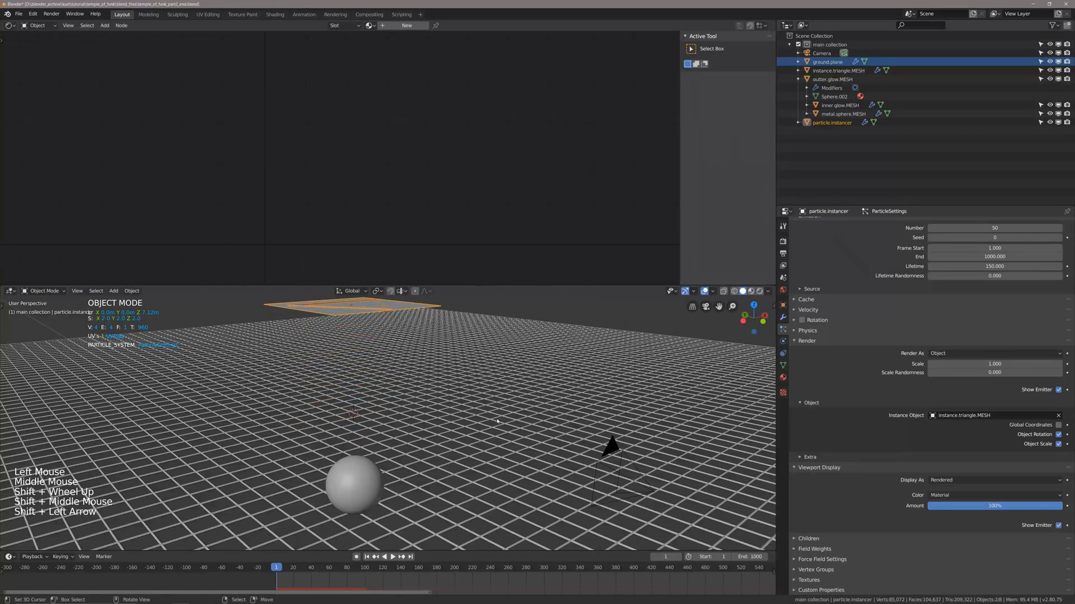
key("ctrl+s")
key("space")
key("space")
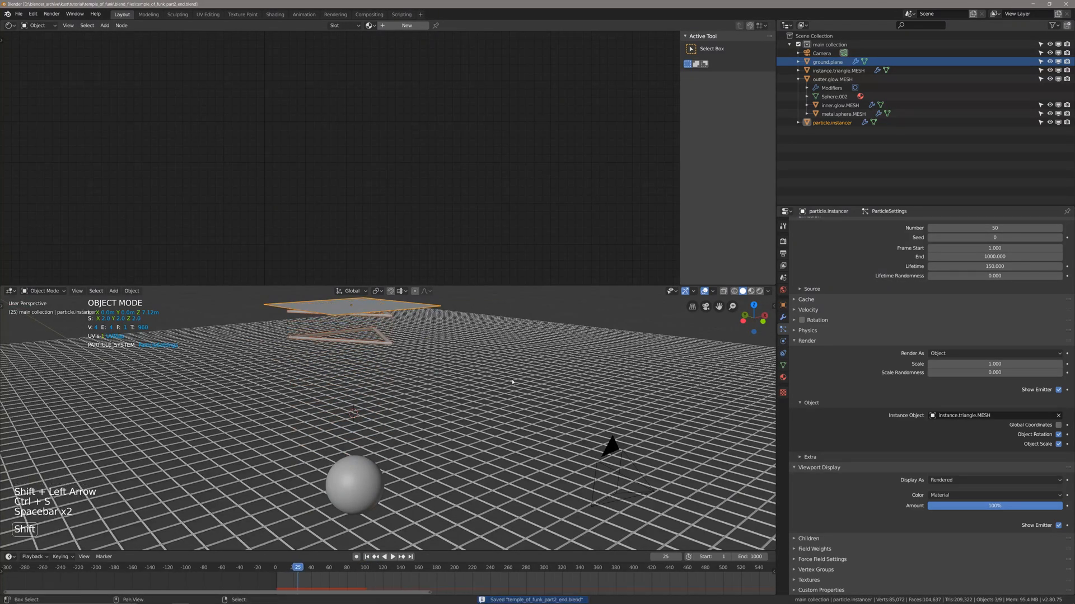
middle_click_drag(462, 415, 417, 438, "shift")
key("ctrl+s")
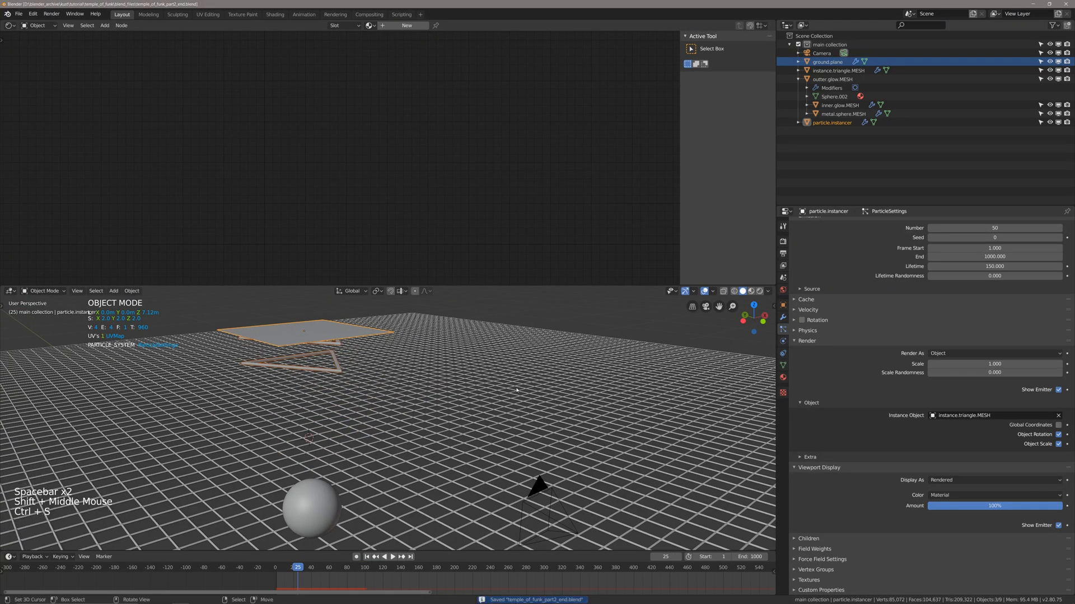
Set the instancer's particle emission number to 60 while the animation plays, and stop the playback.
key("space")
middle_click_drag(521, 392, 762, 376)
scroll(980, 314, "up", 8)
left_click(982, 299)
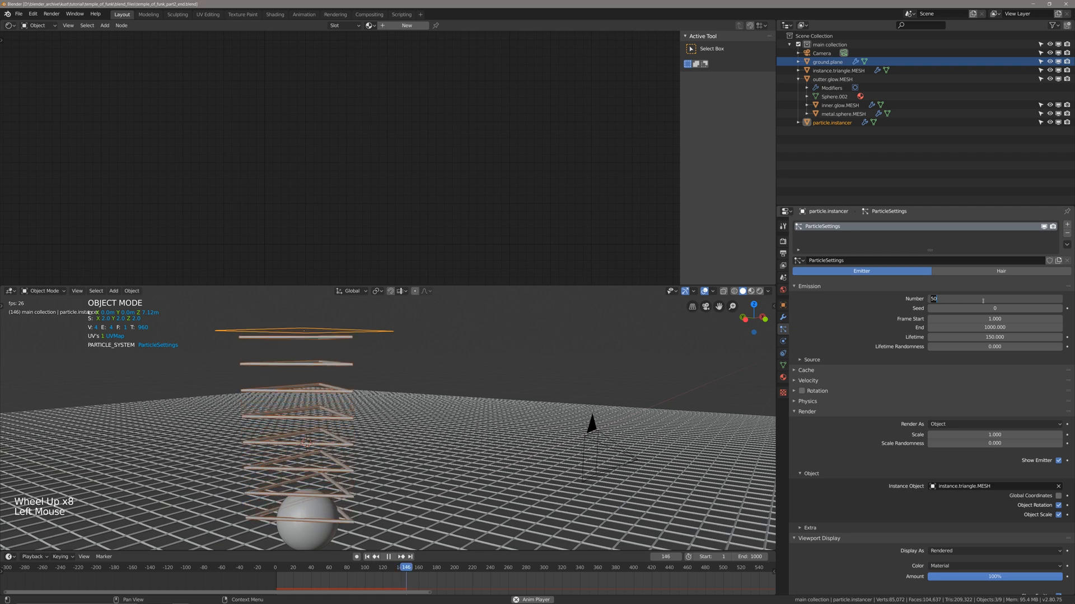
type("60")
key("Return")
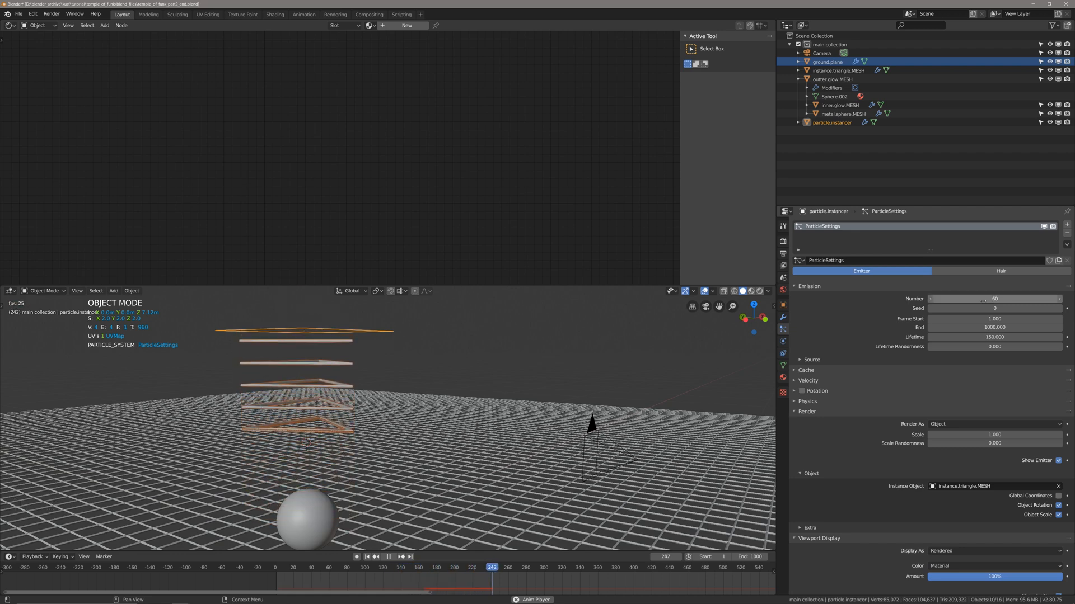
key("space")
middle_click_drag(507, 425, 492, 465)
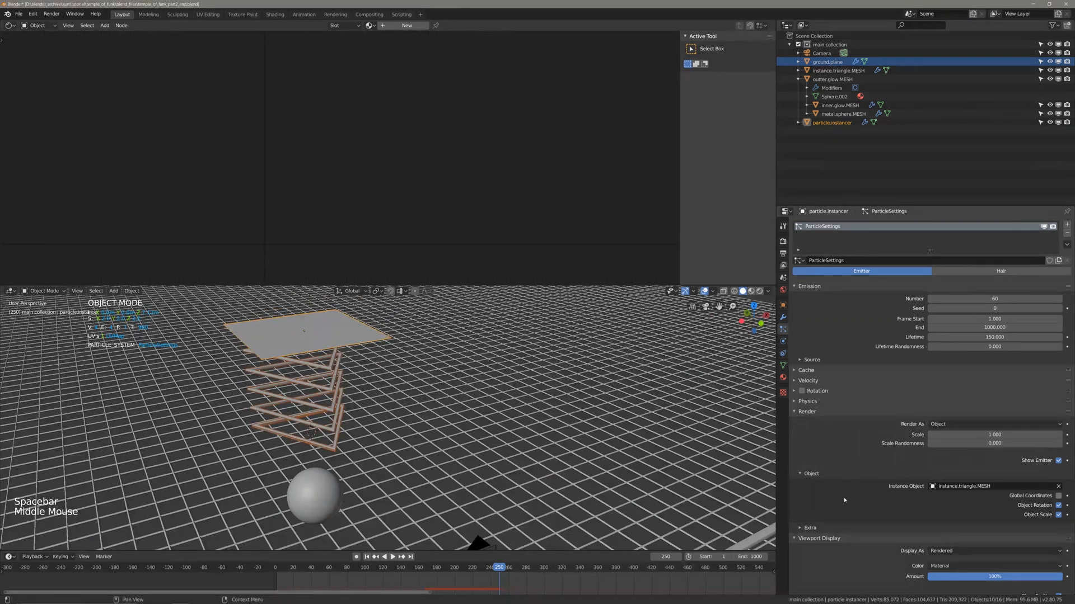
Hide the emitter plane in the particle system's viewport display and replay the animation from the first frame.
scroll(844, 500, "down", 5)
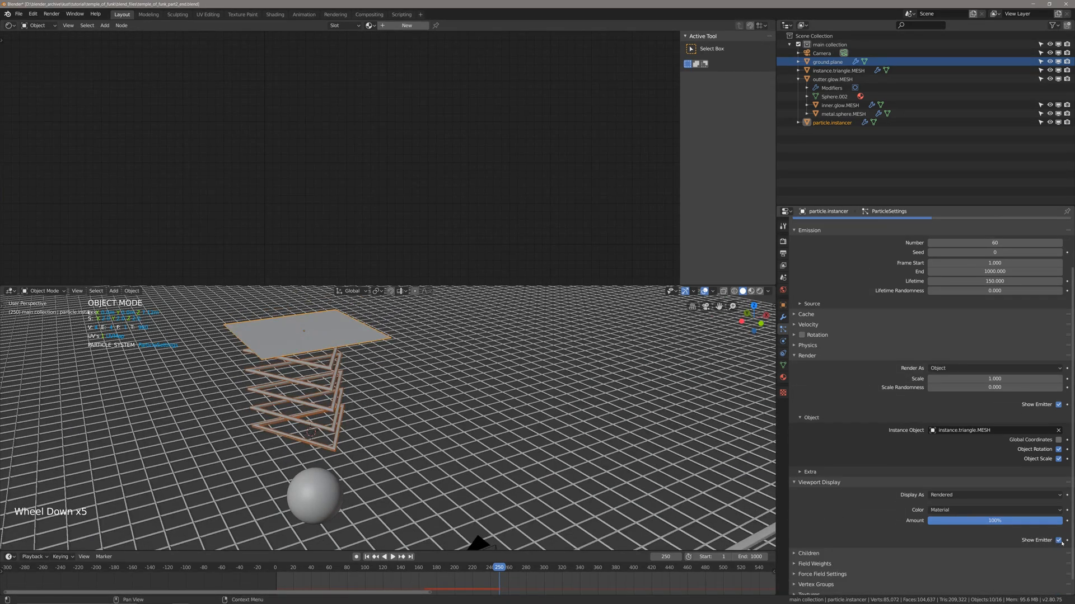
left_click(1058, 540)
middle_click_drag(566, 391, 589, 412)
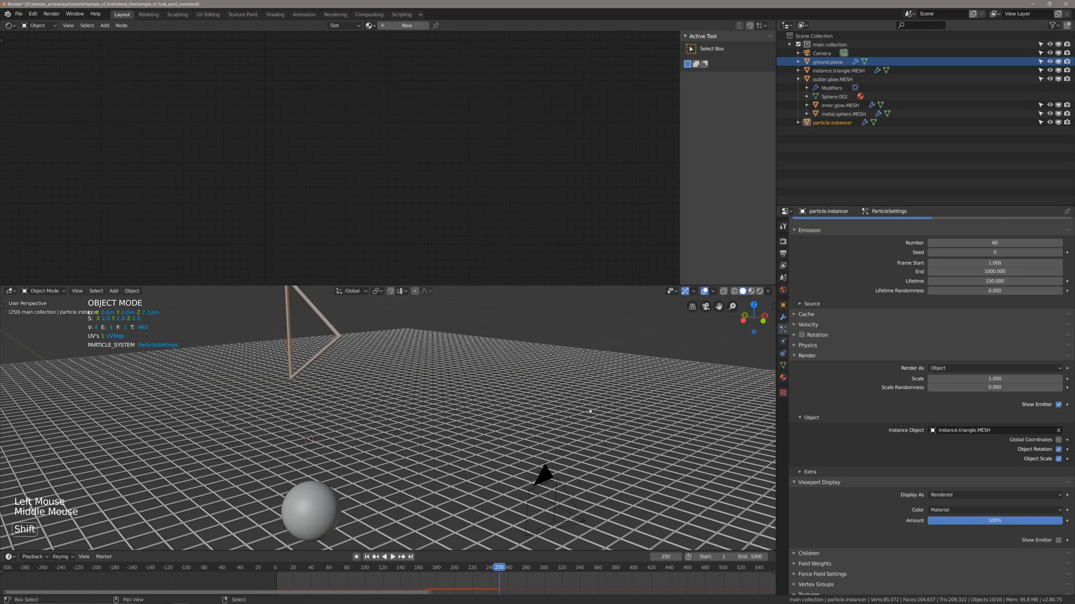
key("shift+Left")
key("space")
key("space")
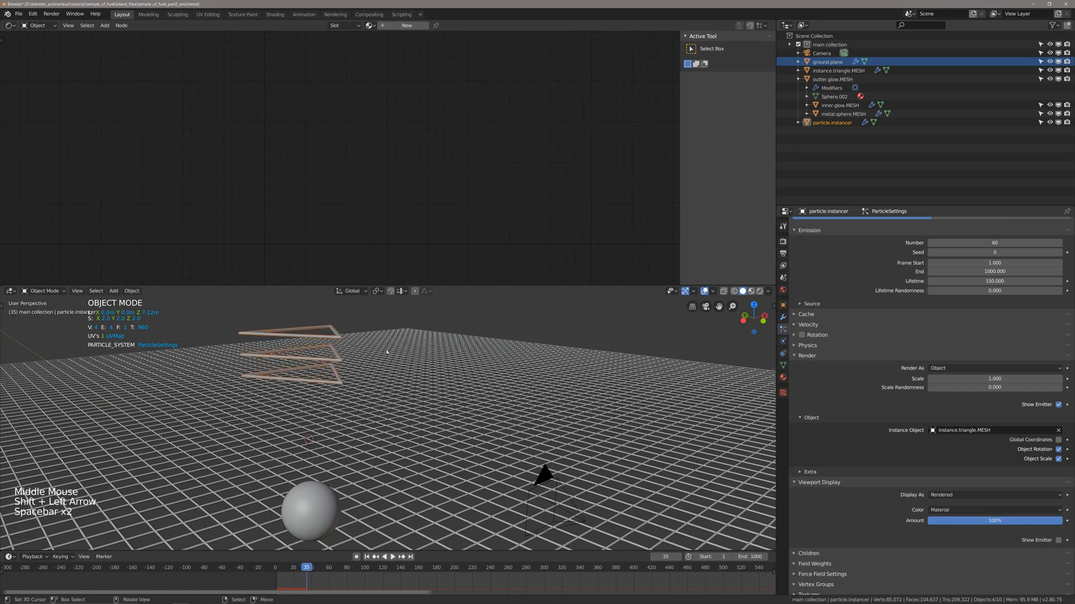
Deselect everything, reselect the particle instancer through its triangle instances, and save the file.
key("alt+a")
scroll(414, 397, "down", 4)
scroll(437, 408, "up", 3)
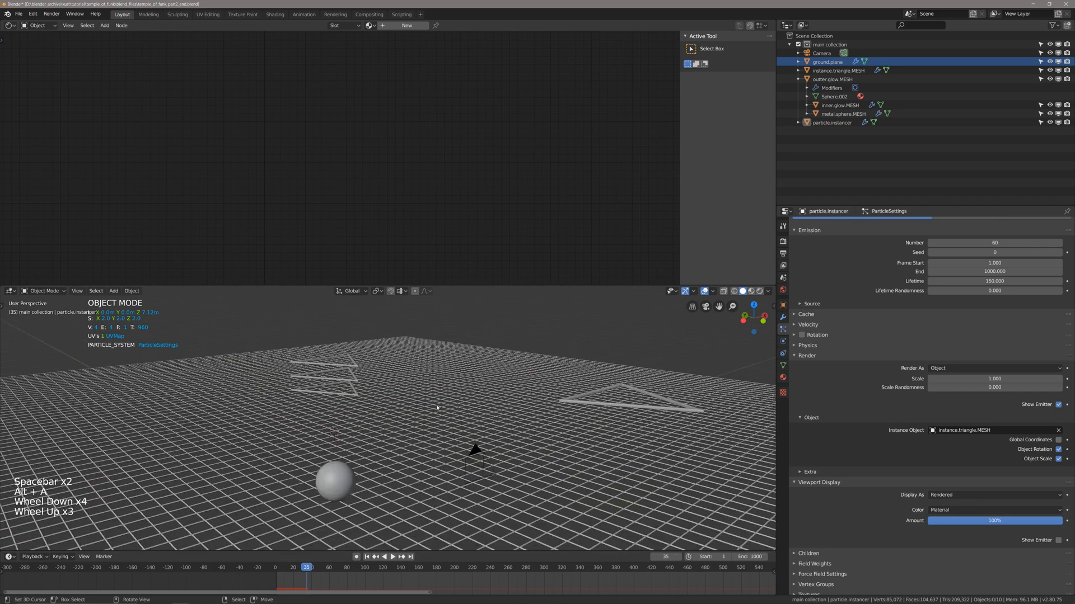
right_click(356, 366)
middle_click_drag(470, 378, 444, 387)
middle_click_drag(444, 387, 435, 403, "ctrl")
middle_click_drag(435, 403, 446, 393, "shift")
key("ctrl+s")
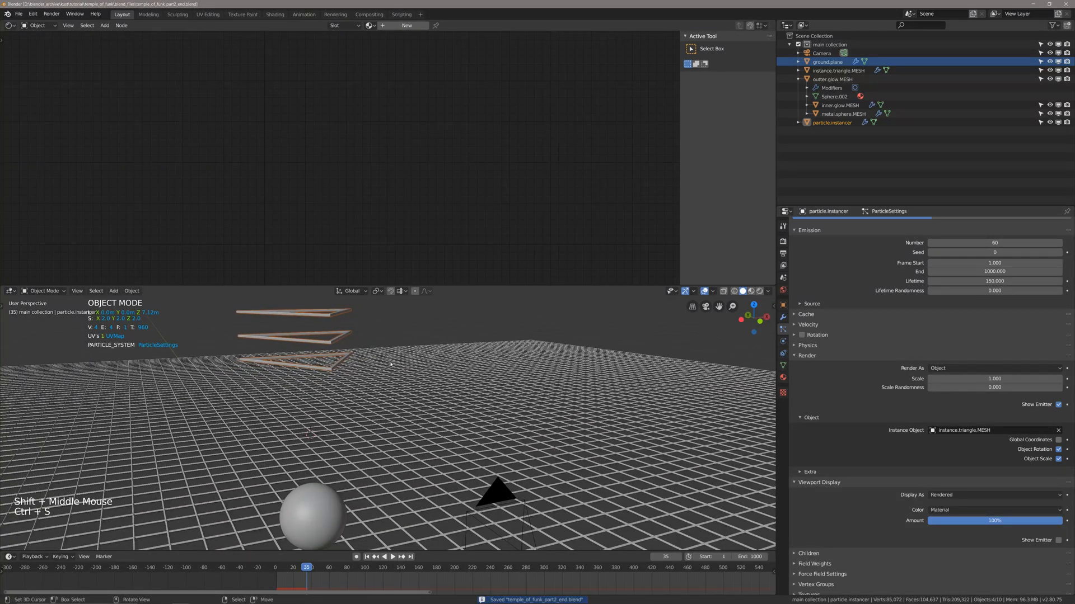
Play the animation further to check the descending triangles with the emitter hidden, and save the file.
key("space")
key("space")
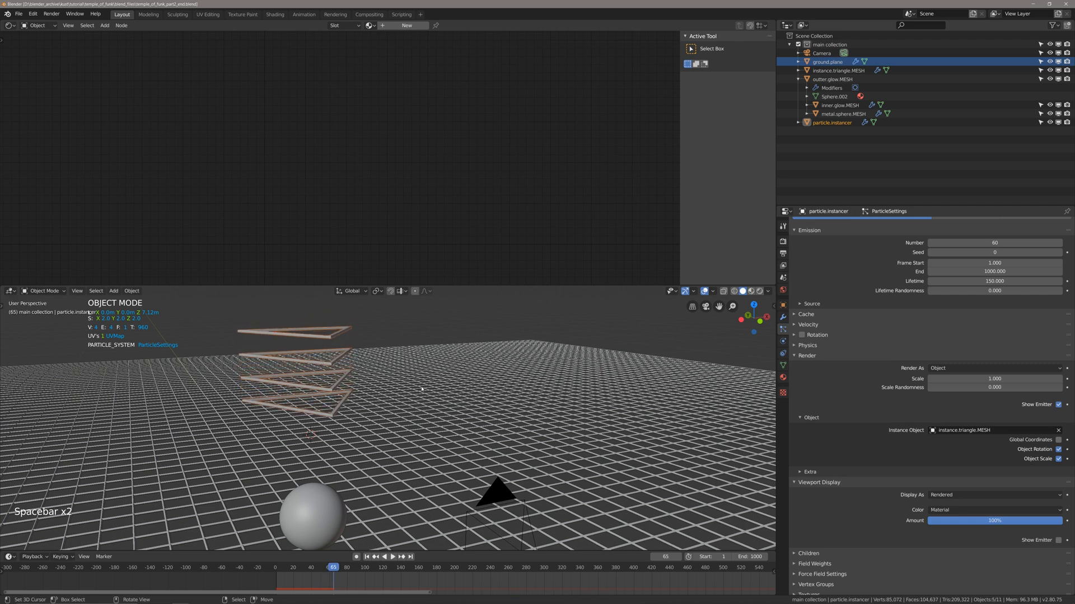
middle_click_drag(422, 388, 418, 386)
key("ctrl+s")
Add a new texture named size.texture to the instancer's particle settings and save the file.
left_click(804, 356)
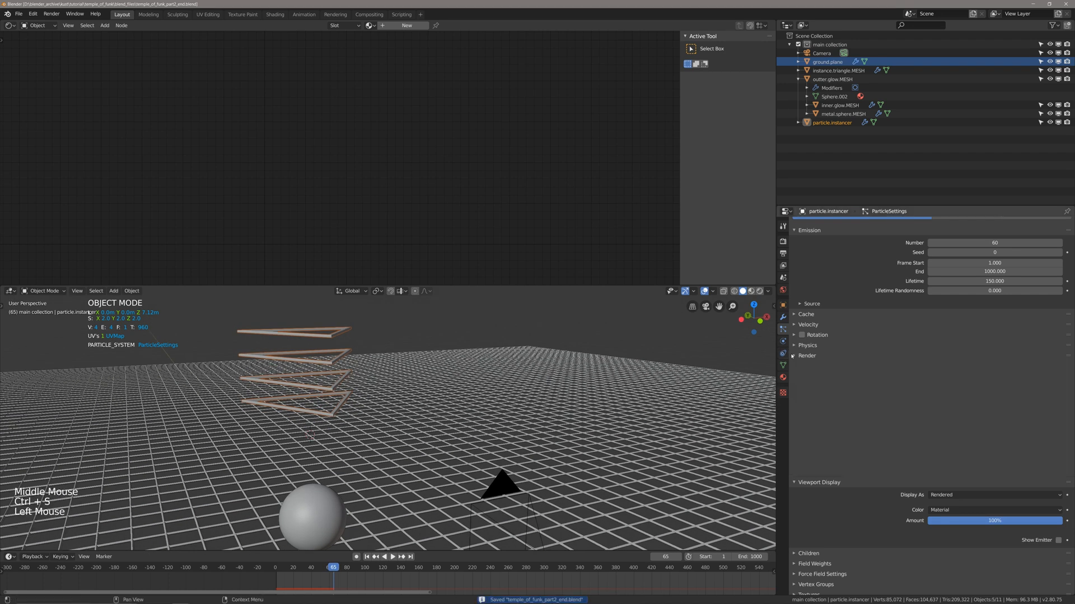
left_click(811, 422)
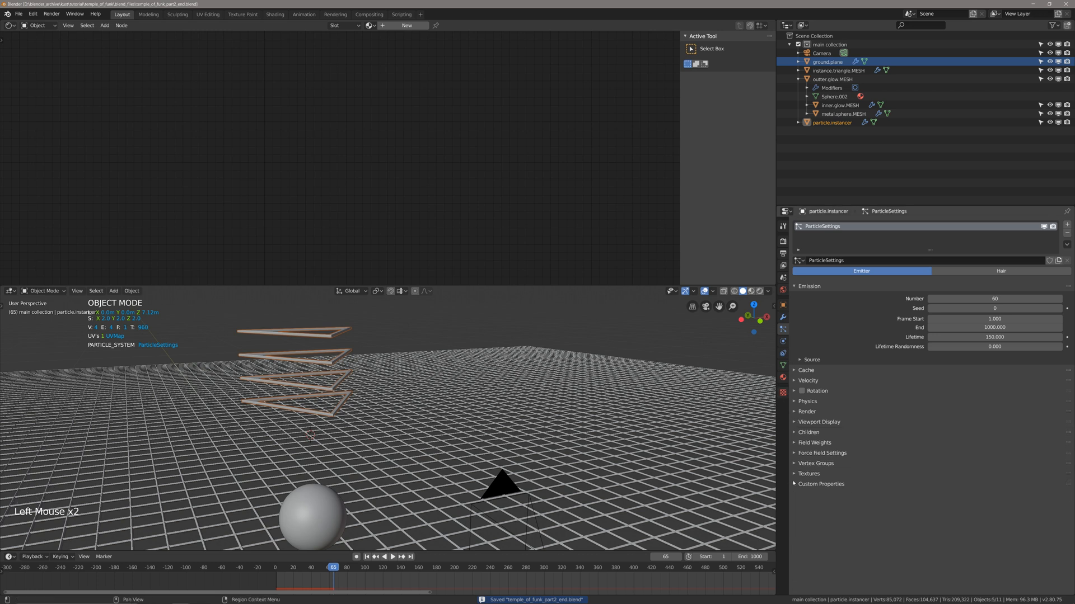
left_click(795, 474)
key("ctrl+s")
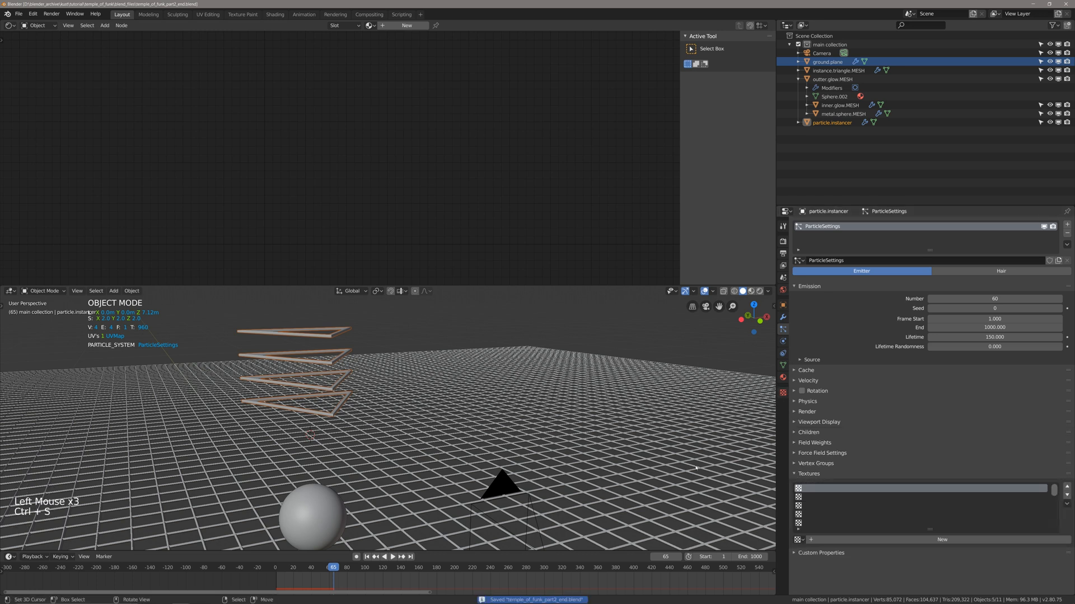
left_click(885, 540)
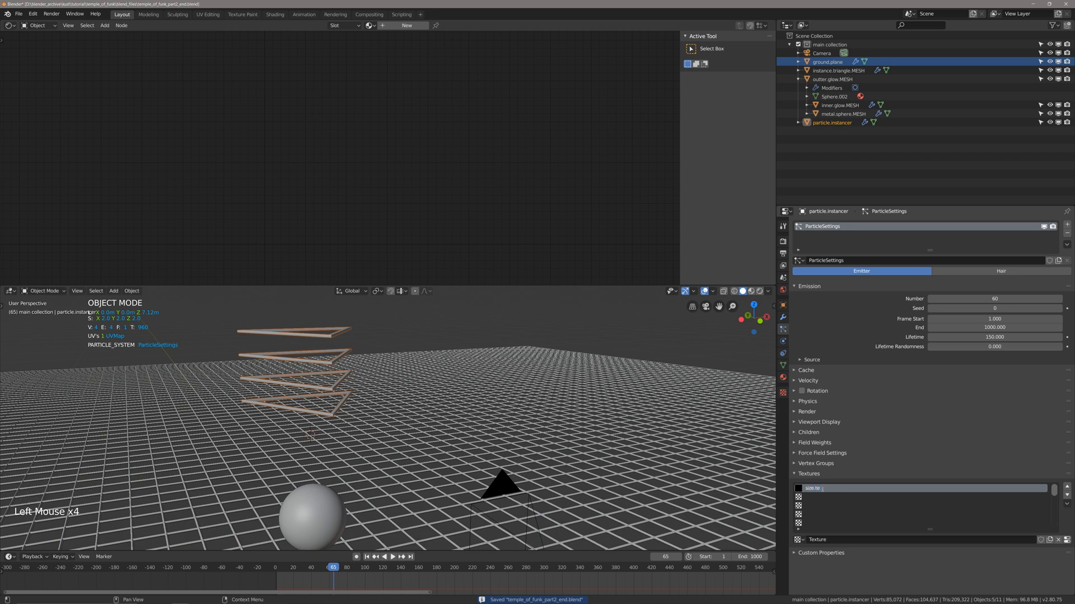
type("re")
key("Return")
key("ctrl+s")
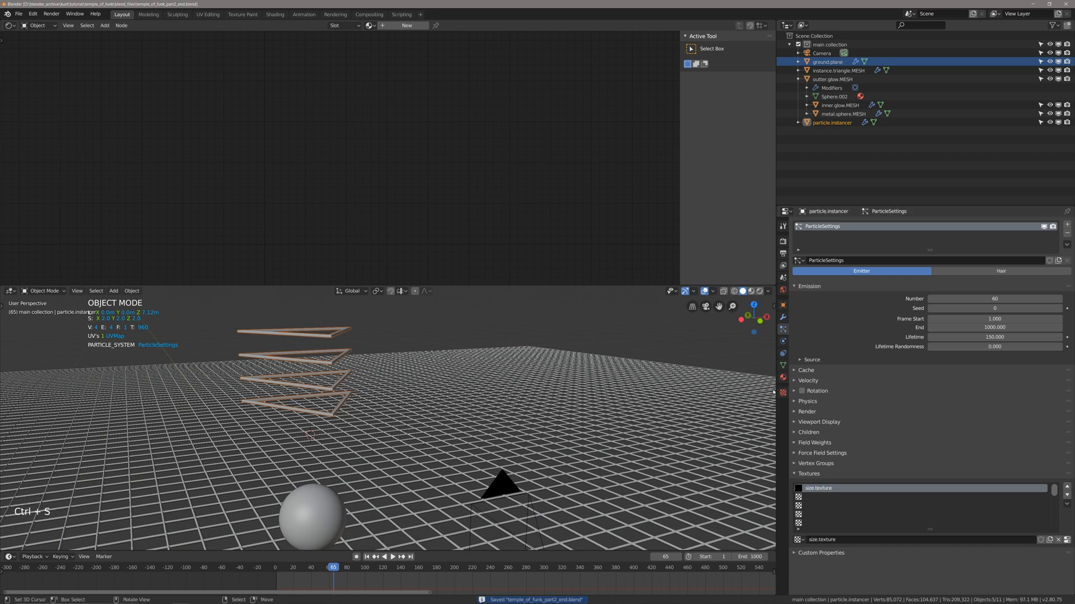
Change the type of size.texture to Blend and return to the first frame.
left_click(782, 393)
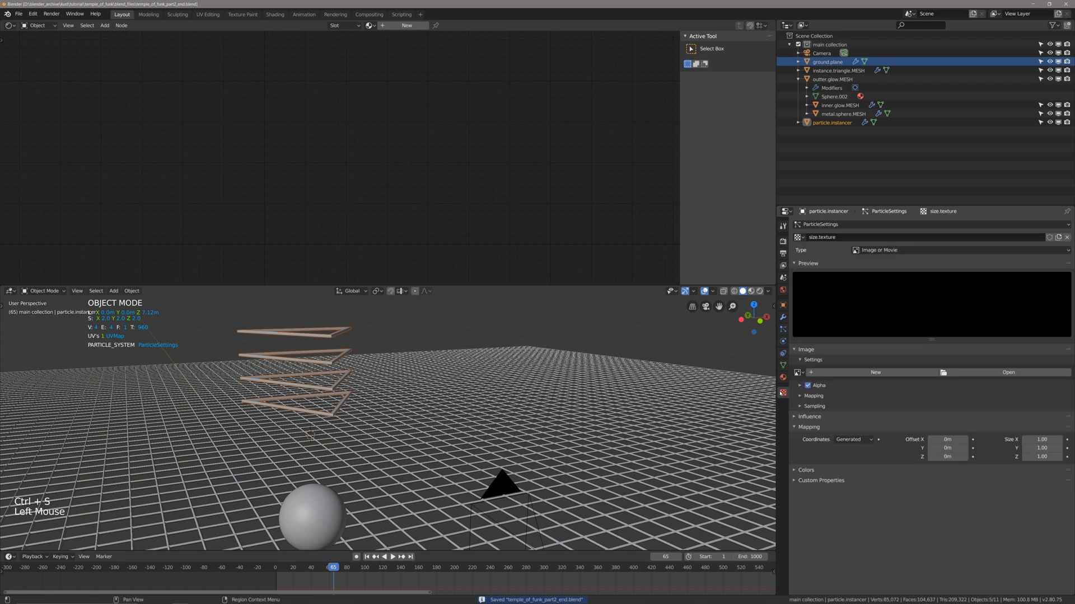
left_click(868, 250)
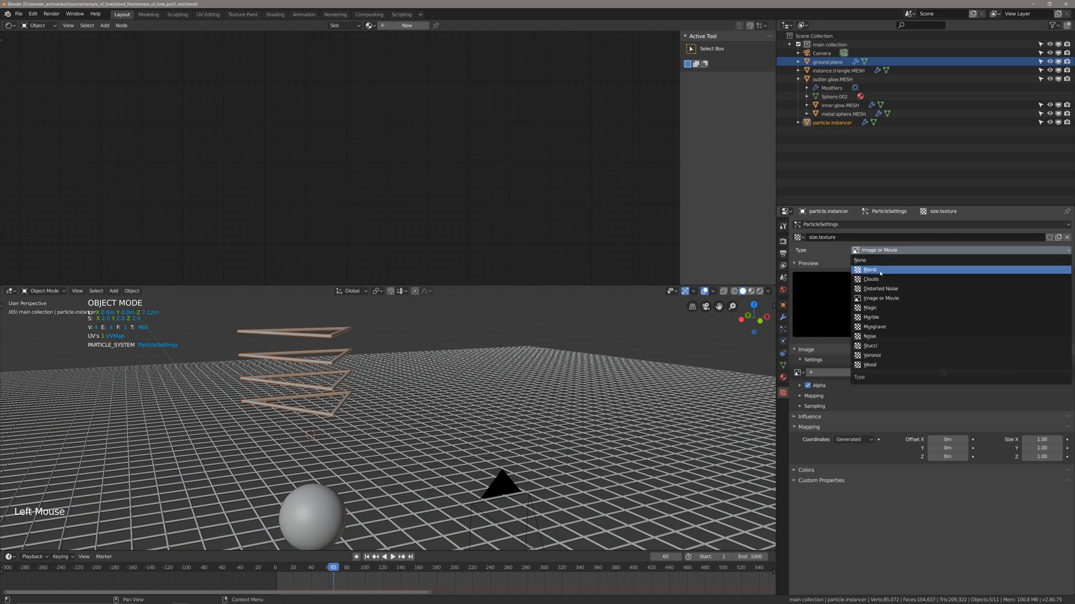
left_click(880, 271)
key("shift+Left")
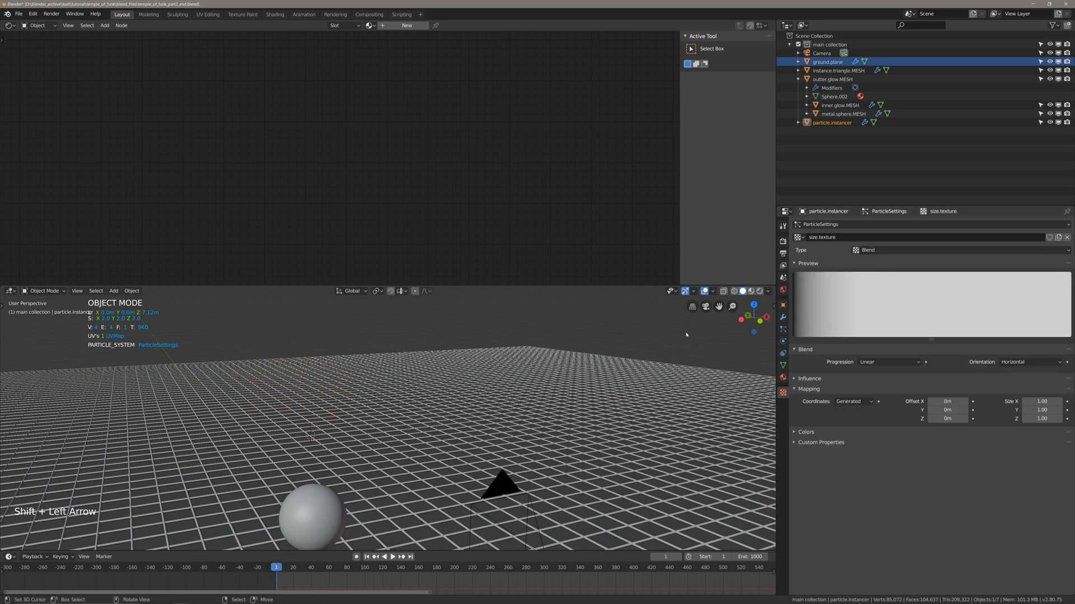
Try the Vertical orientation for the blend texture and switch it back to Horizontal.
left_click(1006, 362)
left_click(1017, 386)
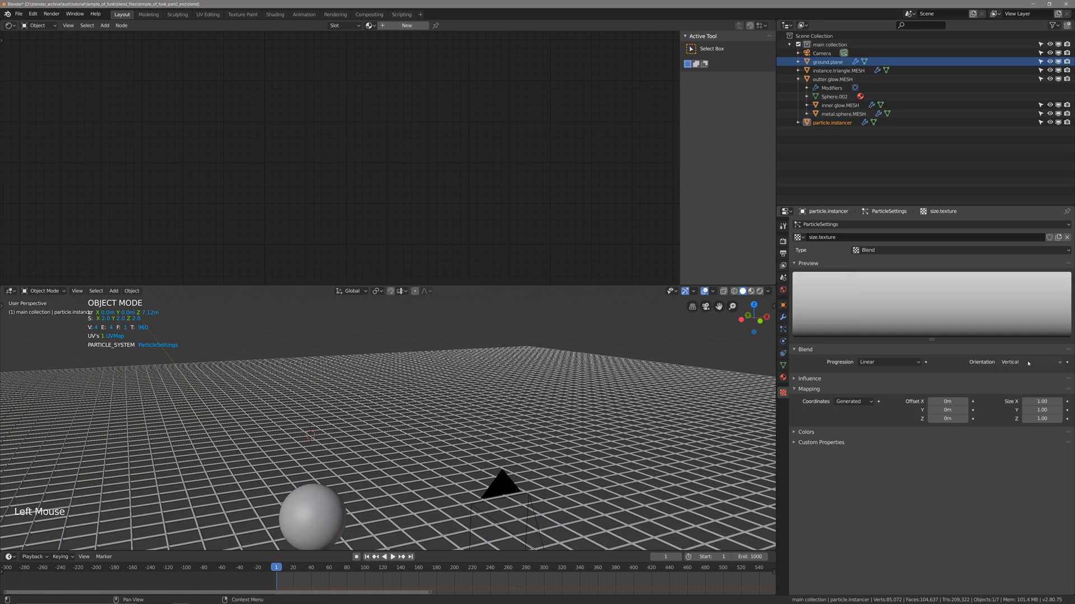
left_click(1025, 363)
left_click(1012, 373)
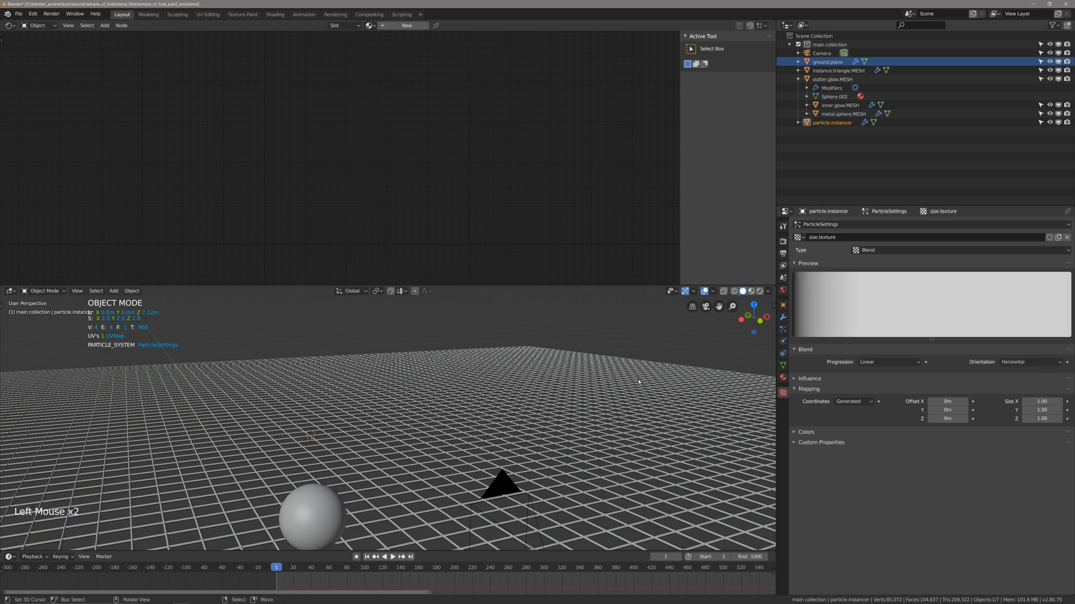
Play the animation to check the blend texture's effect on the triangle emission, and return to the first frame.
key("space")
key("space")
key("shift+Left")
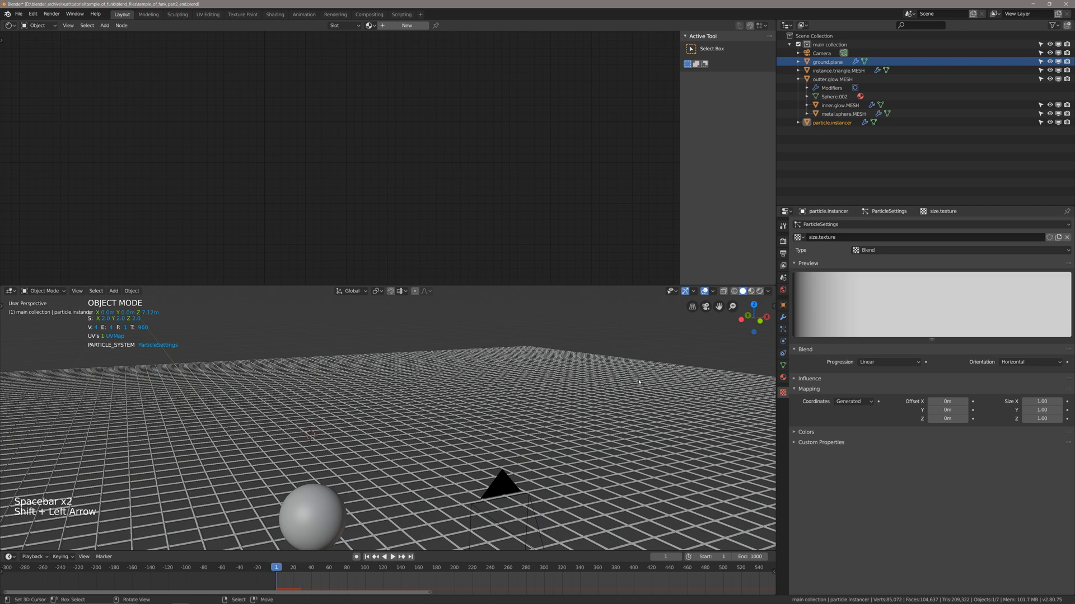
scroll(560, 400, "down", 2)
key("space")
scroll(507, 393, "up", 1)
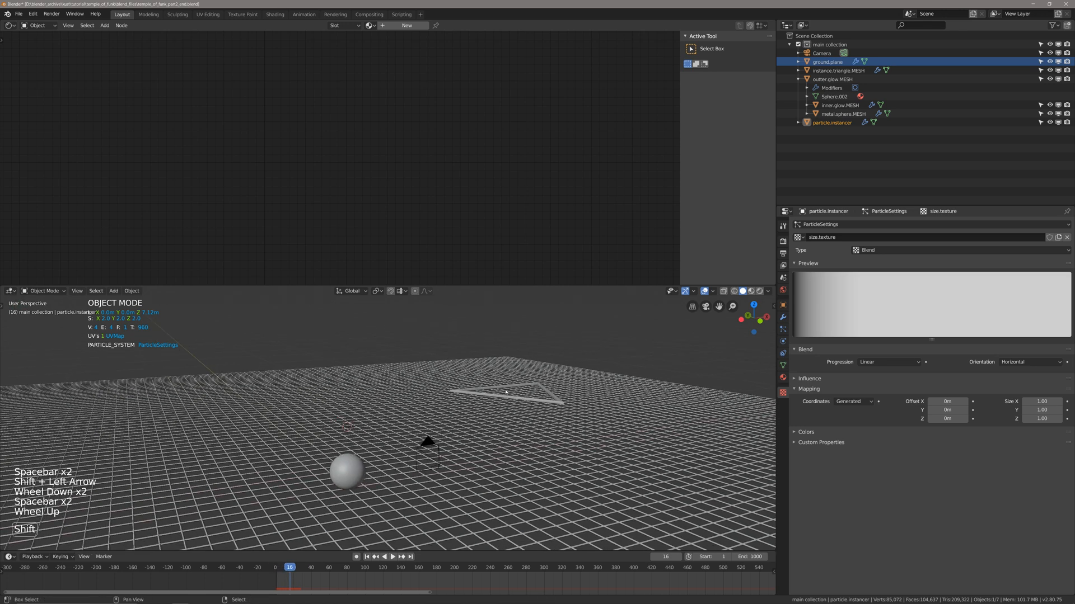
key("shift+Left")
Disable the General Time influence of size.texture and enable its Size influence.
left_click(895, 378)
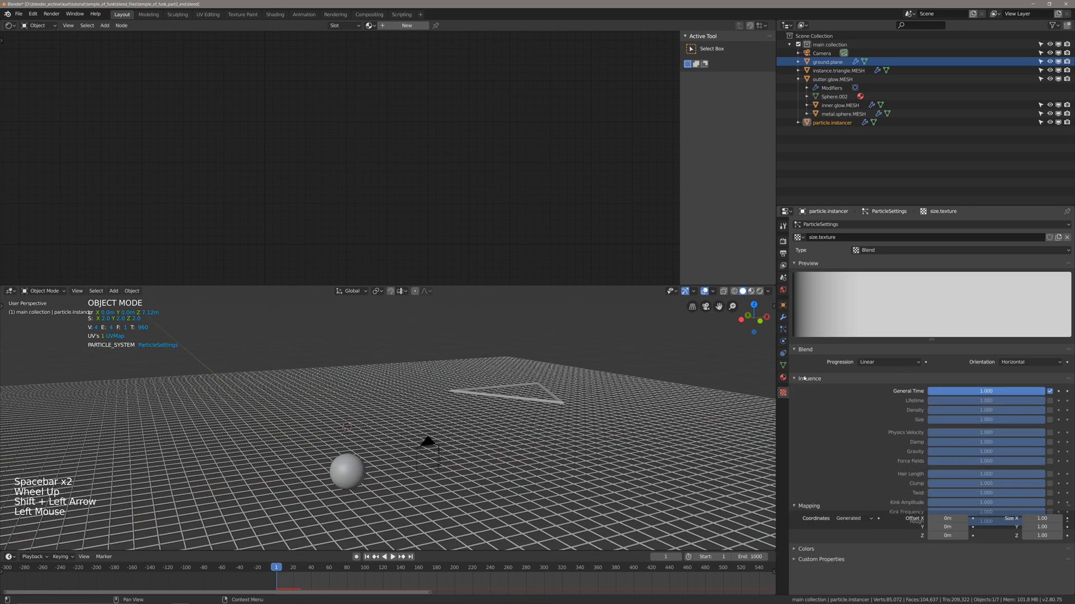
left_click(1050, 391)
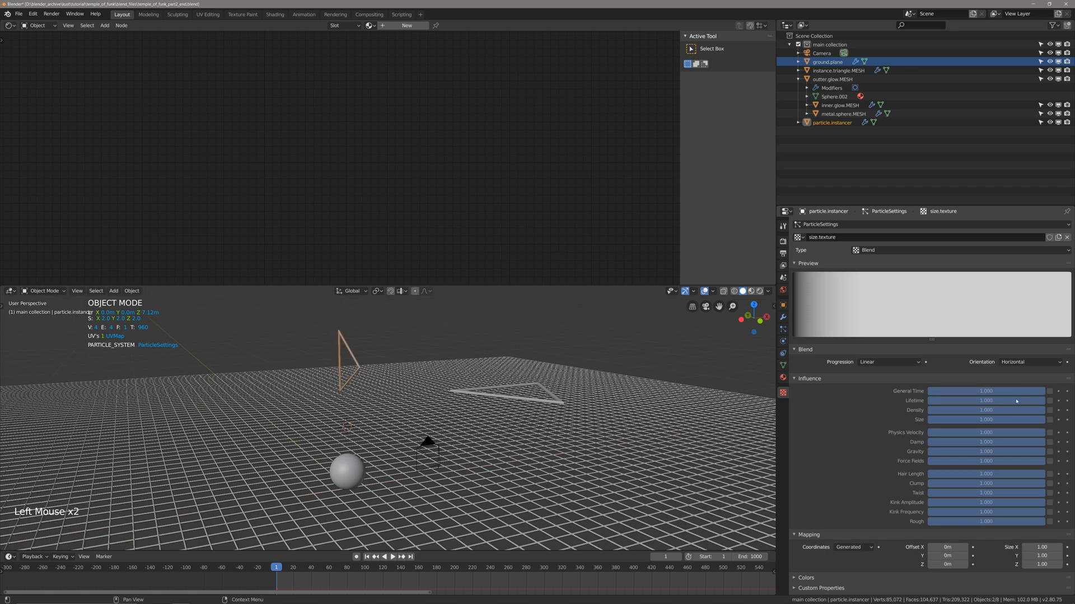
left_click(1050, 420)
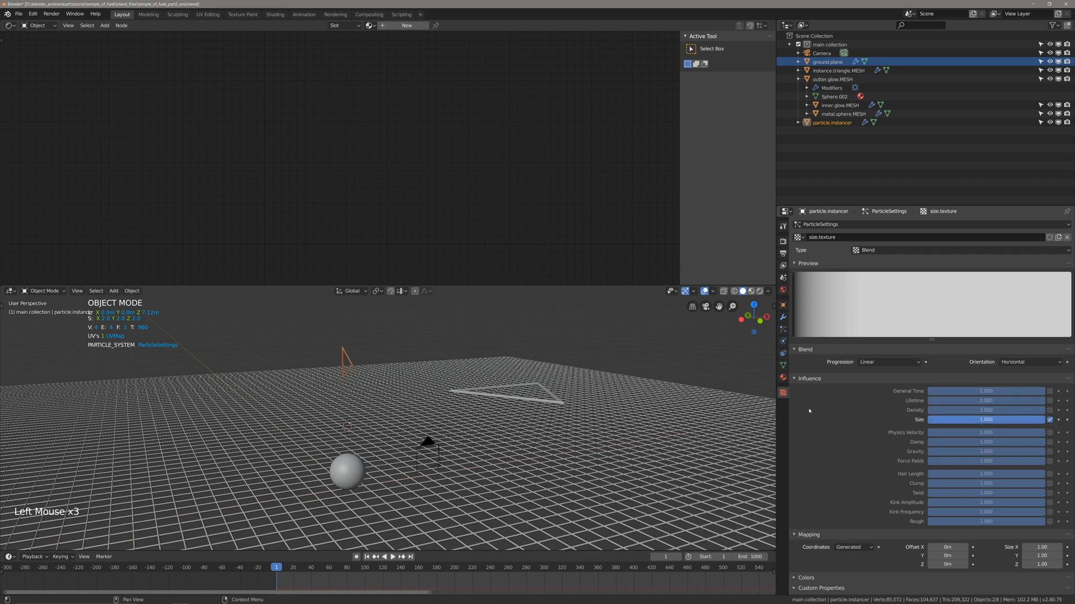
Play the animation from the first frame to check how the texture scales the triangle instances.
key("shift+Left")
key("space")
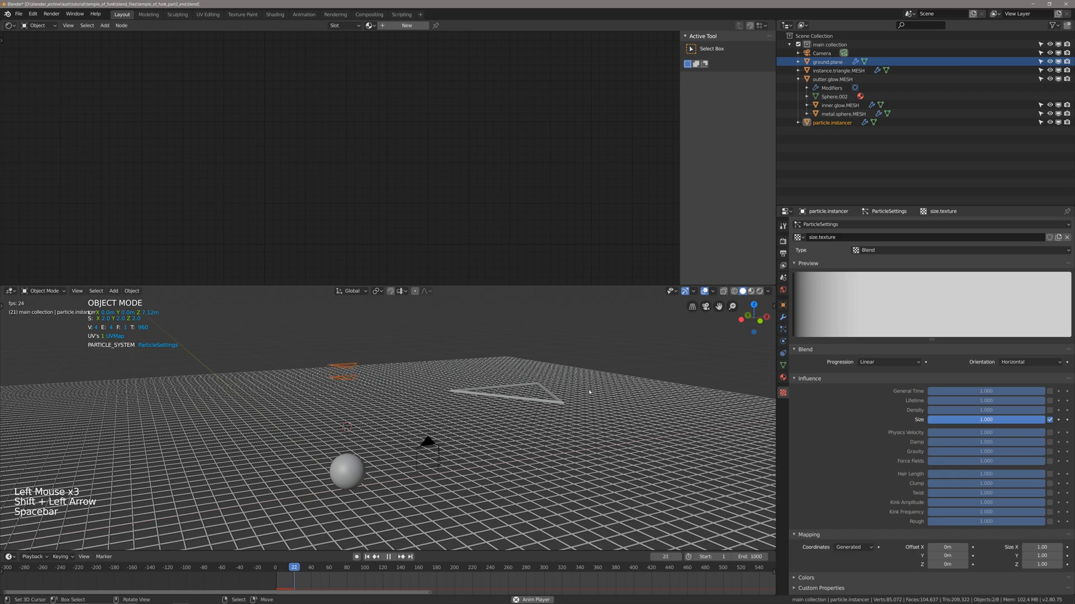
scroll(544, 387, "up", 2)
middle_click_drag(405, 400, 439, 423)
scroll(421, 426, "down", 3)
scroll(421, 427, "up", 2)
key("space")
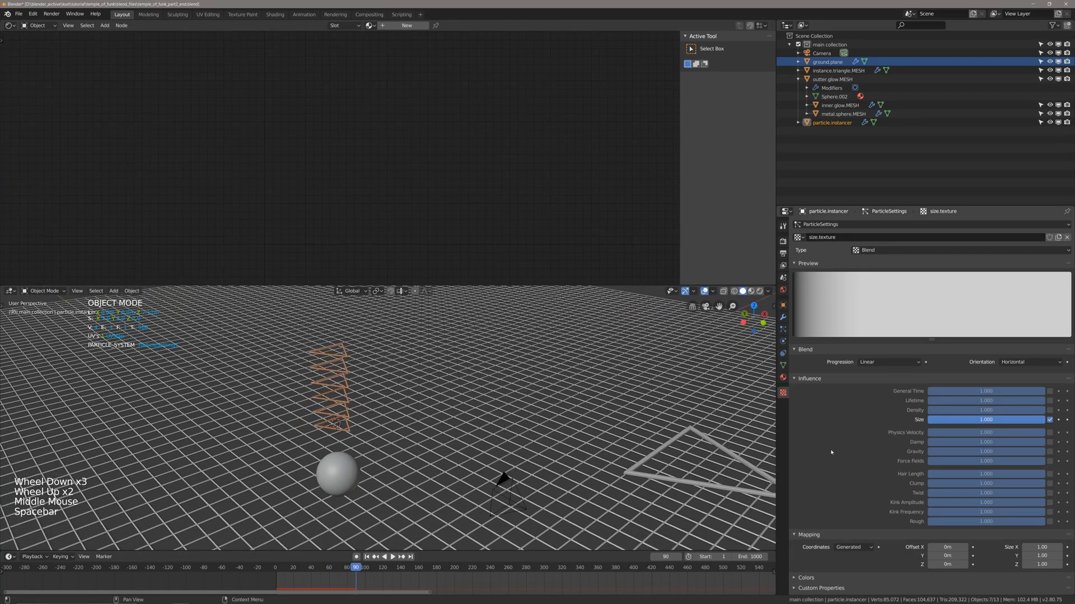
Set the texture's mapping coordinates to Strand / Particle and replay the animation from the first frame.
scroll(849, 440, "down", 5)
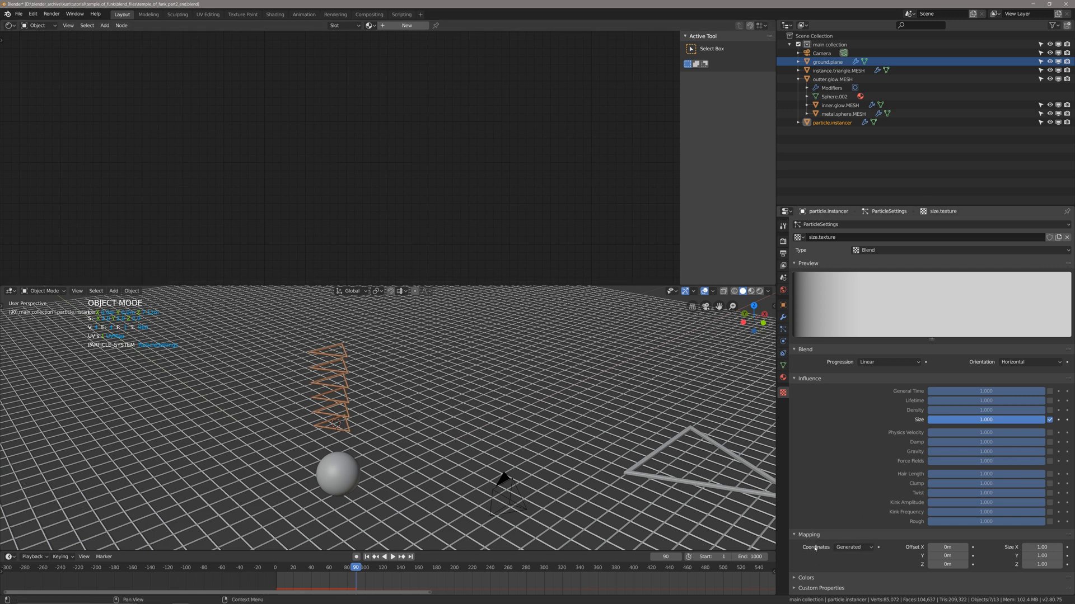
left_click(854, 548)
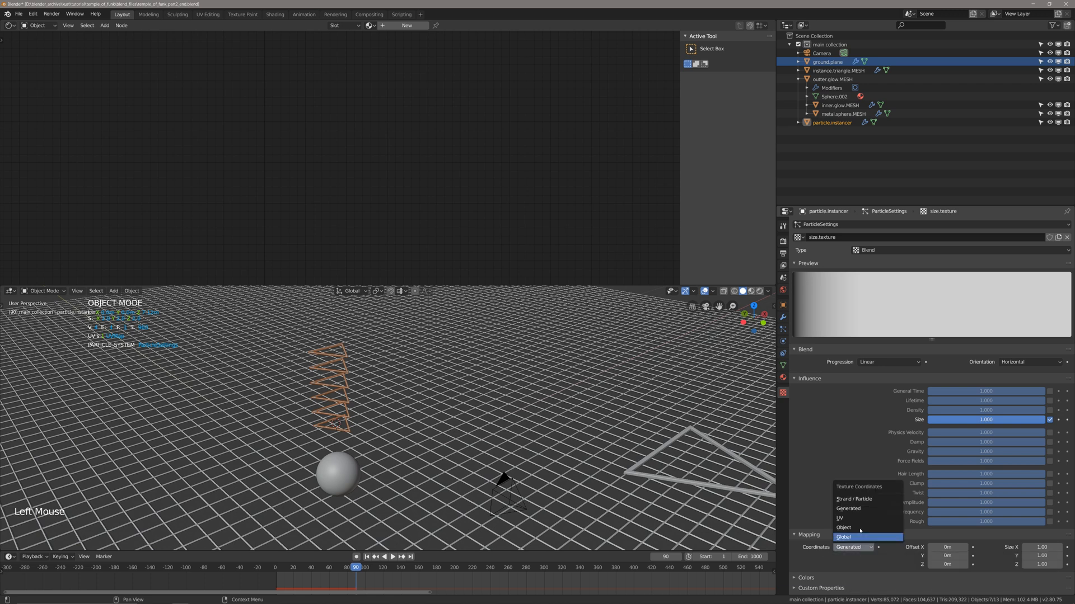
left_click(856, 499)
middle_click_drag(437, 410, 446, 407)
key("space")
key("shift+Left")
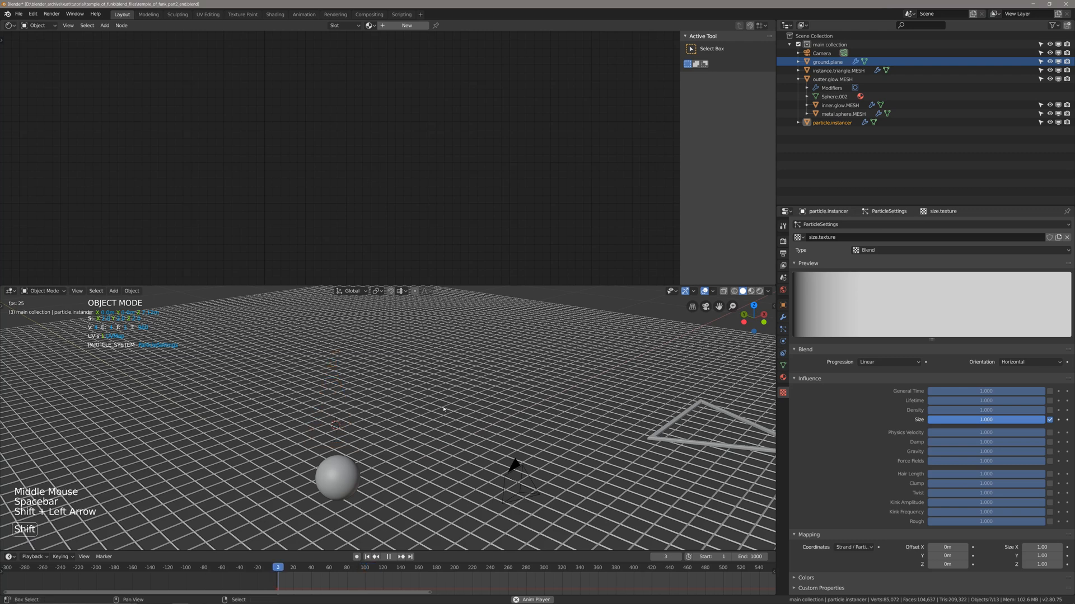
key("space")
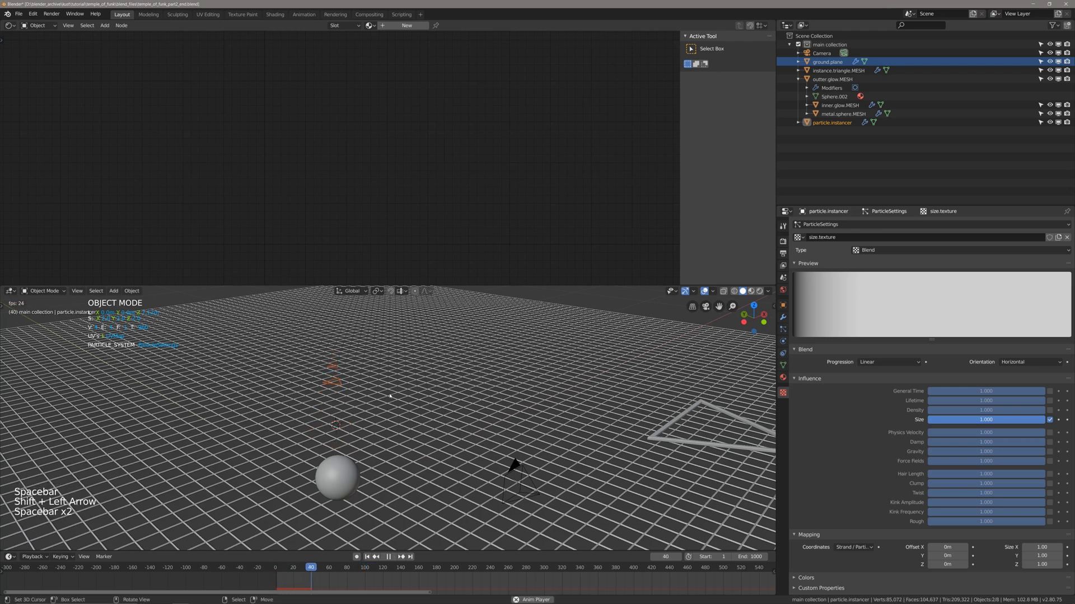
key("space")
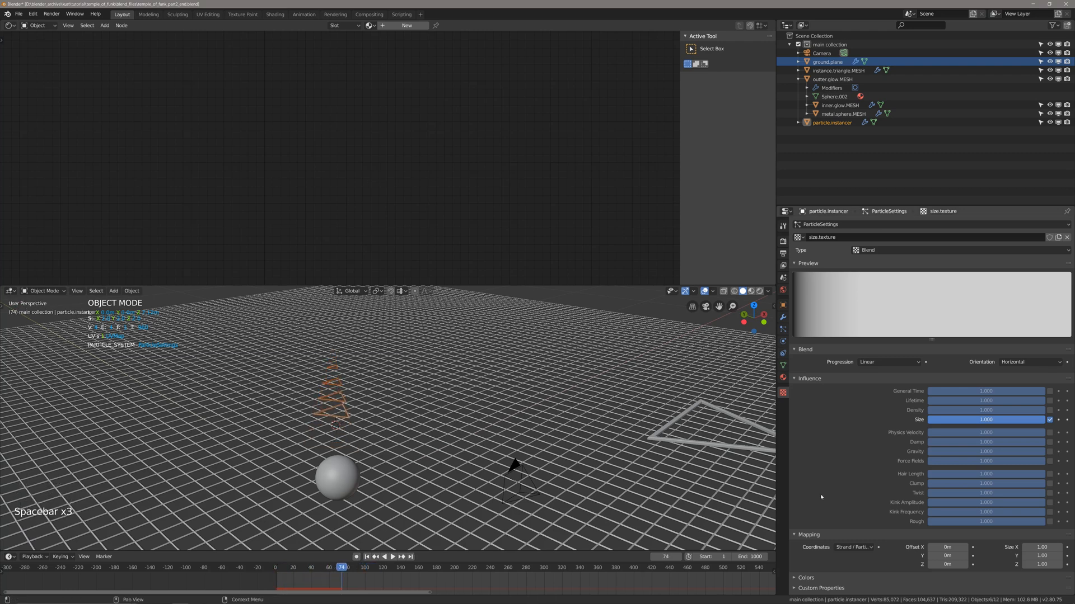
Enable the Color Ramp in size.texture's color settings and flip the ramp.
left_click(796, 578)
scroll(808, 522, "down", 9)
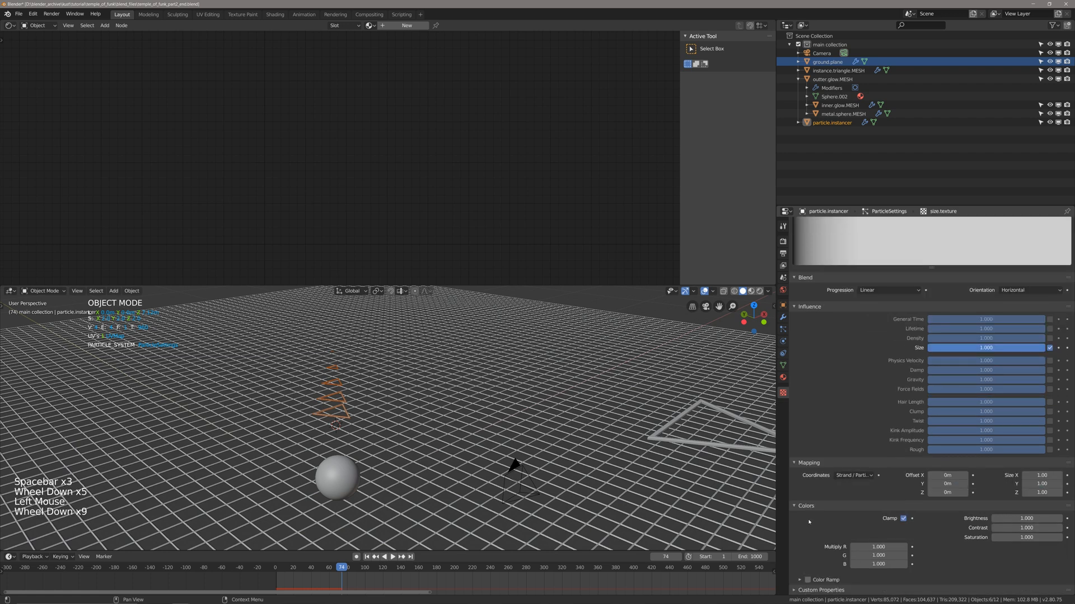
left_click(808, 581)
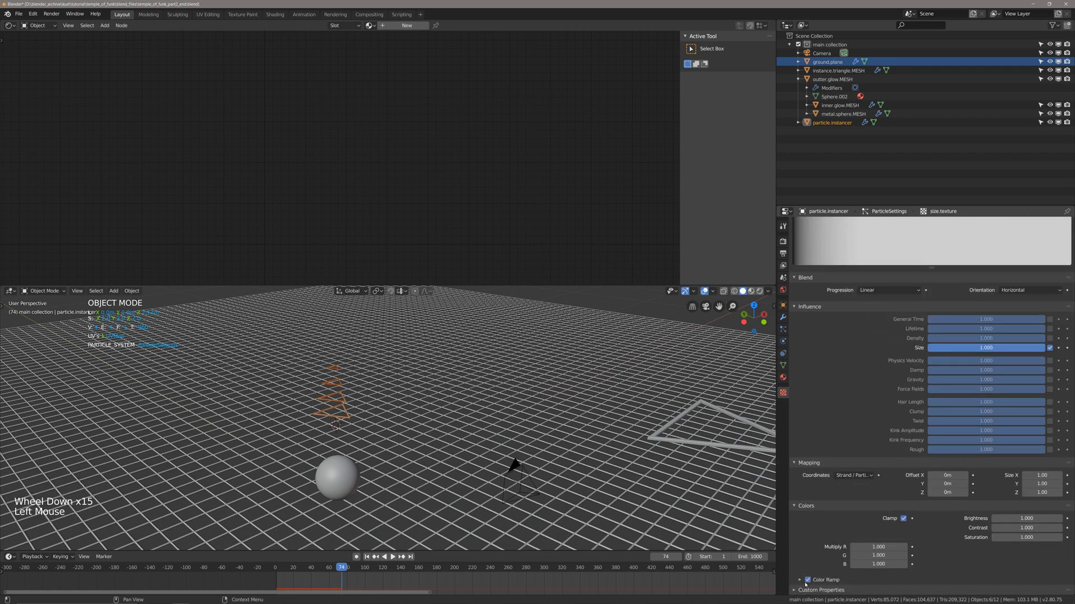
left_click(809, 582)
scroll(812, 531, "down", 5)
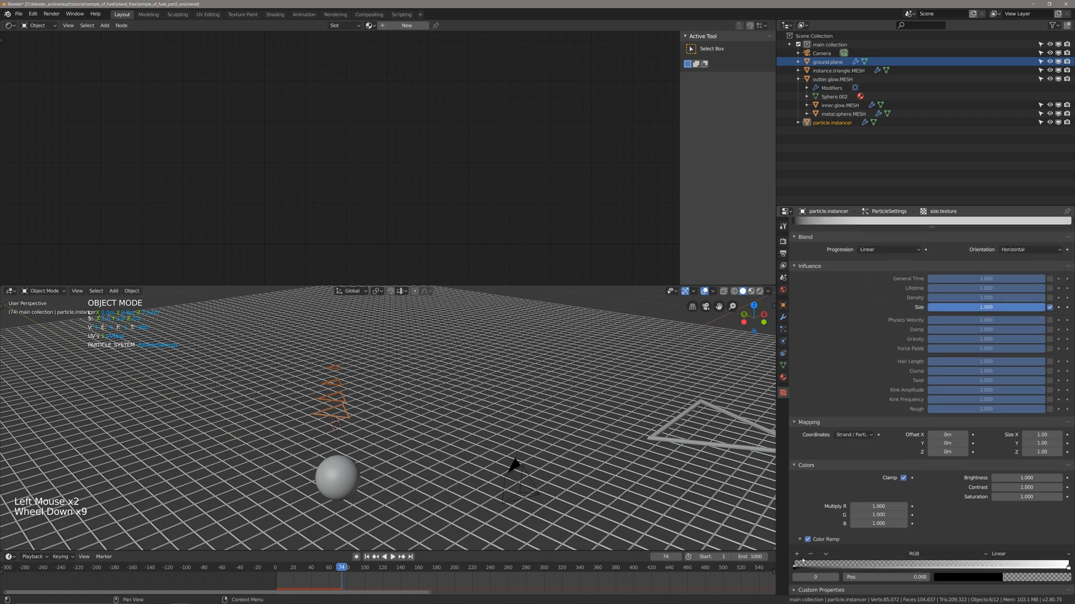
left_click(825, 555)
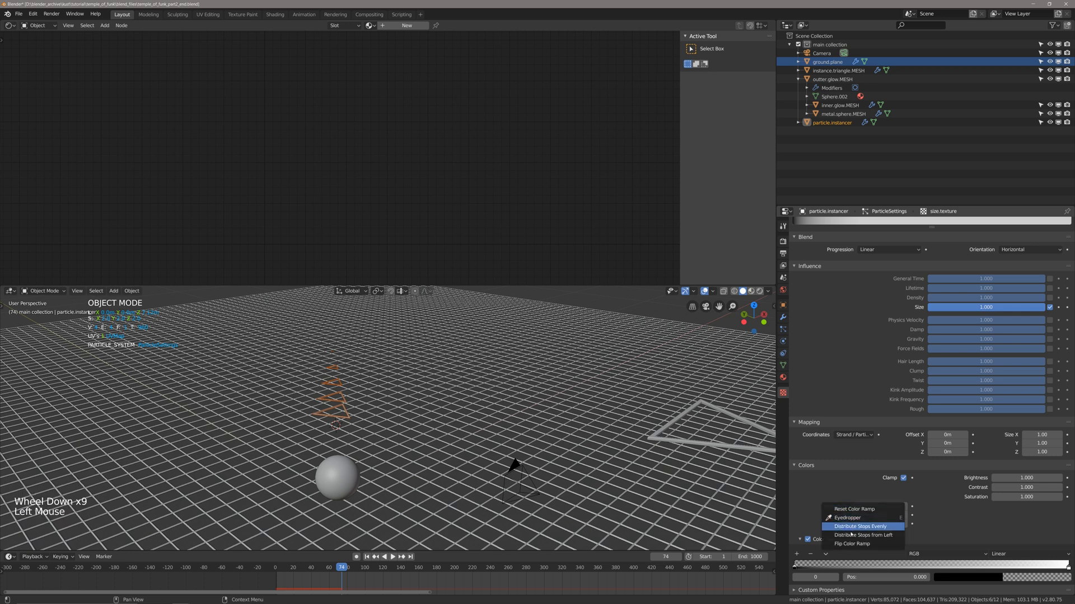
left_click(851, 545)
Play the animation to check how the flipped color ramp scales the falling triangles.
middle_click_drag(511, 468, 492, 456)
key("space")
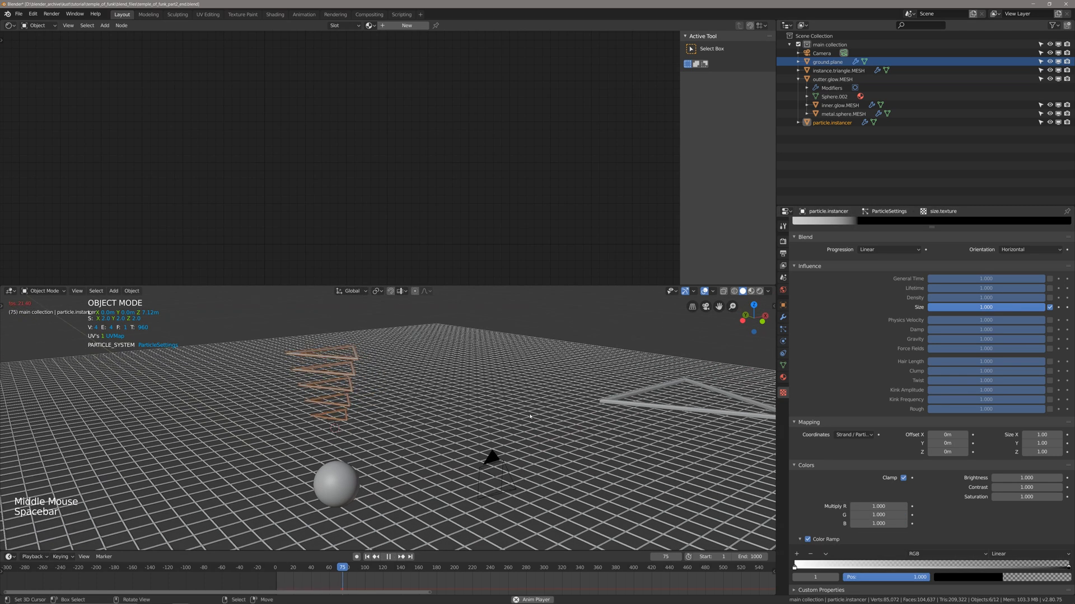
middle_click_drag(528, 416, 504, 411)
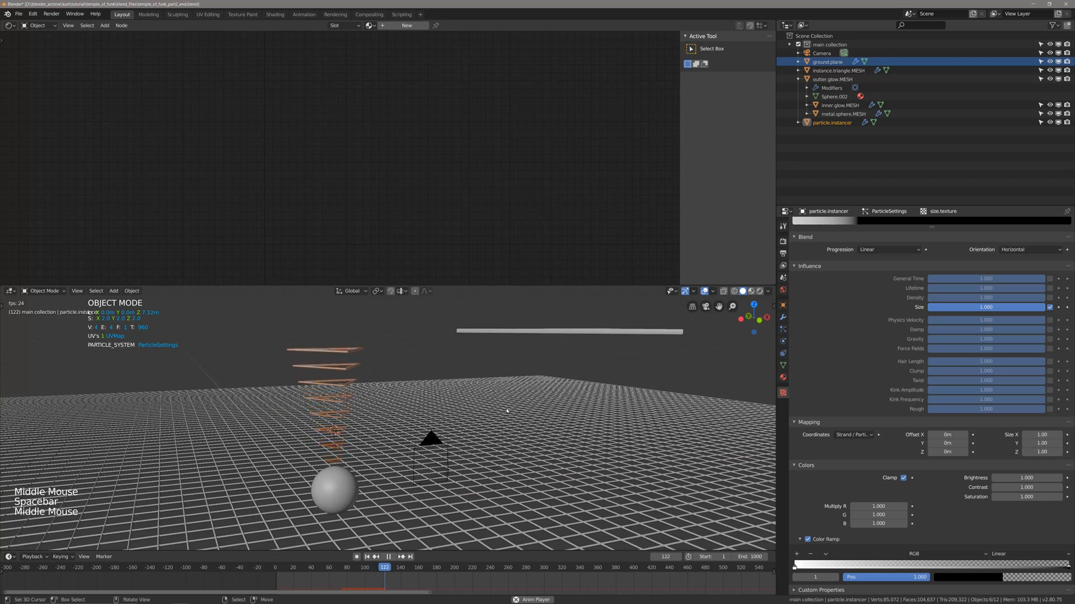
key("space")
key("space")
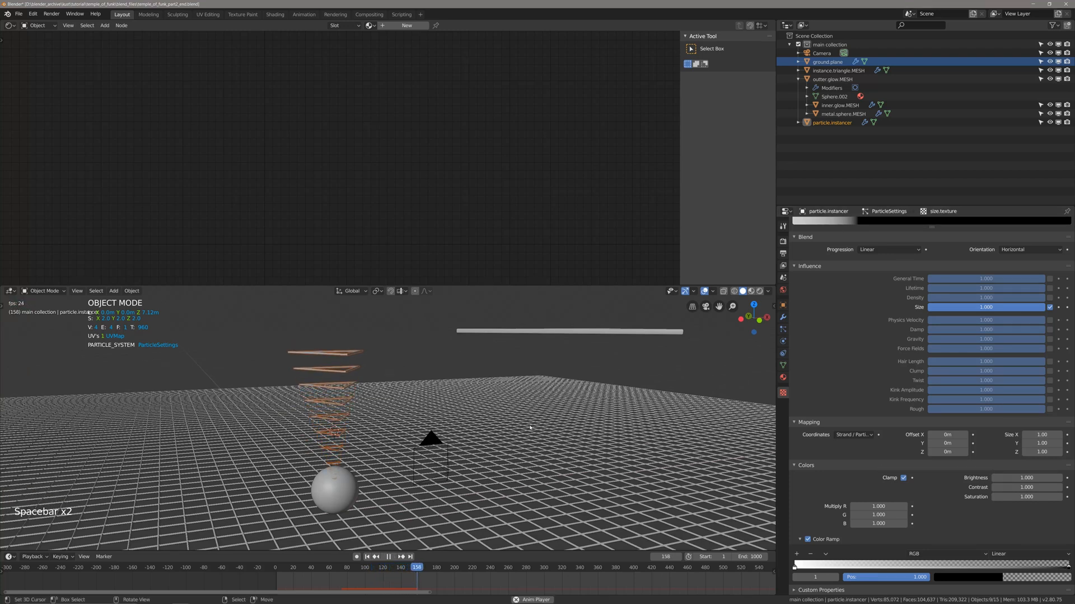
key("space")
Set the contrast of size.texture to 2.
left_click_drag(1022, 487, 1058, 487)
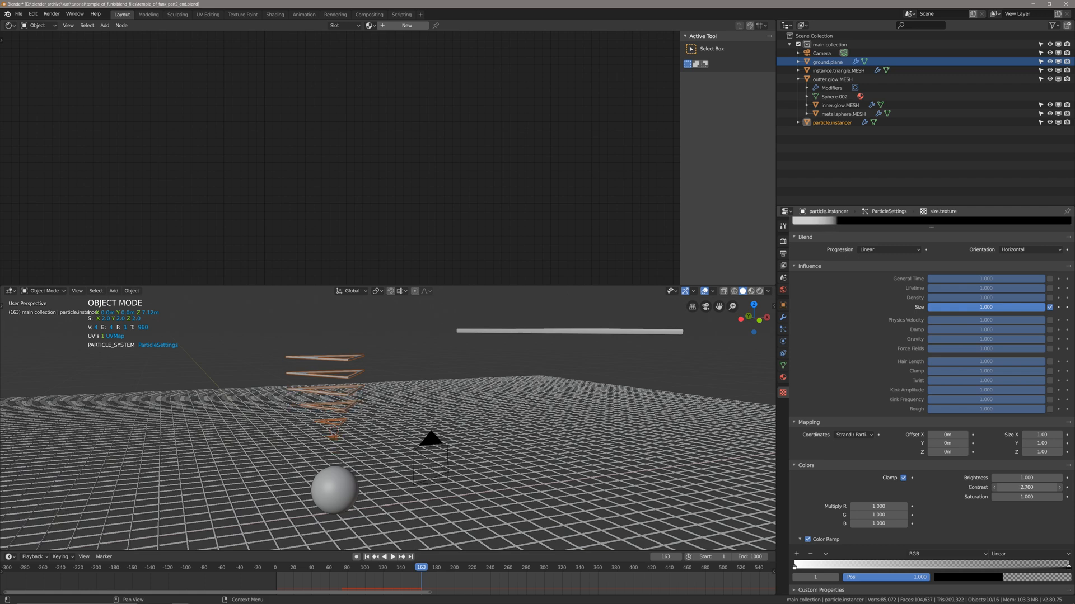
left_click(1025, 487)
type("2")
key("Return")
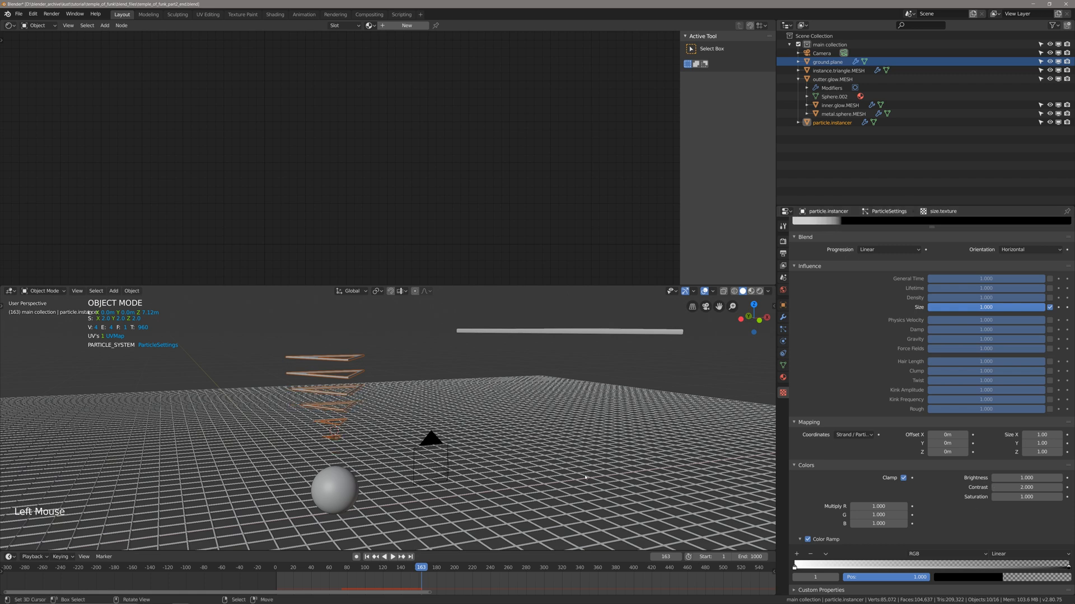
Replay the animation from the first frame to check the effect of the higher contrast on the triangles.
middle_click_drag(594, 474, 564, 443)
key("space")
key("space")
key("space")
key("shift+Left")
key("space")
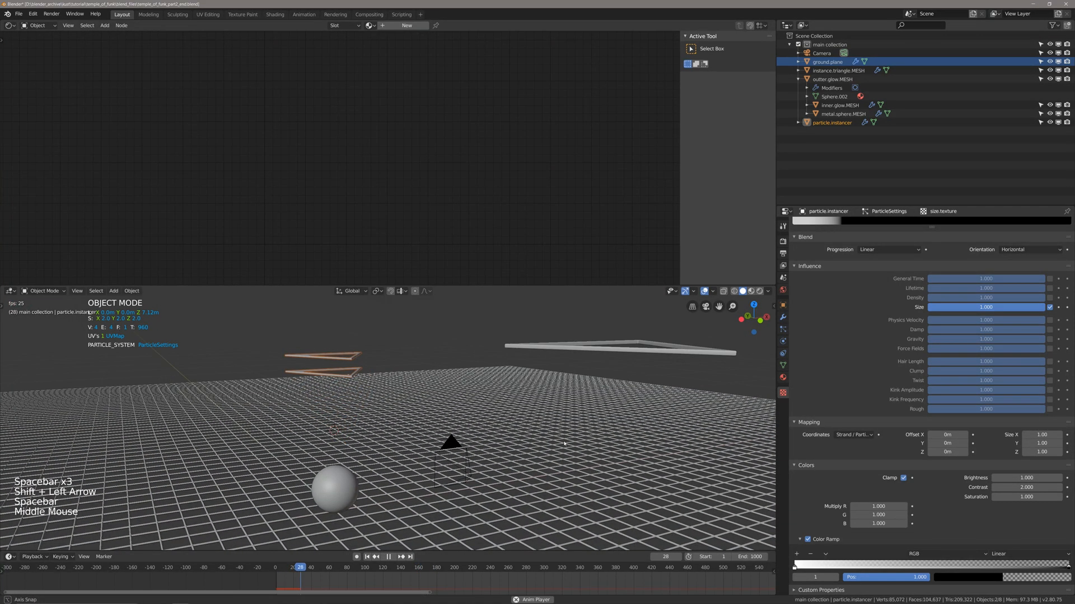
key("Right")
From the camera view, raise the particle.instancer object about 0.81 m along the global Z axis.
key("KP_0")
scroll(503, 472, "up", 3)
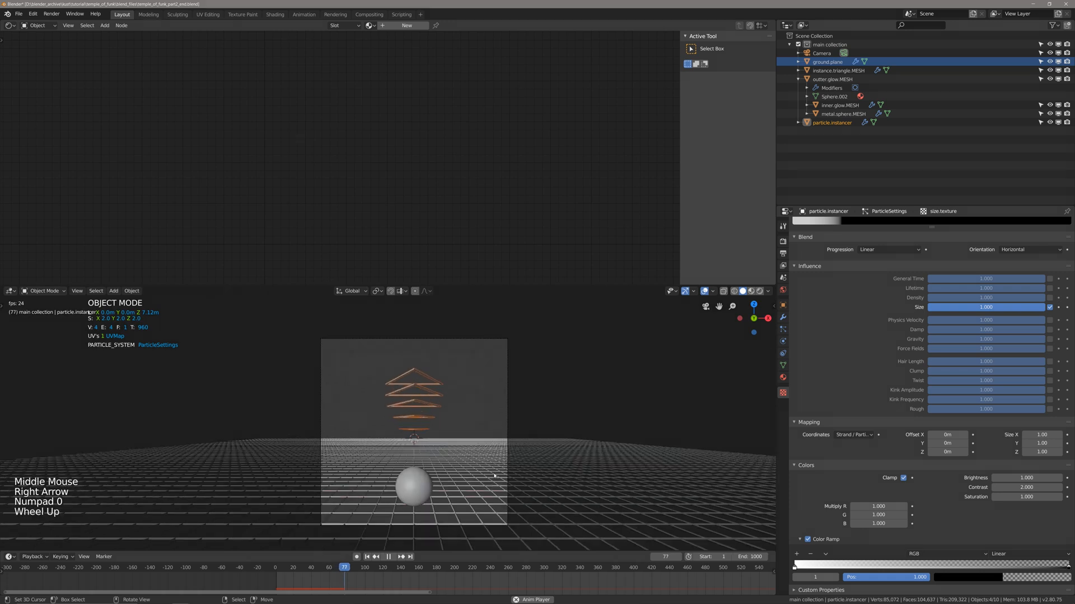
key("g")
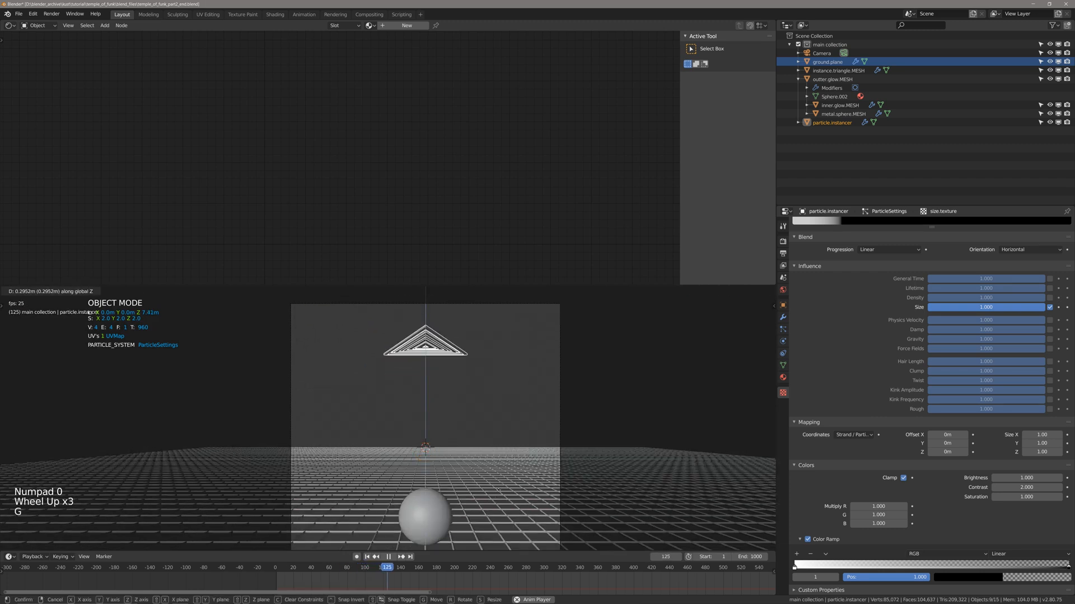
left_click(507, 481)
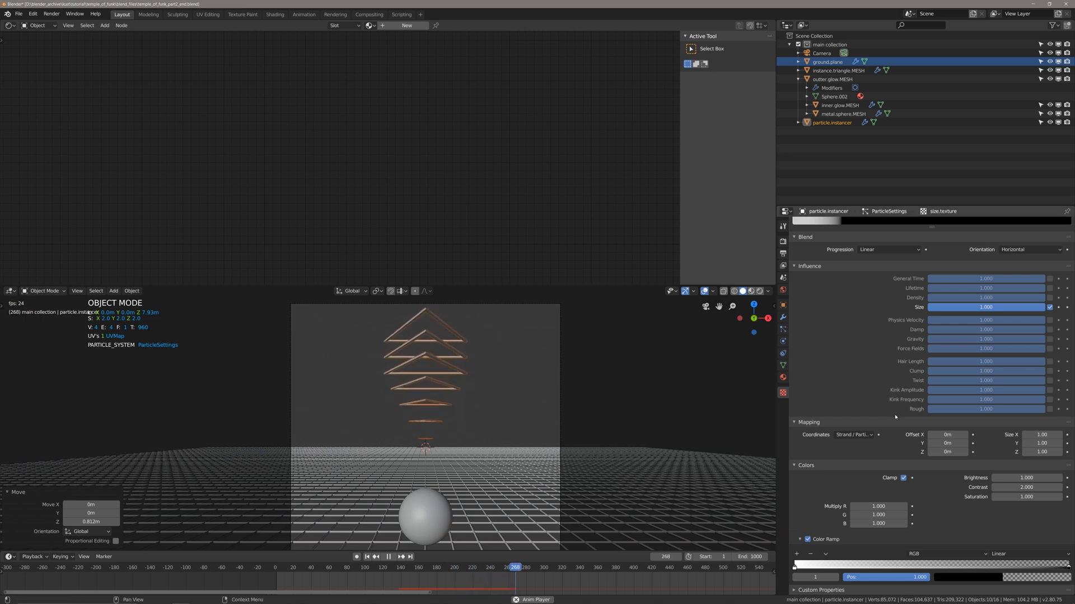
Try shifting the color ramp's white and black stops inward with playback stopped, and return them to the ramp's ends.
scroll(904, 481, "down", 5)
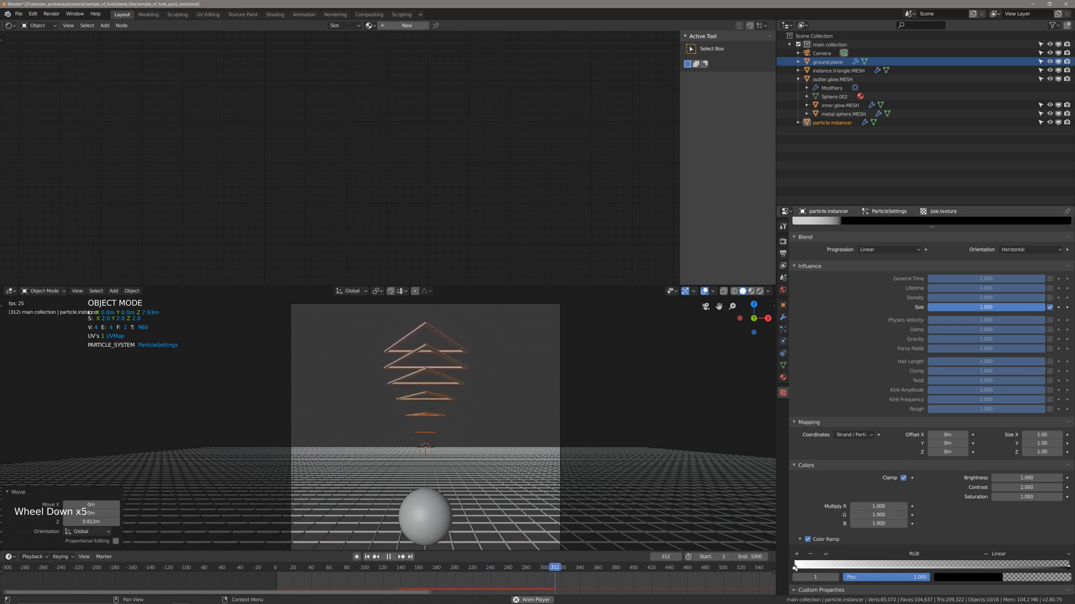
left_click_drag(795, 569, 814, 570)
key("space")
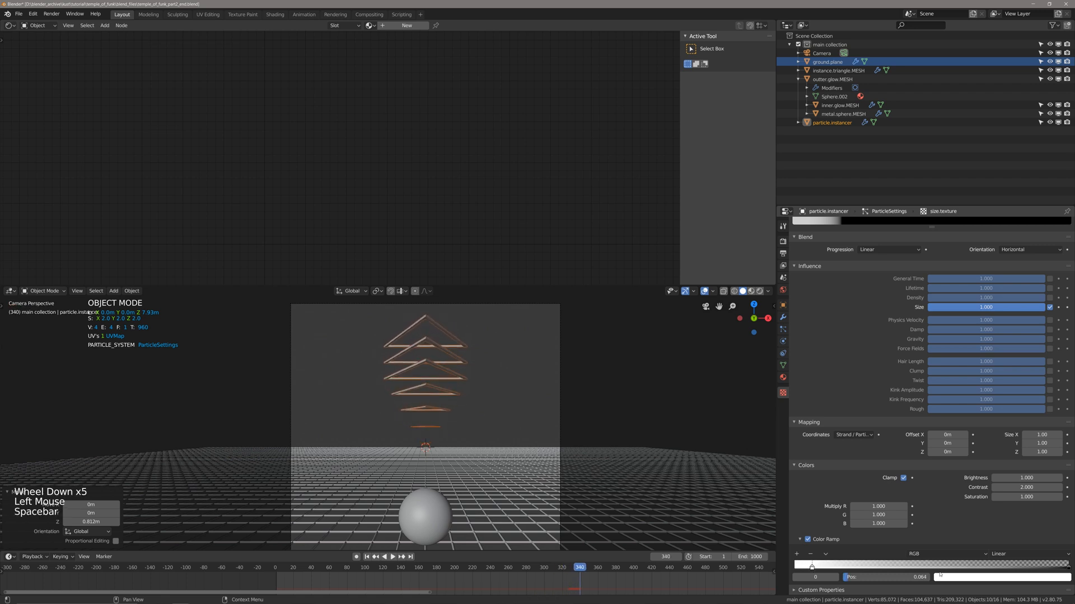
left_click(1066, 568)
mouse_move(1057, 567)
left_mouse_down()
mouse_move(1005, 569)
mouse_move(1070, 569)
left_mouse_up()
left_click_drag(807, 570, 785, 567)
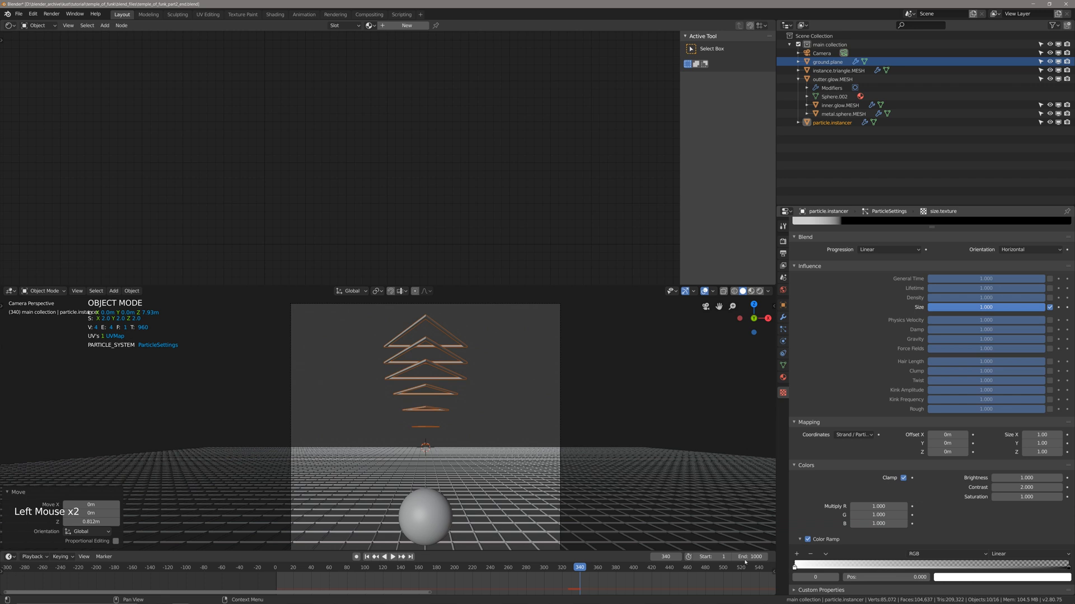
mouse_move(1071, 569)
left_mouse_down()
mouse_move(946, 569)
mouse_move(1071, 569)
left_mouse_up()
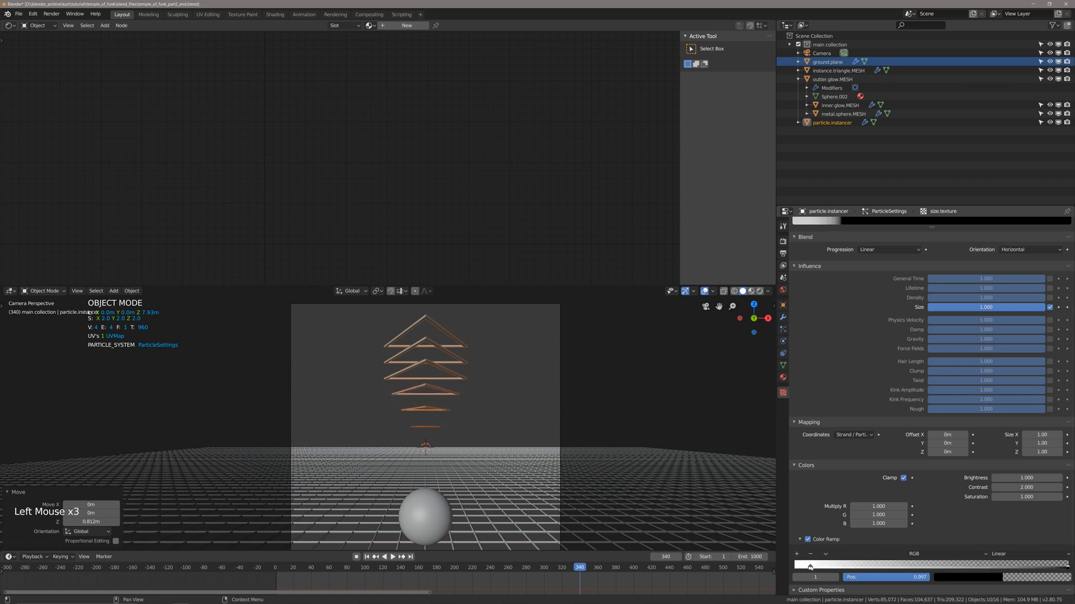
mouse_move(810, 567)
left_mouse_down()
mouse_move(907, 567)
mouse_move(795, 568)
left_mouse_up()
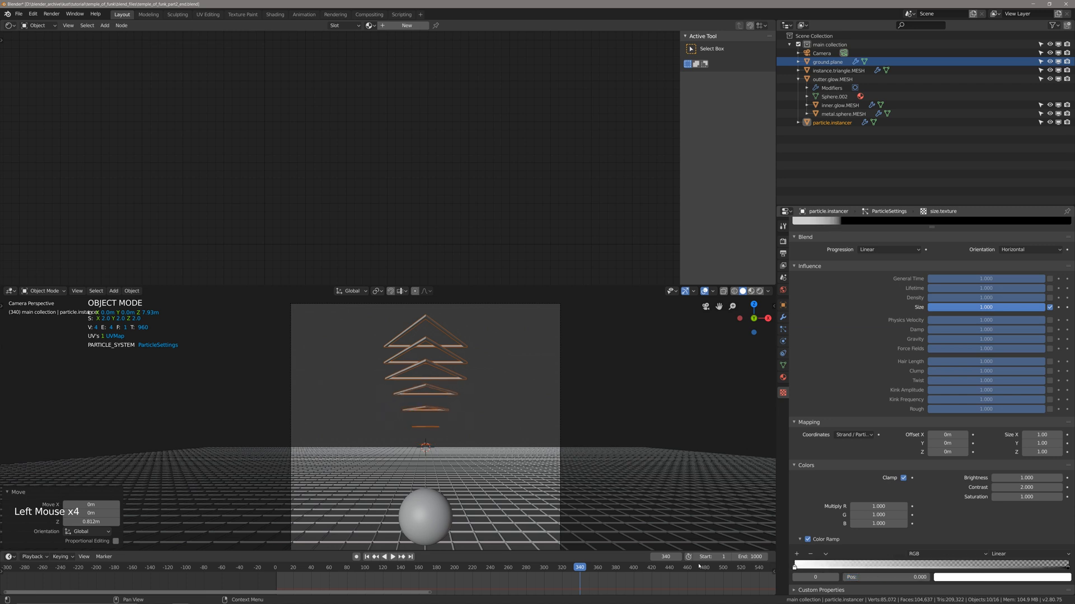
Lower the contrast of size.texture to 1.8.
scroll(856, 500, "up", 3)
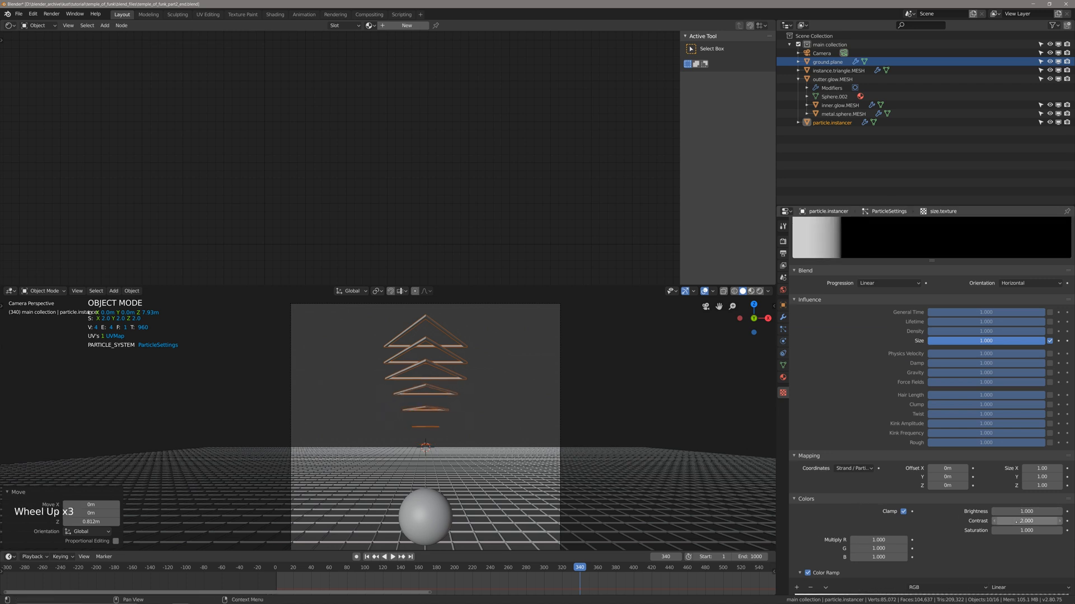
mouse_move(1026, 521)
left_mouse_down("shift")
mouse_move(1002, 521)
mouse_move(1067, 521)
mouse_move(1008, 521)
left_mouse_up("shift")
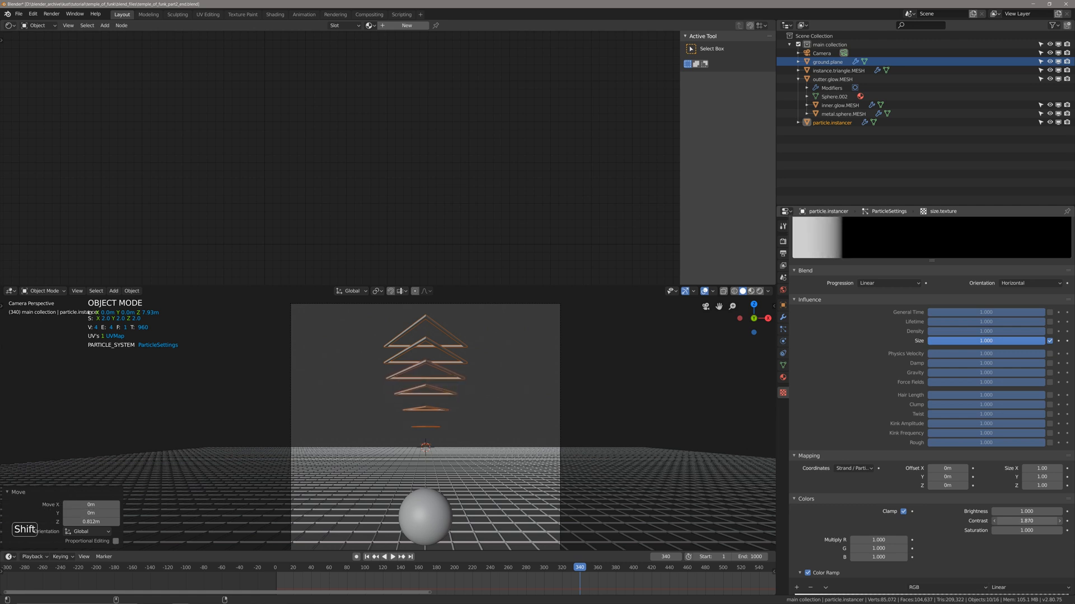
left_click(1018, 521)
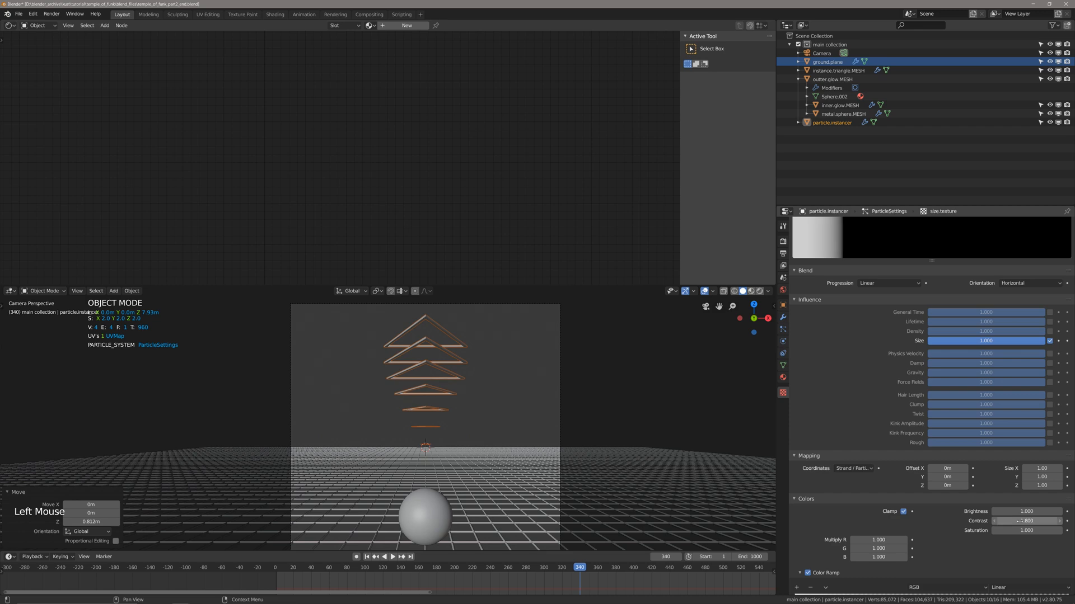
scroll(940, 401, "up", 8)
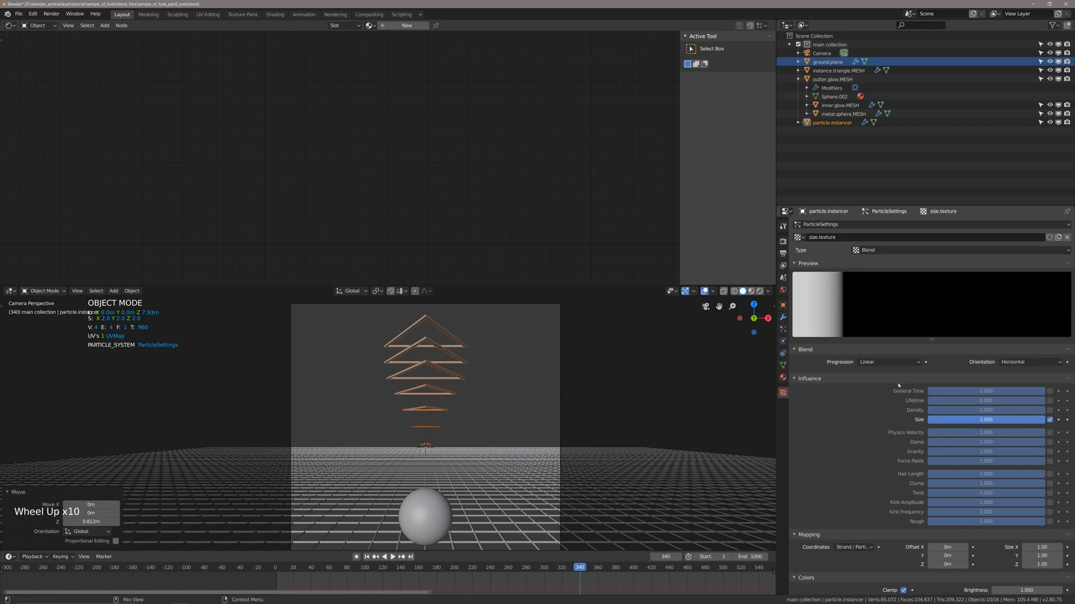
scroll(898, 385, "down", 13)
scroll(366, 302, "up", 1)
Snap the 3D cursor to the particle.instancer object, clear the selection and save the file.
middle_click_drag(358, 296, 581, 461)
scroll(580, 460, "down", 4)
scroll(580, 461, "up", 1, "shift")
middle_click_drag(512, 428, 486, 430, "shift")
scroll(506, 418, "up", 2)
key("alt+a")
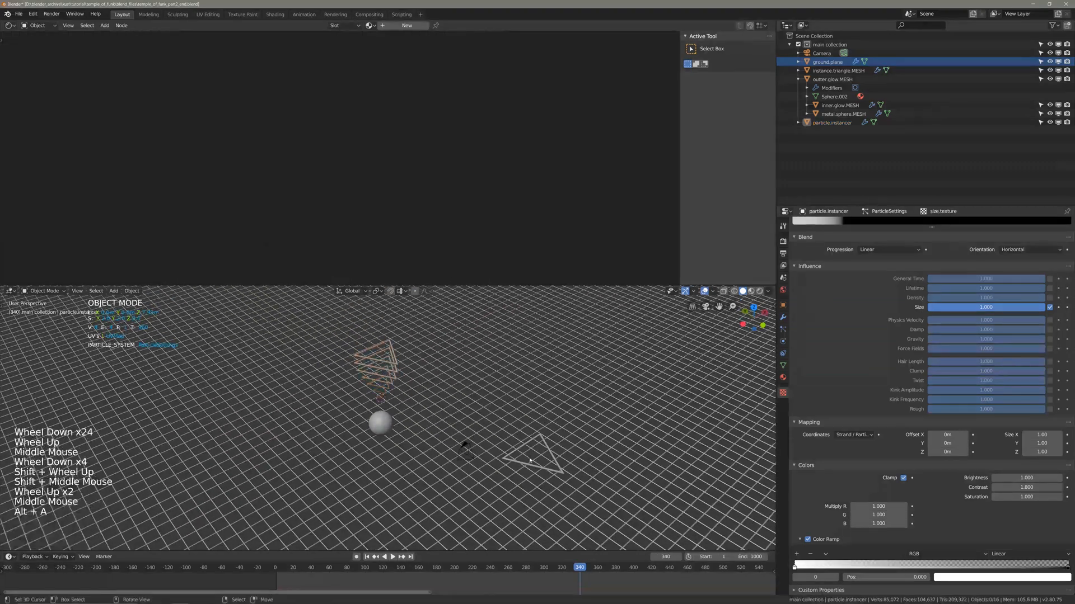
right_click(530, 459)
right_click(530, 459)
right_click(383, 361)
key("shift+s")
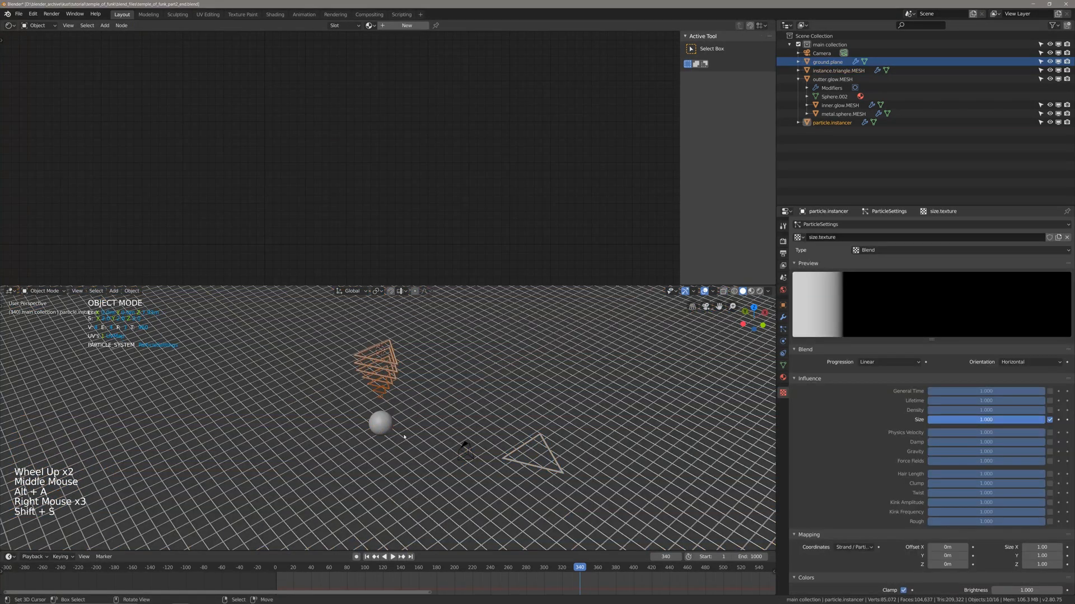
key("alt+a")
key("ctrl+s")
Try to move instance.triangle.MESH to the 3D cursor, and undo the snap.
right_click(529, 456)
scroll(529, 456, "up", 1, "shift")
mouse_move(529, 456)
middle_mouse_down("shift")
mouse_move(542, 477)
mouse_move(456, 444)
mouse_move(471, 429)
mouse_move(521, 421)
mouse_move(586, 439)
mouse_move(597, 459)
mouse_move(587, 456)
middle_mouse_up("shift")
scroll(543, 477, "up", 1)
scroll(455, 443, "up", 1, "shift")
key("shift+s")
scroll(450, 404, "up", 2)
key("ctrl+z")
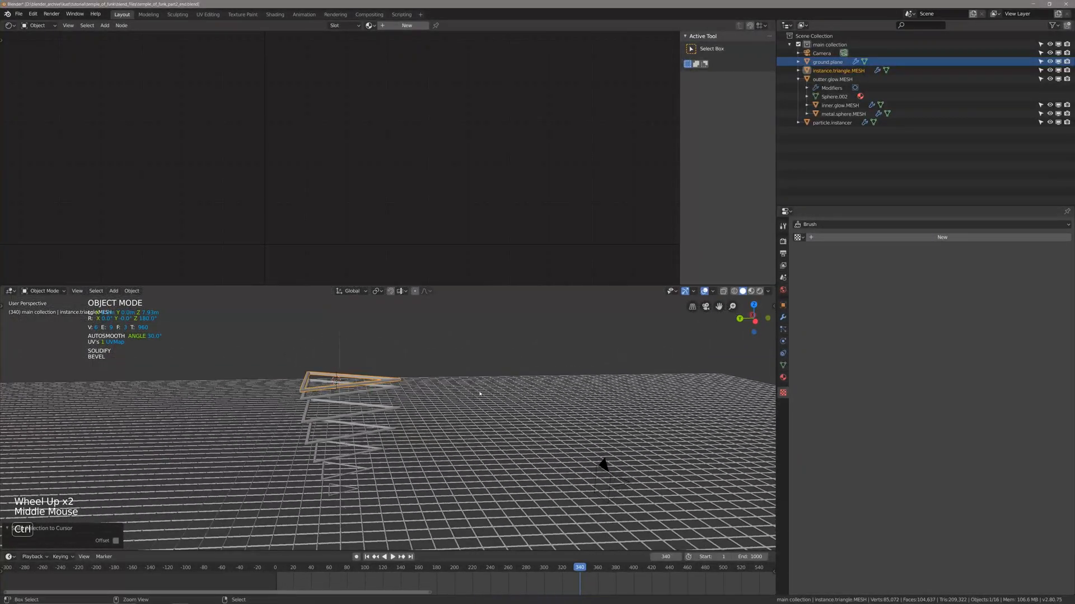
Save the file with nothing selected, and reselect the particle.instancer object.
middle_click_drag(484, 395, 443, 386)
key("alt+a")
scroll(493, 400, "down", 1)
key("ctrl+s")
scroll(442, 386, "up", 2)
right_click(398, 325)
middle_click_drag(398, 324, 492, 398, "shift")
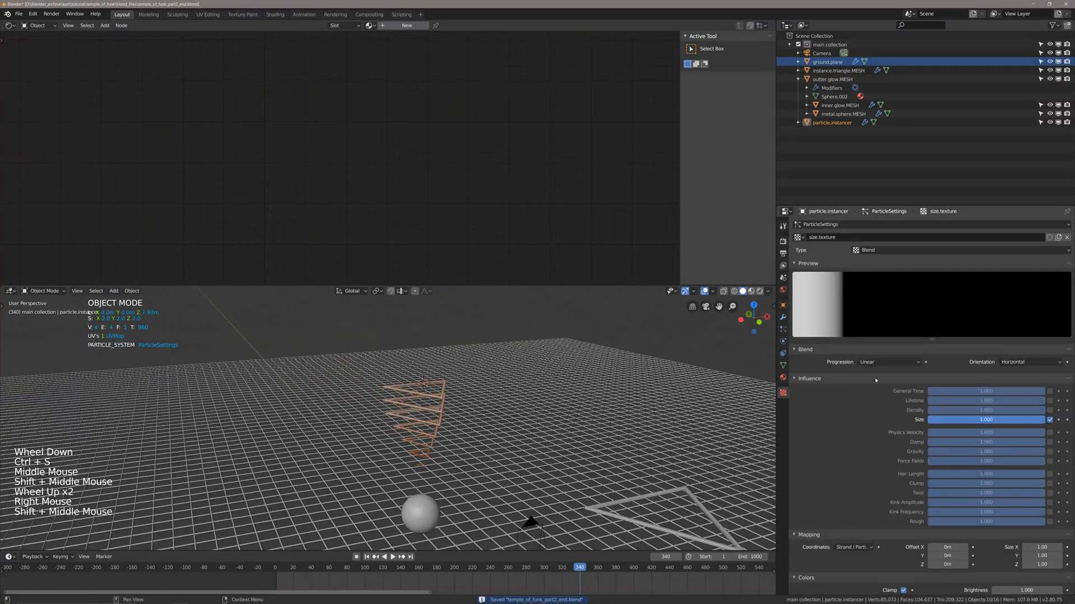
scroll(969, 431, "down", 7)
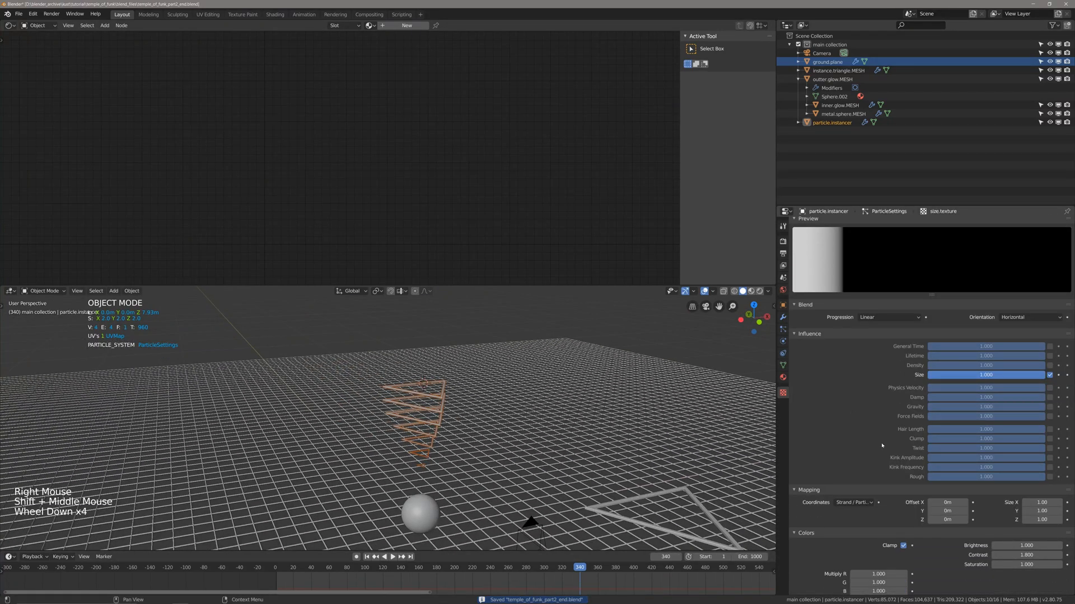
scroll(923, 478, "down", 3)
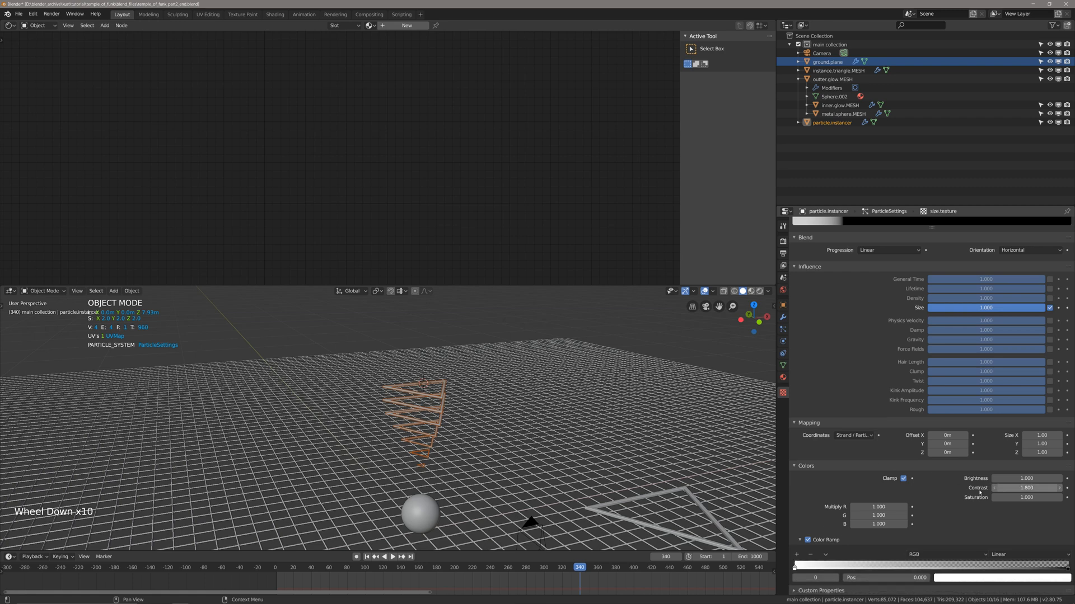
scroll(977, 479, "down", 5)
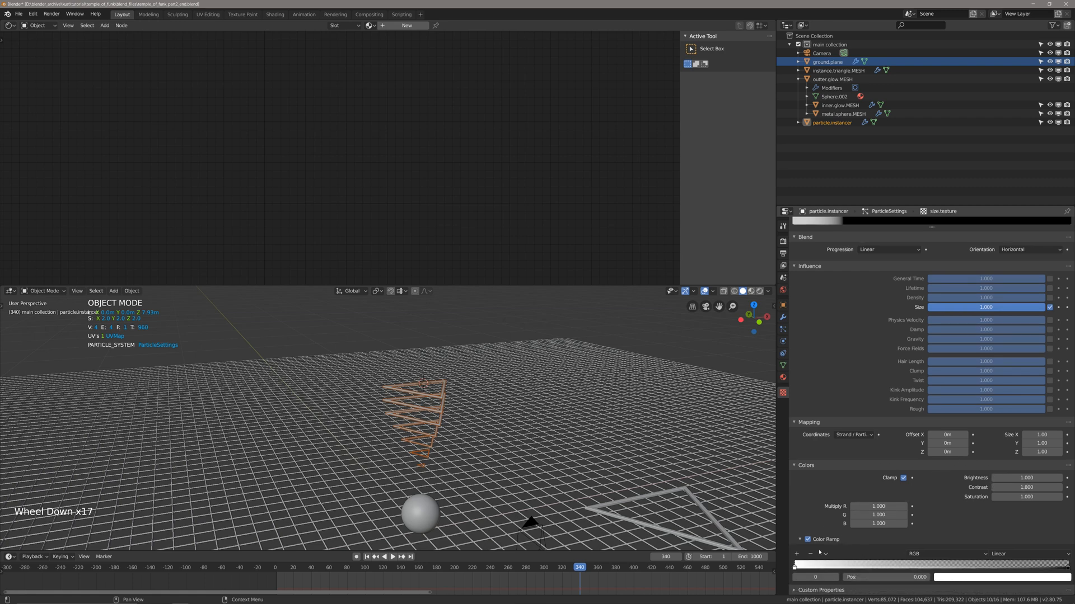
middle_click_drag(536, 444, 528, 419)
middle_click_drag(434, 431, 449, 433)
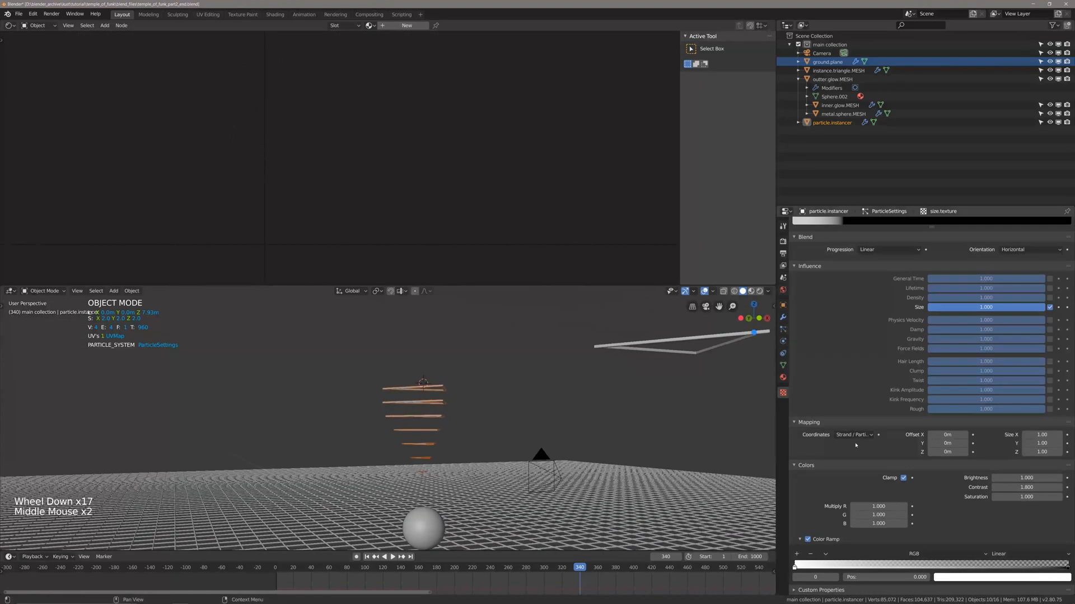
scroll(855, 445, "up", 19)
Set the particle lifetime of particle.instancer to 100 frames and save the file.
left_click(783, 329)
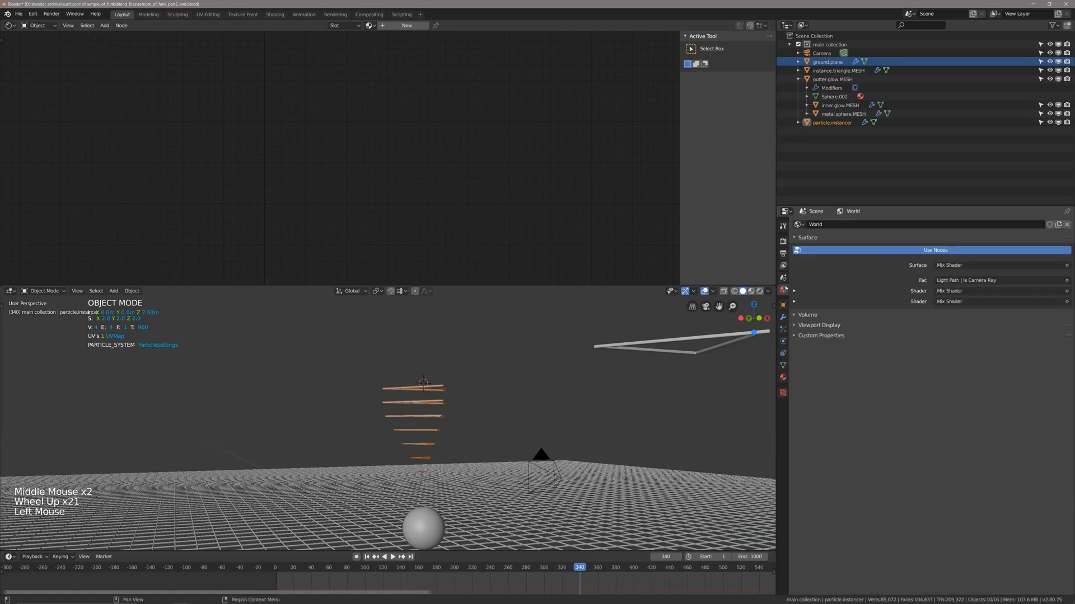
left_click(784, 316)
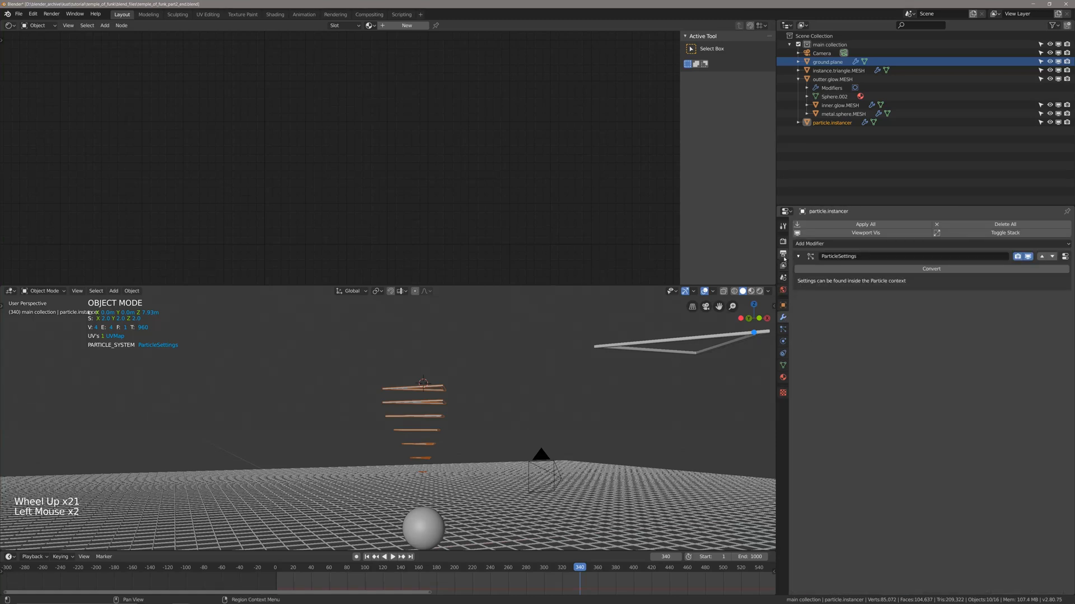
left_click(783, 329)
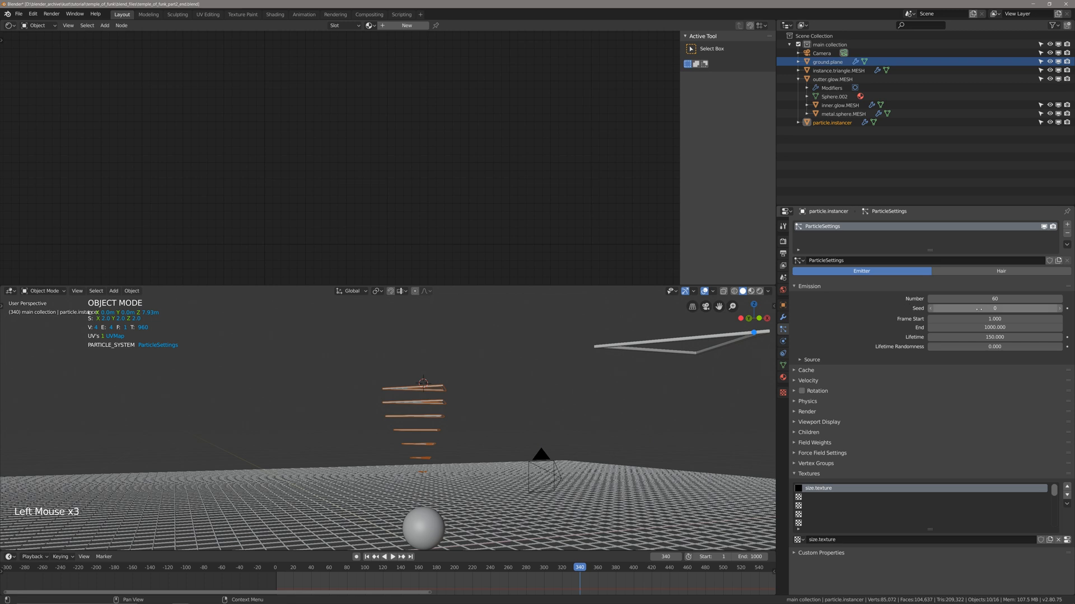
left_click(982, 338)
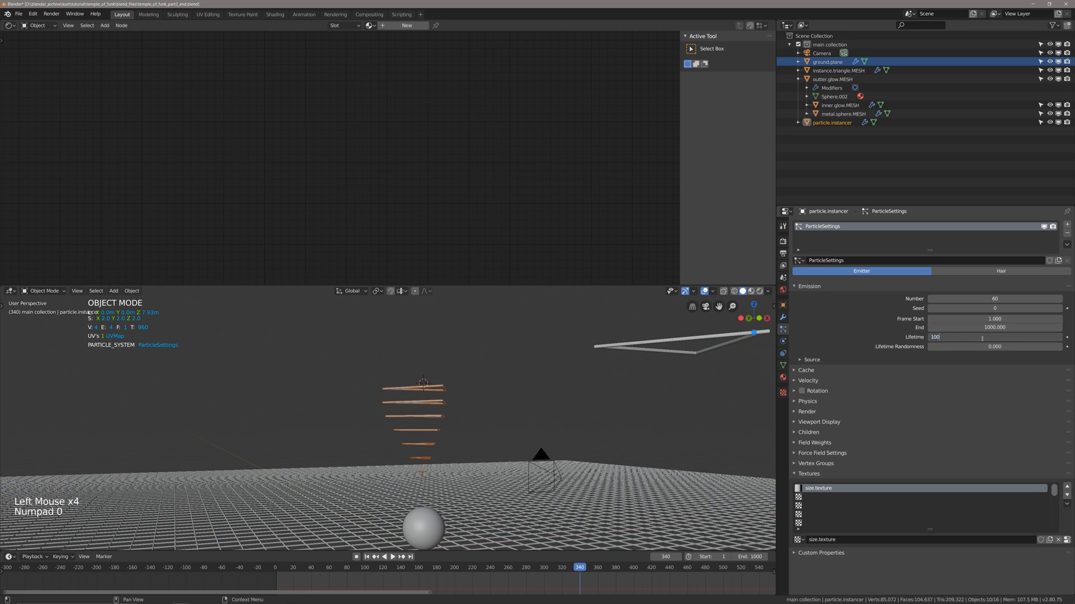
type("100")
key("Return")
key("ctrl+s")
Play the animation from the first frame and watch the particles through the scene camera.
key("shift+Left")
key("space")
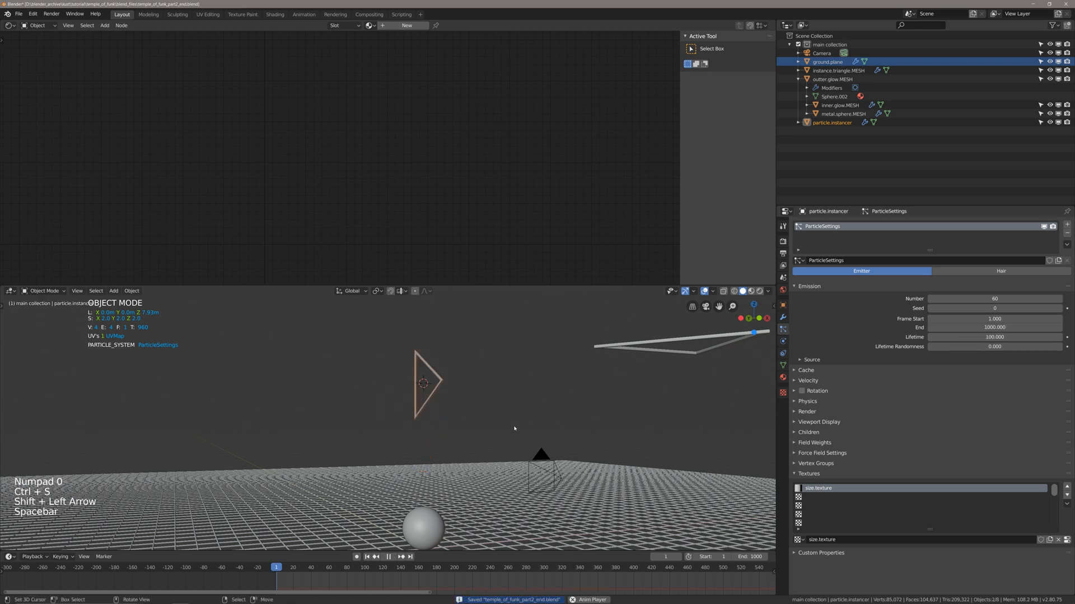
middle_click_drag(502, 432, 497, 408)
key("KP_0")
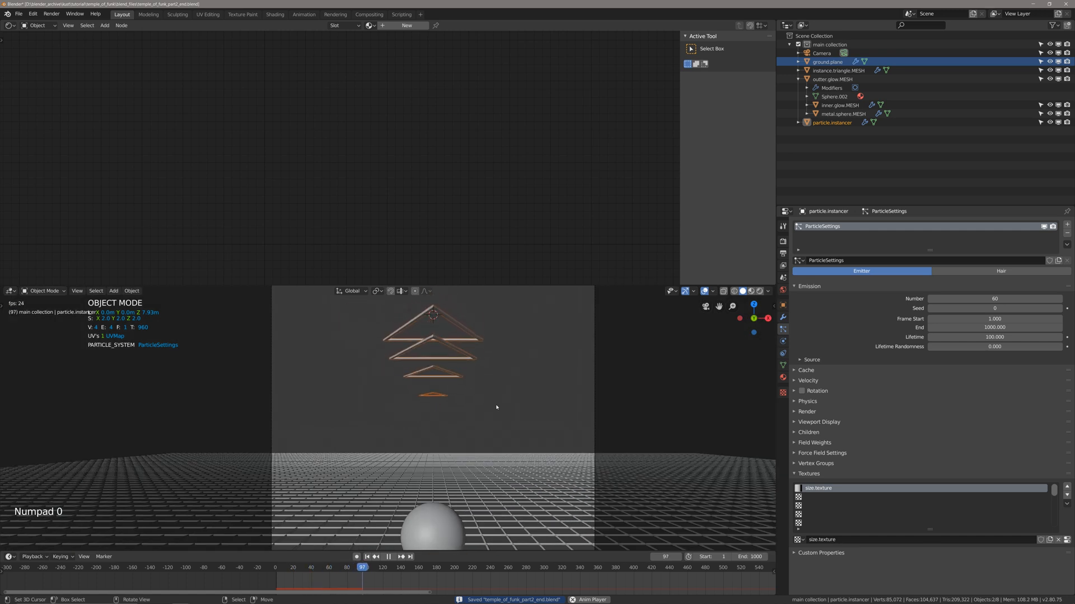
Lower the particle.instancer object along Z to a height of about 6.66 m above the sphere.
key("g")
key("z")
left_click(509, 426)
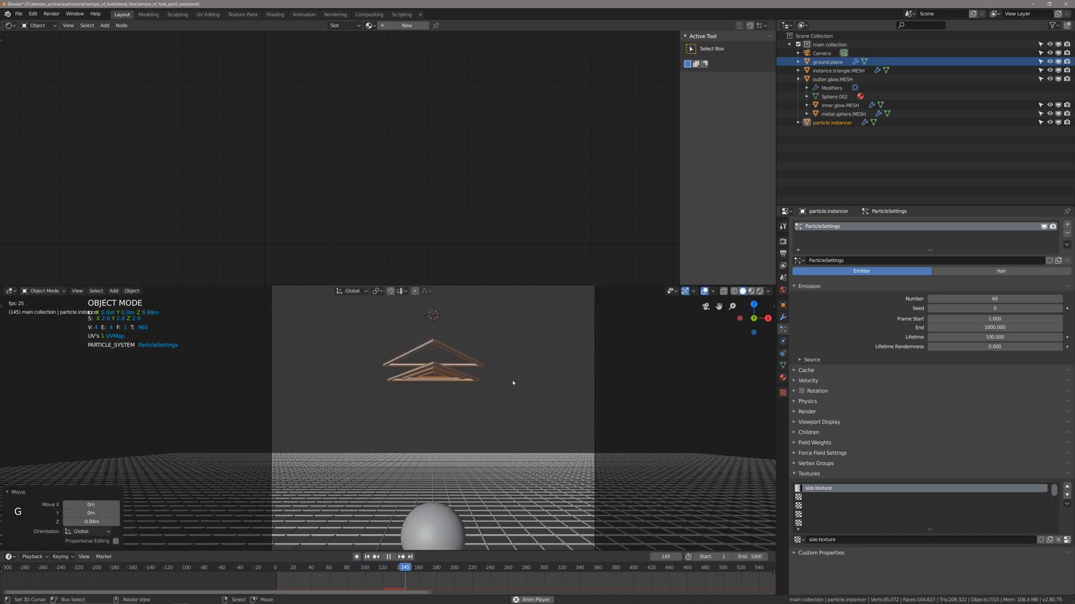
scroll(513, 383, "down", 2)
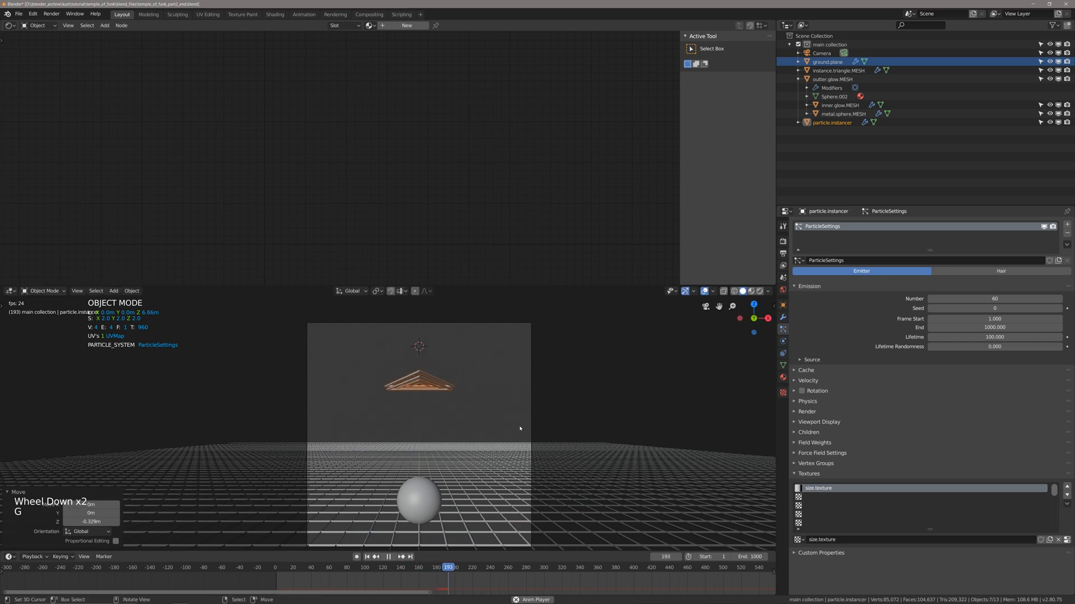
scroll(512, 426, "down", 5)
scroll(491, 414, "up", 3)
scroll(491, 413, "down", 1)
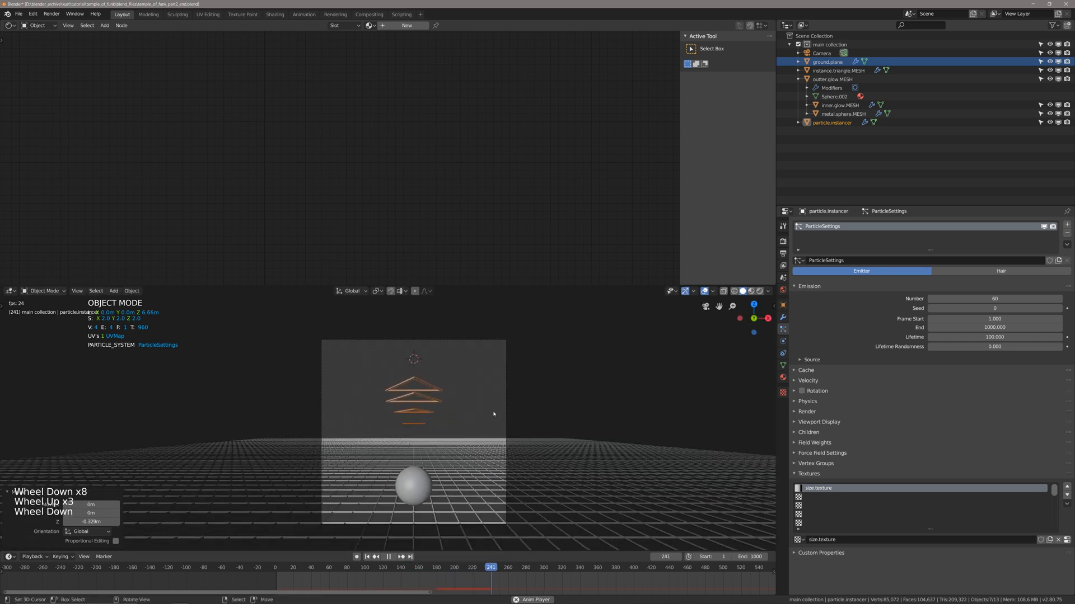
Split the 3D viewport into two side-by-side views and frame the camera view in one of them.
left_click_drag(774, 289, 467, 322)
scroll(656, 434, "up", 5)
middle_click_drag(656, 433, 645, 406, "shift")
scroll(313, 426, "up", 1)
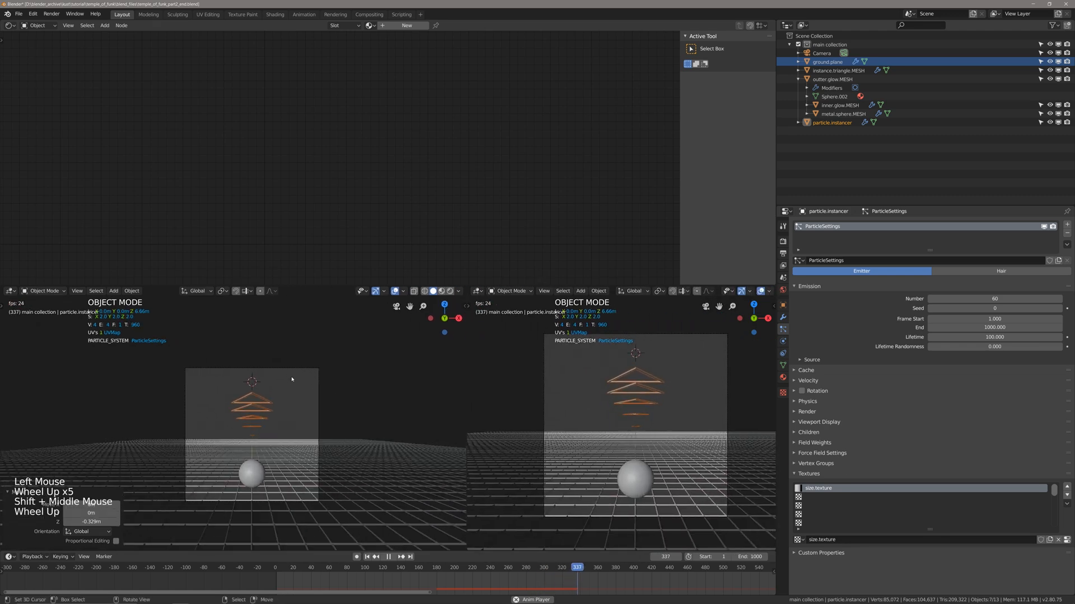
Orbit the other view out of the camera and scale instance.triangle.MESH up uniformly by about 1.396.
scroll(350, 424, "down", 4)
middle_click_drag(314, 425, 359, 420)
scroll(350, 424, "up", 1)
key("alt+a")
right_click(351, 409)
scroll(352, 410, "up", 1)
key("s")
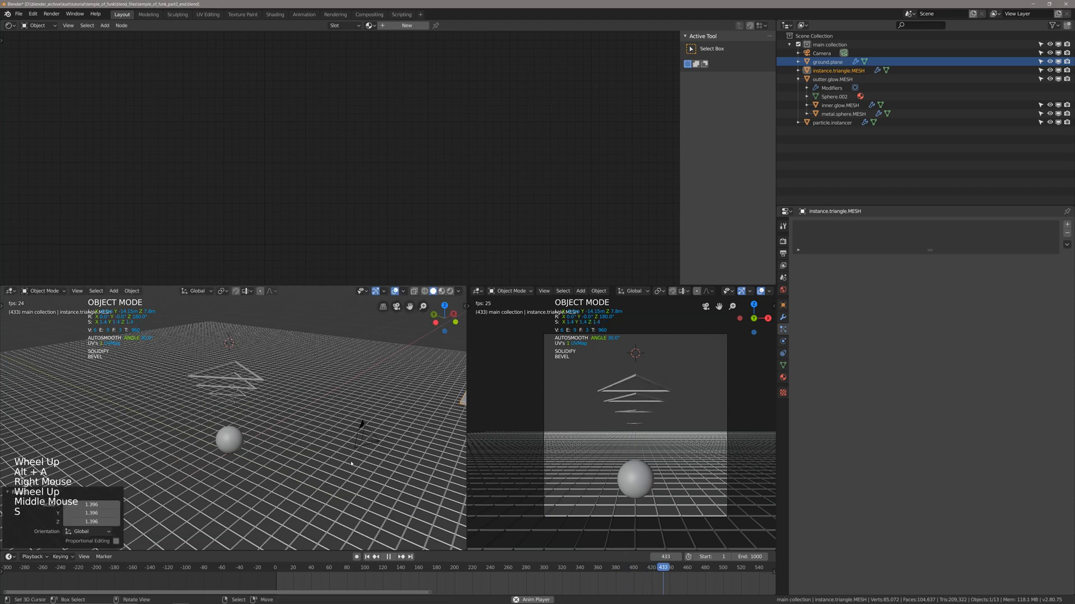
left_click(364, 425)
Enlarge instance.triangle.MESH uniformly twice more, by about 1.157 and 1.108, to an overall scale of about 1.79.
middle_click_drag(380, 438, 333, 444, "shift")
key("s")
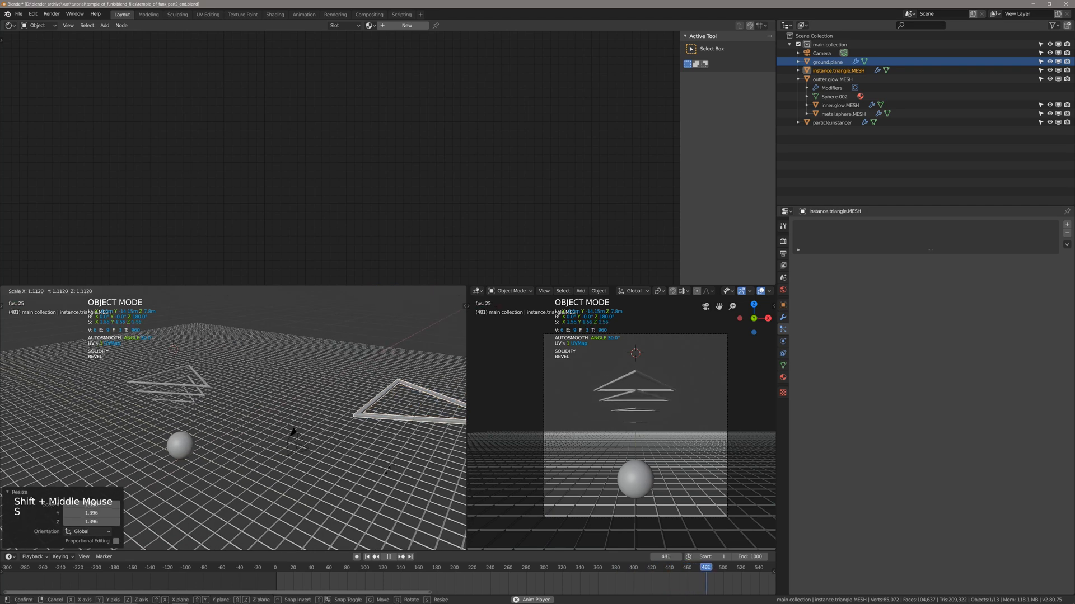
left_click(386, 474)
scroll(386, 475, "down", 1)
middle_click_drag(386, 474, 387, 465)
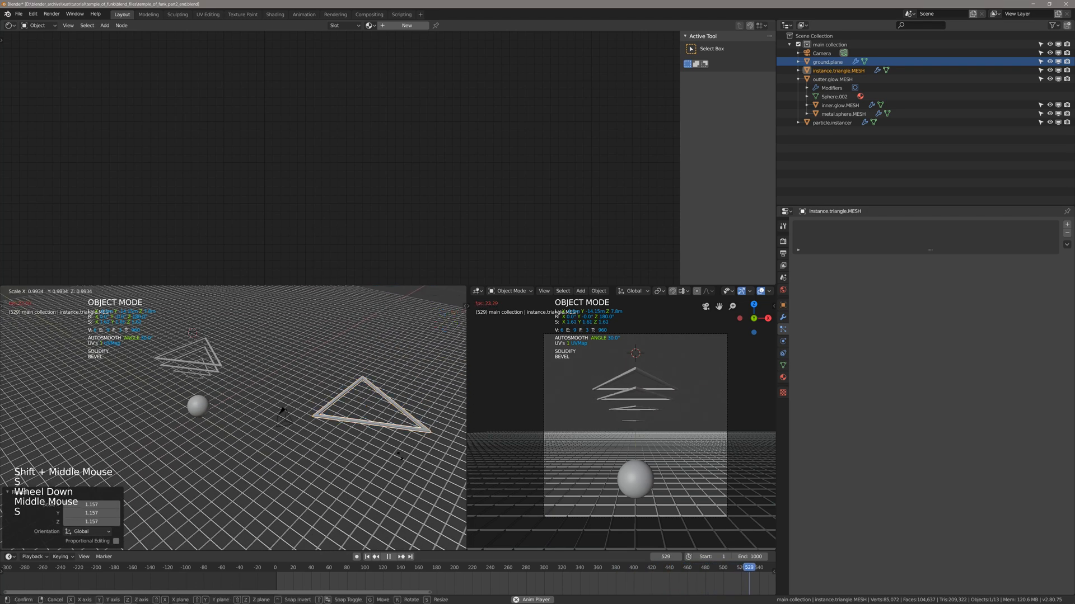
key("s")
left_click(388, 471)
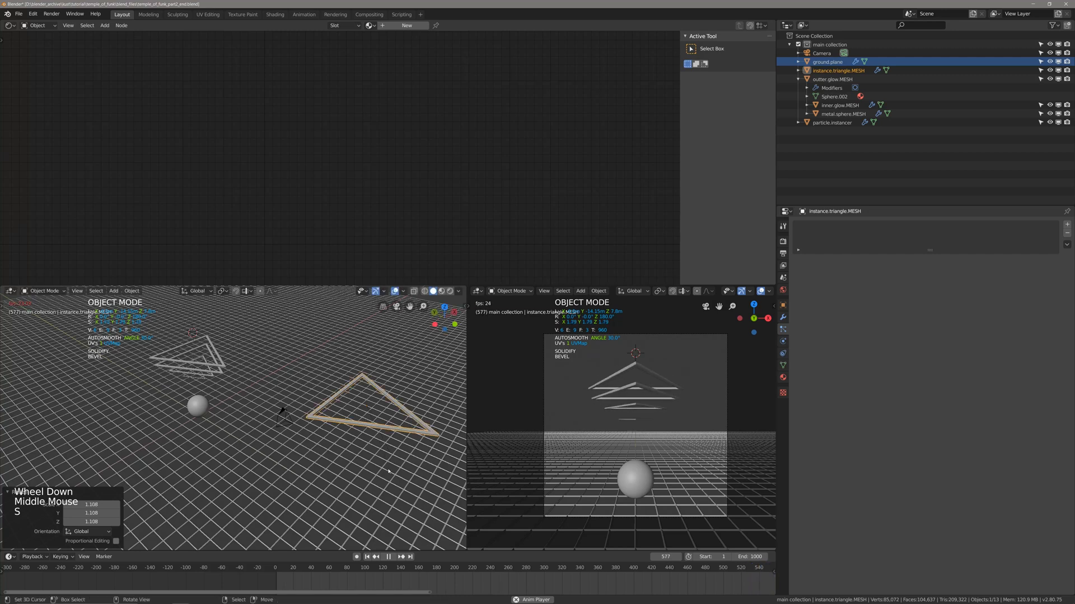
Select the particle.instancer object and adjust its position along Z to a height of about 6.86 m.
key("alt+a")
right_click(215, 373)
key("g")
left_click(218, 358)
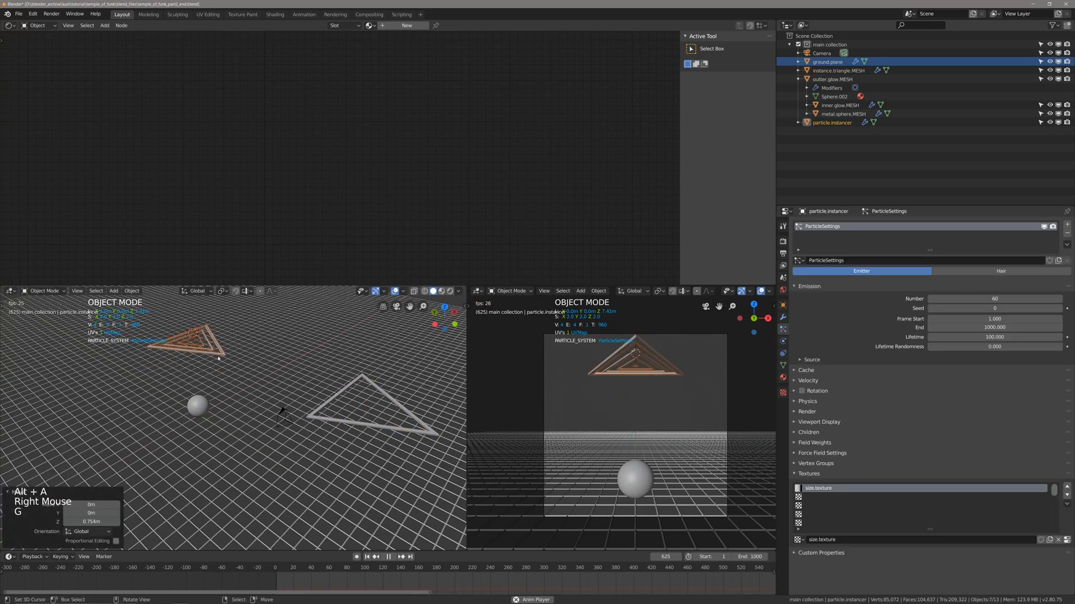
key("g")
left_click(217, 365)
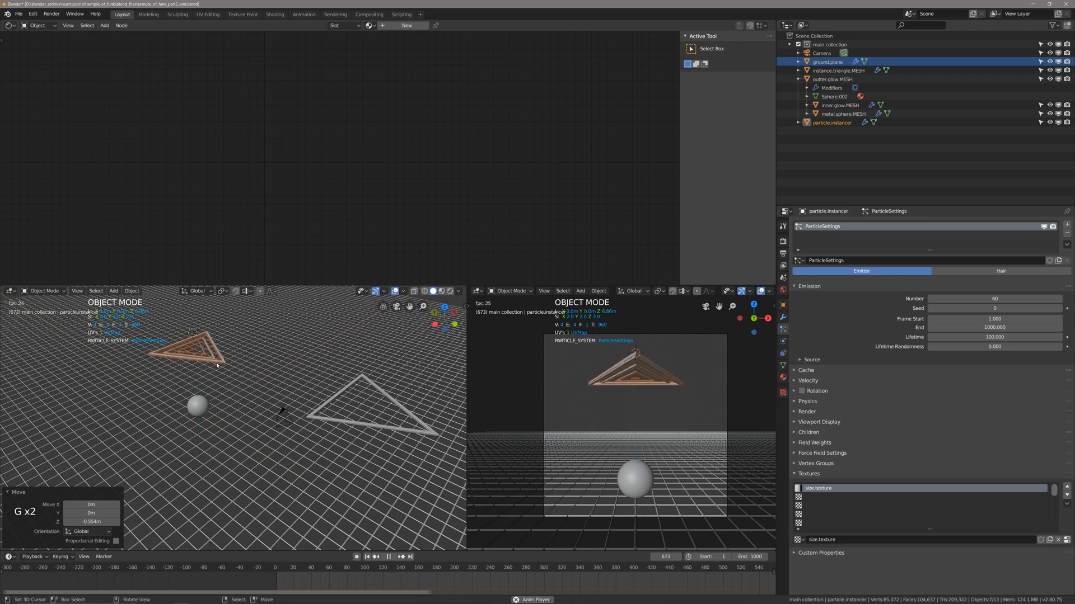
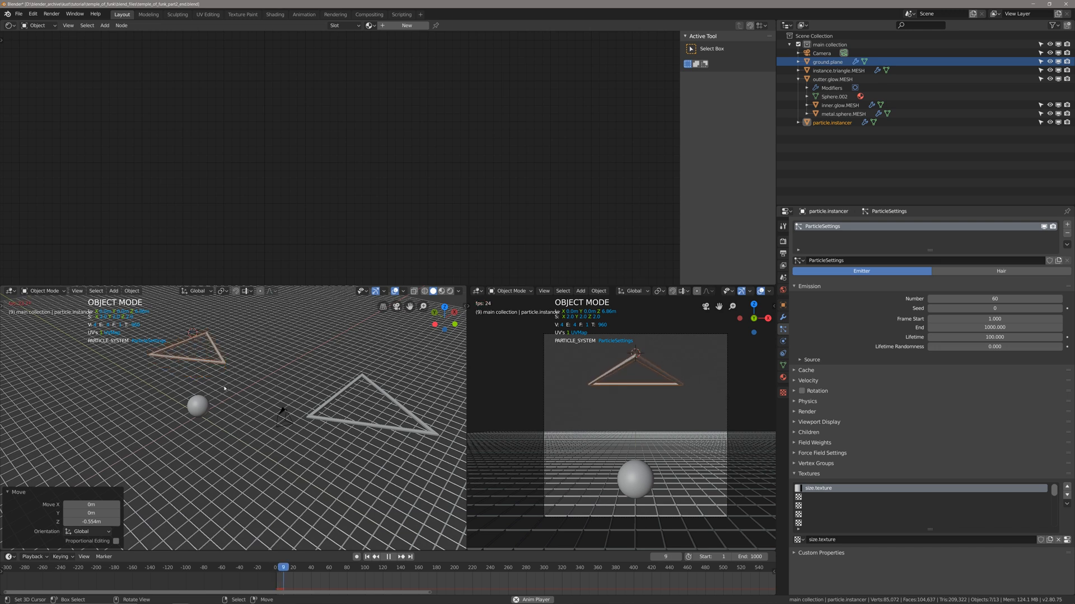
Stop the animation at its first frame, clear the selection and save the file.
key("space")
key("shift+Left")
key("ctrl+s")
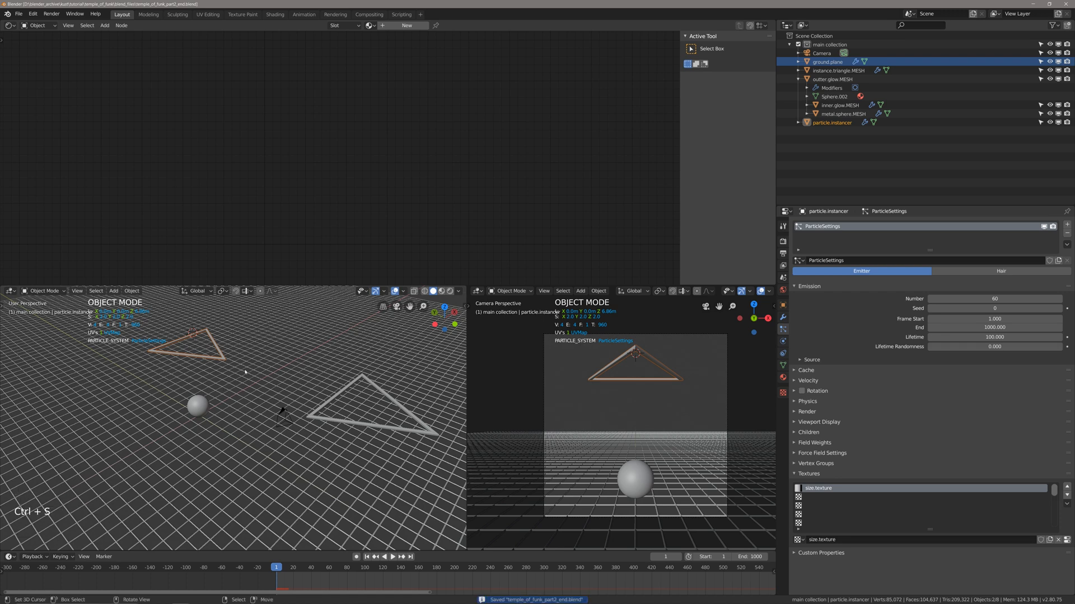
key("alt+a")
middle_click_drag(244, 372, 330, 458)
key("ctrl+s")
Switch the camera view to rendered shading, keeping the other view solid, and play the animation up to frame 69.
key("z")
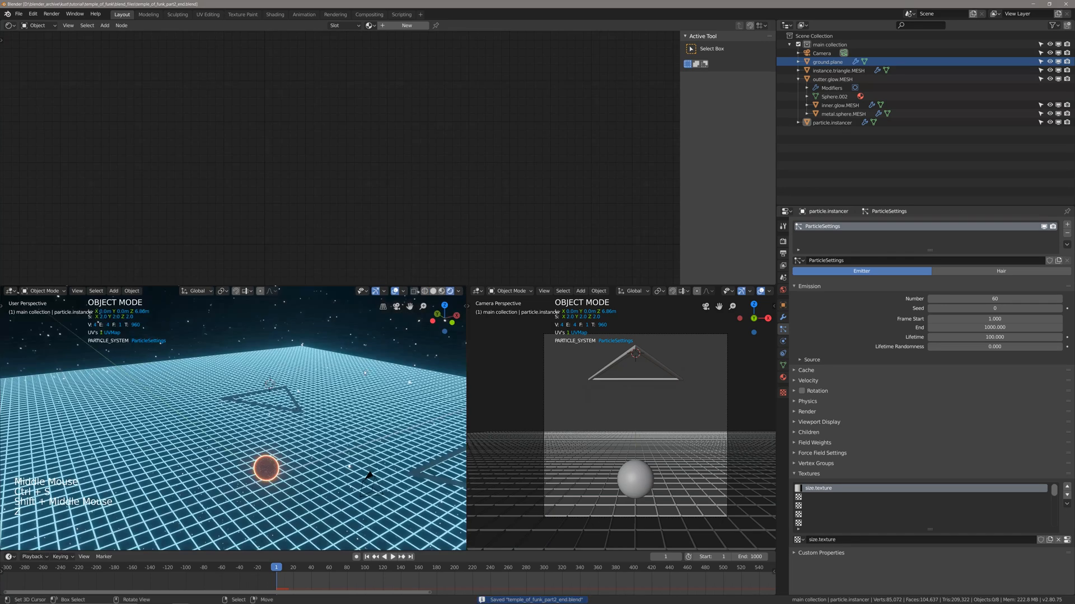
key("space")
key("z")
key("z")
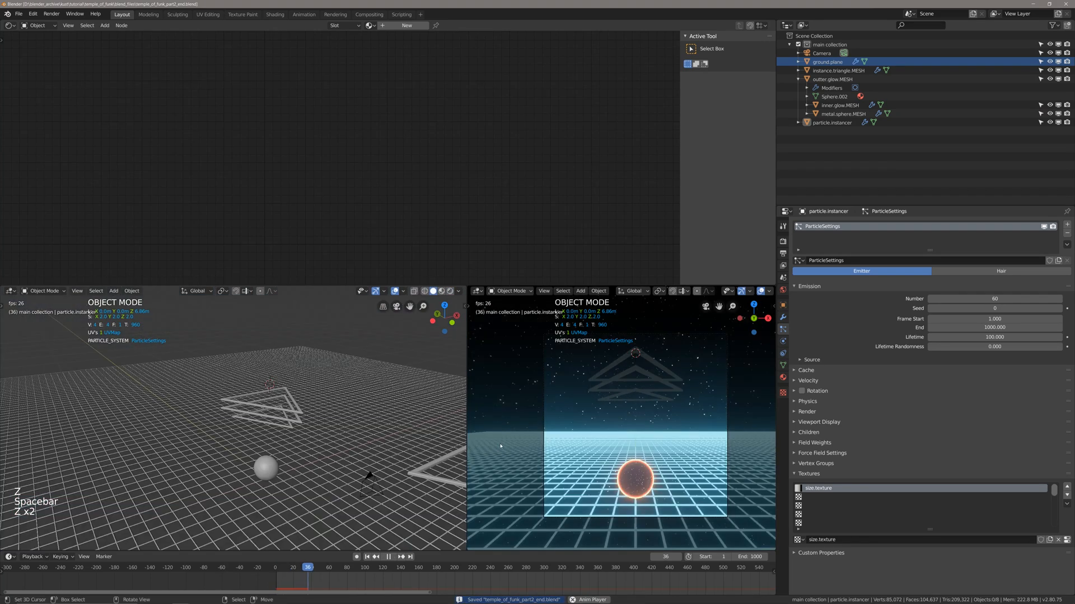
key("alt+a")
key("ctrl+s")
key("space")
Select instance.triangle.MESH and give it a new material.
right_click(424, 464)
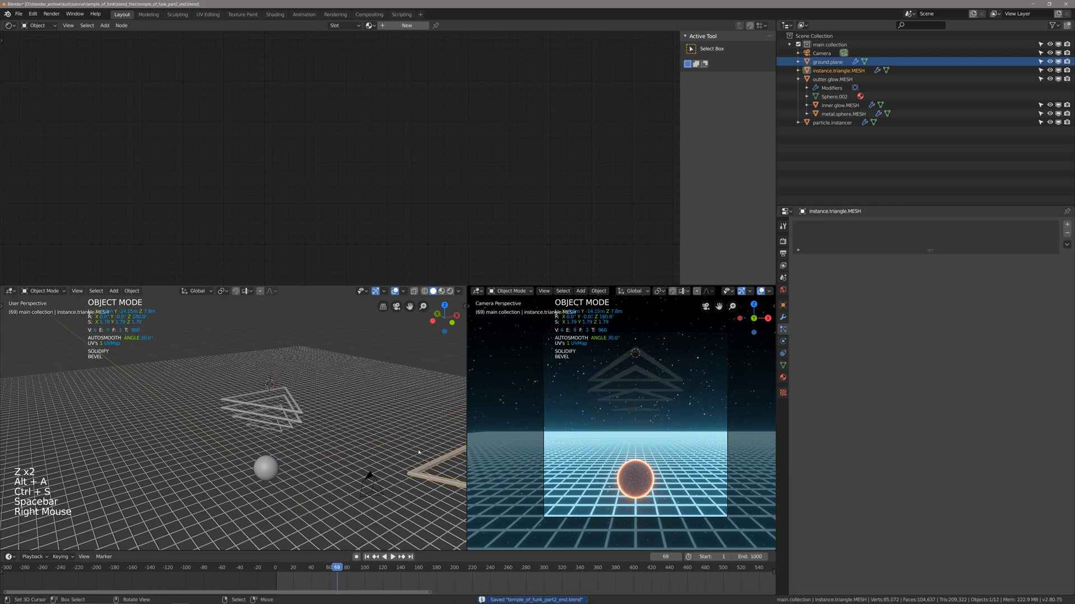
scroll(420, 448, "up", 2, "shift")
middle_click_drag(419, 448, 399, 442, "shift")
key("ctrl+s")
left_click(783, 377)
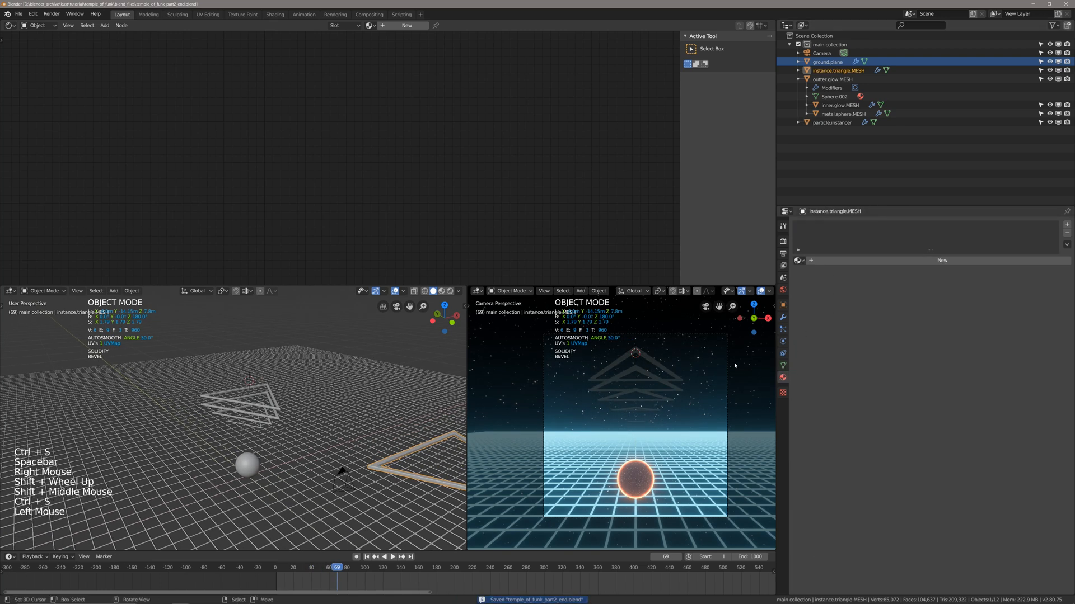
left_click(874, 261)
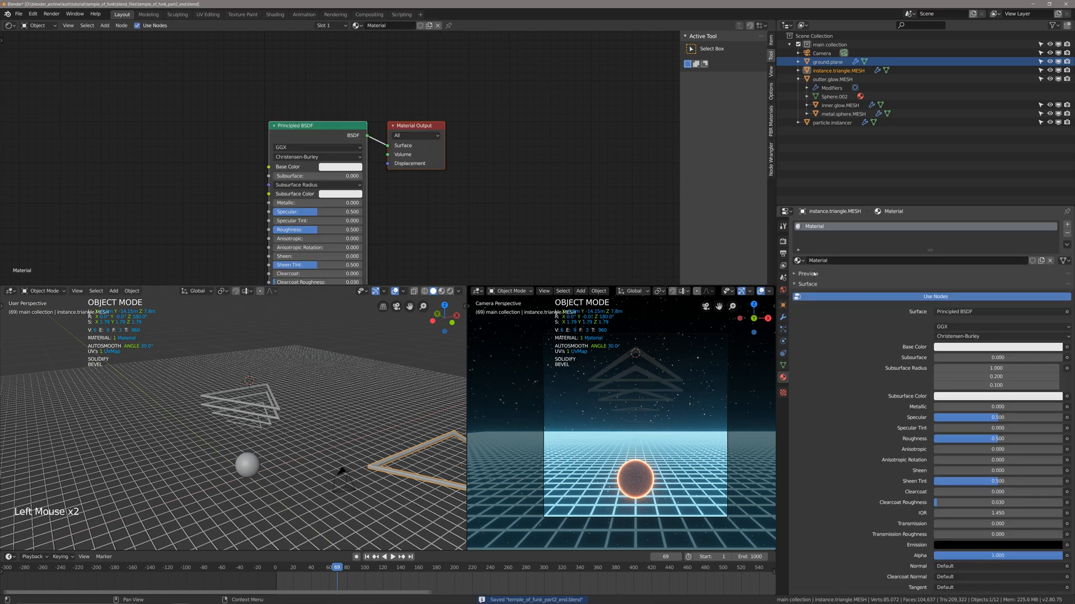
Rename the triangle's new material to particle.instance.mat and save the file.
left_click(832, 260)
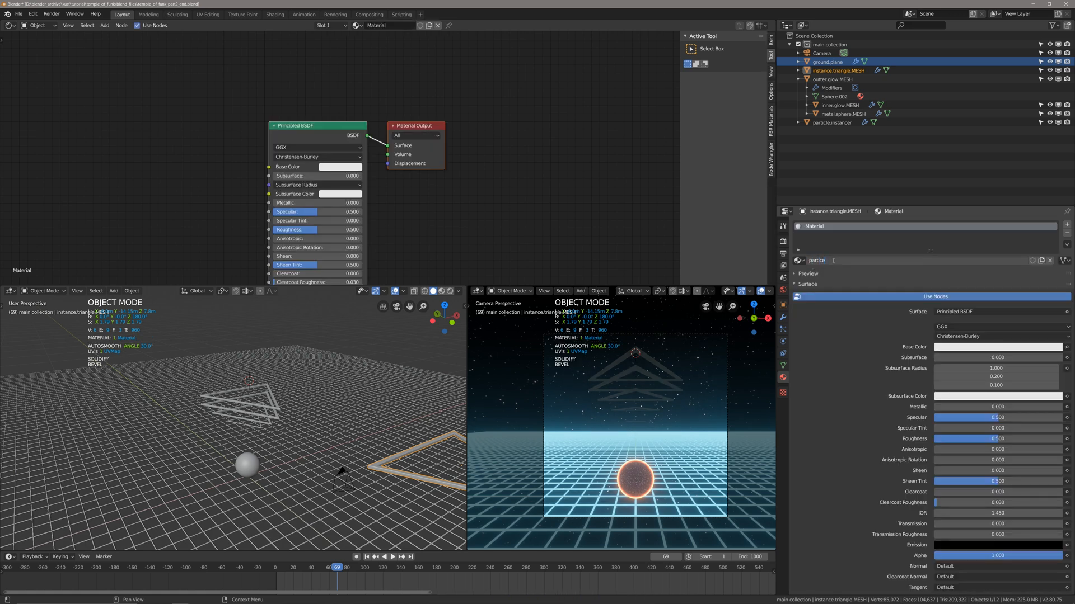
type("particle.instance.mat")
key("Return")
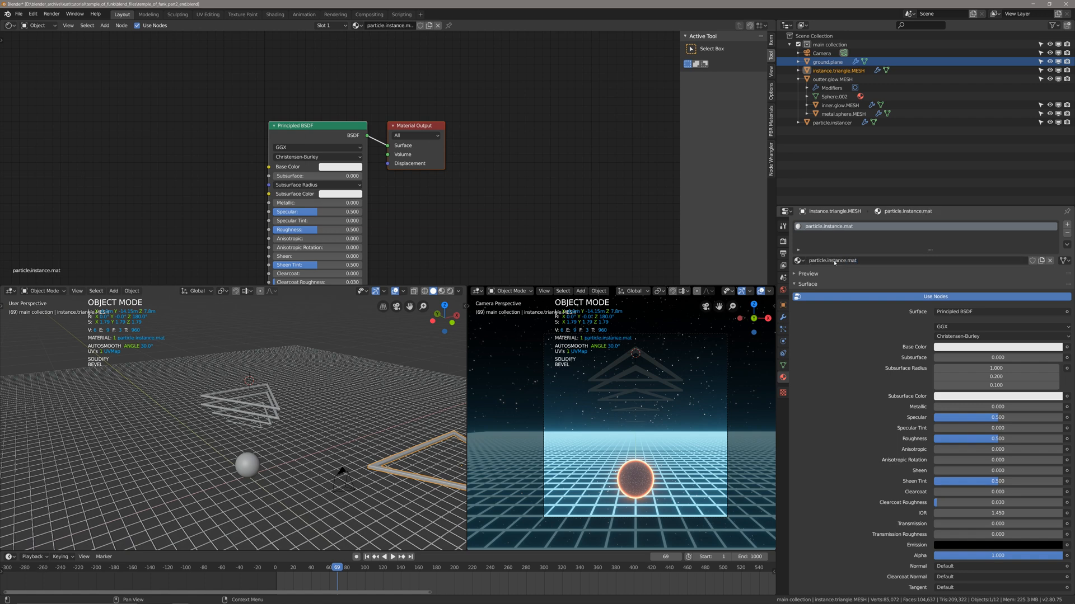
key("ctrl+s")
Delete the Principled BSDF node from the particle.instance.mat material.
key("alt+a")
middle_click_drag(343, 145, 350, 147)
right_click(358, 147)
right_click(358, 136)
scroll(359, 140, "down", 4)
key("x")
Add an Emission node, connect it to the Material Output's Surface input and save the file.
key("shift+a")
type("emission")
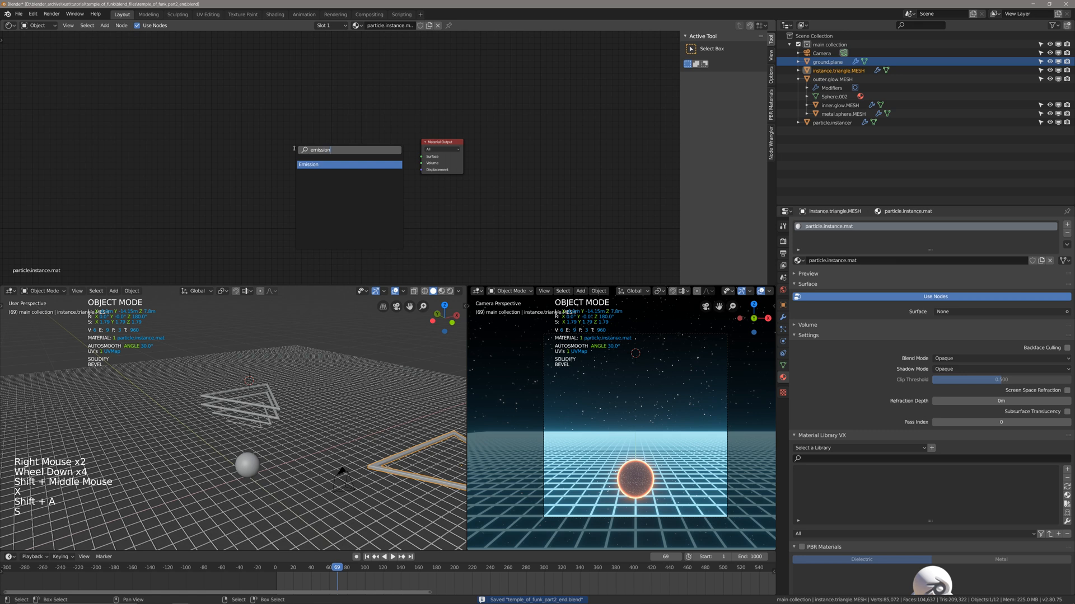
key("Return")
left_click(294, 149)
right_click_drag(340, 166, 499, 122, "alt")
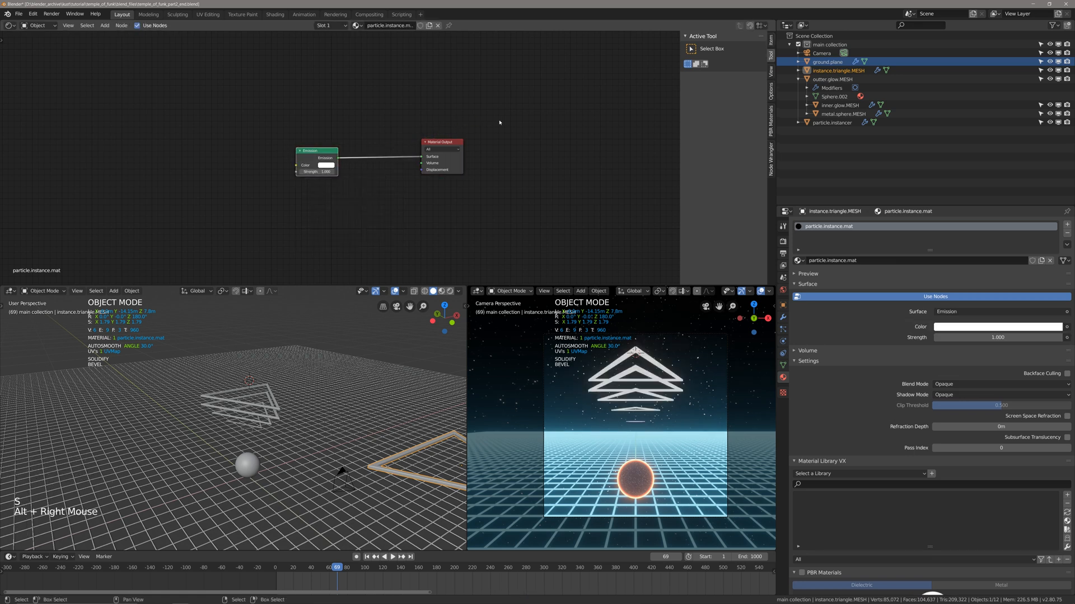
key("ctrl+s")
Set the Emission node's strength to 6.000 and save the file.
scroll(338, 161, "up", 2)
left_click_drag(307, 174, 322, 174)
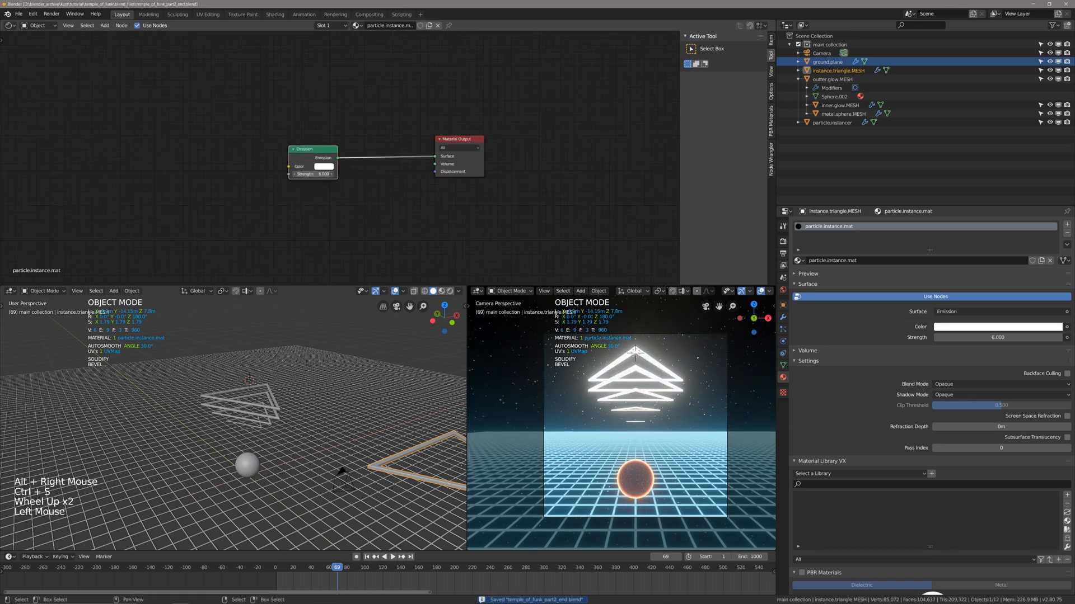
middle_click_drag(335, 162, 339, 171, "shift")
key("ctrl+s")
Move the Emission node lower in the node graph and add a ColorRamp node above it.
left_click(314, 162)
key("g")
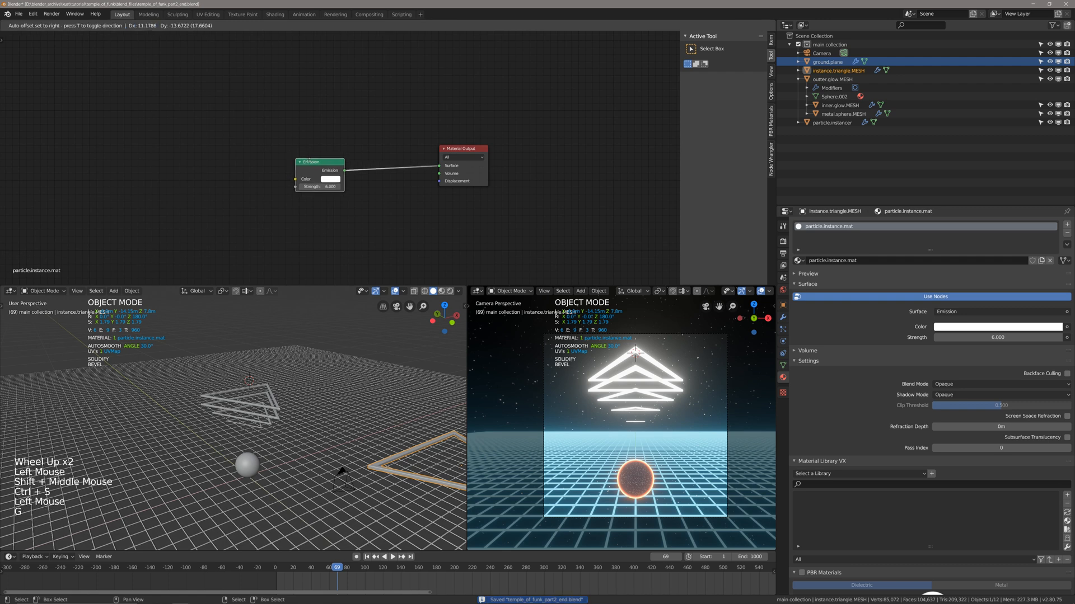
left_click(349, 216)
middle_click_drag(262, 168, 302, 181, "shift")
key("shift+a")
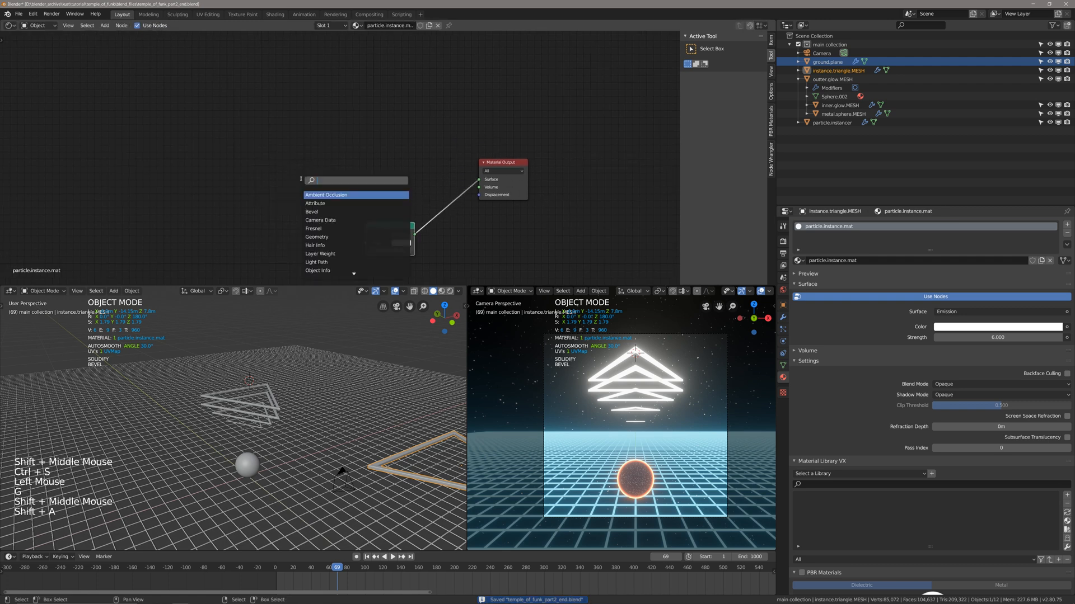
type("color ramp")
key("Return")
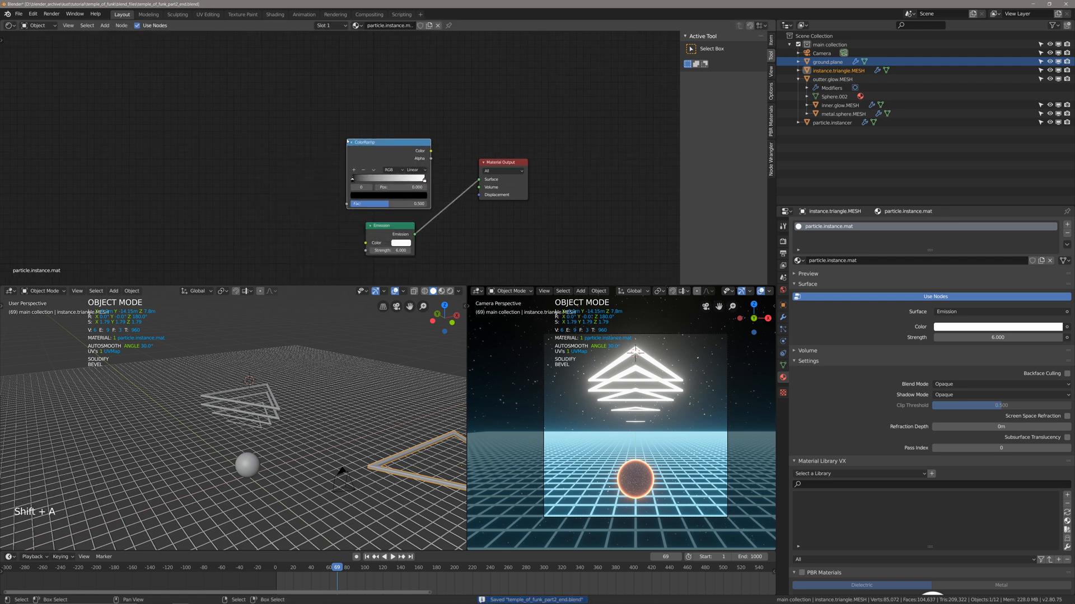
Add an Object Info node before the ColorRamp and move the ColorRamp close beside it.
key("shift+a")
type("object i")
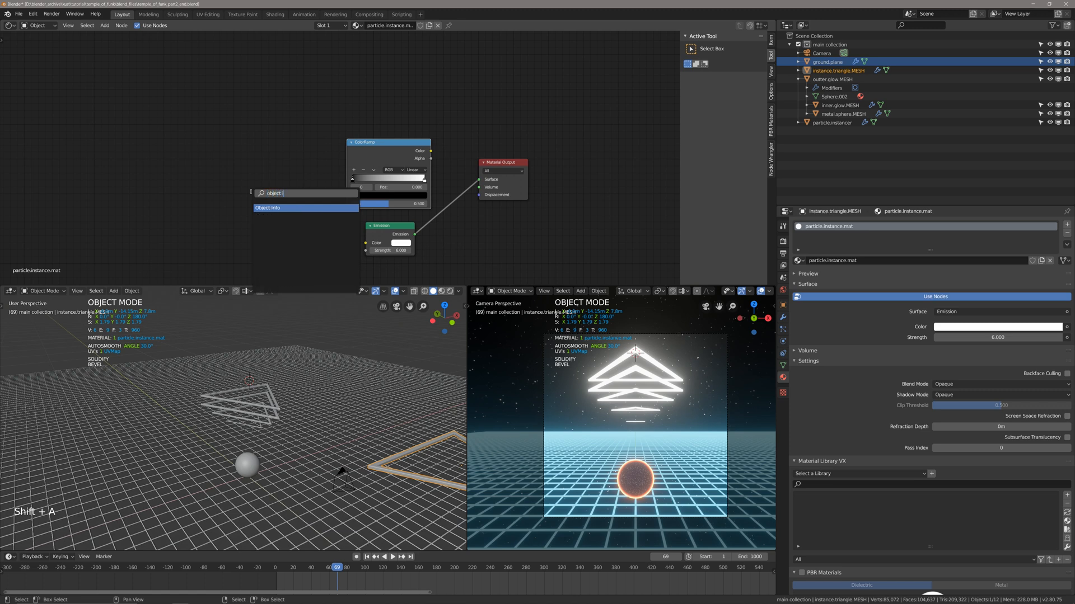
key("Return")
left_click(216, 172)
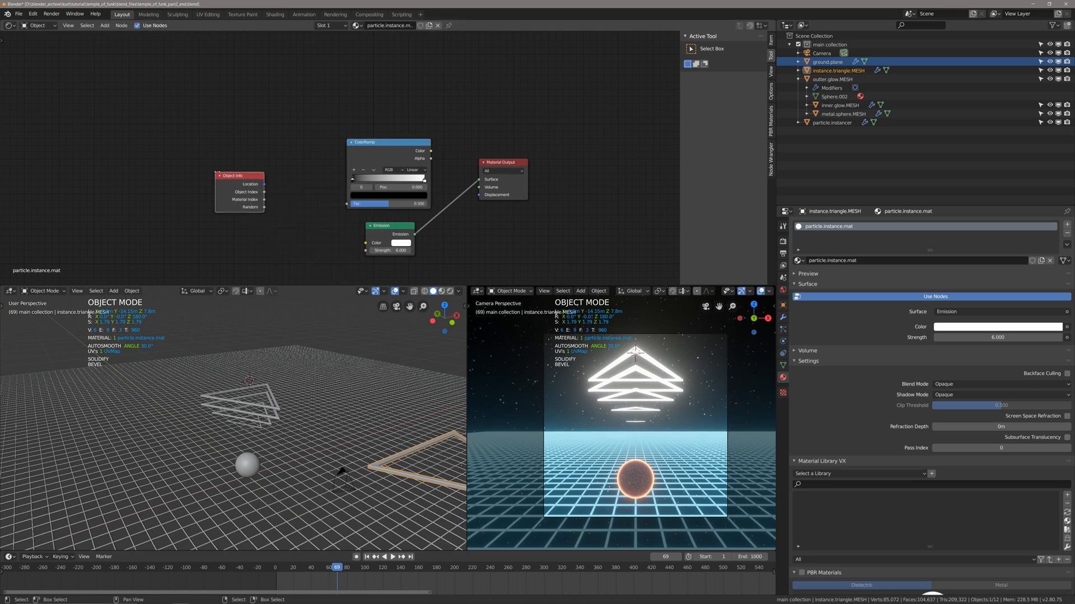
left_click(385, 160)
key("g")
left_click(323, 166)
Add a Mix Shader node after the ColorRamp and move the Material Output farther away to make room.
right_click(386, 227)
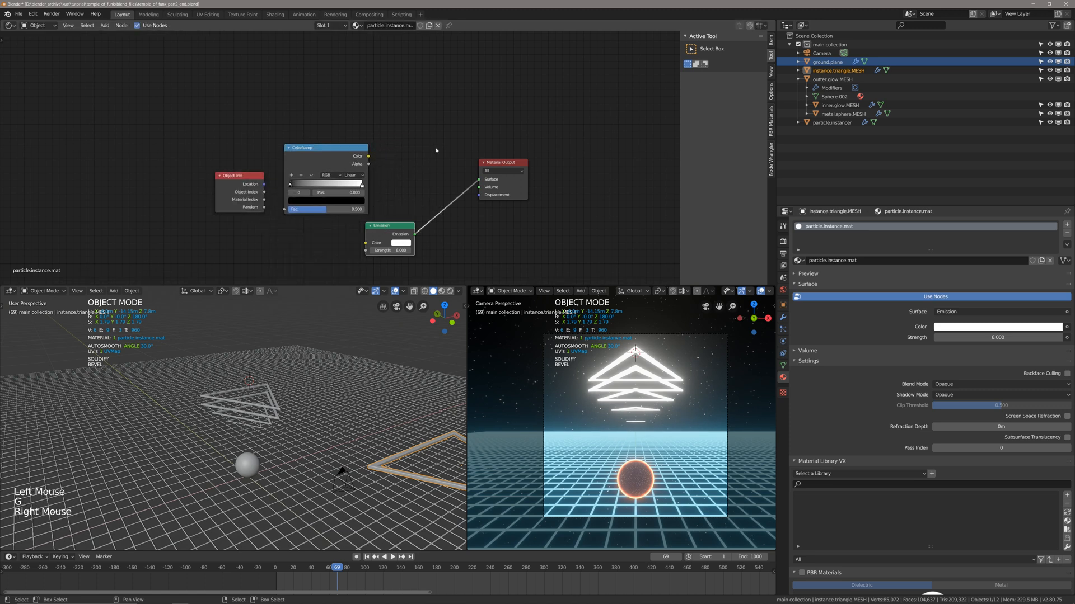
key("shift+a")
type("mix sh")
key("Return")
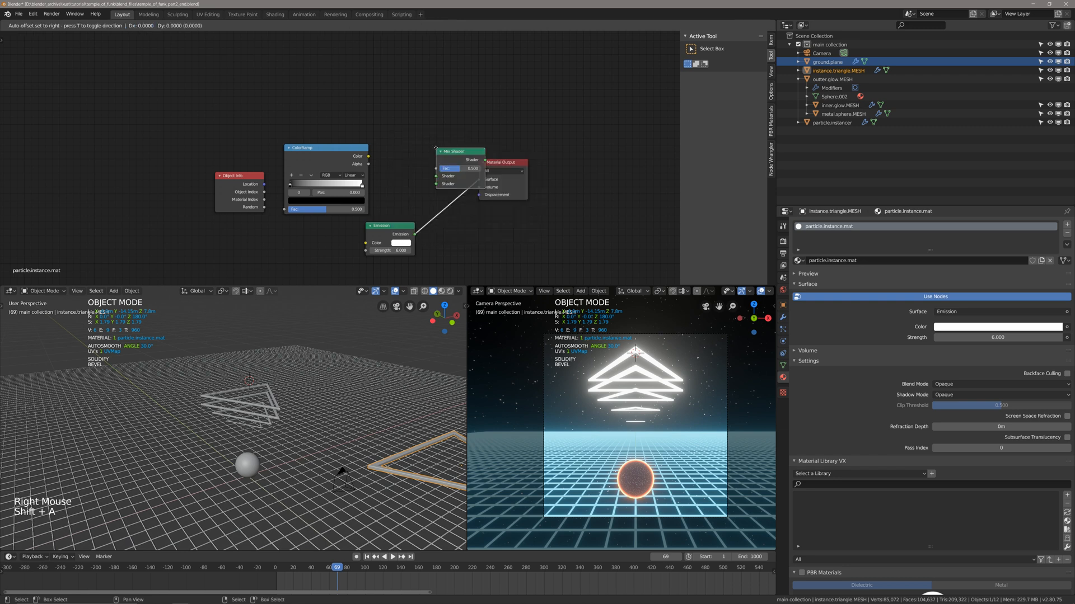
left_click(409, 149)
key("alt+a")
right_click(495, 164)
key("g")
left_click(604, 160)
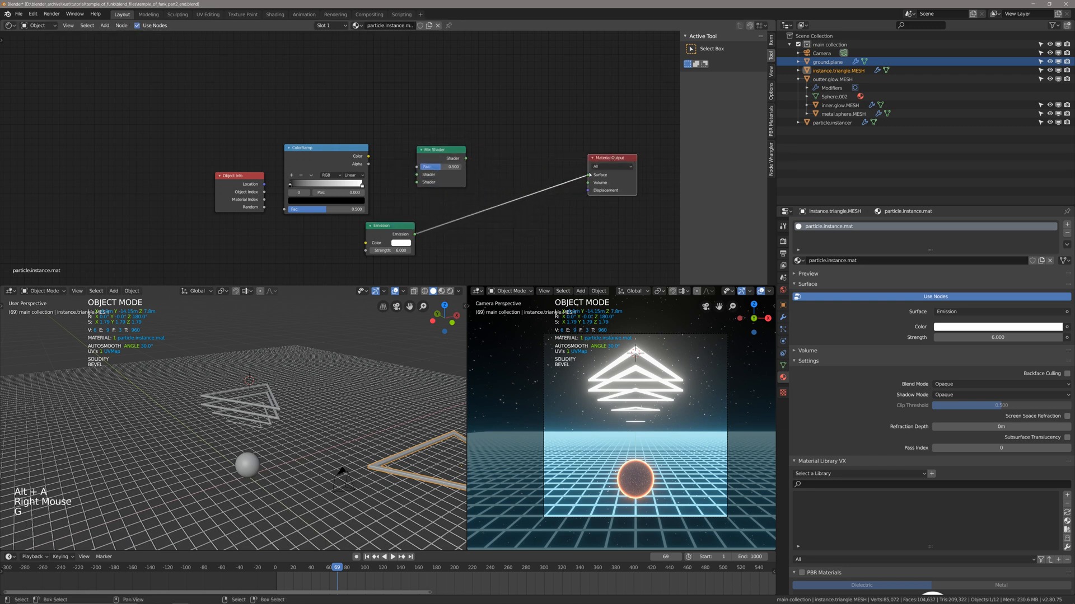
Cut the link between Emission and Material Output, and move the Mix Shader next to the Material Output.
middle_click_drag(423, 229, 424, 234, "shift")
left_click_drag(548, 140, 542, 213, "ctrl")
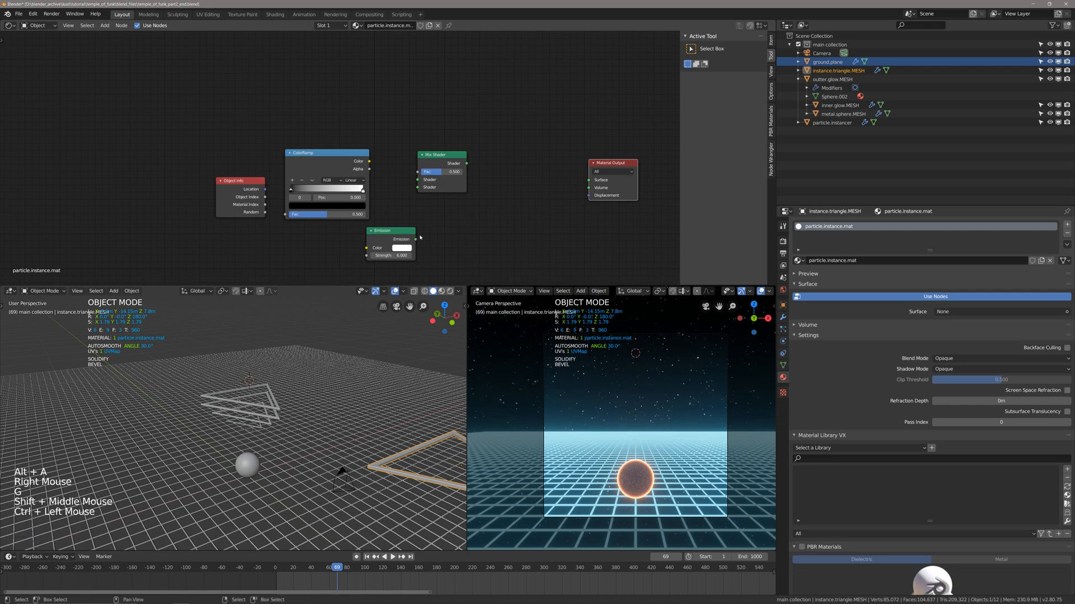
middle_click_drag(442, 158, 434, 170, "shift")
left_click(433, 169)
key("g")
left_click(502, 181)
Raise the Mix Shader slightly and place the Emission node between the ColorRamp and the Mix Shader.
left_click(383, 243)
key("g")
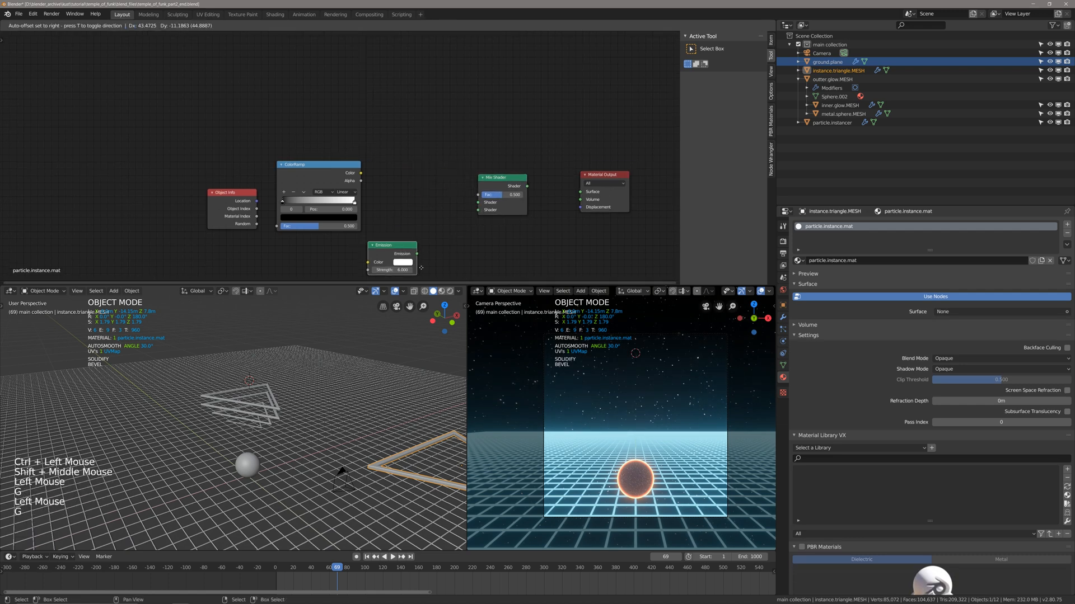
left_click(455, 257)
left_click(509, 194)
left_click(504, 188)
key("g")
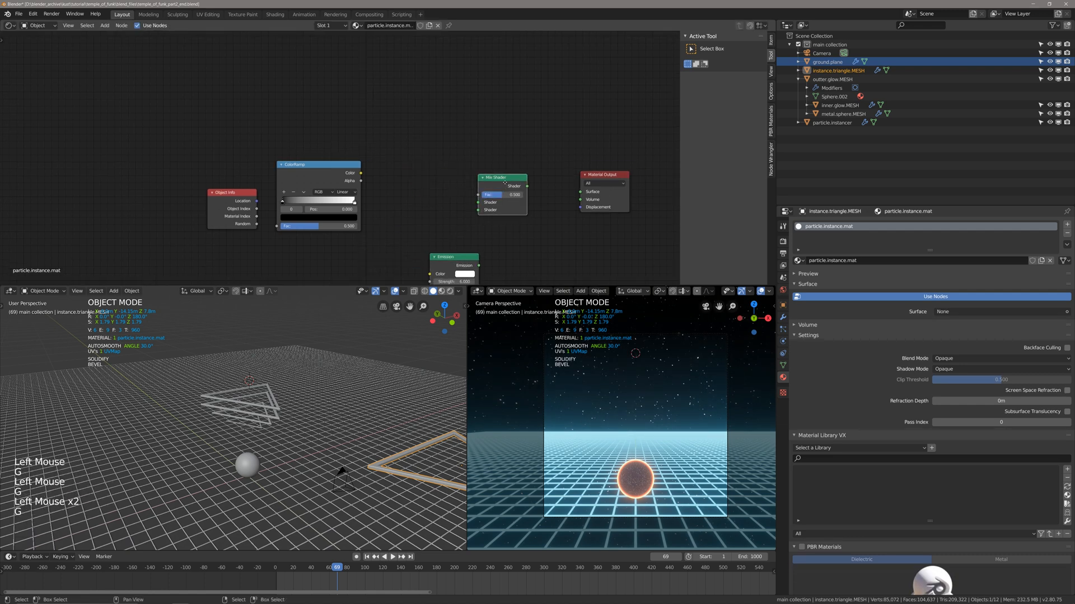
left_click(507, 168)
left_click(440, 261)
key("g")
left_click(386, 155)
Add a Transparent BSDF node below the Emission node and save the file.
key("shift+a")
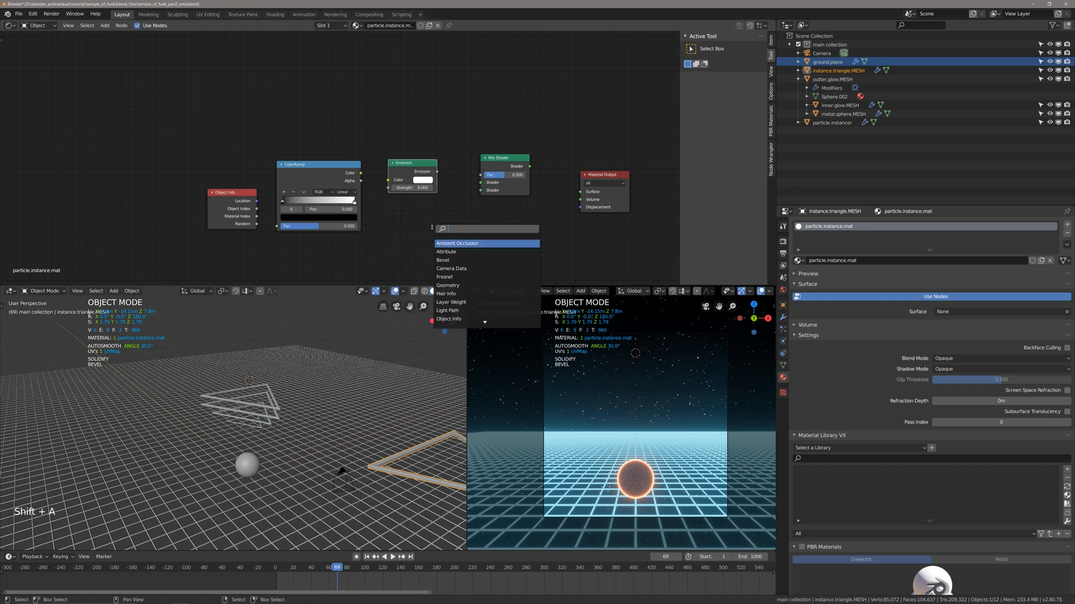
type("transparent")
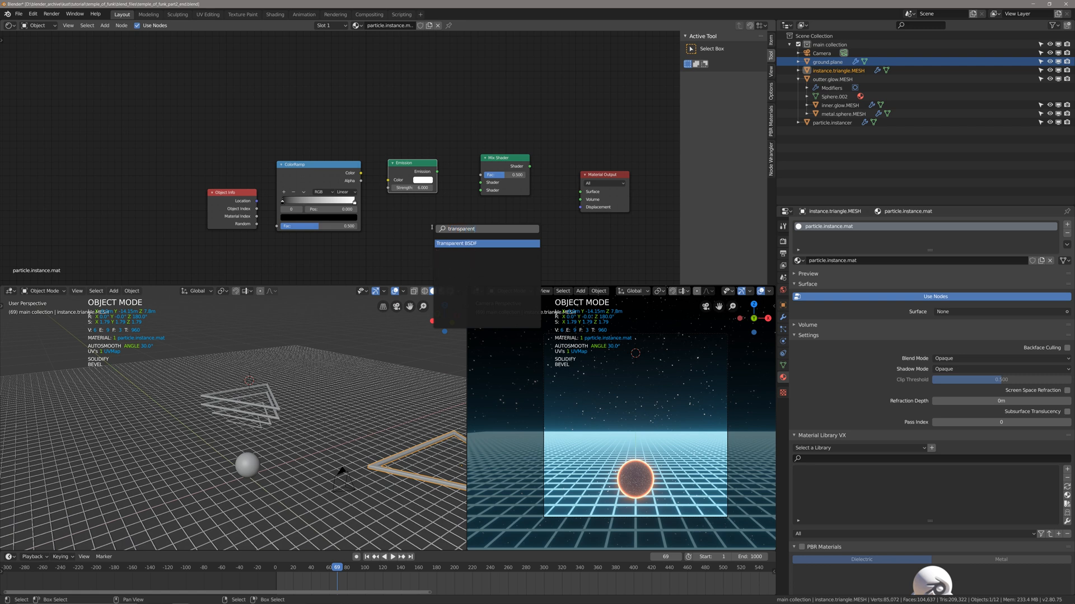
key("Return")
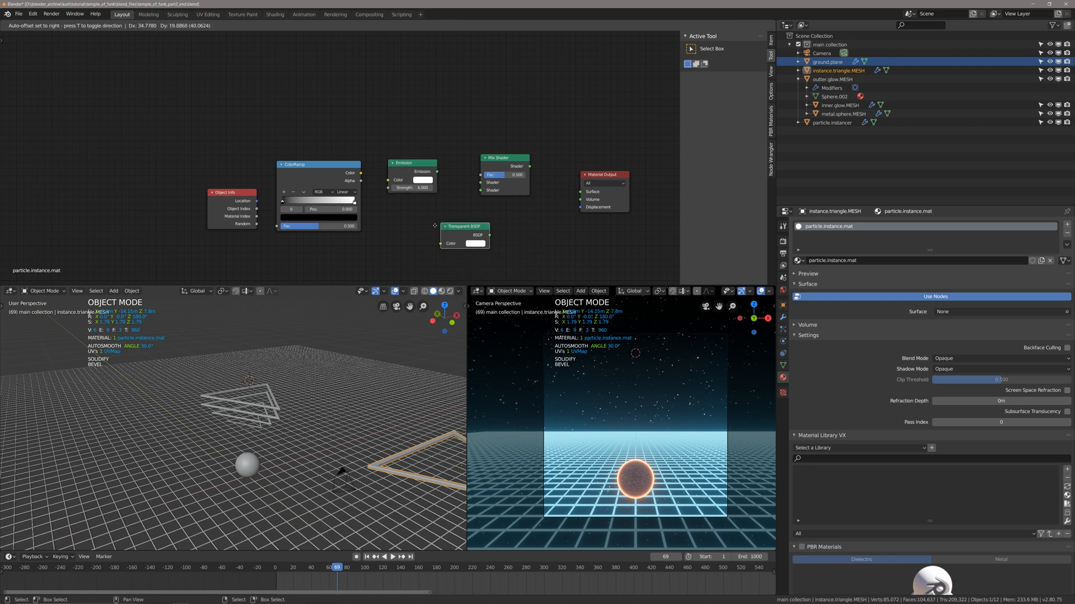
left_click(404, 242)
scroll(275, 228, "up", 2)
middle_click_drag(275, 229, 313, 204, "shift")
key("ctrl+s")
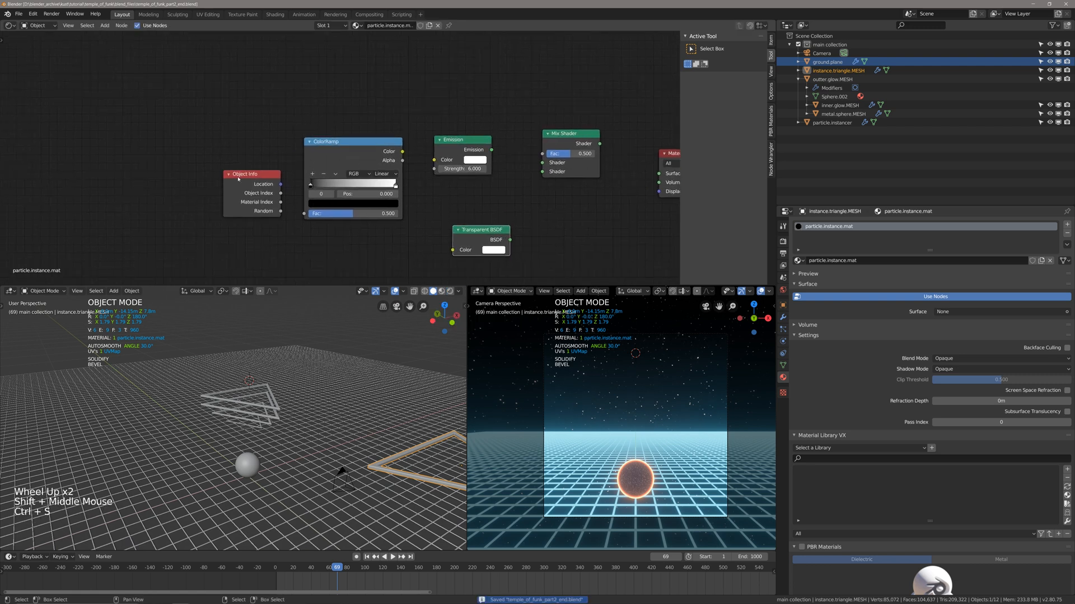
Move the Object Info node away from the ColorRamp and connect its Location output to the ColorRamp's Fac input.
left_click(248, 173)
key("g")
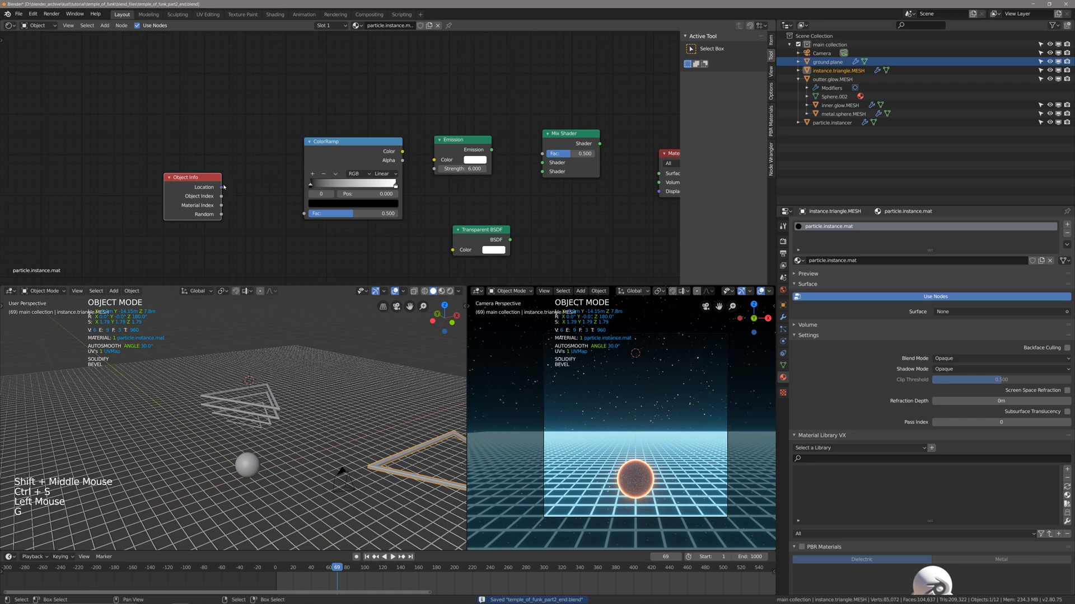
left_click(222, 190)
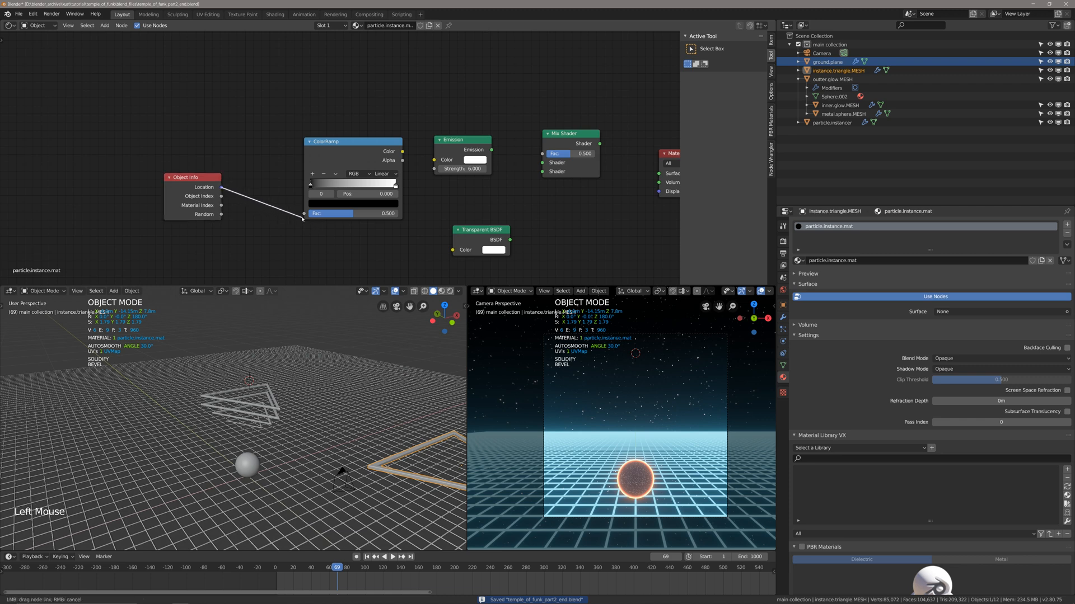
left_click_drag(302, 218, 304, 215)
Bring the ColorRamp and Object Info nodes closer together and connect the ColorRamp's Color output to the Emission's Color input.
left_click(326, 160)
key("g")
left_click(280, 159)
left_click(187, 191)
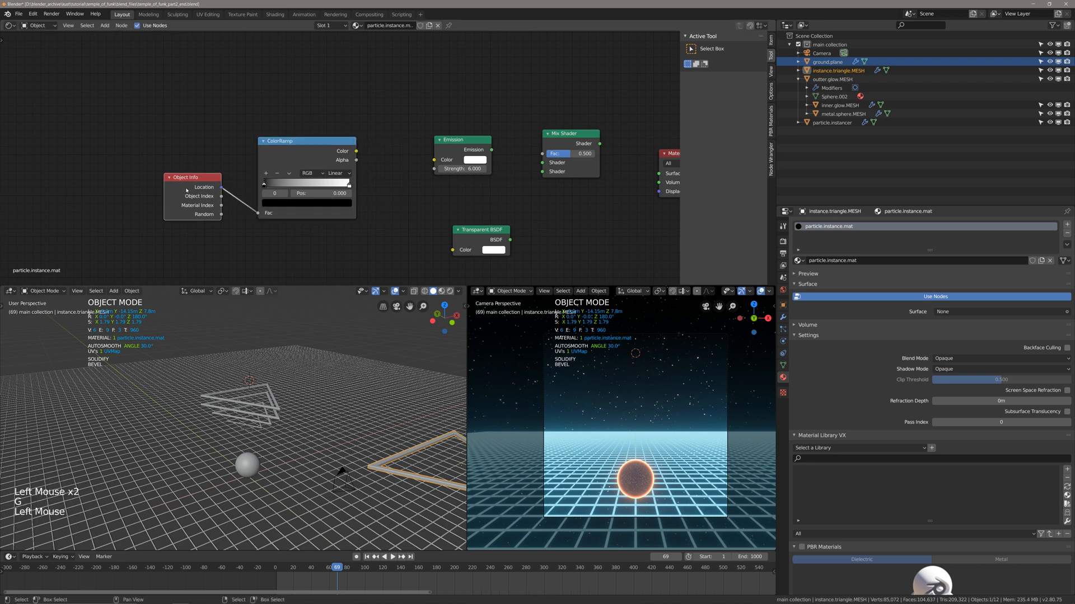
key("g")
left_click(358, 152)
left_click_drag(358, 152, 434, 160)
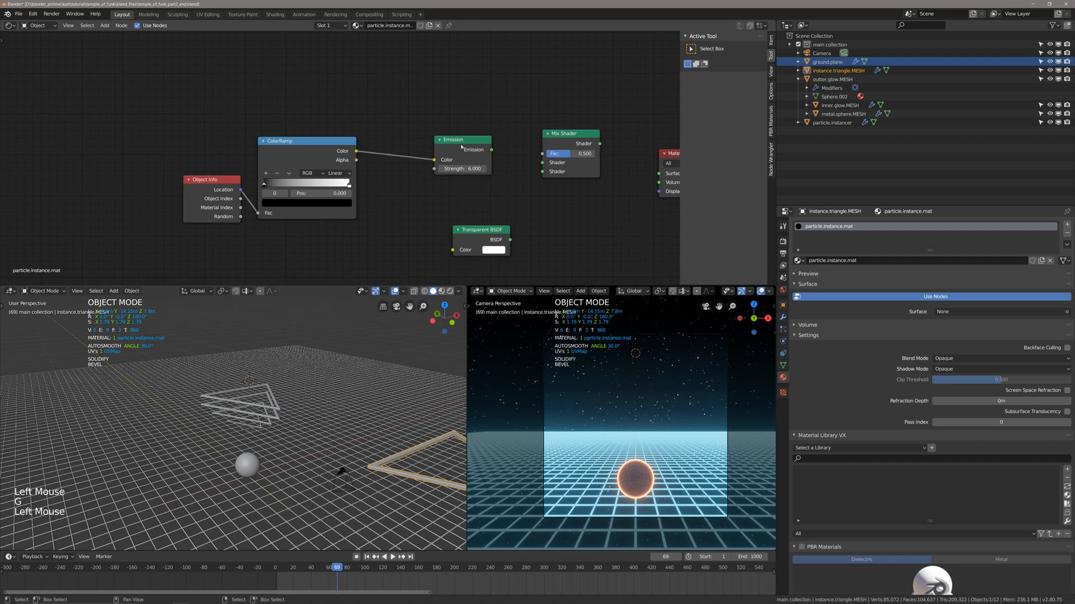
Shift the Emission node slightly and place the Transparent BSDF node directly beneath it.
key("g")
left_click(473, 235)
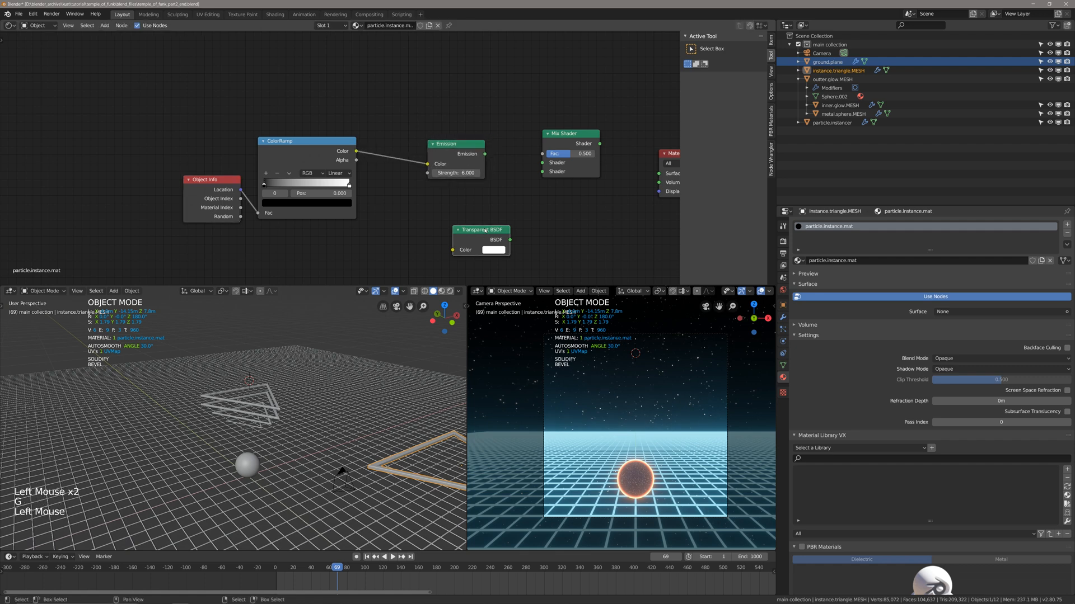
key("g")
left_click(438, 216)
left_click_drag(358, 151, 376, 199)
left_click(444, 213)
key("g")
left_click(444, 214)
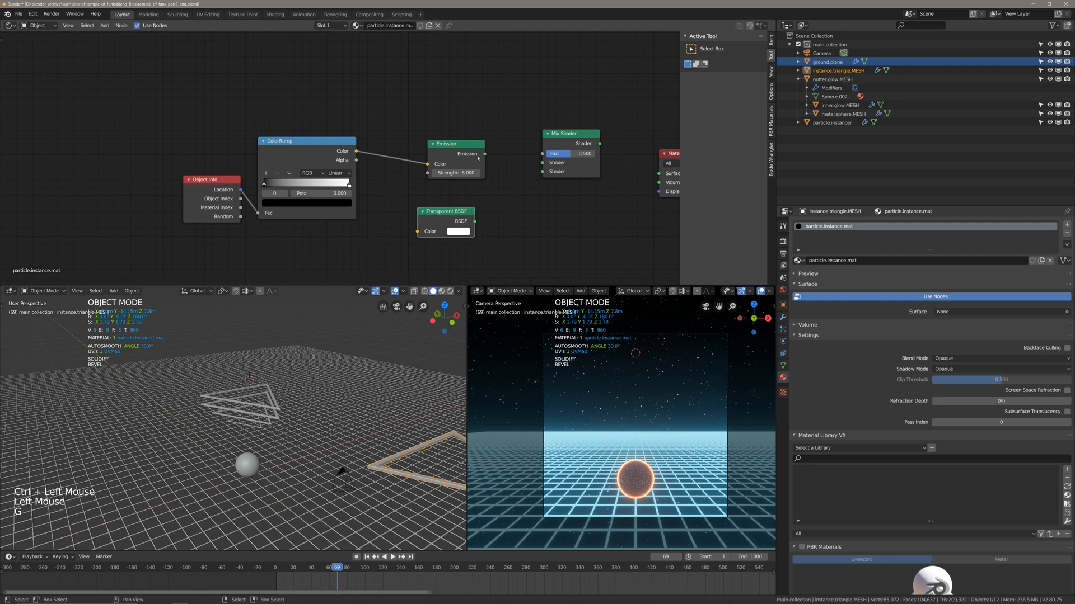
Connect the Emission output to the Mix Shader's first Shader input and try to connect the Transparent BSDF to the second.
left_click(457, 161)
key("g")
left_click(444, 170)
left_click_drag(471, 162, 542, 162)
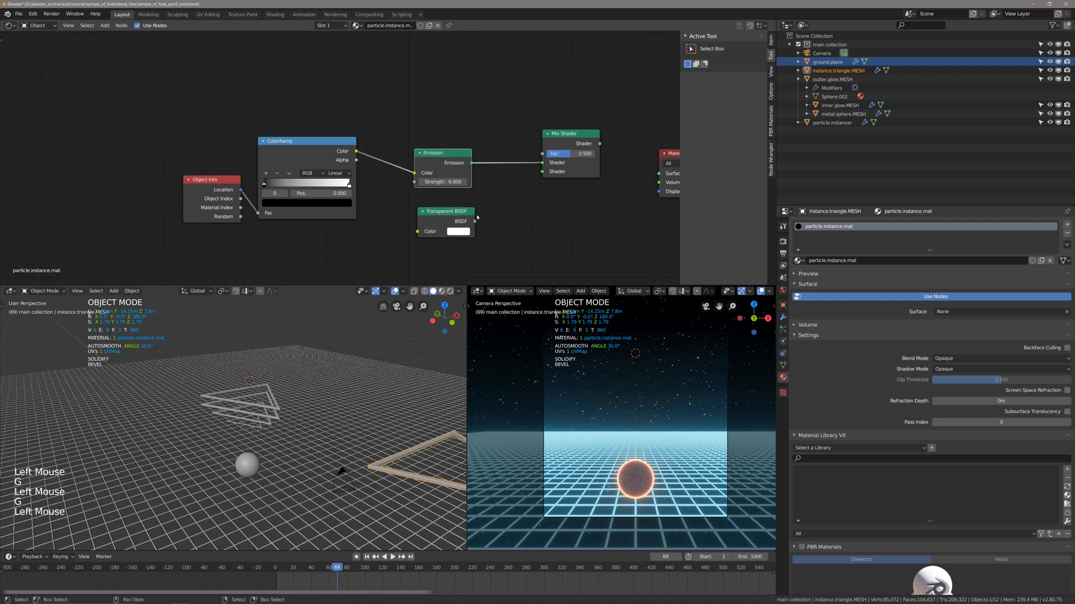
left_click_drag(475, 221, 541, 180)
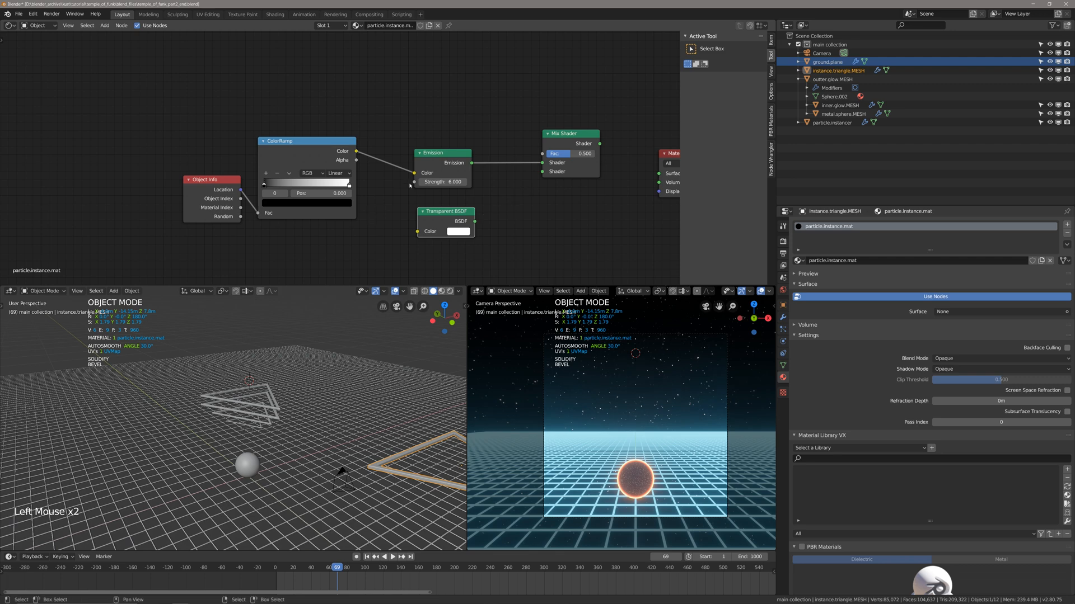
Set the ColorRamp's first stop to bright red and its last stop to orange-yellow.
scroll(410, 185, "up", 2)
left_click(252, 190)
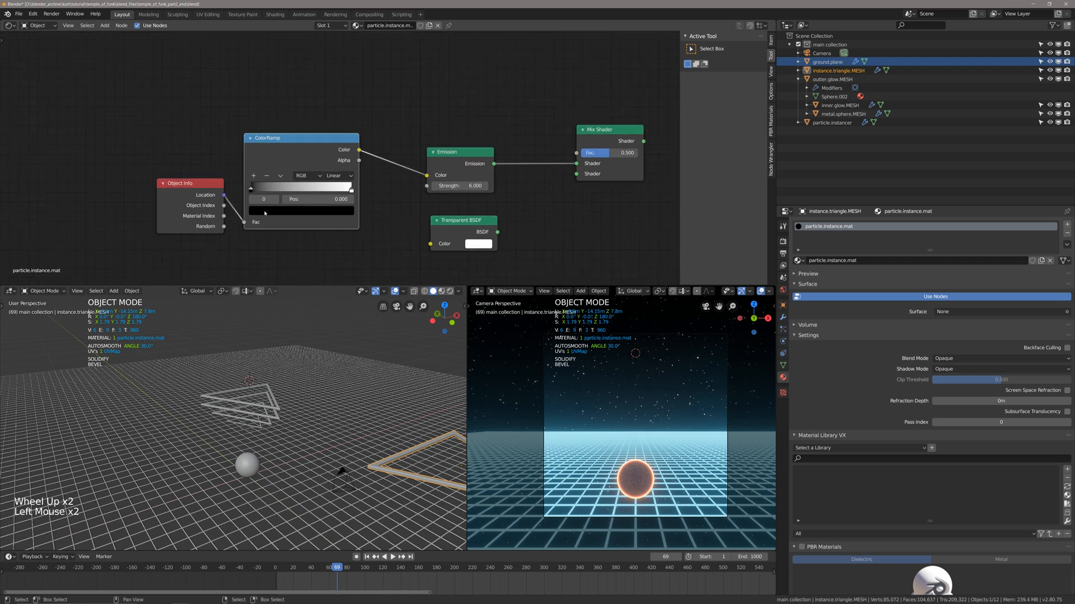
left_click(265, 213)
left_click_drag(332, 121, 331, 72)
left_click_drag(288, 133, 286, 145)
left_click(352, 190)
left_click(301, 210)
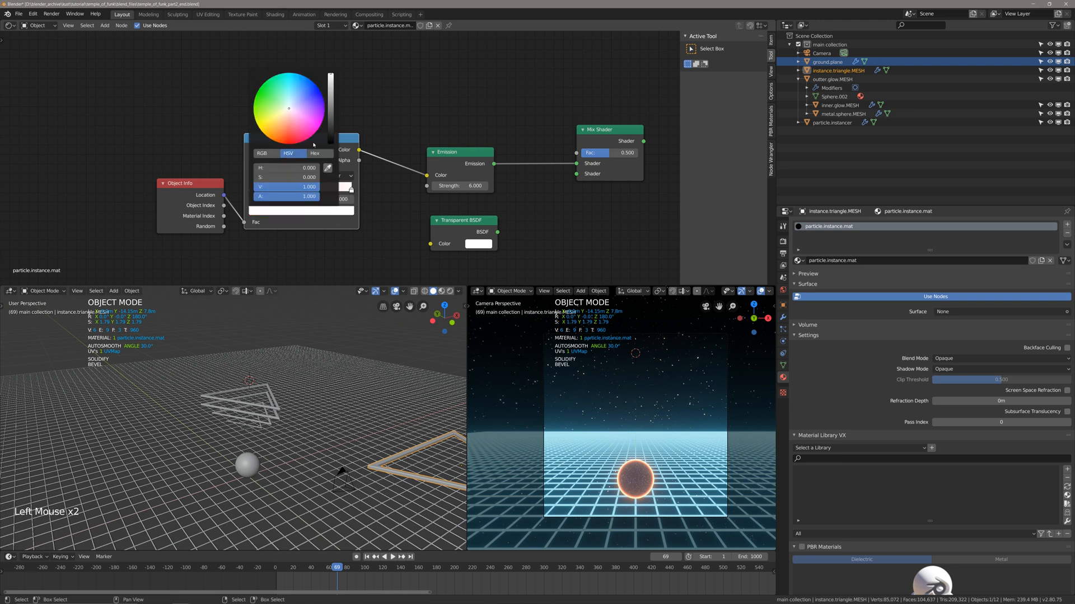
left_click(266, 133)
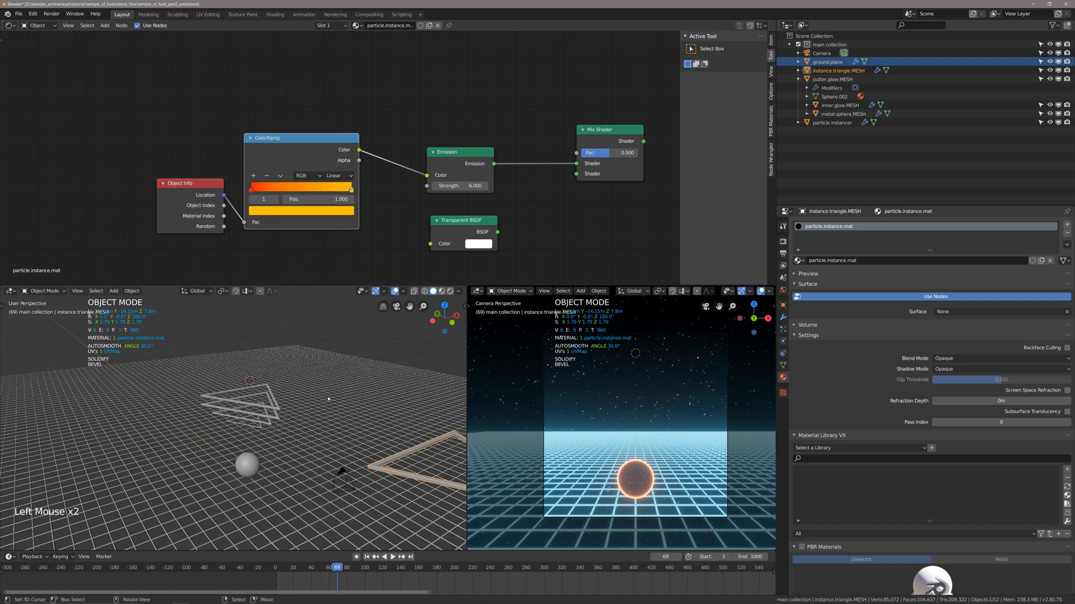
Return the timeline to frame 1 and save the file.
key("space")
key("space")
key("shift+Left")
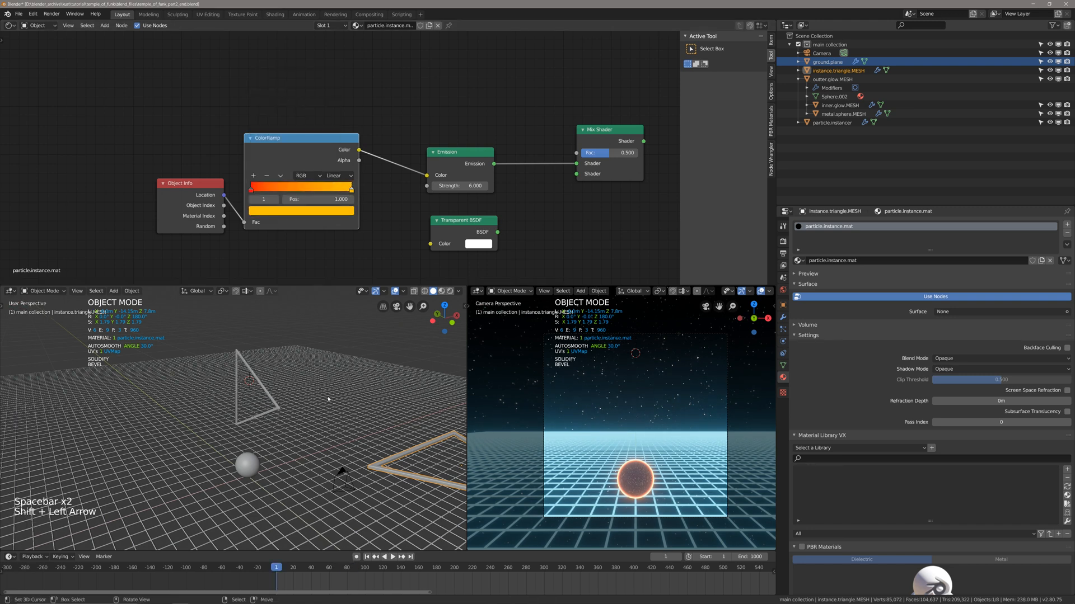
scroll(263, 153, "up", 1)
middle_click_drag(263, 154, 263, 147)
key("ctrl+s")
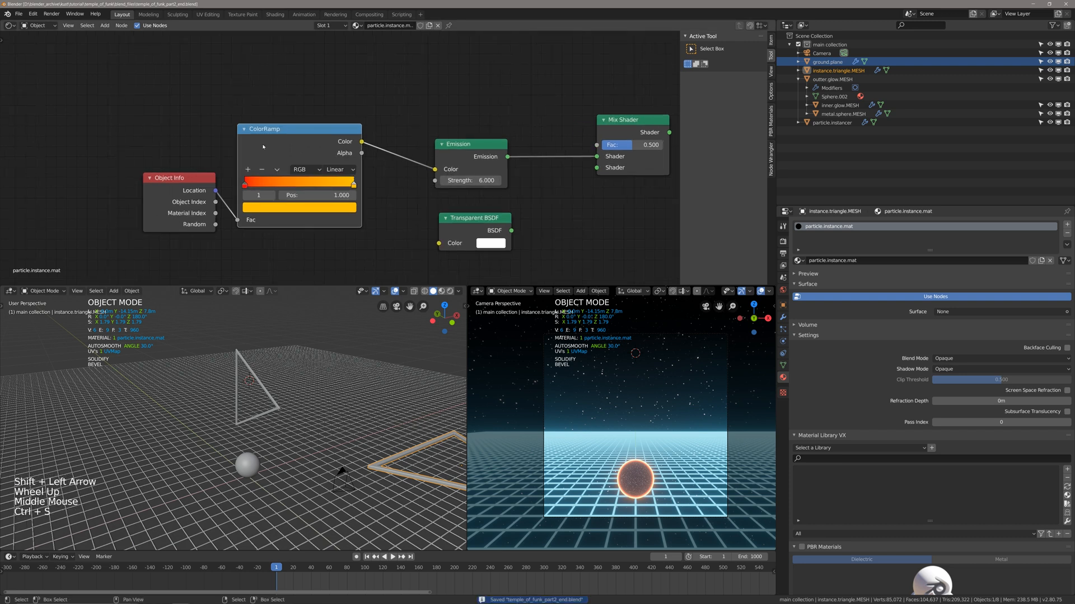
Move the Object Info node away from the ColorRamp and insert a Mapping node on the link between them.
middle_click_drag(263, 225, 264, 225, "shift")
left_click(188, 176)
key("g")
left_click(138, 182)
middle_click_drag(176, 164, 199, 150, "shift")
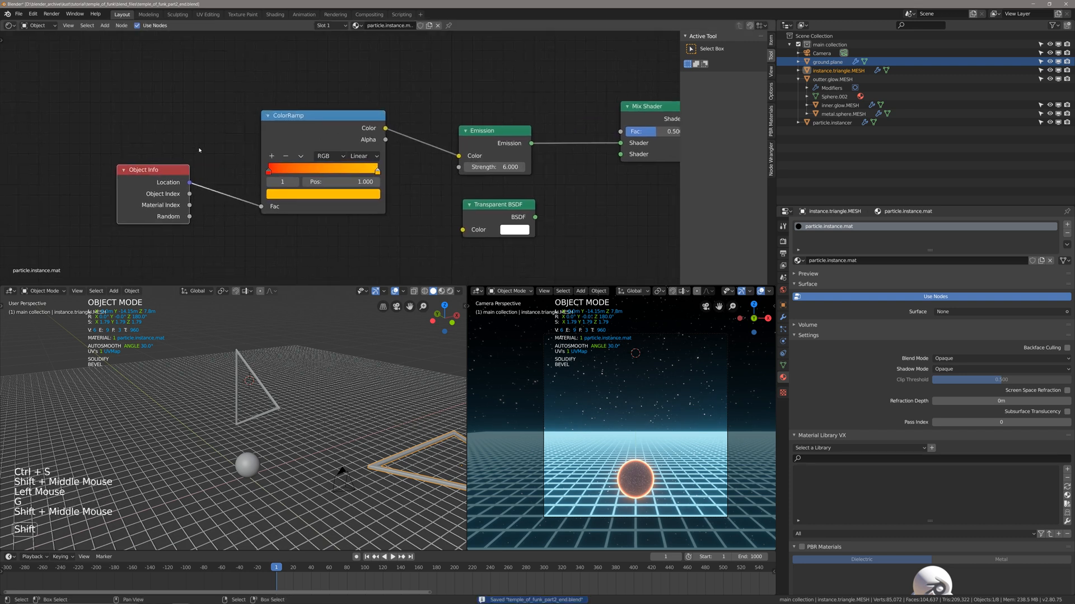
key("shift+a")
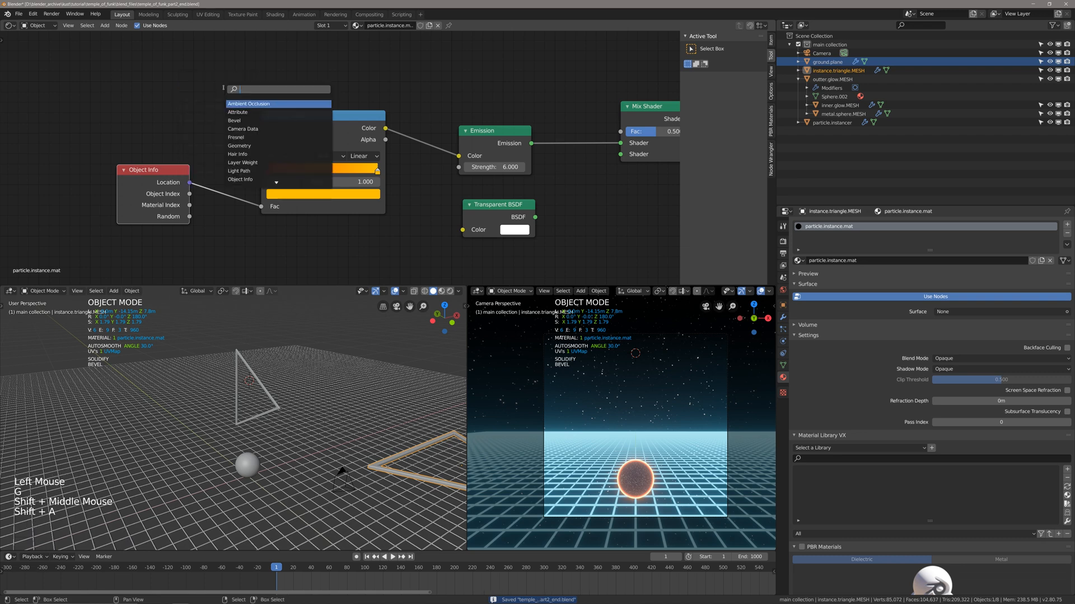
left_click(224, 89)
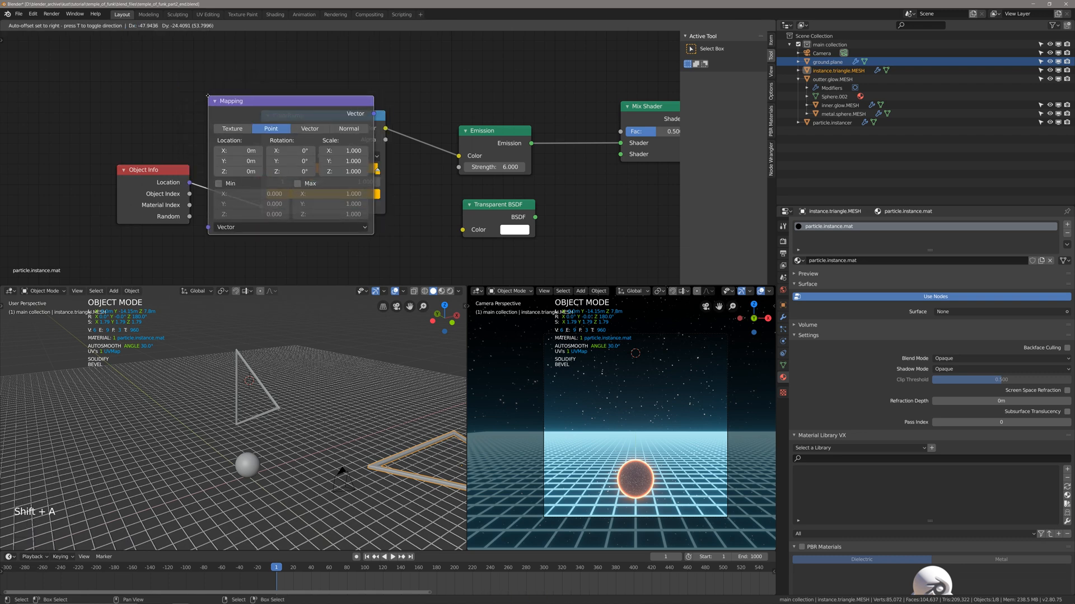
left_click(230, 97)
middle_click_drag(330, 107, 317, 103, "shift")
Place the Transparent BSDF node farther below the Emission node.
right_click(477, 224)
key("g")
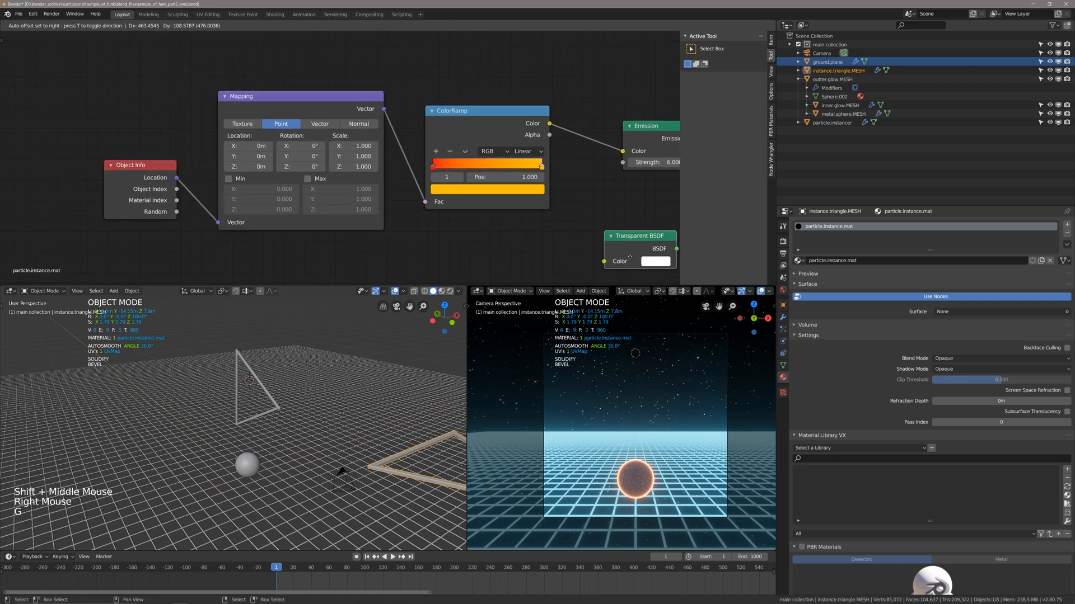
left_click(627, 258)
scroll(439, 196, "down", 2)
middle_click_drag(439, 195, 424, 191, "shift")
scroll(475, 172, "up", 1, "shift")
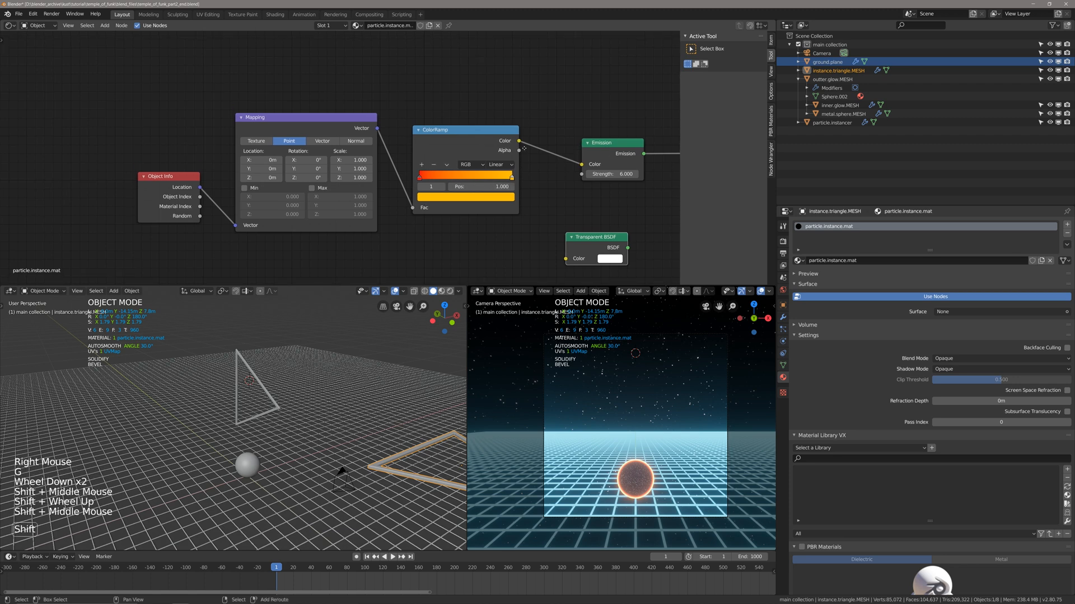
Play the animation and try different Location and Scale values on the Mapping node, undoing the trials.
middle_click_drag(343, 193, 356, 195, "shift")
scroll(357, 195, "up", 1)
key("space")
mouse_move(275, 161)
left_mouse_down()
mouse_move(301, 161)
mouse_move(271, 152)
mouse_move(285, 153)
mouse_move(277, 170)
left_mouse_up()
key("ctrl+z")
key("ctrl+z")
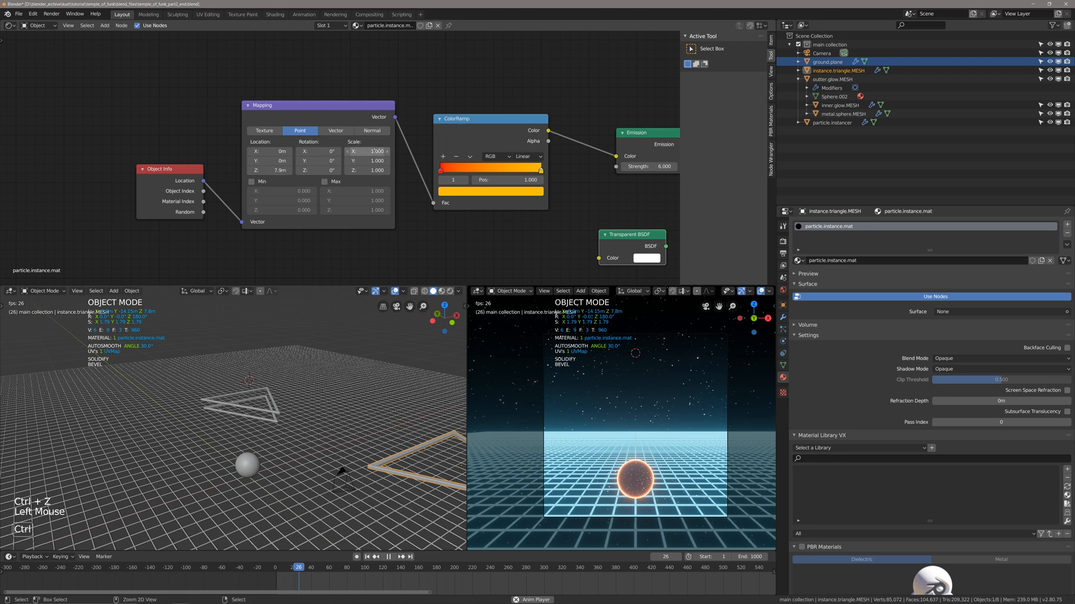
key("ctrl+z")
mouse_move(367, 151)
left_mouse_down()
mouse_move(392, 151)
mouse_move(379, 170)
mouse_move(392, 170)
mouse_move(375, 170)
left_mouse_up()
key("ctrl+z")
Switch the user-perspective viewport to Rendered shading with nothing selected, and stop the playback at frame 92.
scroll(358, 483, "down", 2)
middle_click_drag(358, 483, 297, 459, "shift")
key("z")
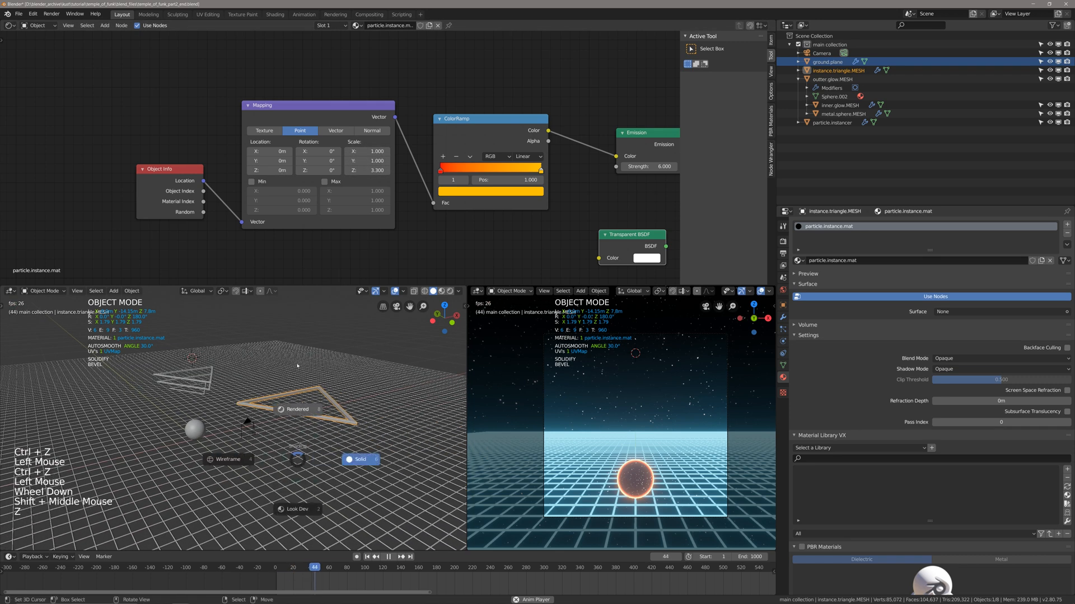
left_click(296, 413)
scroll(254, 394, "up", 3)
middle_click_drag(255, 393, 261, 398)
key("alt+a")
scroll(261, 398, "up", 1)
middle_click_drag(262, 399, 261, 395, "shift")
key("space")
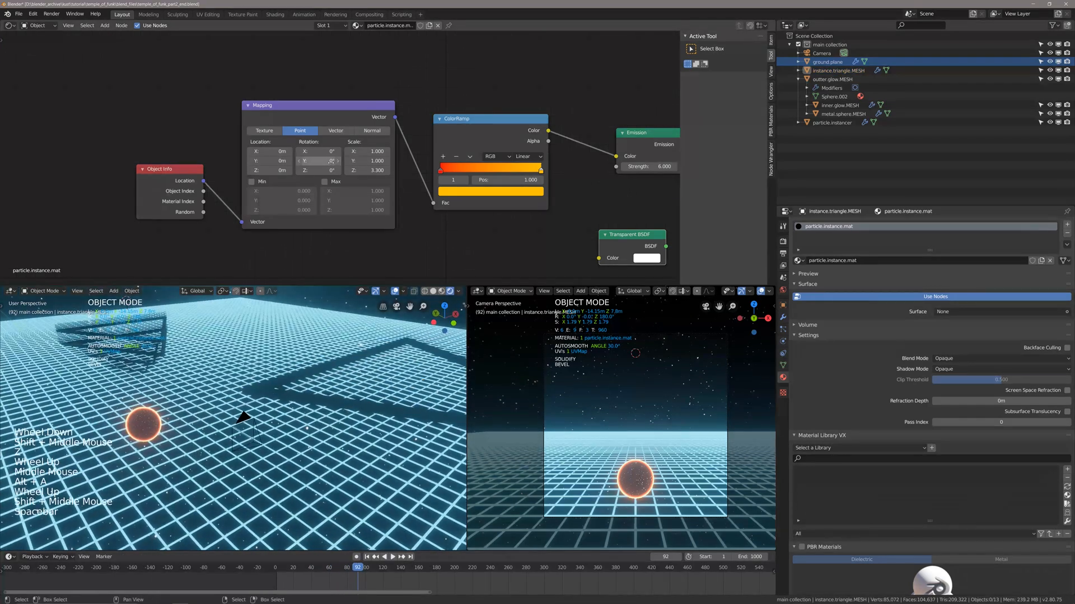
Reset the Mapping node's Z scale to 1 and move the Object Info node farther away from it.
left_click(376, 172)
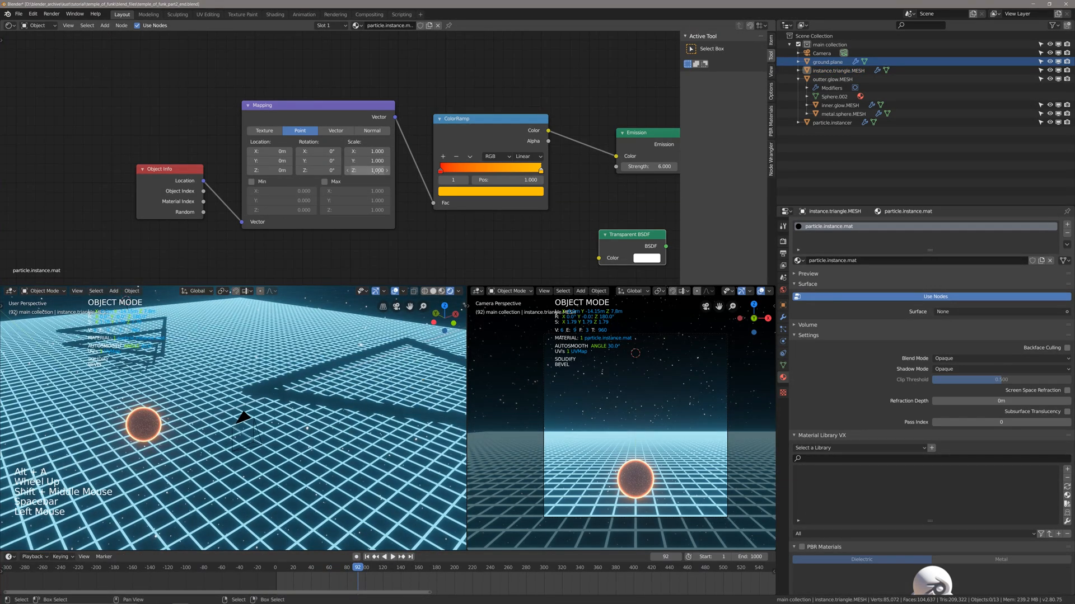
middle_click_drag(185, 186, 194, 177, "shift")
left_click(185, 189)
key("g")
left_click(160, 202)
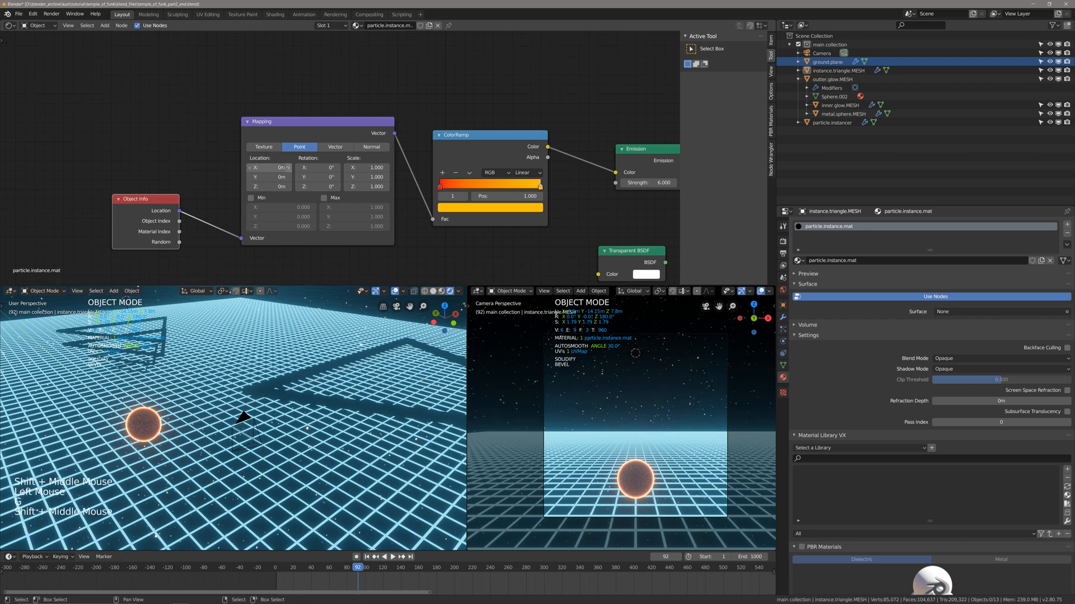
Try shifting the Mapping node's location values and undo the changes.
left_click_drag(270, 167, 297, 187)
key("ctrl+z")
key("ctrl+z")
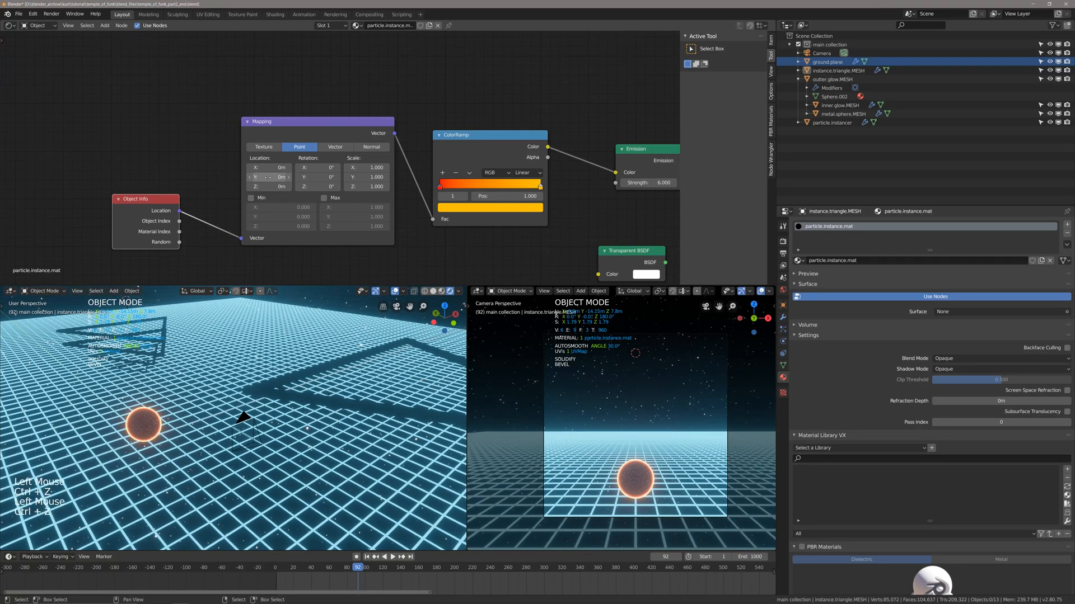
Move the ColorRamp's red stop to position 0.052.
scroll(414, 190, "down", 2)
middle_click_drag(411, 193, 420, 186, "shift")
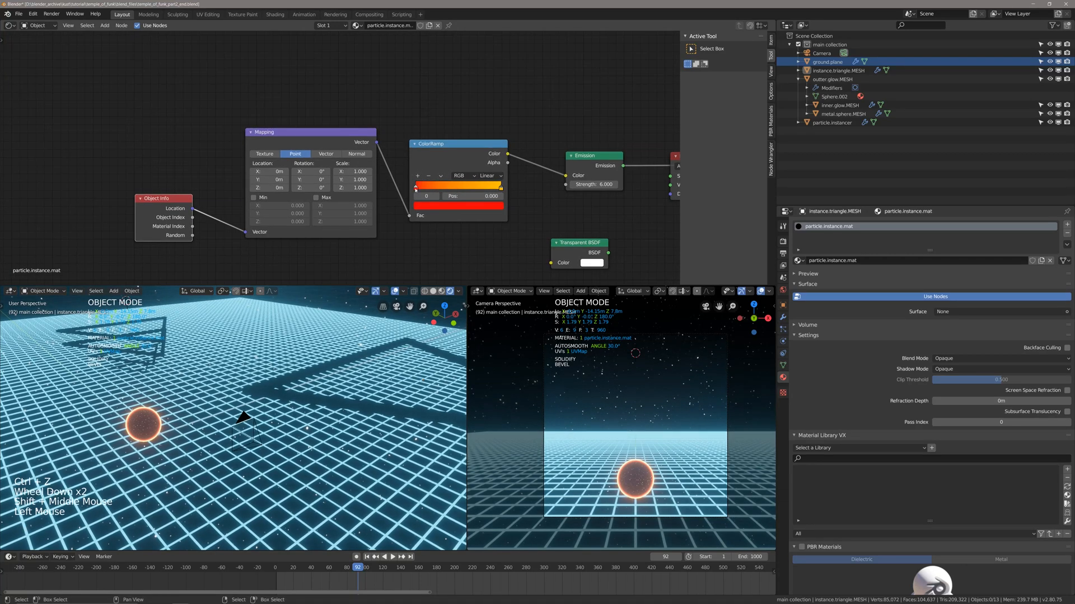
middle_click_drag(524, 211, 428, 209, "shift")
Move the Mix Shader node up, clear of the Emission and Material Output nodes.
left_click(596, 144)
key("g")
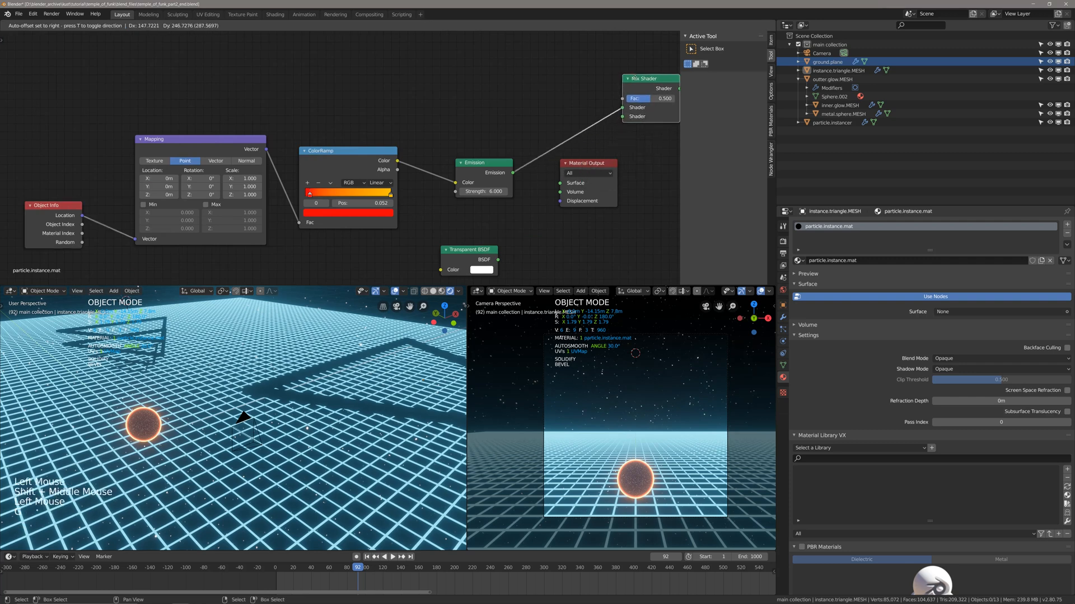
left_click(525, 74)
middle_click_drag(552, 151, 520, 177, "shift")
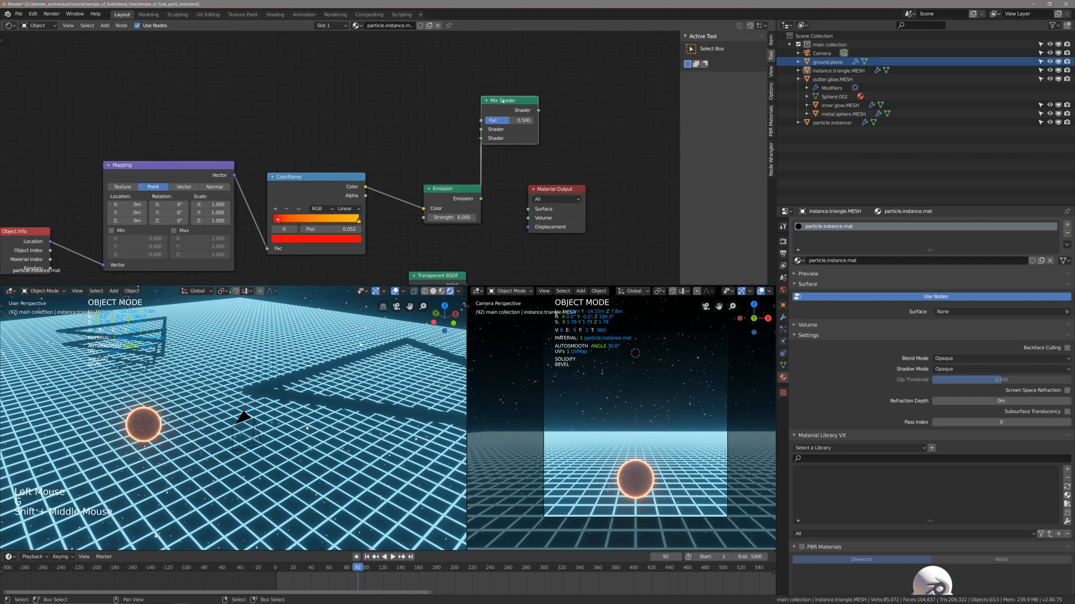
left_click(513, 102)
key("g")
left_click(546, 80)
Move the Material Output node farther away from the Emission node.
middle_click_drag(597, 214, 561, 225, "shift")
key("alt+a")
right_click(507, 197)
key("g")
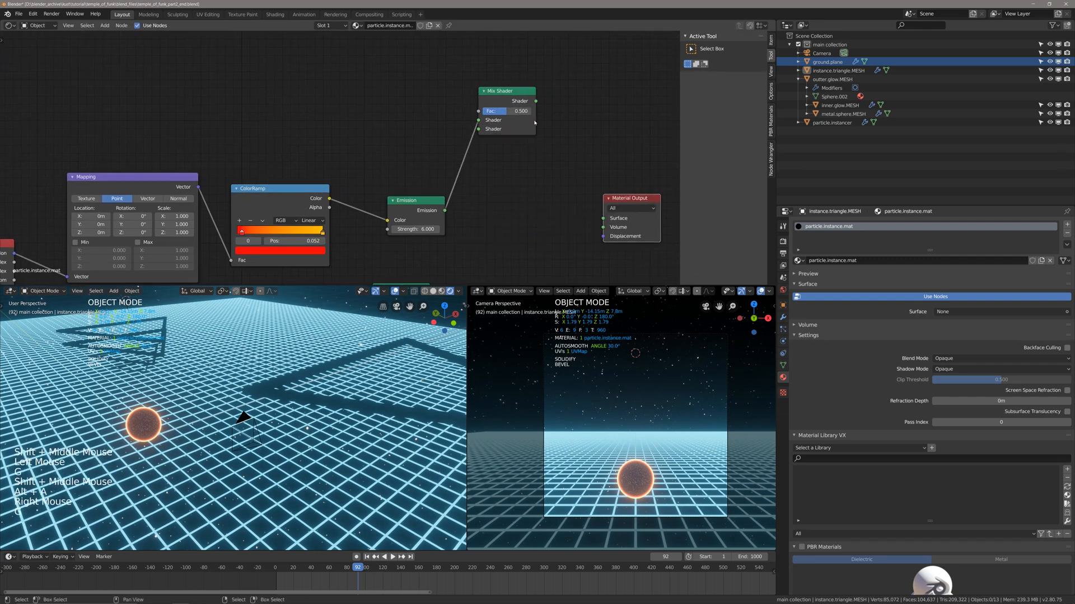
left_click(619, 194)
Connect the Emission output directly to the Material Output's Surface and inspect the triangles in the rendered viewport.
left_click(484, 241, "ctrl+shift")
middle_click_drag(484, 240, 513, 223, "shift")
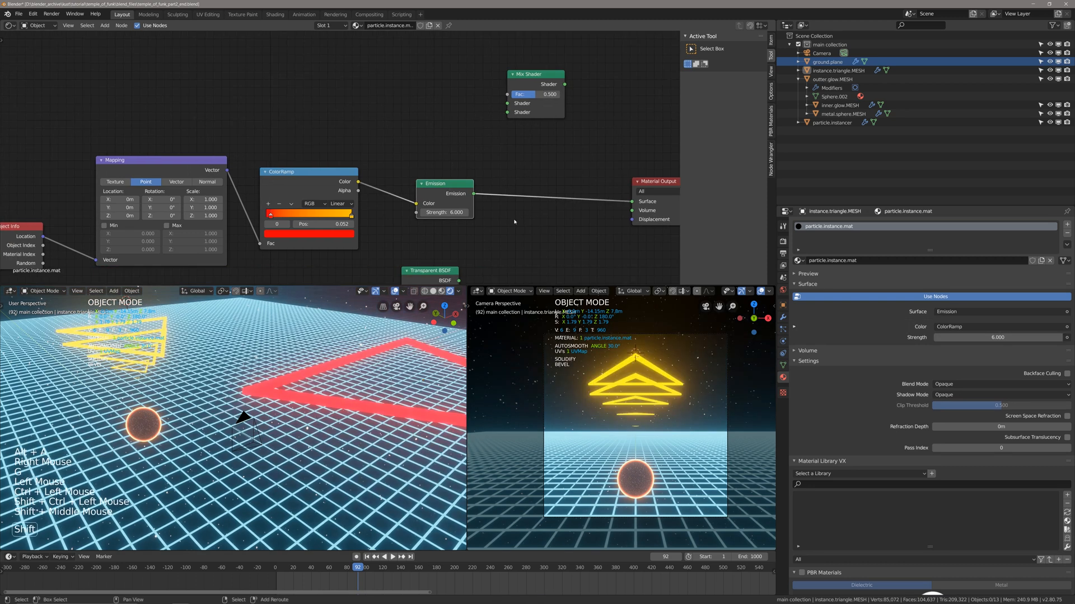
middle_click_drag(240, 412, 300, 427)
scroll(282, 334, "up", 1, "shift")
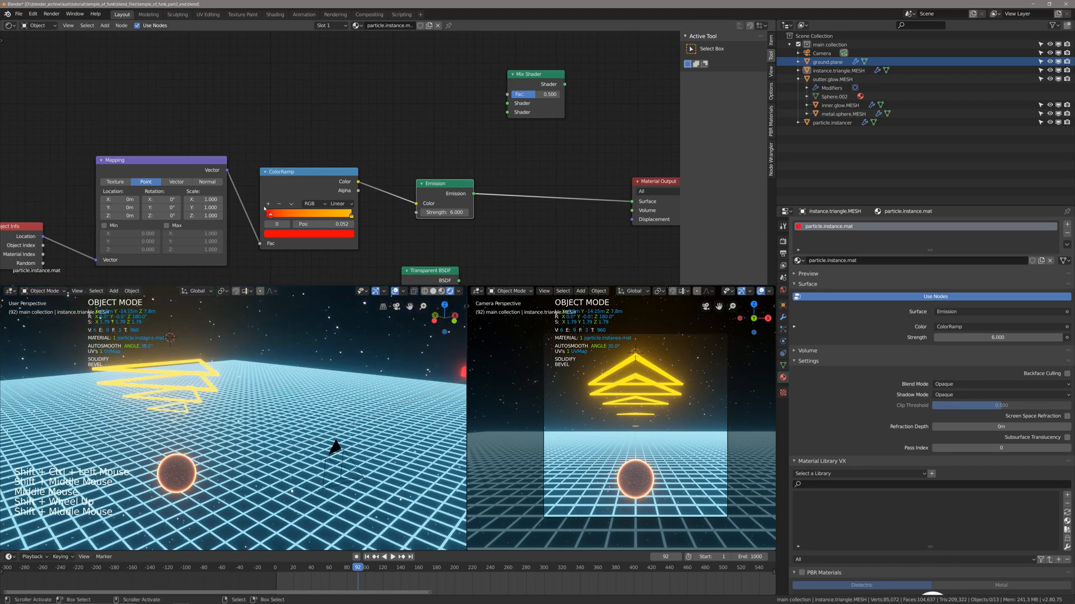
middle_click_drag(367, 368, 345, 370, "shift")
scroll(345, 371, "down", 2)
middle_click(462, 142)
Lower the Mix Shader node slightly so it sits closer to the Emission node.
left_click(518, 84)
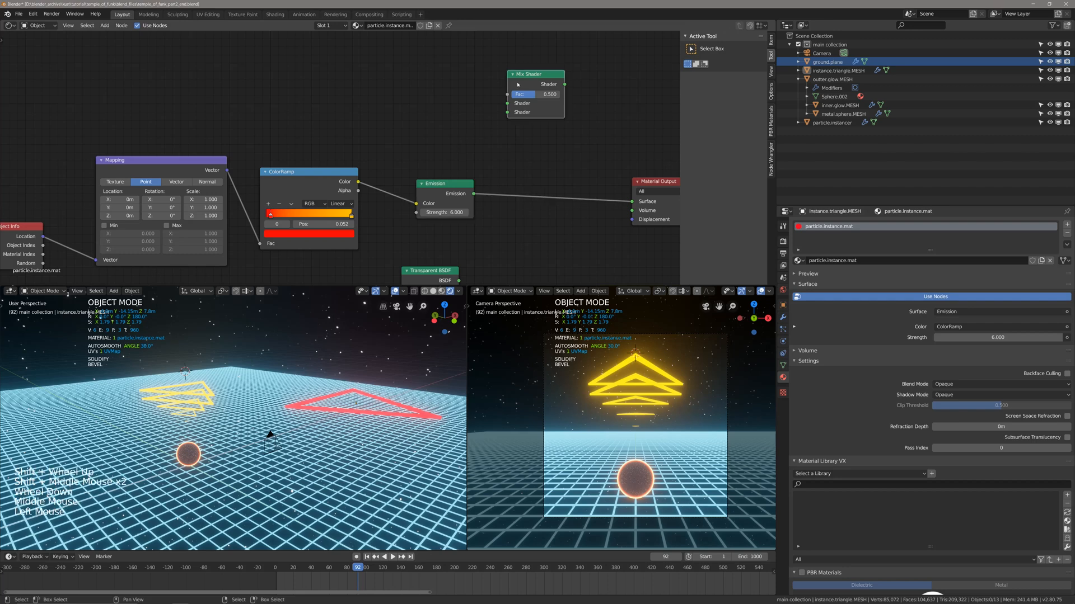
key("g")
left_click(516, 114)
middle_click_drag(377, 175, 429, 149, "shift")
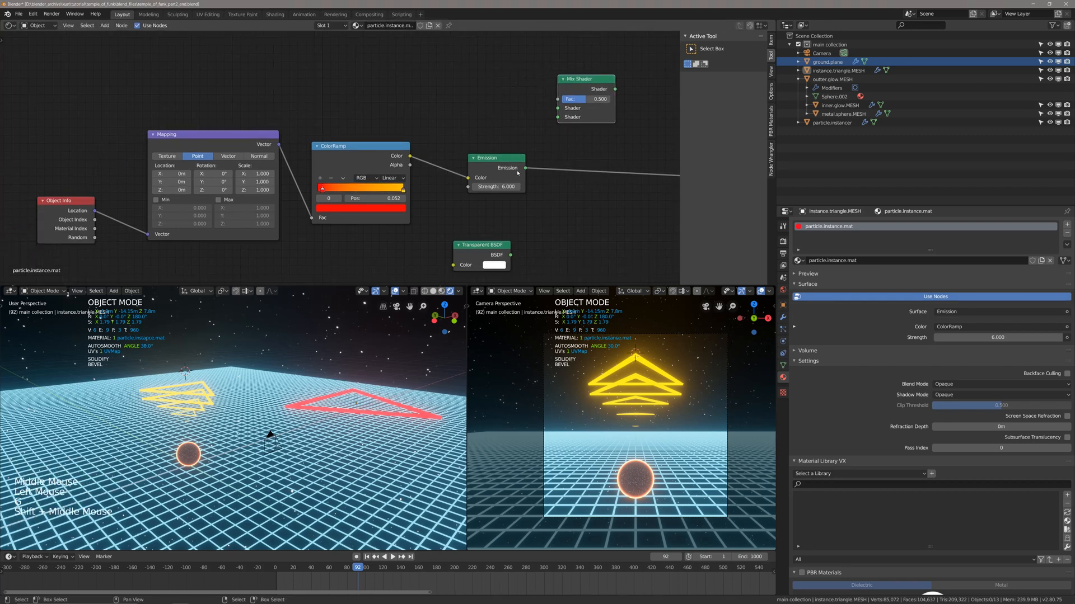
scroll(589, 115, "up", 1, "shift")
middle_click_drag(589, 114, 533, 124, "shift")
middle_click_drag(454, 182, 496, 174, "shift")
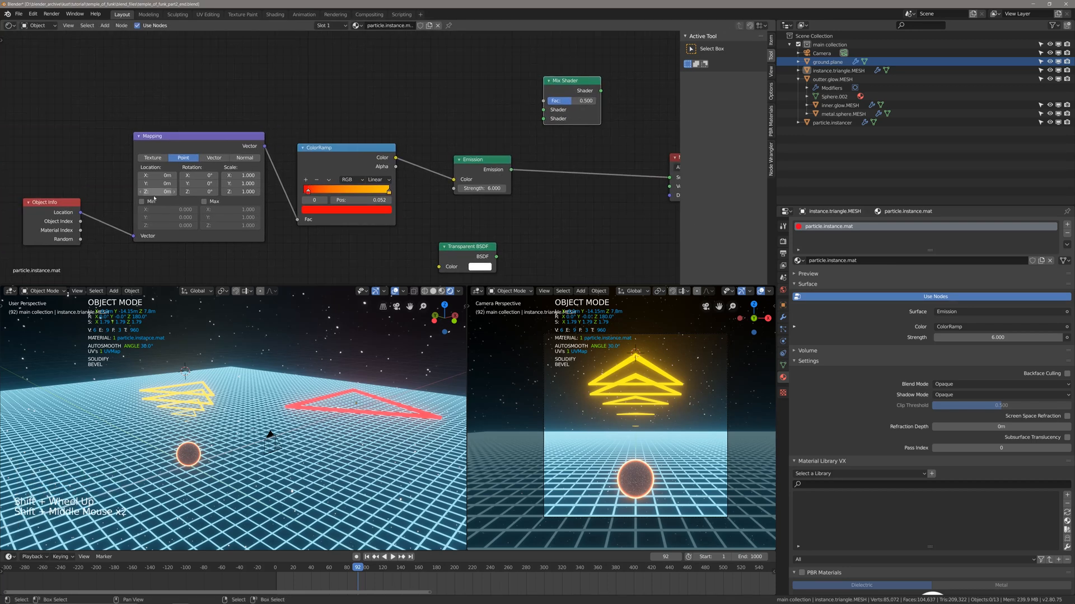
Try a Y location of 8.13 m on the Mapping node and undo it.
middle_click_drag(152, 217, 176, 202, "shift")
scroll(176, 173, "up", 1)
left_click_drag(177, 170, 201, 170)
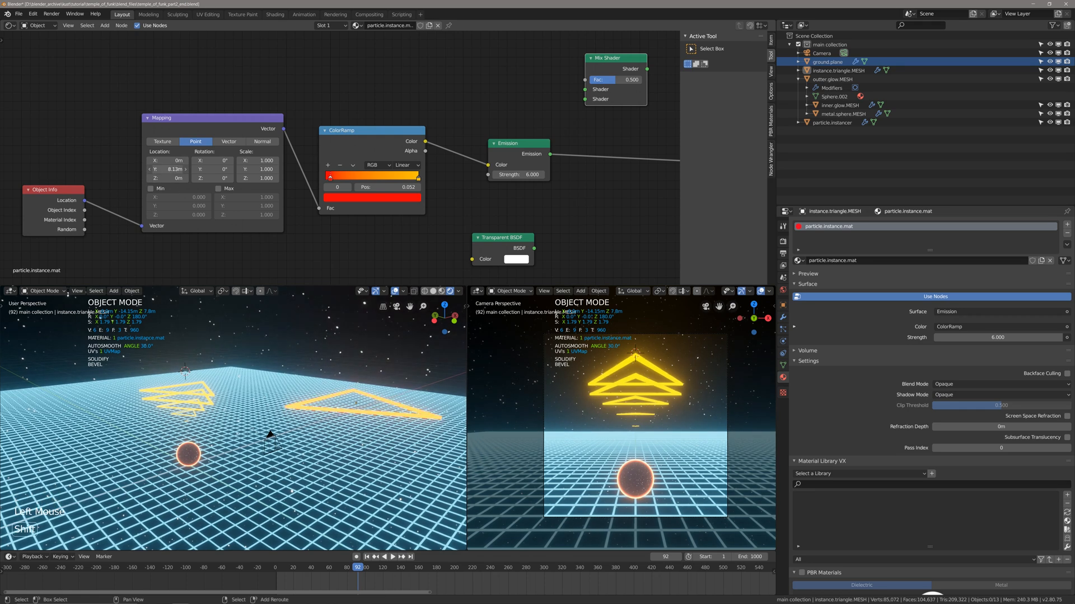
key("ctrl+z")
Set the Mapping node's X location to about -4.86 m and inspect the triangle colours from the side.
left_click_drag(182, 161, 152, 161)
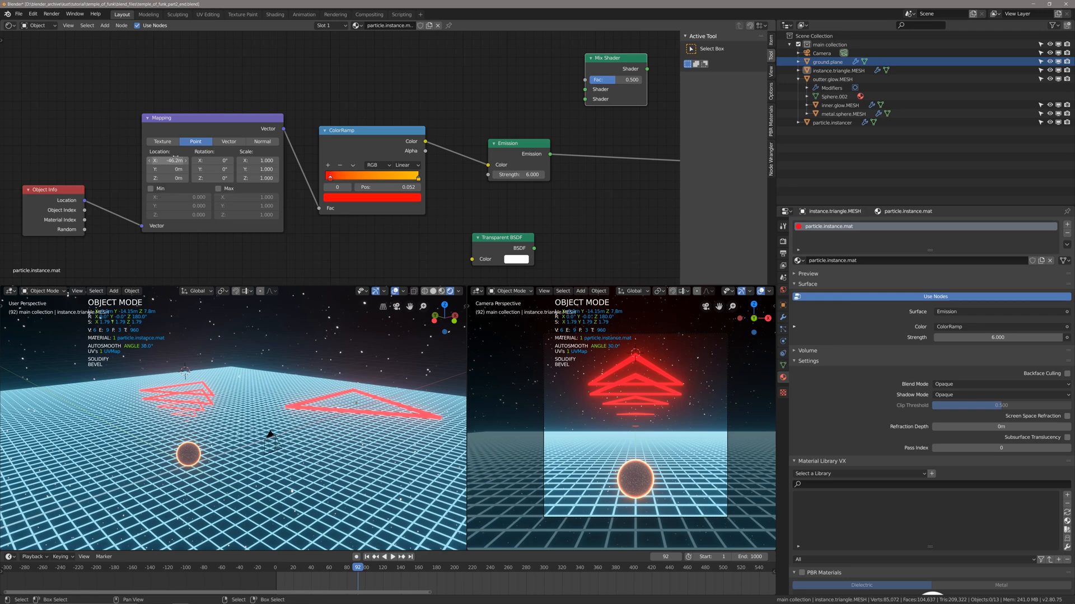
mouse_move(168, 161)
left_mouse_down("shift")
mouse_move(180, 161)
mouse_move(157, 160)
left_mouse_up("shift")
middle_click_drag(193, 386, 213, 353)
scroll(201, 369, "up", 2)
mouse_move(212, 353)
middle_mouse_down("shift")
mouse_move(216, 394)
mouse_move(211, 378)
mouse_move(223, 364)
middle_mouse_up("shift")
scroll(216, 394, "up", 2)
scroll(217, 394, "down", 1)
Move the ColorRamp's red stop back to position 0 and flip the colour ramp.
left_click_drag(337, 180, 305, 180)
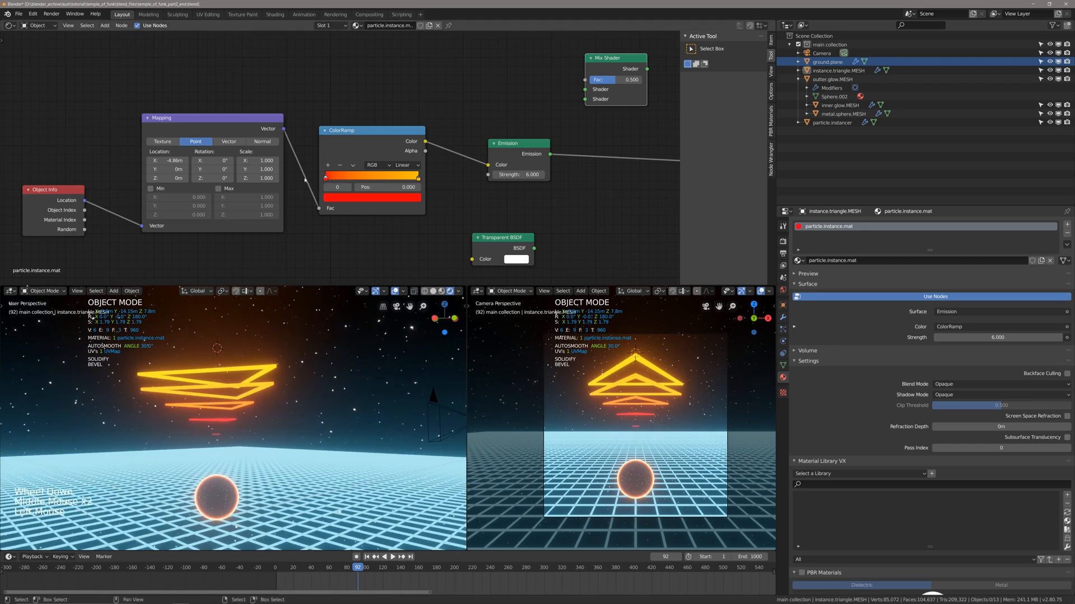
left_click(352, 165)
left_click(386, 183)
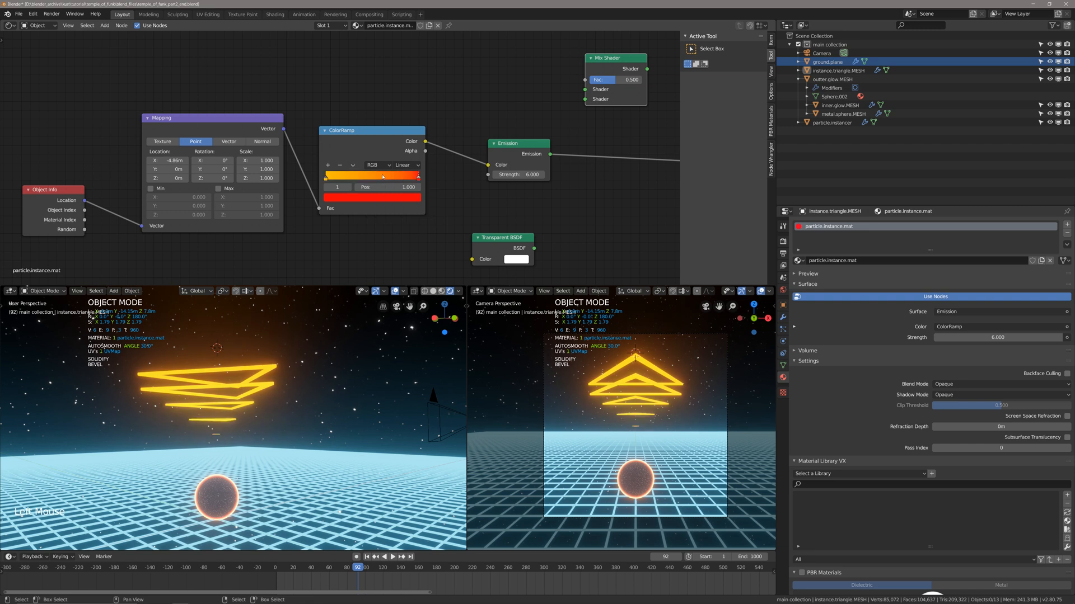
Fine-tune the Mapping node's X location to -2.98 m so the triangles fade from yellow to red.
mouse_move(170, 160)
left_mouse_down("shift")
mouse_move(200, 161)
mouse_move(190, 160)
left_mouse_up("shift")
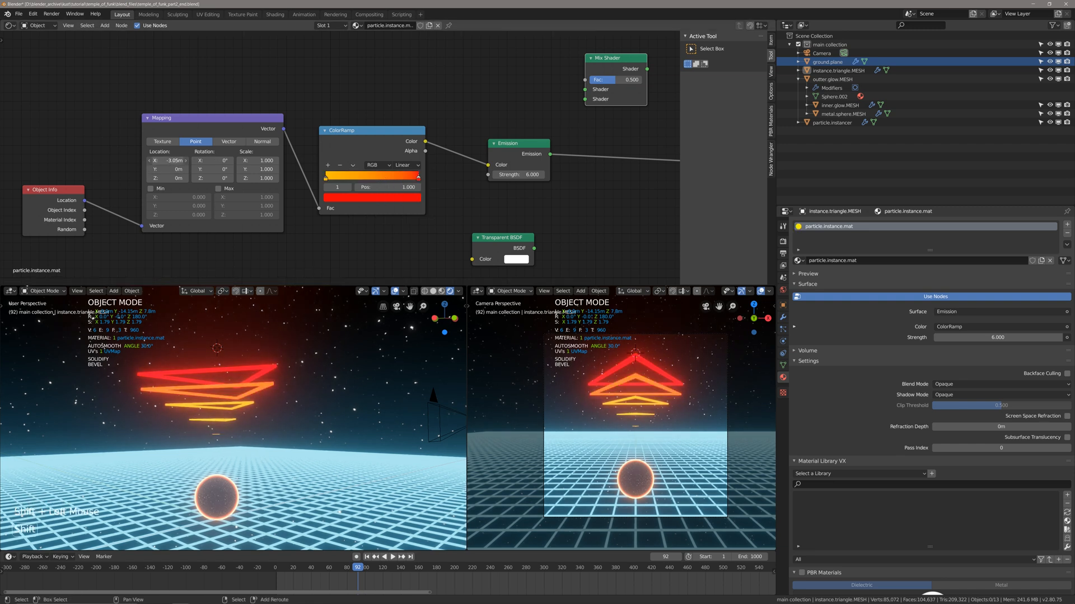
middle_click_drag(193, 347, 197, 358)
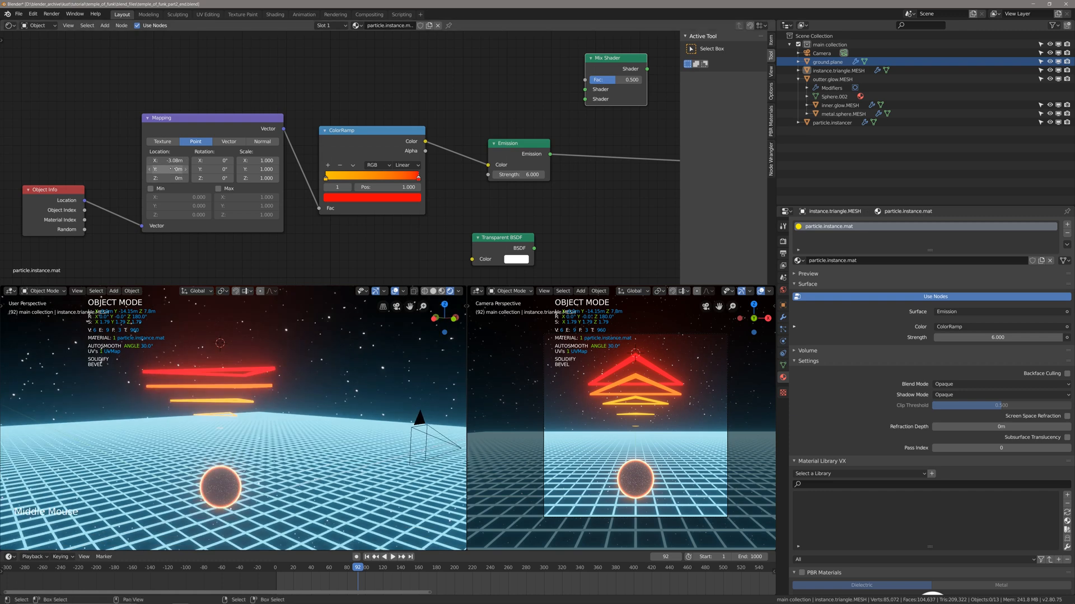
left_click_drag(170, 161, 171, 161, "shift")
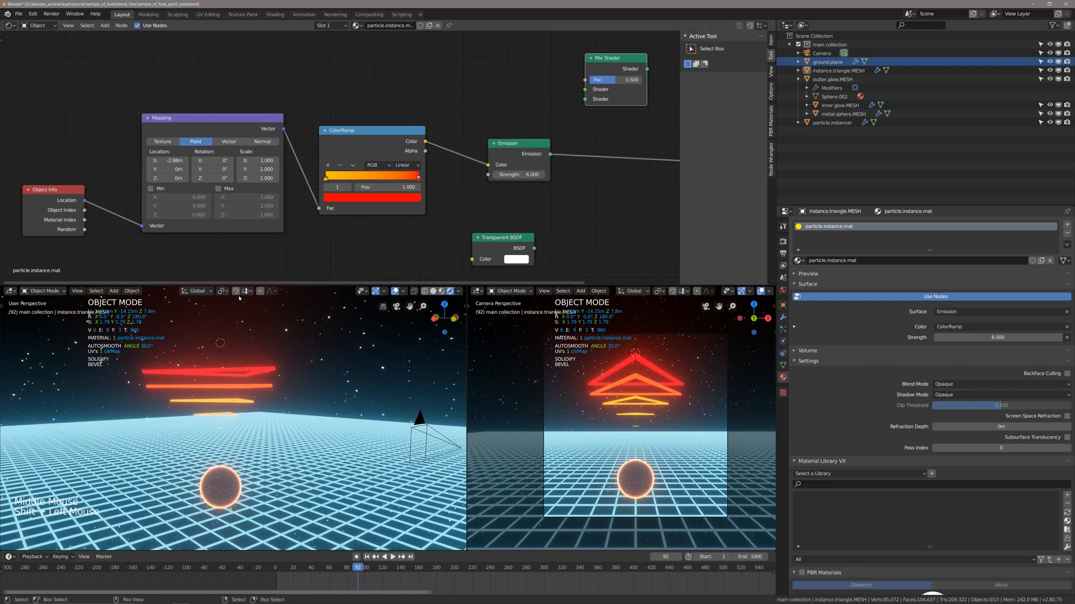
Save the file and play the animation from the first frame to check the colour transition.
middle_click_drag(263, 374, 269, 378)
key("shift+Left")
key("space")
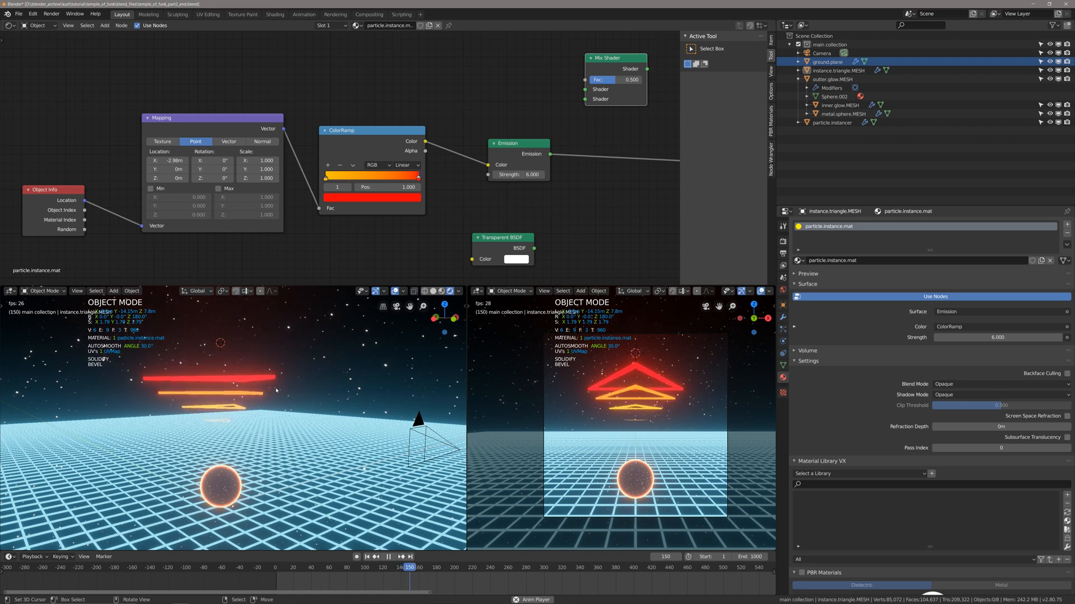
key("space")
key("ctrl+s")
key("shift+Left")
key("ctrl+s")
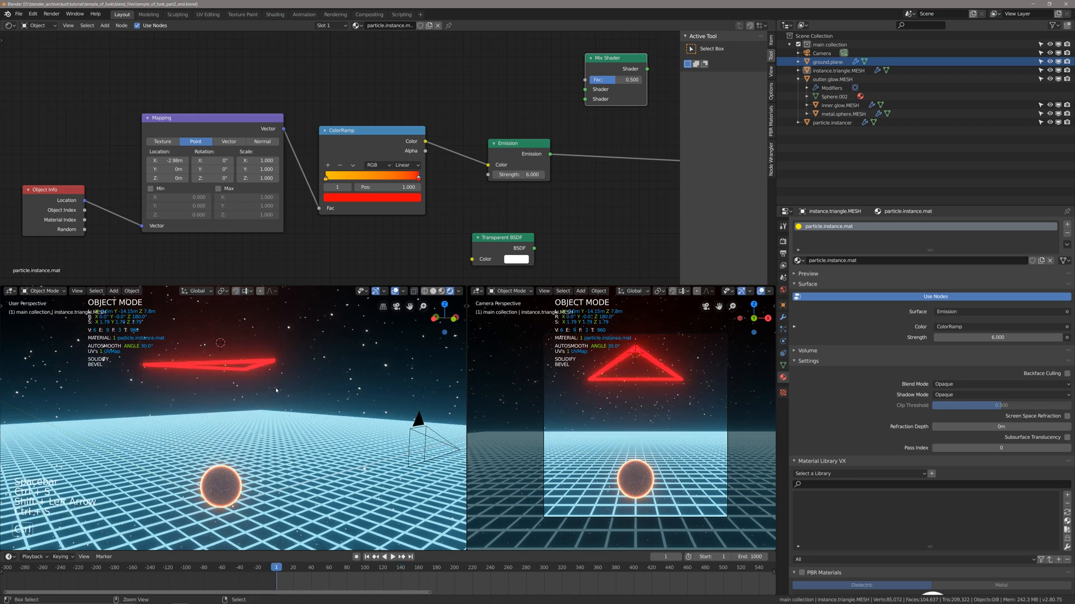
key("space")
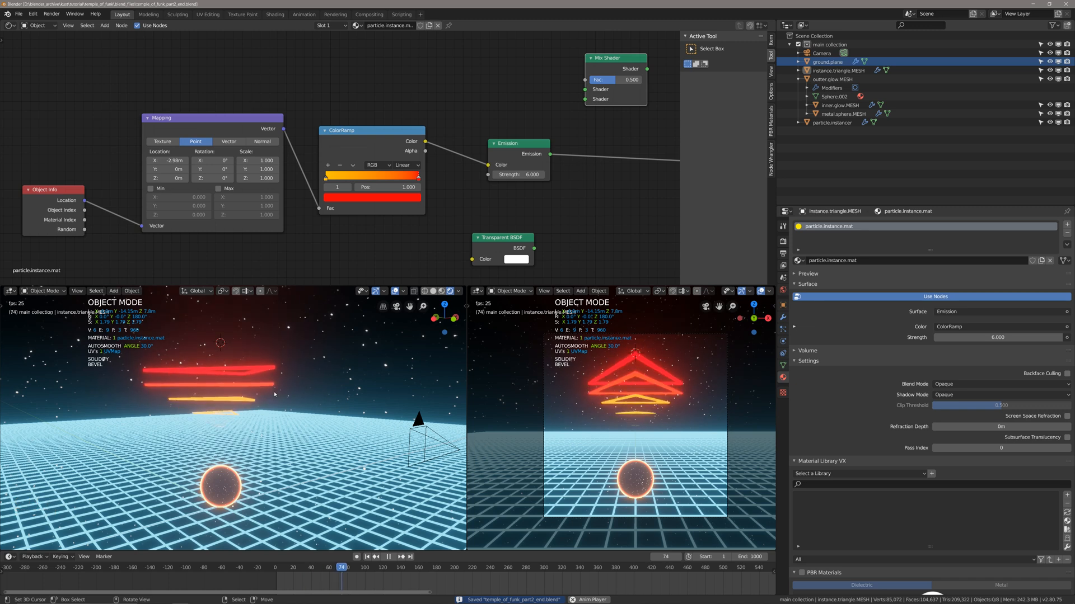
Replay the animation to review the triangle colours in motion and return to the first frame.
key("space")
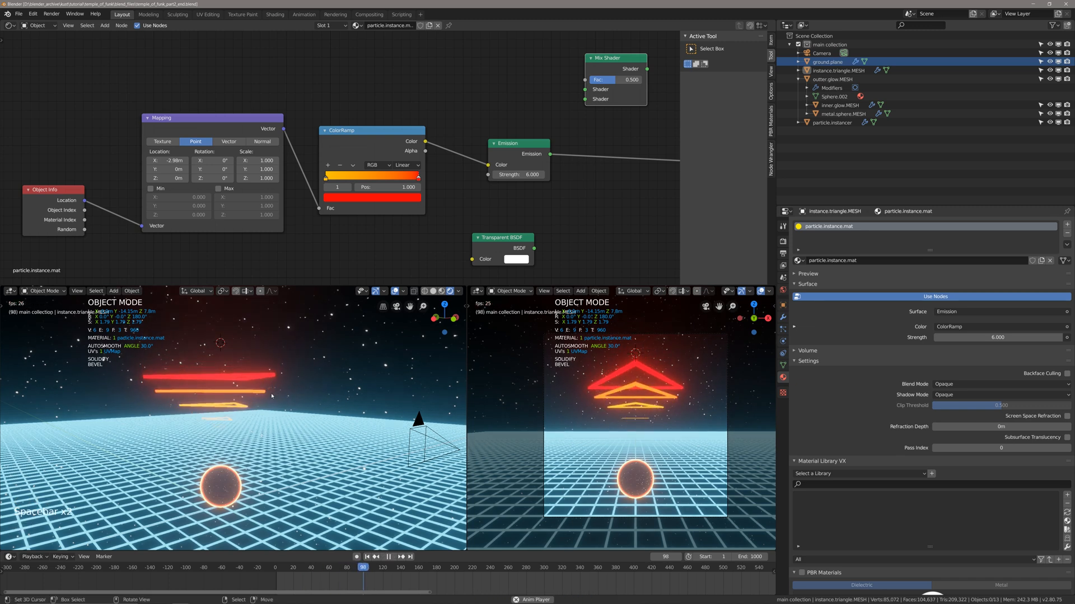
key("space")
key("space")
key("shift+Left")
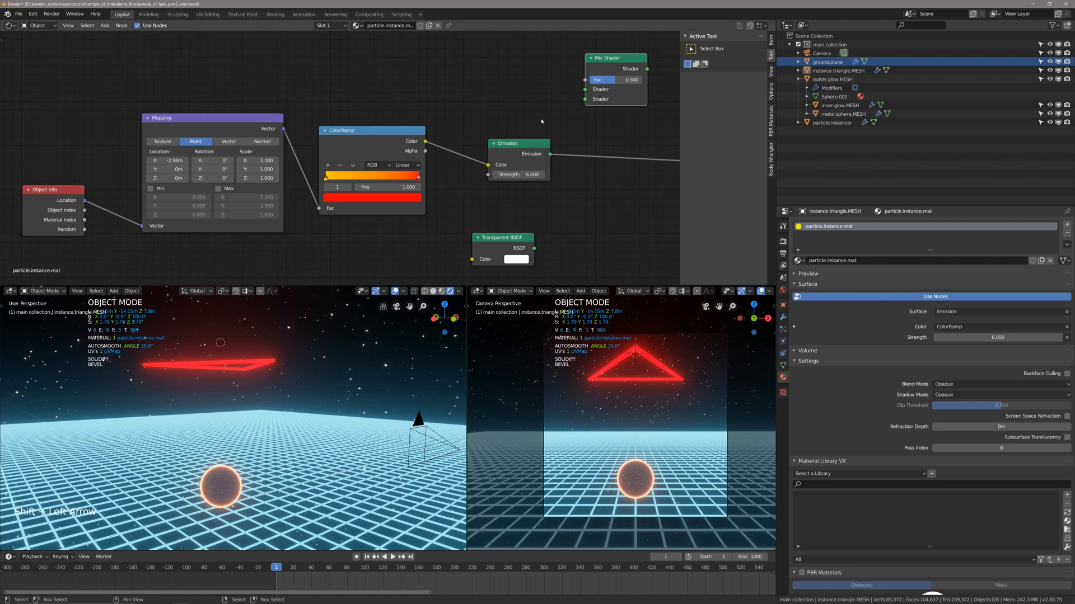
Insert the unconnected Mix Shader node into the link between the Emission and Material Output nodes.
middle_click_drag(537, 133, 486, 157)
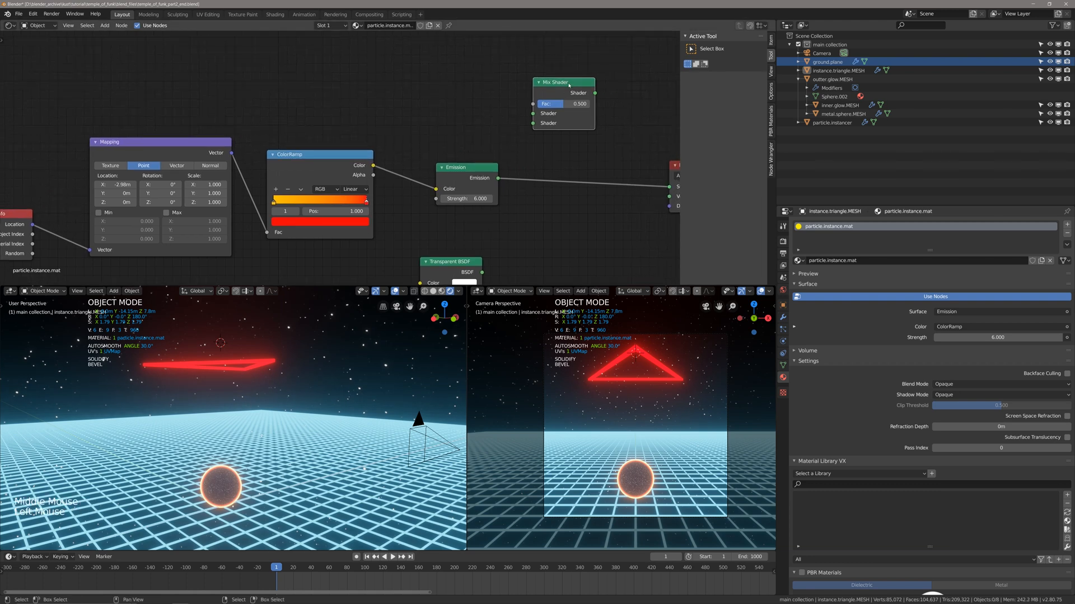
key("g")
left_click(586, 151)
Move the Transparent BSDF below the Emission node, connect it to the Mix Shader's second shader input, and save the file.
middle_click_drag(464, 270, 459, 273, "shift")
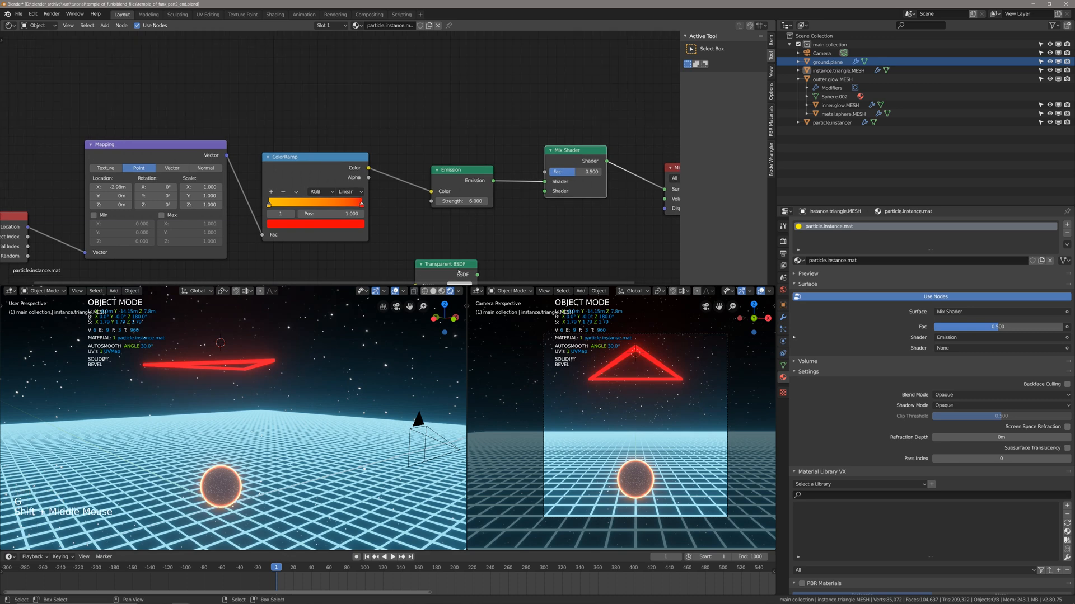
left_click(459, 272)
key("g")
left_click(468, 248)
left_click_drag(486, 251, 546, 192)
key("ctrl+s")
Duplicate the linked Object Info and Mapping nodes above the originals and place the copied Object Info closer to its Mapping node.
middle_click_drag(506, 186, 493, 205, "shift")
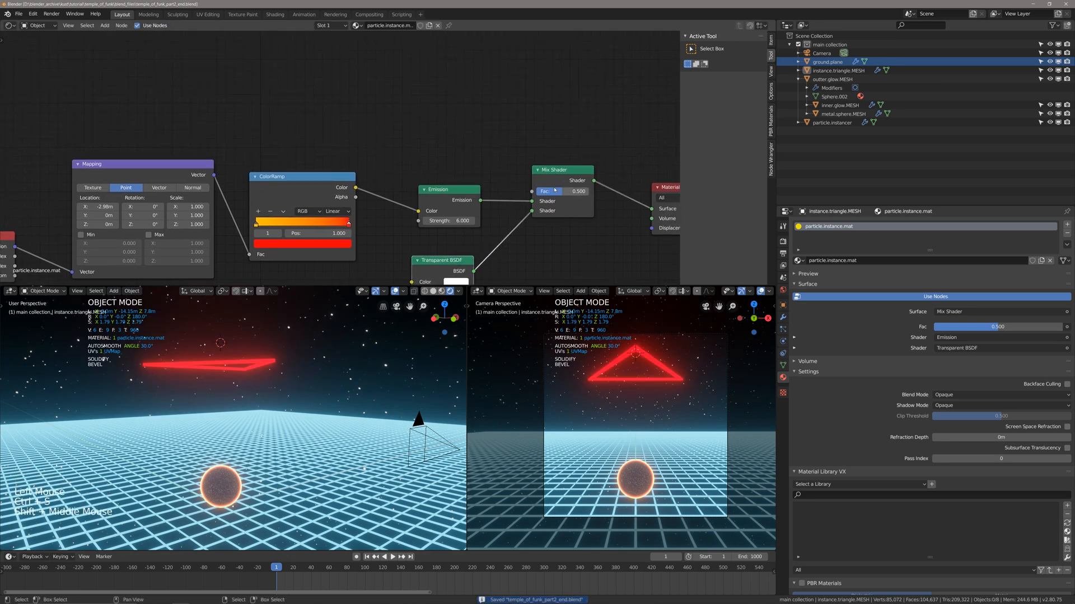
middle_click_drag(407, 110, 430, 117)
middle_click_drag(394, 128, 429, 140, "shift")
scroll(392, 163, "down", 3)
right_click(117, 235)
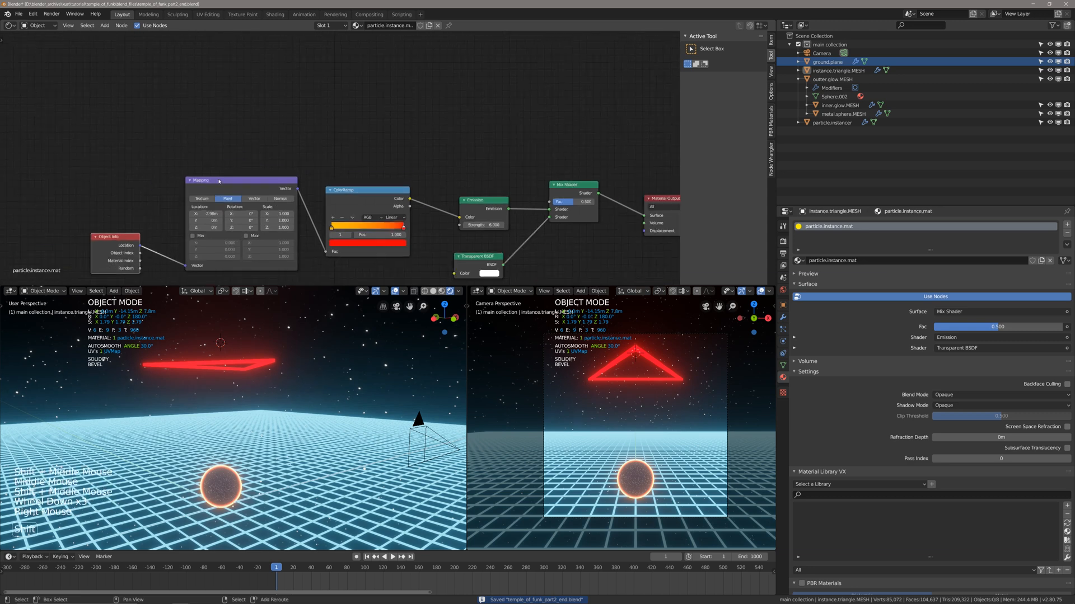
right_click(218, 181, "shift")
right_click(154, 234)
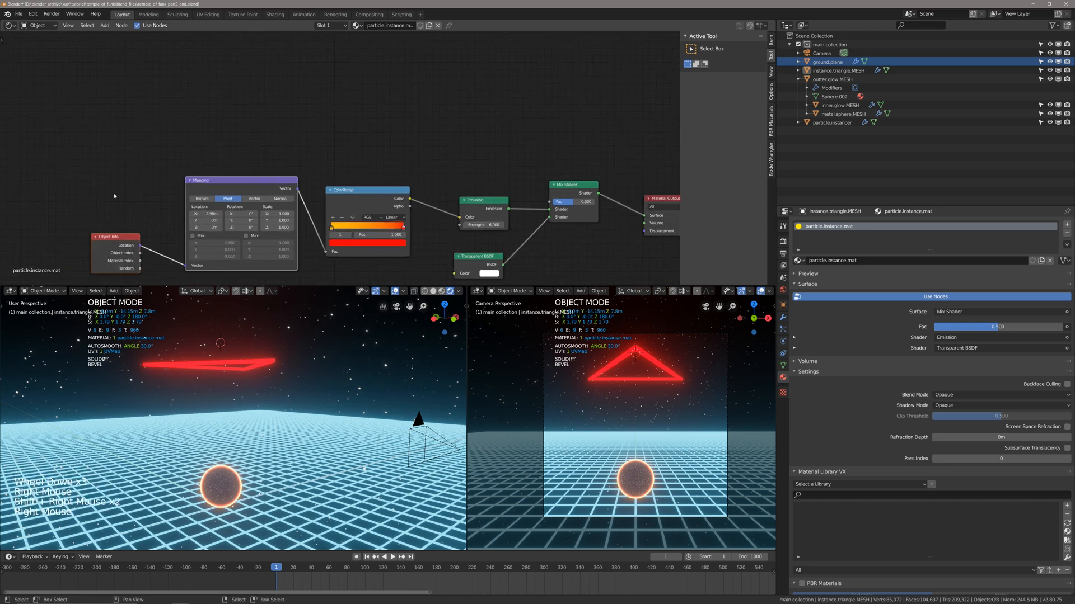
key("shift+d")
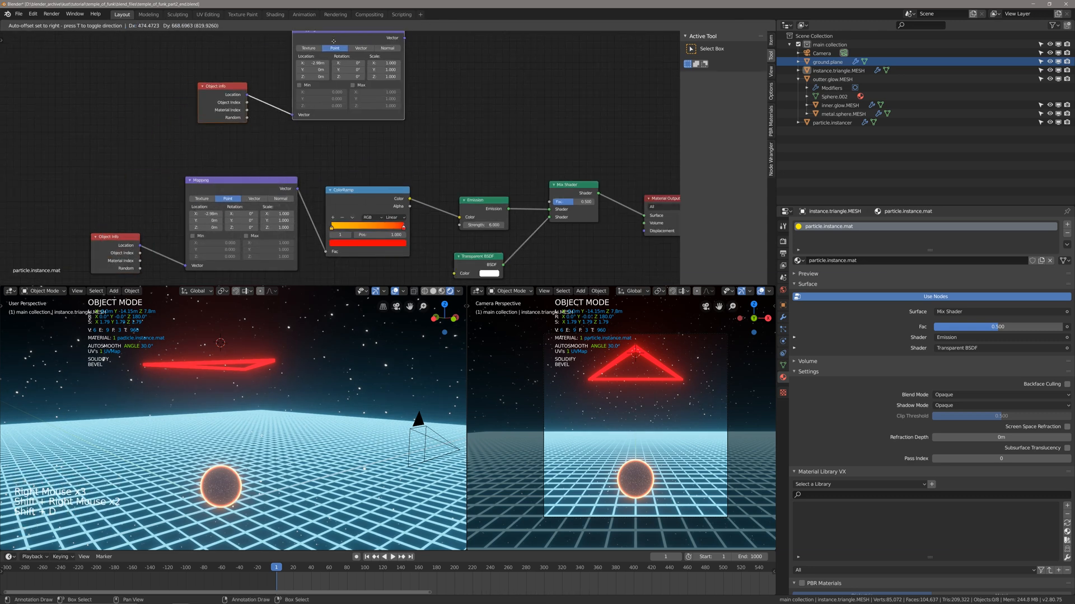
left_click(350, 66)
middle_click_drag(343, 101, 327, 133, "shift")
key("alt+a")
right_click(235, 146)
key("g")
left_click(256, 141)
Add a black-to-white ColorRamp beside the duplicated Mapping node and connect the Mapping's Vector output to the ramp's Fac input.
middle_click_drag(508, 111, 485, 127, "shift")
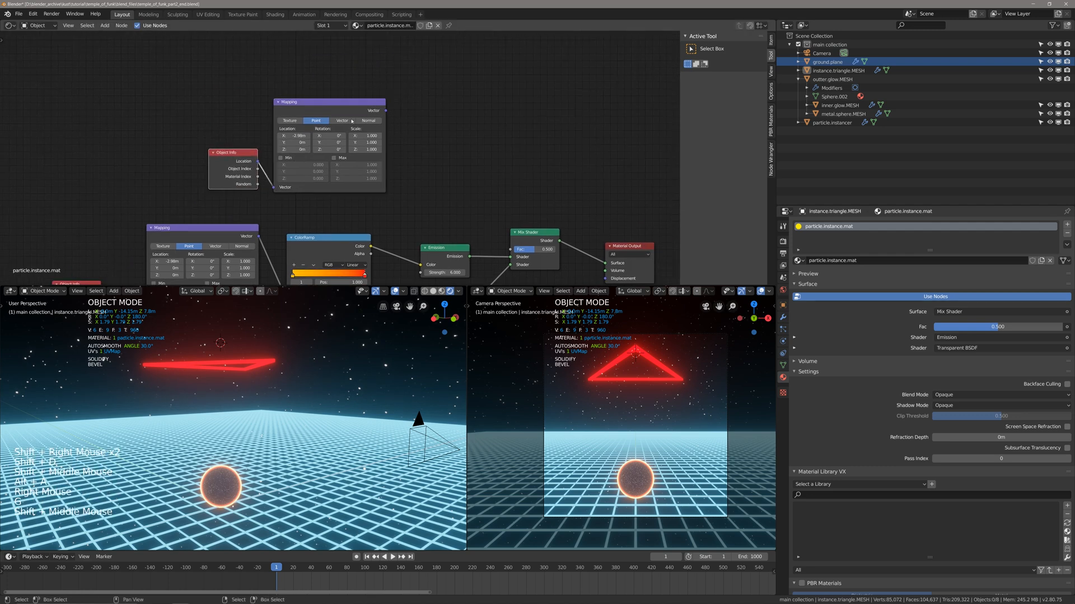
key("shift+a")
key("Return")
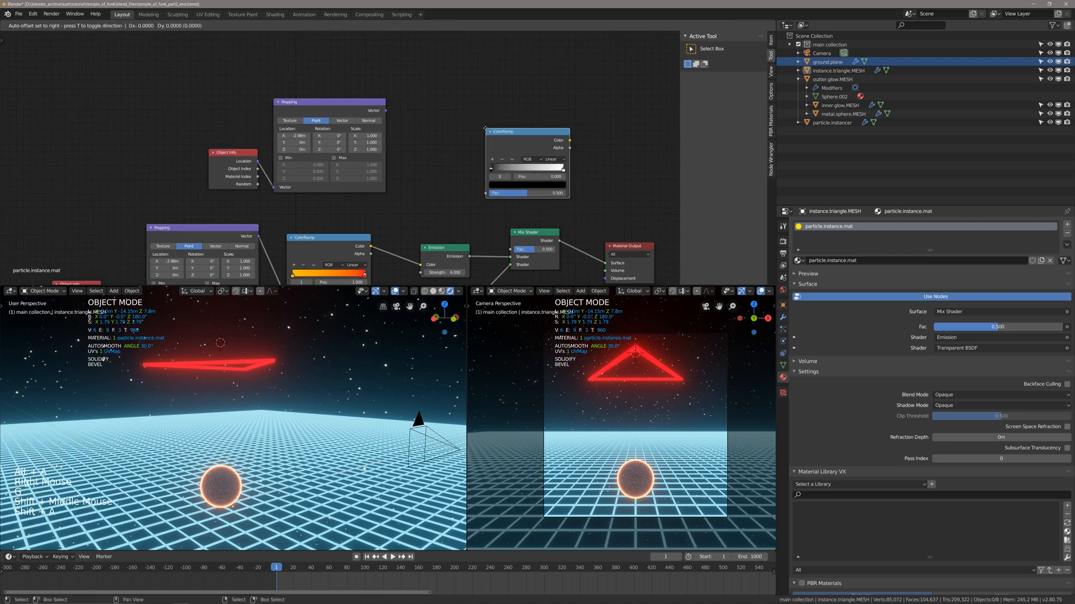
left_click(441, 128)
key("g")
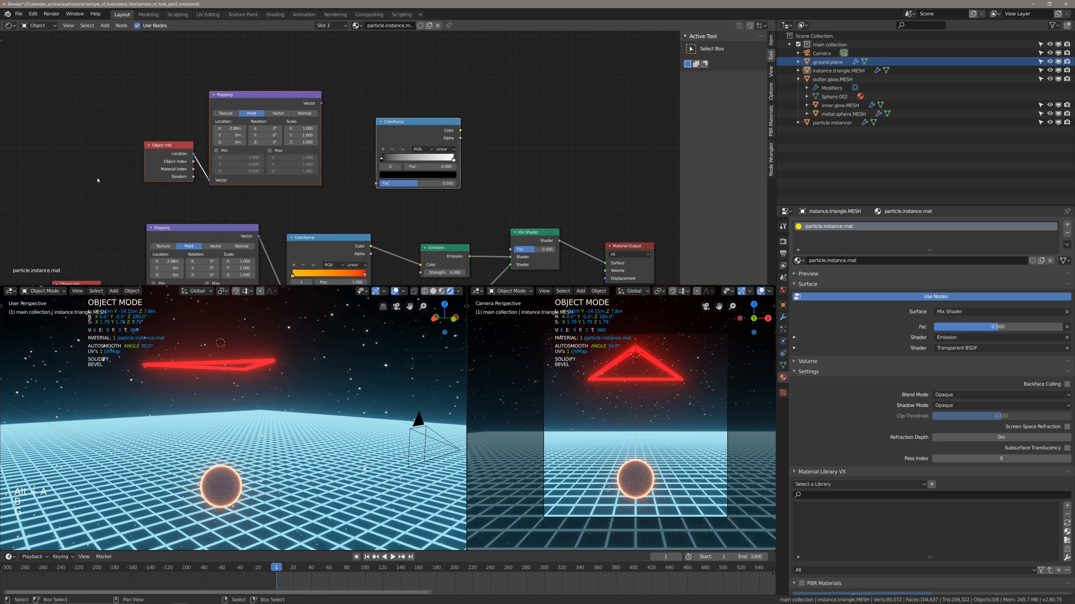
key("g")
left_click(337, 127)
right_click_drag(305, 115, 378, 156, "alt")
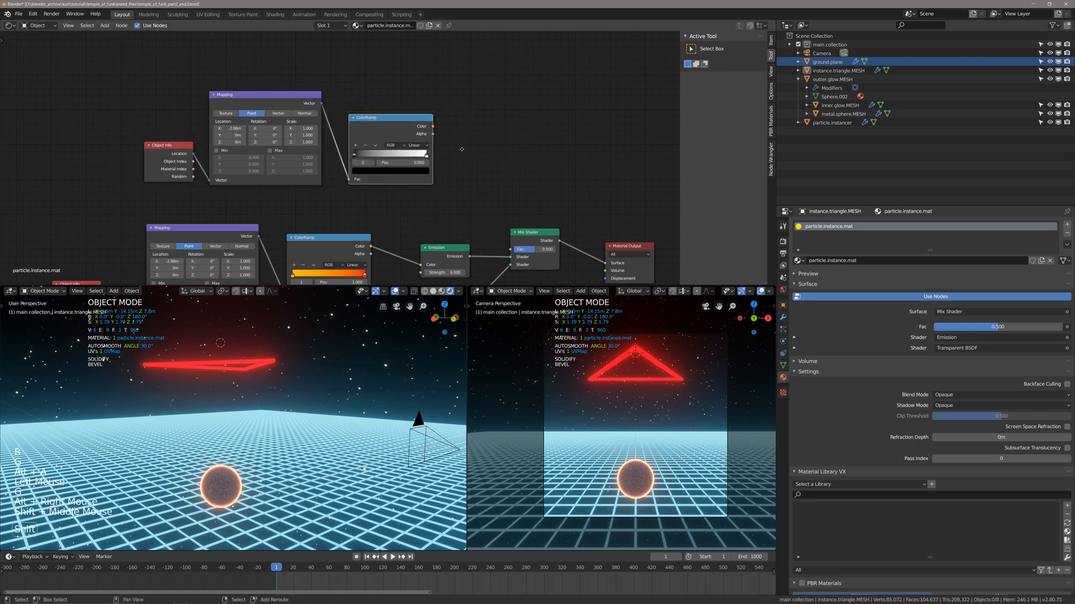
Connect the new ColorRamp's Color output to the Mix Shader's Fac input and save the file.
middle_click_drag(462, 150, 453, 148, "shift")
left_click_drag(428, 125, 470, 145)
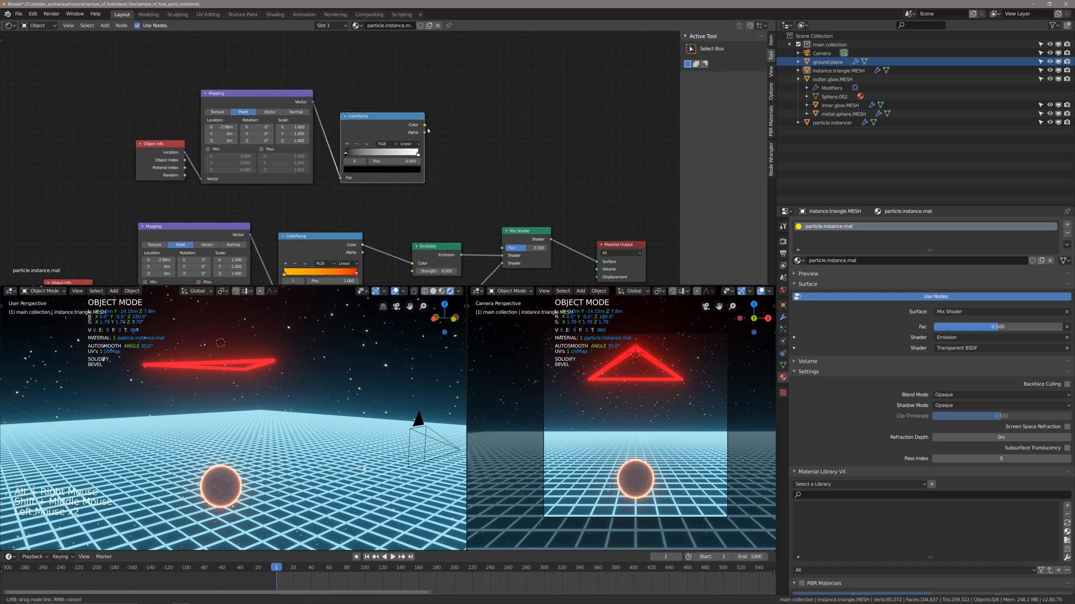
left_click_drag(502, 251, 502, 251)
key("ctrl+s")
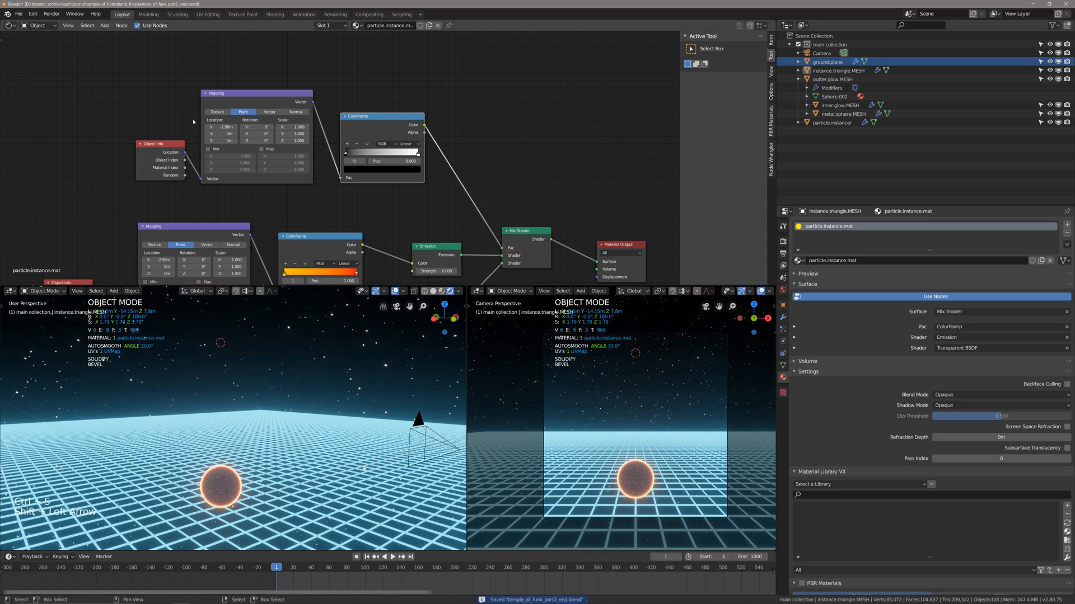
Set the duplicated Mapping node's X location to 0 m and check the playing triangles from a higher viewpoint.
scroll(241, 147, "up", 1, "shift")
middle_click_drag(234, 149, 253, 144, "shift")
key("space")
left_click(244, 121)
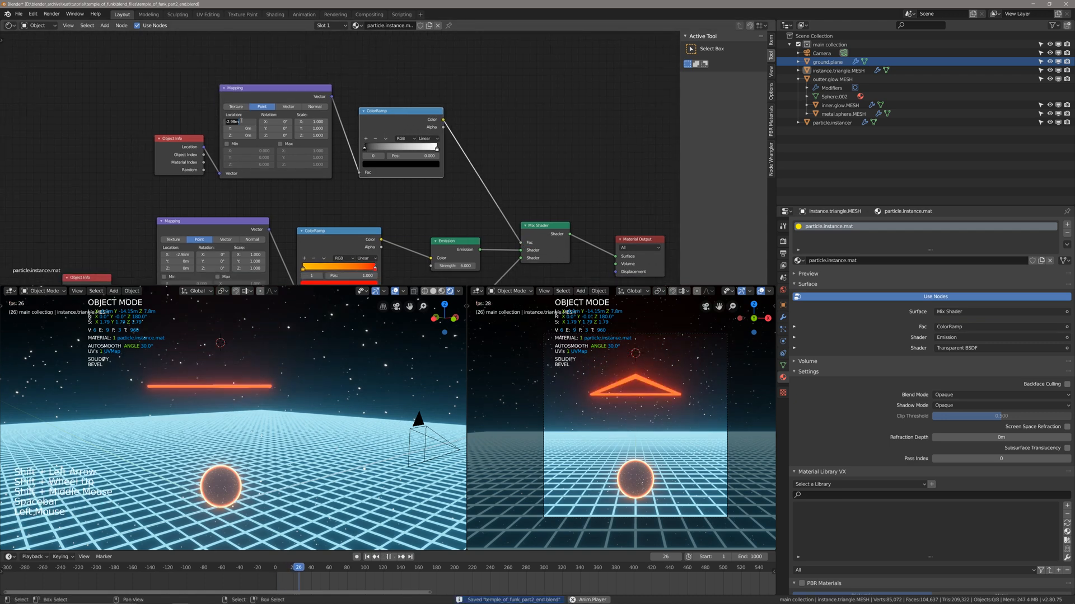
type("0")
key("Return")
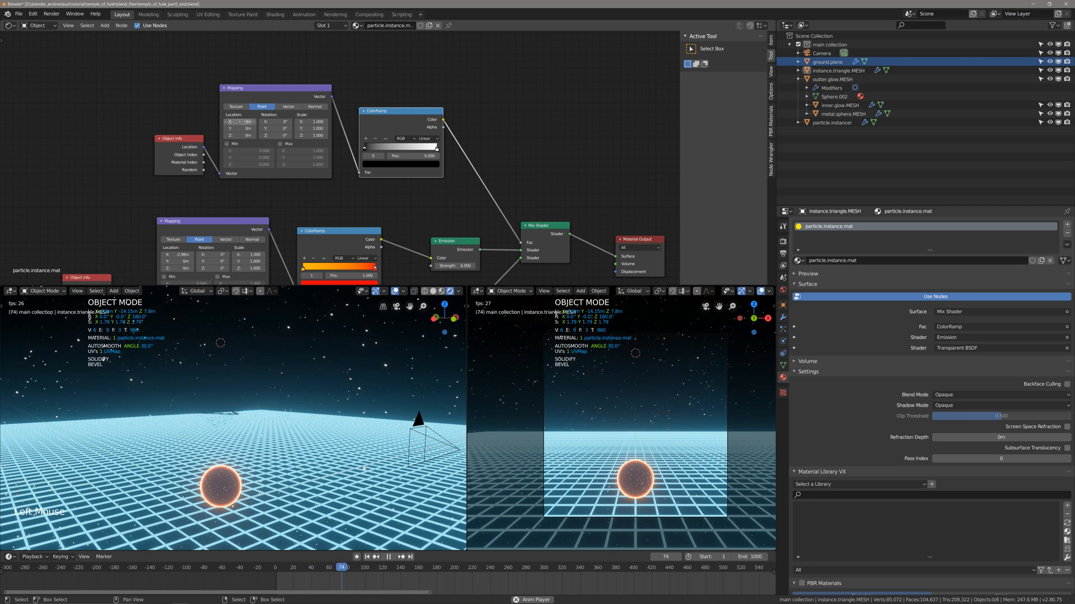
key("space")
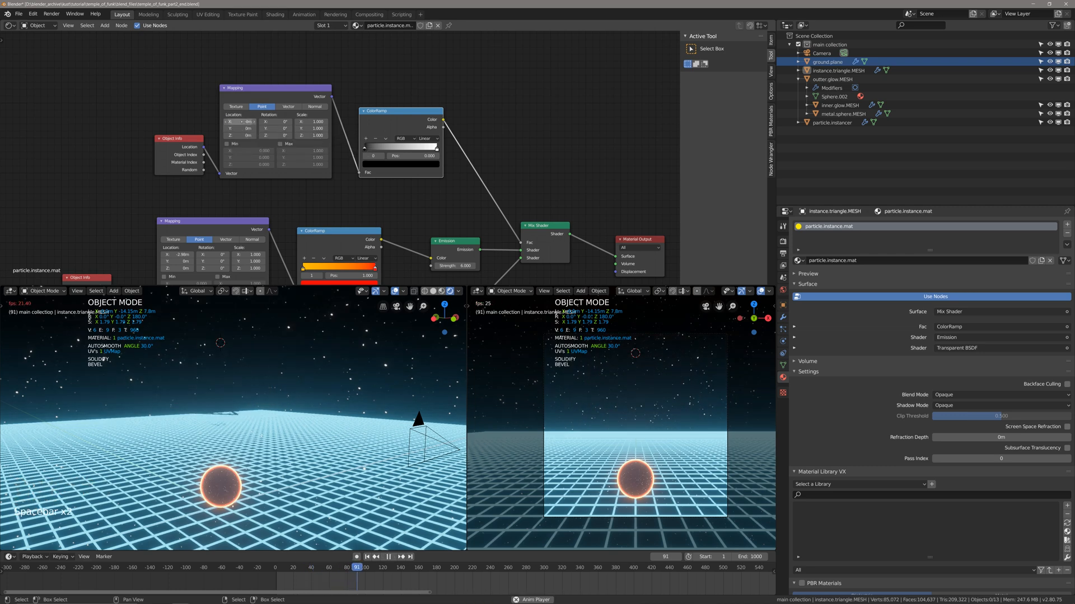
middle_click_drag(274, 358, 277, 378)
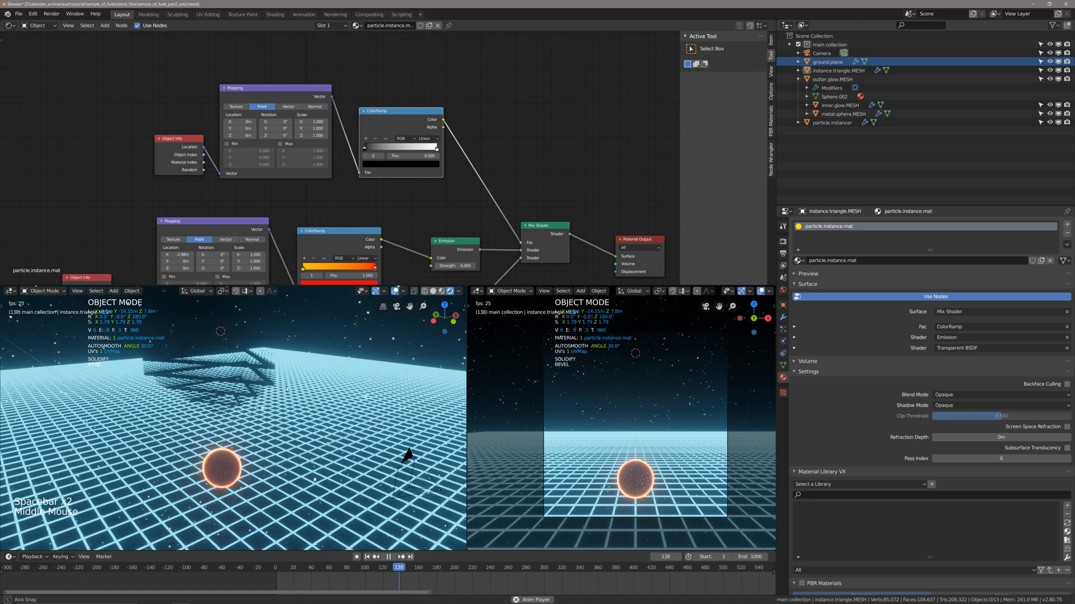
key("space")
Adjust the duplicated Mapping node's X location to about -3.9 m while checking playback, save the file, and return to frame 1.
left_click_drag(236, 121, 242, 121)
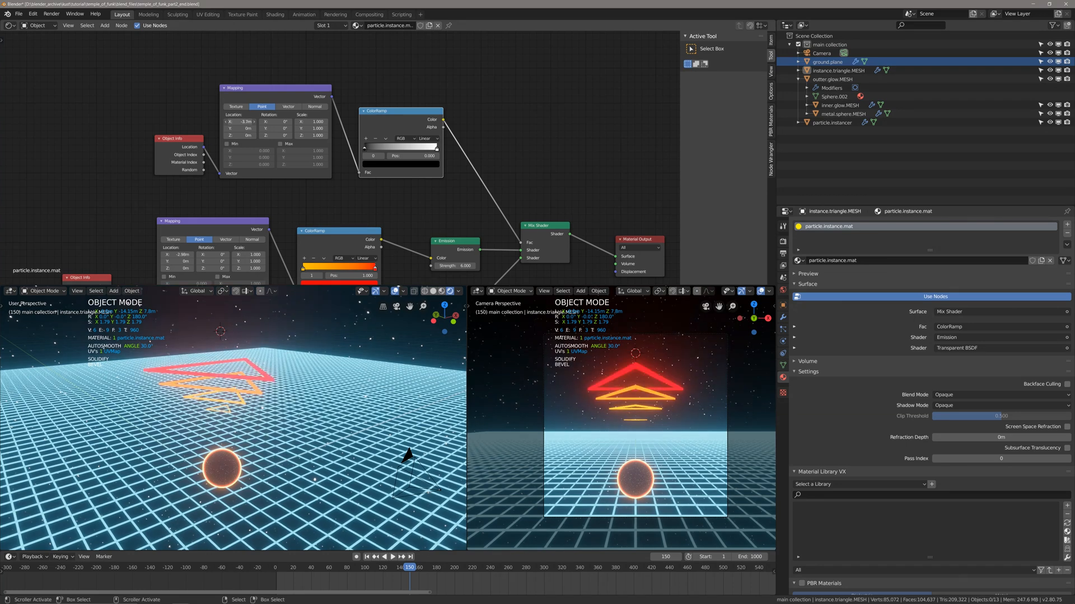
key("space")
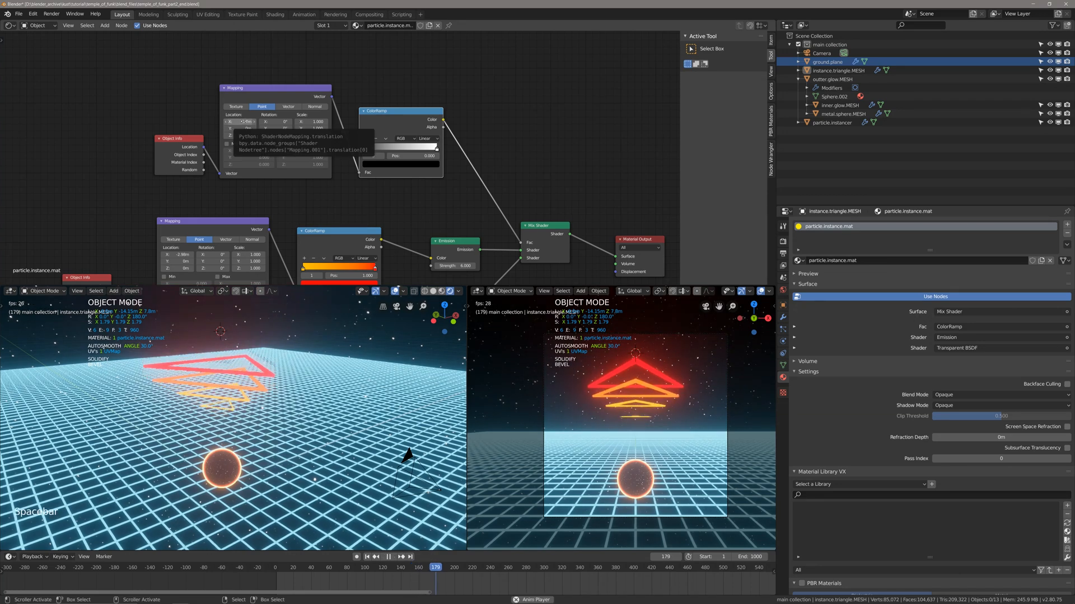
key("space")
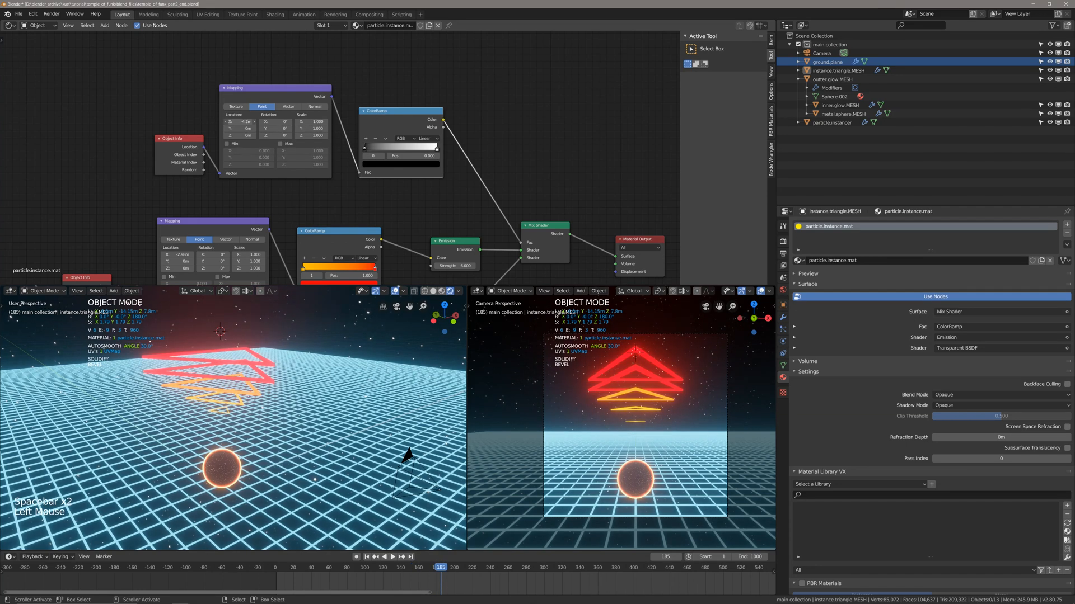
key("space")
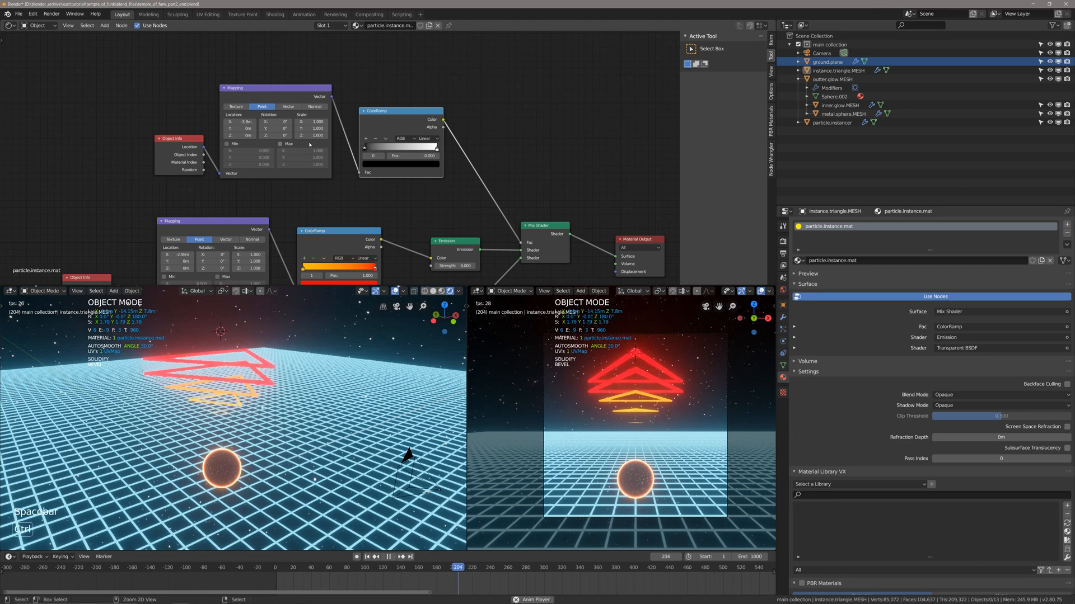
key("ctrl+s")
key("space")
key("shift+Left")
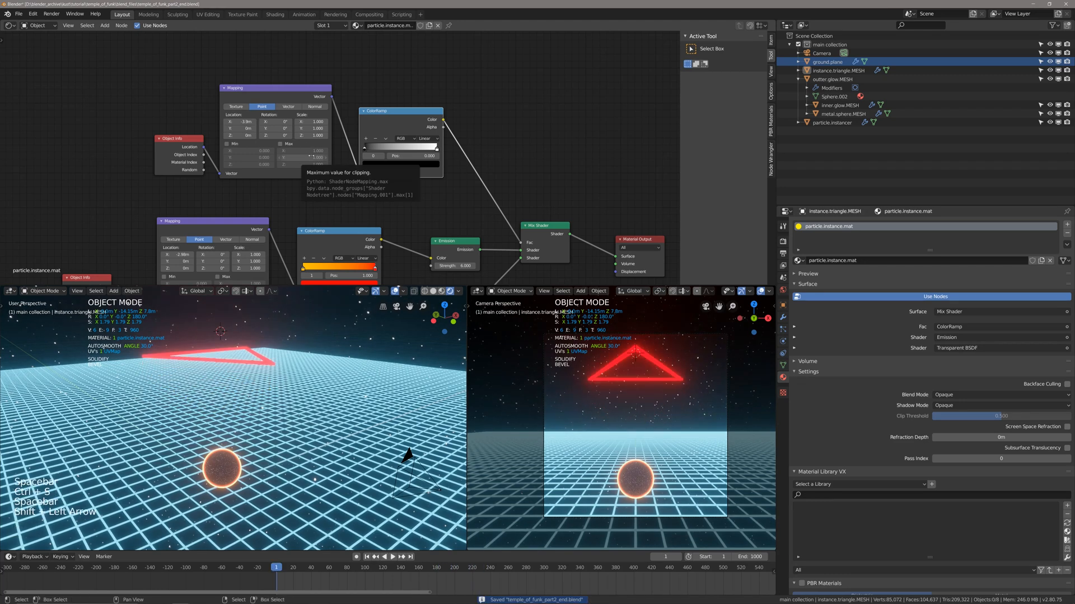
Mute the Mix Shader to compare the triangles without transparency, scrub the timeline to frame 72, and save the file.
left_click_drag(277, 584, 323, 584)
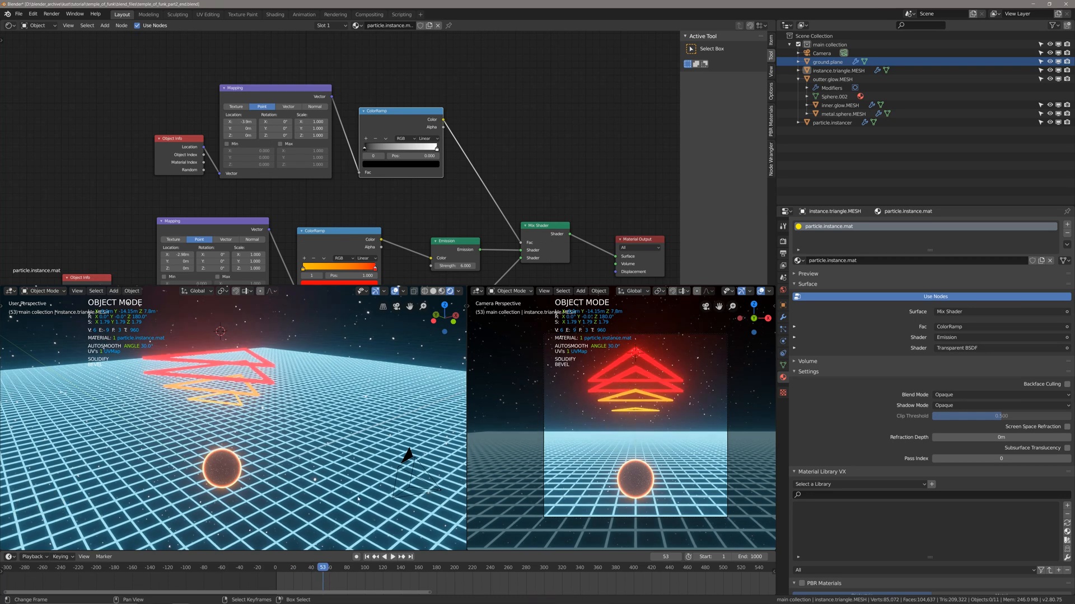
key("b")
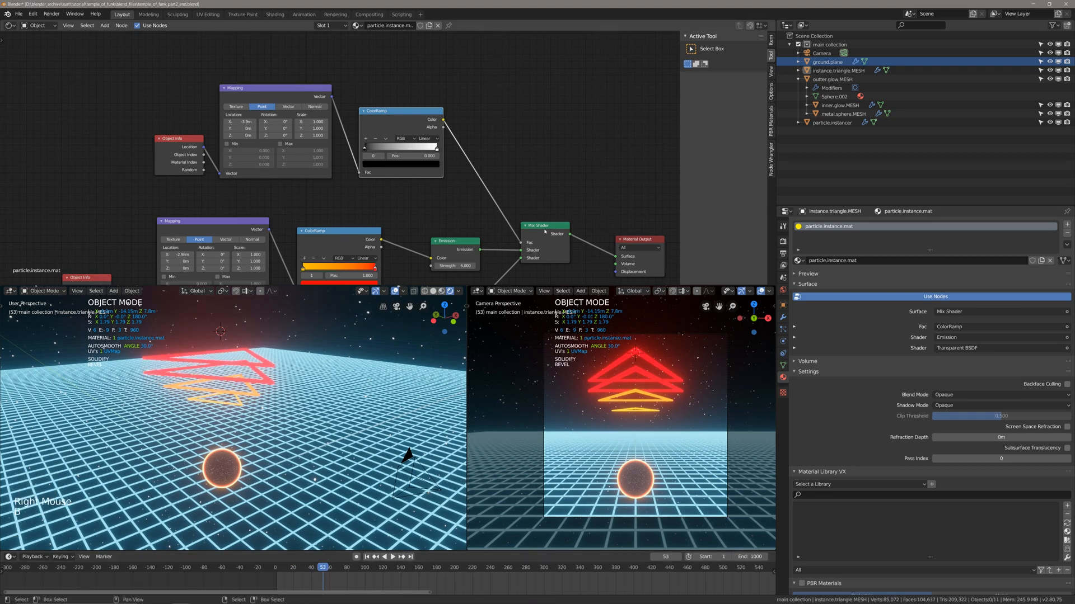
right_click(545, 244)
key("m")
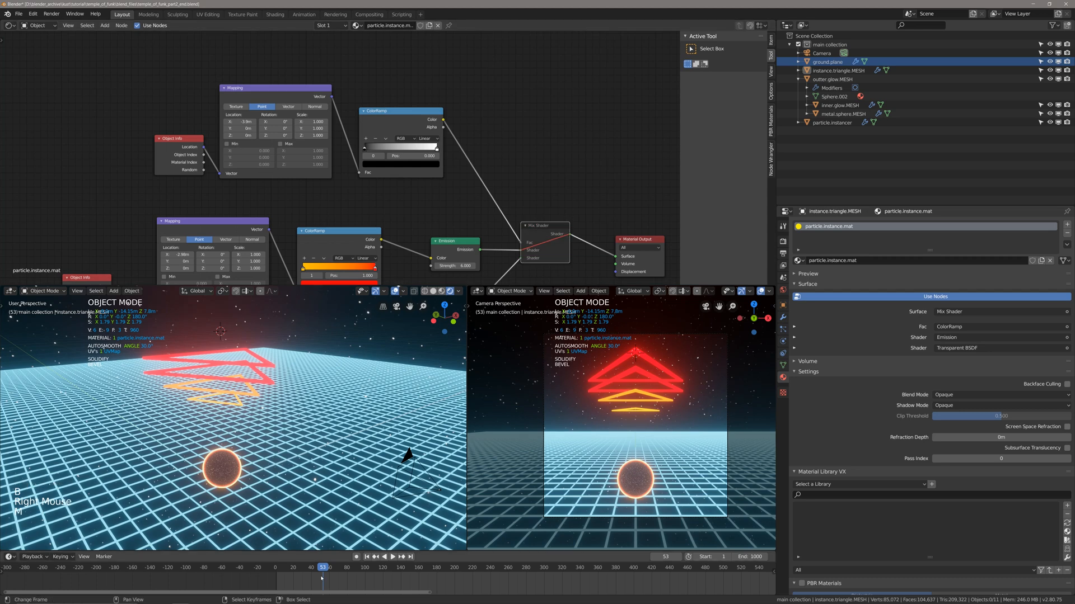
left_click(393, 557)
left_click_drag(328, 579, 340, 580)
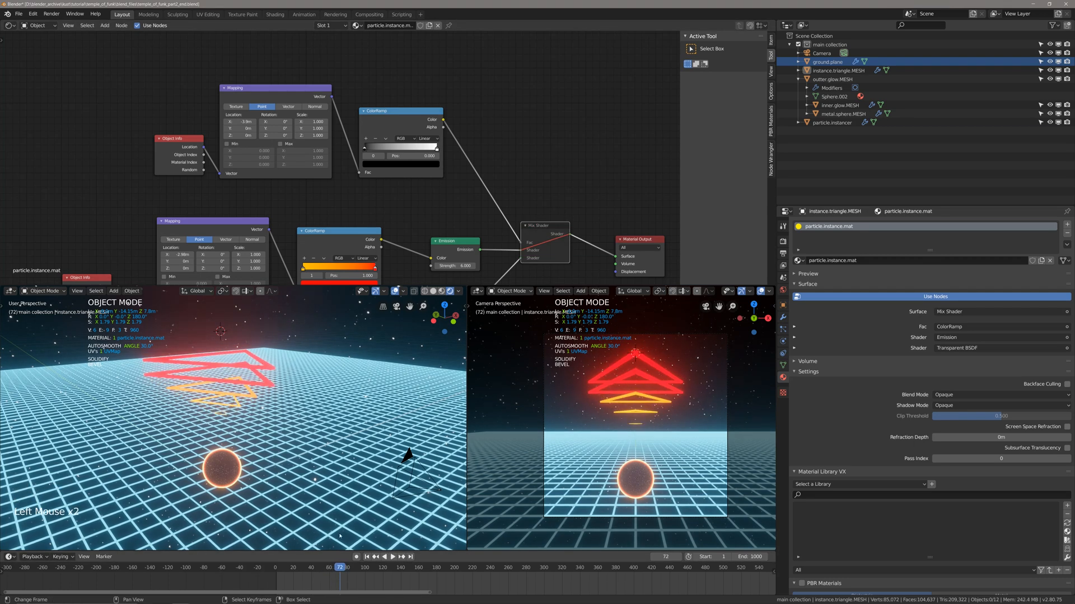
middle_click_drag(340, 536, 337, 538, "shift")
key("ctrl+s")
Preview the black-to-white ColorRamp through a Viewer node and try its black stop at position 0.155.
left_click(388, 117, "ctrl+shift")
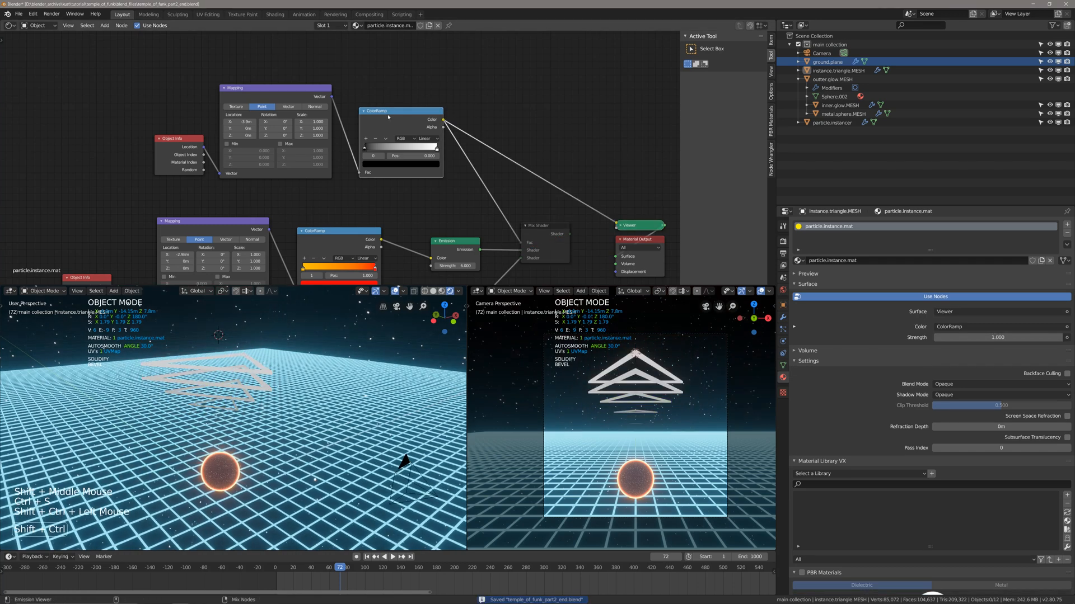
middle_click_drag(408, 104, 351, 173)
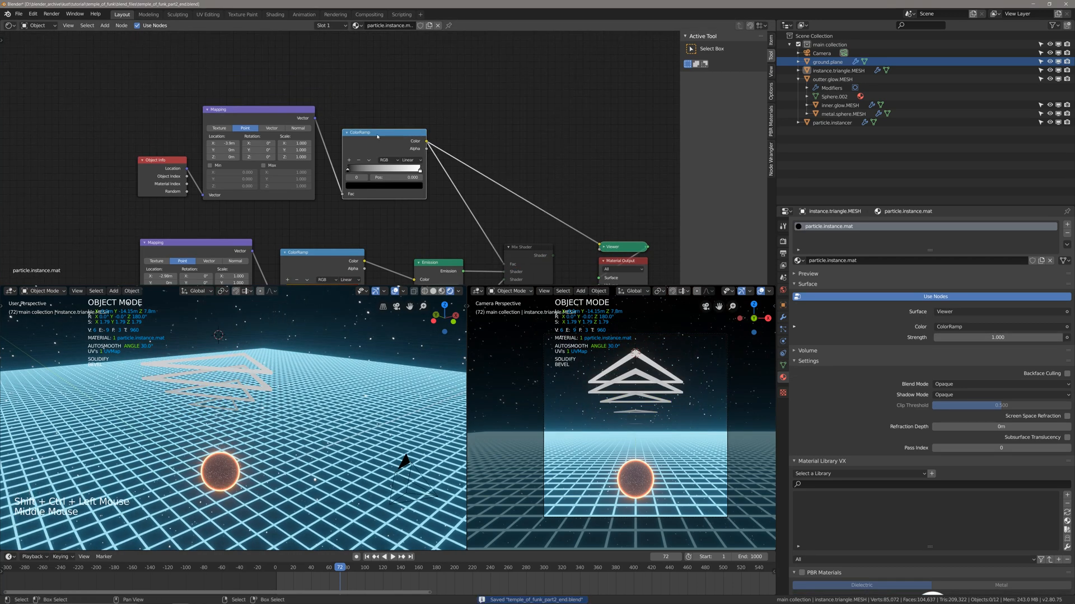
scroll(351, 174, "up", 2)
mouse_move(350, 174)
left_mouse_down()
mouse_move(410, 180)
mouse_move(346, 188)
left_mouse_up()
mouse_move(435, 174)
left_mouse_down()
mouse_move(411, 175)
mouse_move(424, 178)
left_mouse_up()
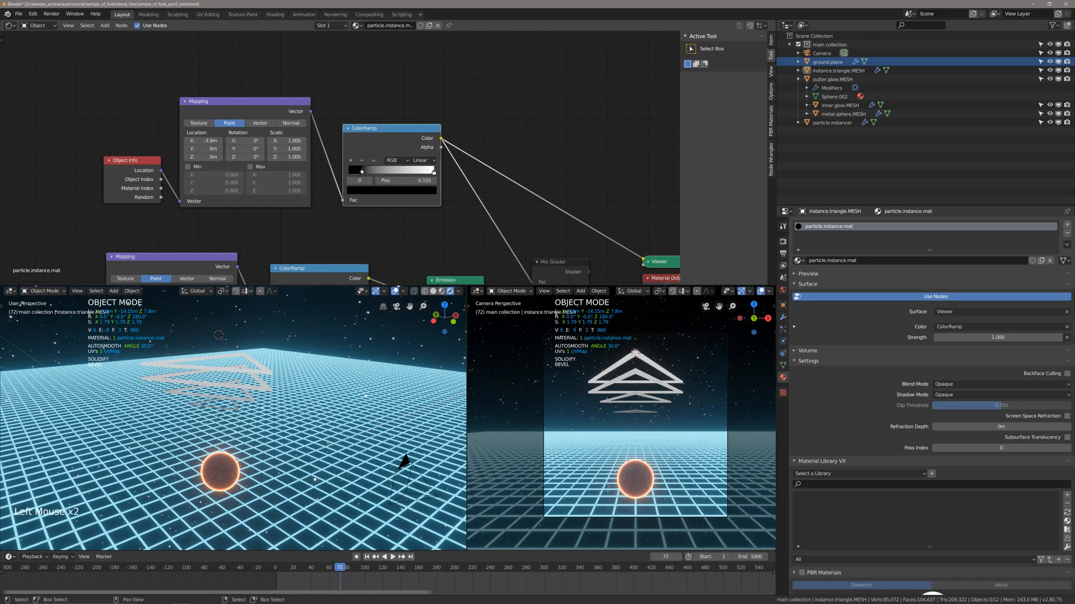
Unmute the Mix Shader and route it back to the Material Output in place of the Viewer node.
scroll(490, 168, "down", 3)
middle_click_drag(490, 168, 500, 236, "shift")
right_click(500, 235)
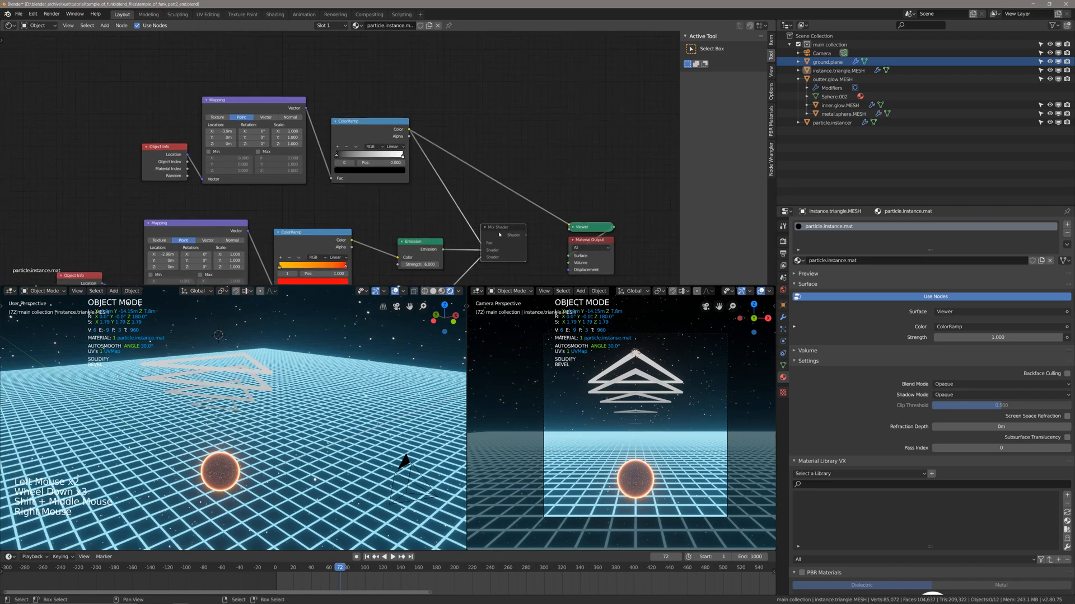
key("m")
left_click(500, 235, "ctrl+shift")
scroll(347, 170, "up", 2)
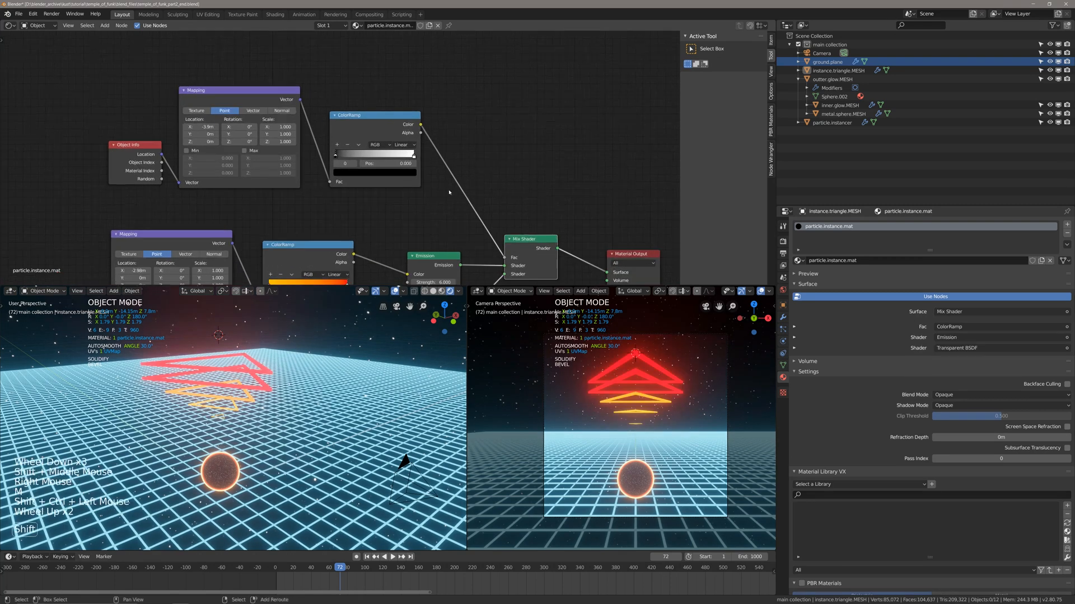
Test the black-to-white ramp's stops, leaving black at position 0 and white slightly inward, and save the file.
middle_click_drag(331, 140, 333, 152, "shift")
left_click_drag(339, 166, 369, 167)
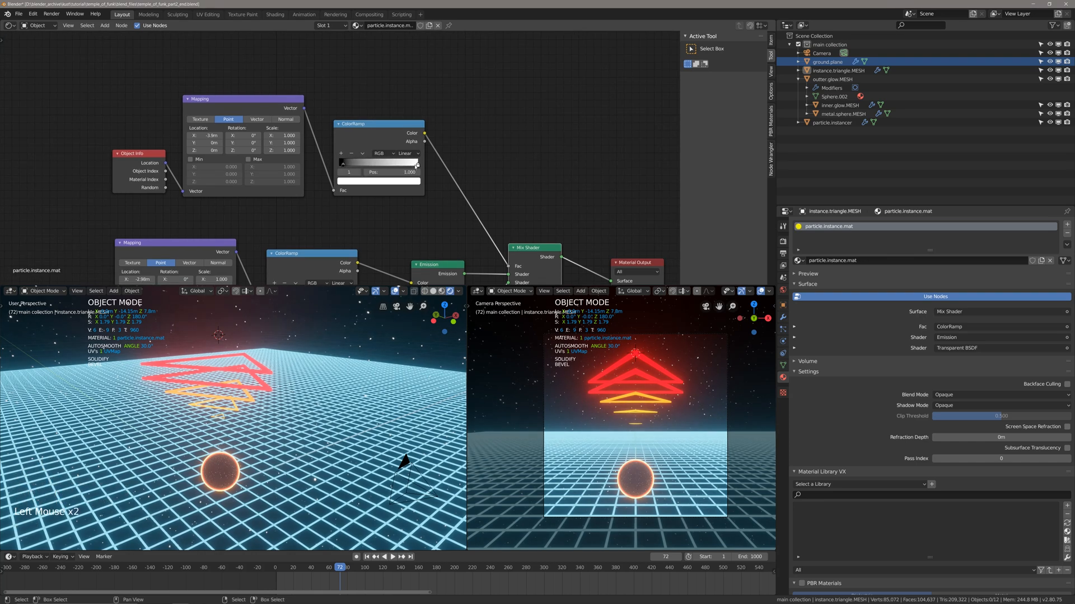
left_click_drag(417, 165, 413, 166)
left_click_drag(417, 165, 411, 165)
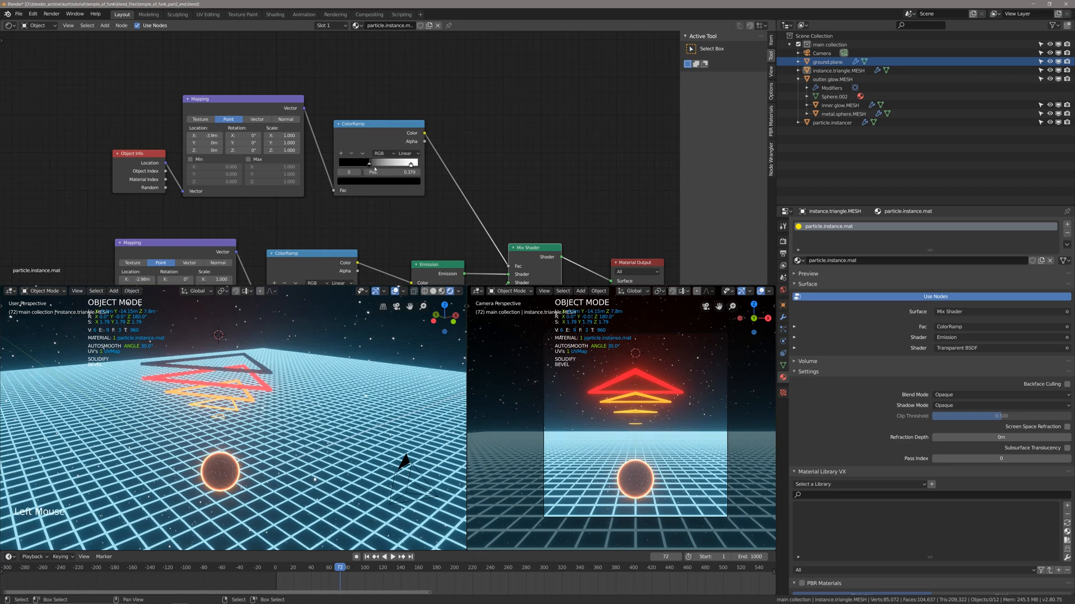
left_click_drag(410, 165, 416, 170)
key("ctrl+s")
Set the triangle material's blend mode to Alpha Blend, then check the transparency around the sphere.
left_click(944, 394)
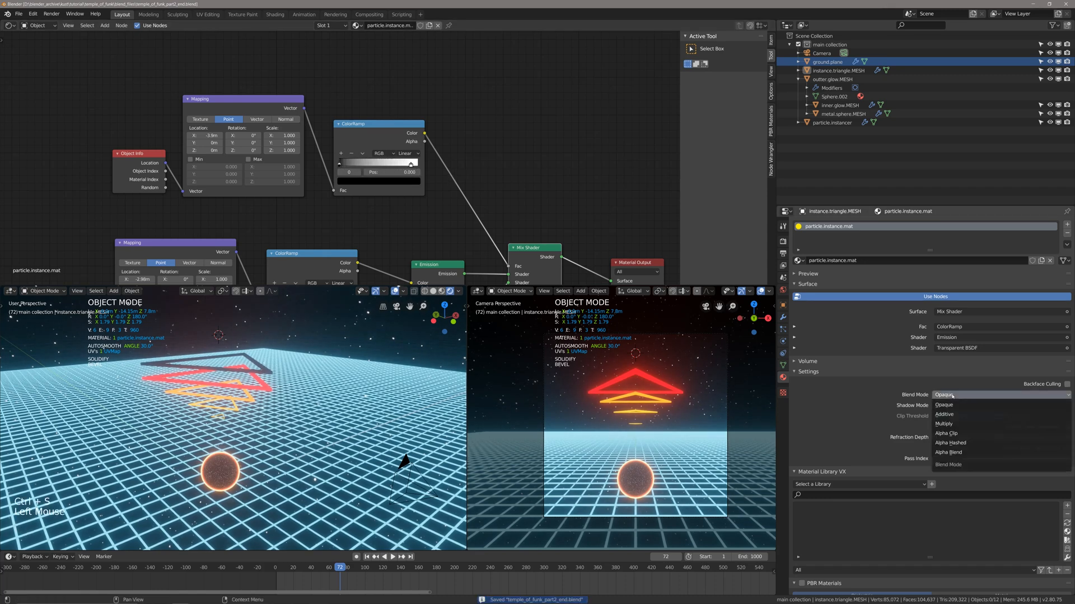
left_click(952, 454)
scroll(403, 463, "up", 2)
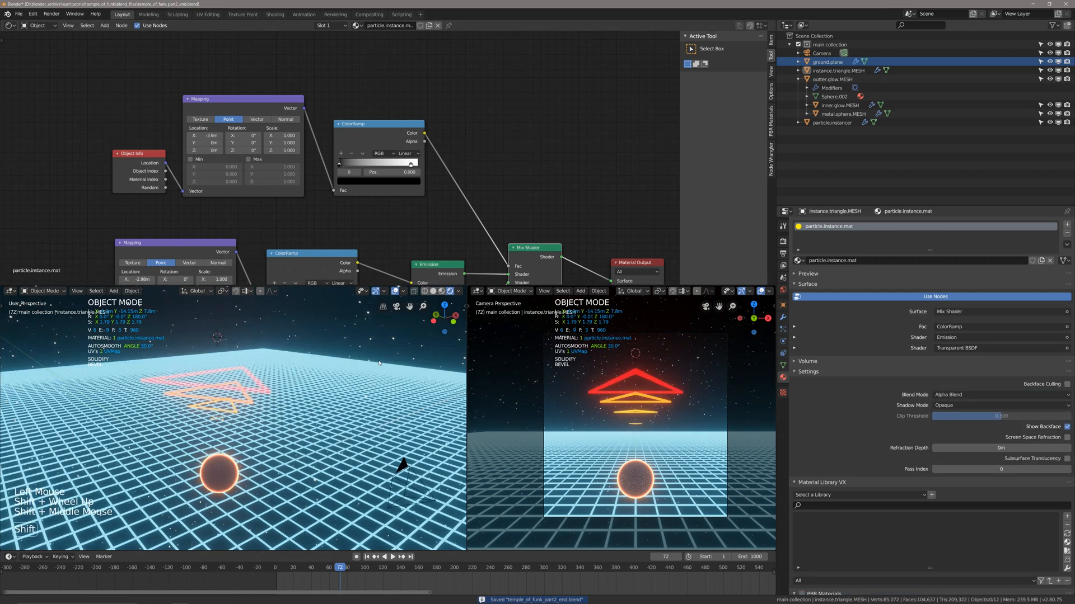
scroll(274, 370, "down", 2)
middle_click_drag(274, 370, 266, 386)
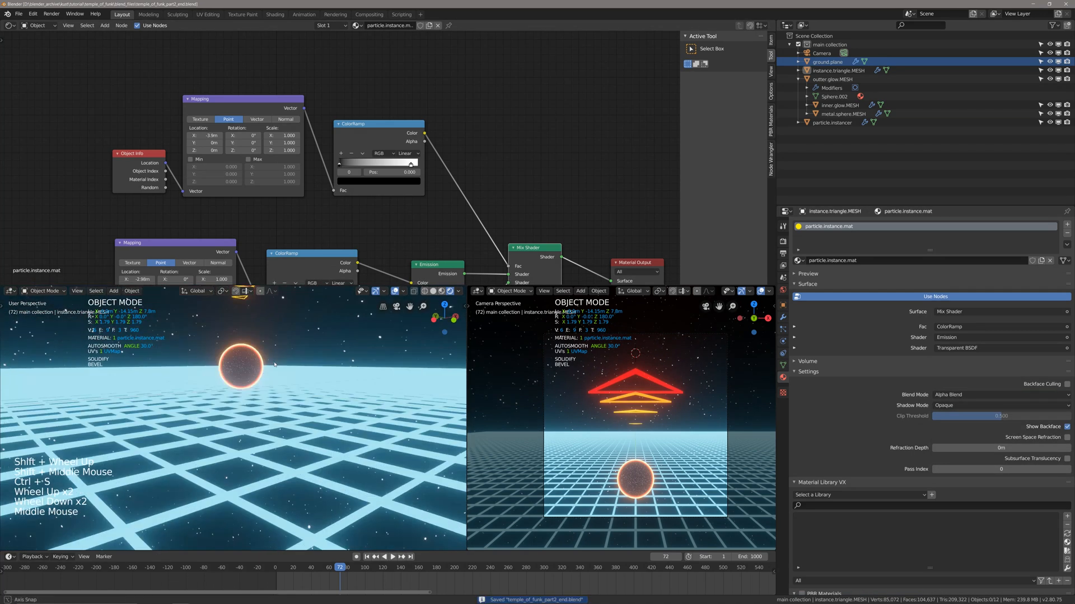
middle_click_drag(247, 296, 274, 377, "shift")
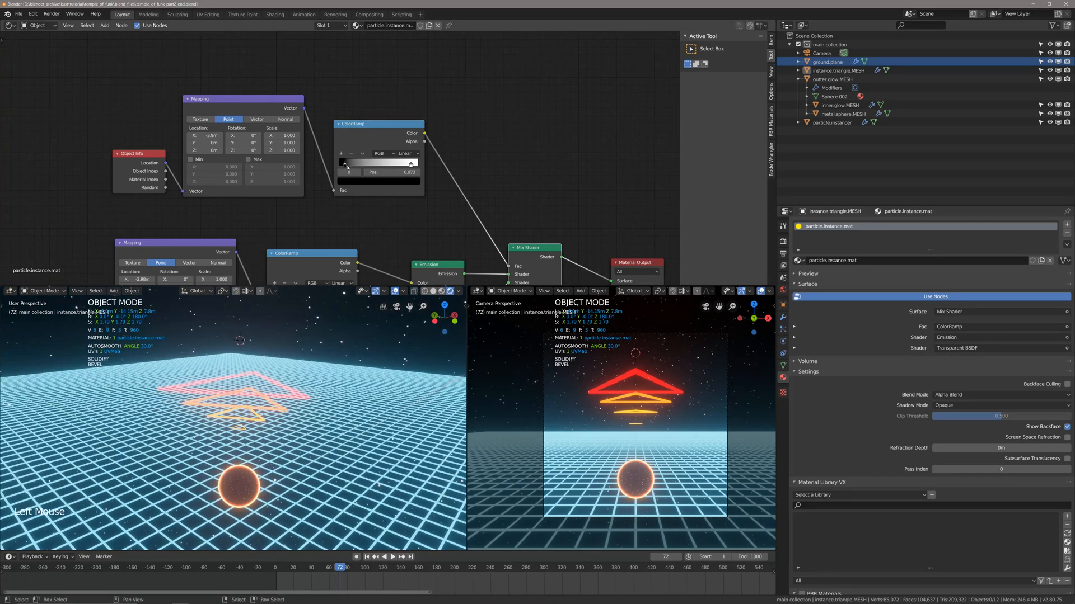
Test the black-to-white ramp's stops, leaving white at the far end and black at position 0.
left_click_drag(410, 165, 325, 164)
left_click_drag(413, 167, 422, 166)
left_click_drag(354, 166, 345, 168)
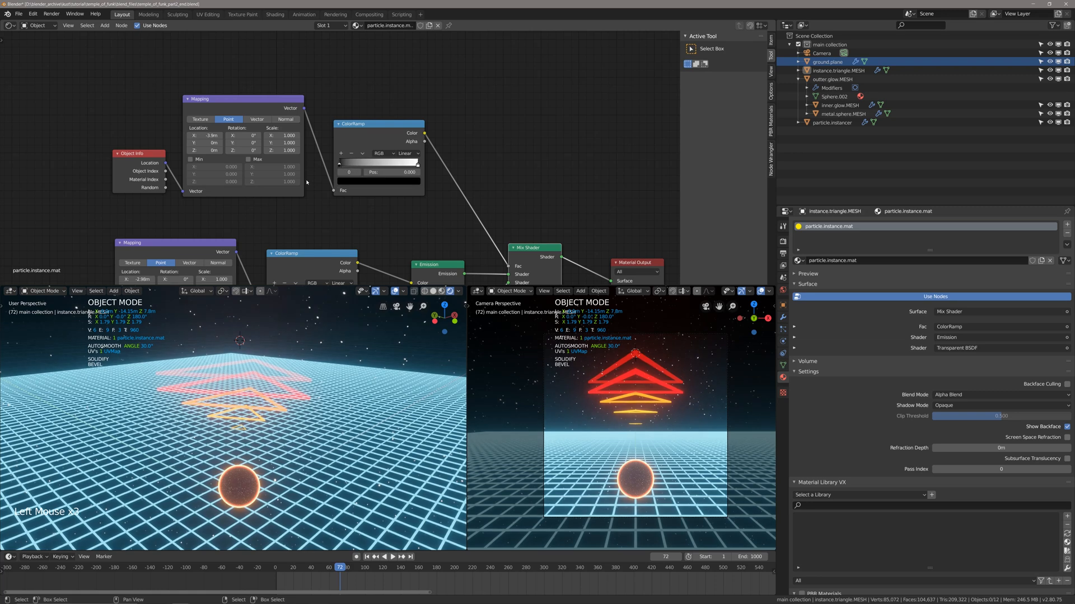
Play the animation from the first frame to check how the triangles fade, and save the file.
middle_click_drag(309, 347, 314, 369)
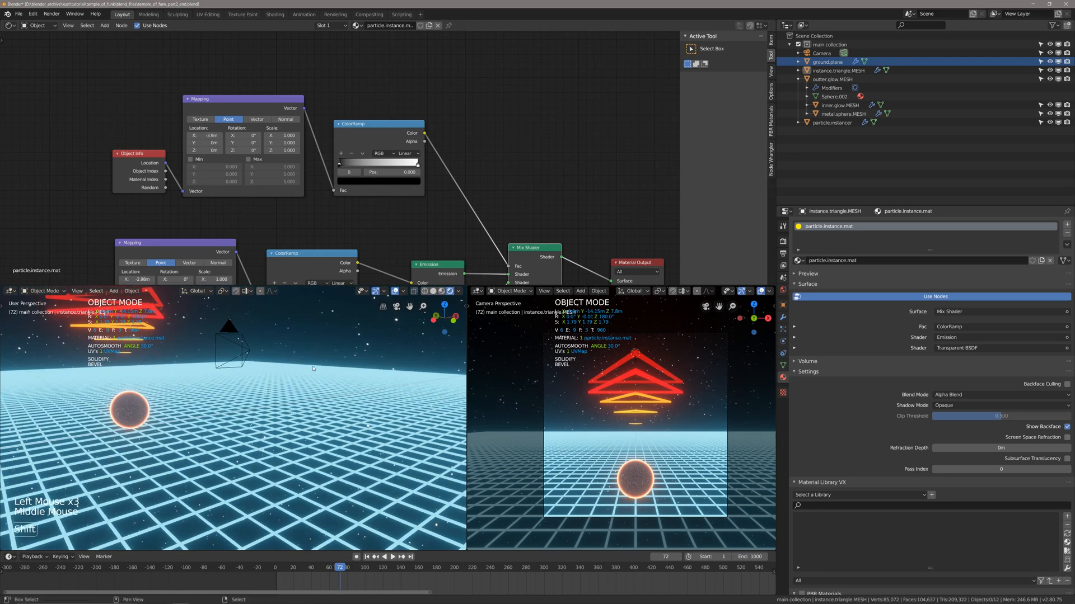
key("shift+Left")
key("space")
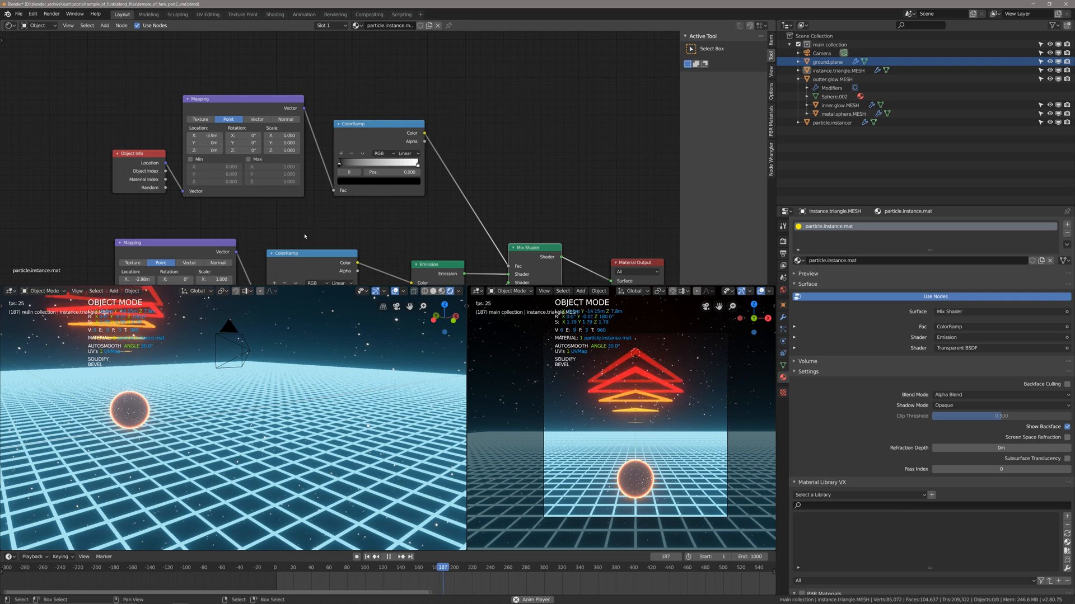
key("space")
middle_click_drag(305, 236, 370, 155, "shift")
key("ctrl+s")
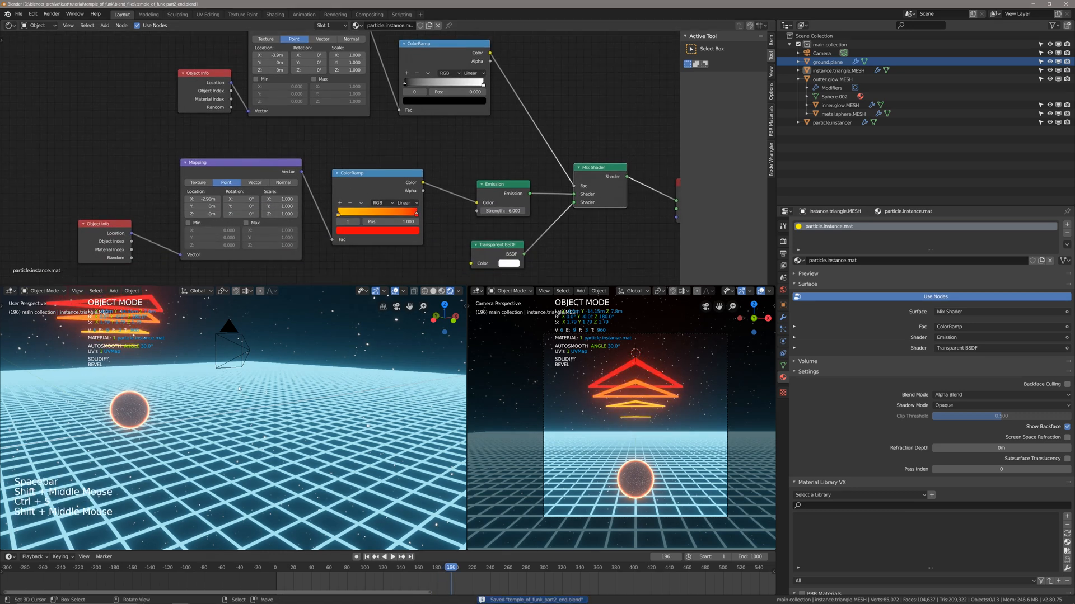
Switch the perspective viewport to the camera view, frame it, and save the file.
middle_click_drag(239, 388, 286, 443)
scroll(263, 426, "down", 4)
scroll(277, 448, "down", 3)
key("ctrl+s")
key("KP_0")
scroll(282, 458, "up", 3)
key("ctrl+s")
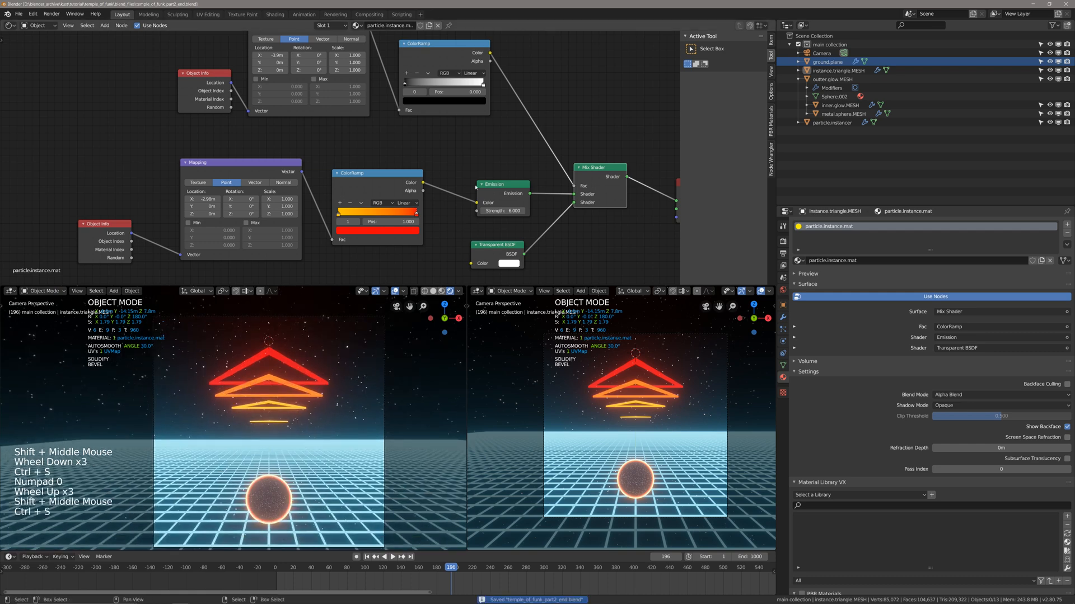
Set the triangle material's Emission strength to 16.9 and save the file.
mouse_move(487, 210)
left_mouse_down()
mouse_move(529, 210)
mouse_move(506, 211)
left_mouse_up()
scroll(342, 197, "up", 1, "shift")
middle_click_drag(342, 197, 353, 203, "shift")
key("ctrl+s")
Move the yellow-to-red ramp's red stop to 0.924, play the animation, return to the first frame, and save.
mouse_move(349, 219)
left_mouse_down()
mouse_move(407, 223)
mouse_move(349, 220)
left_mouse_up()
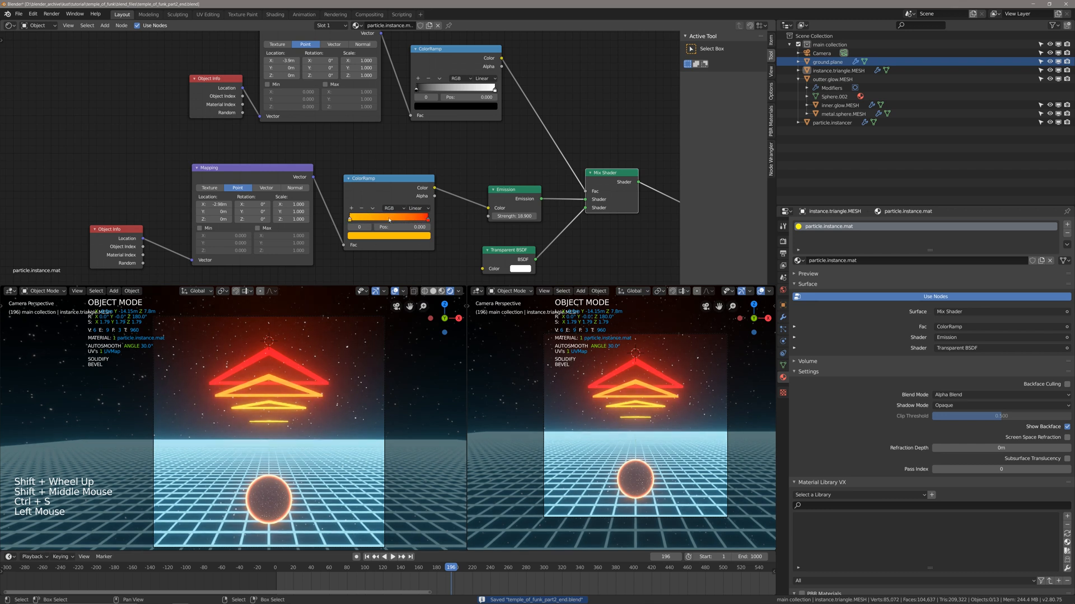
left_click_drag(427, 220, 421, 220)
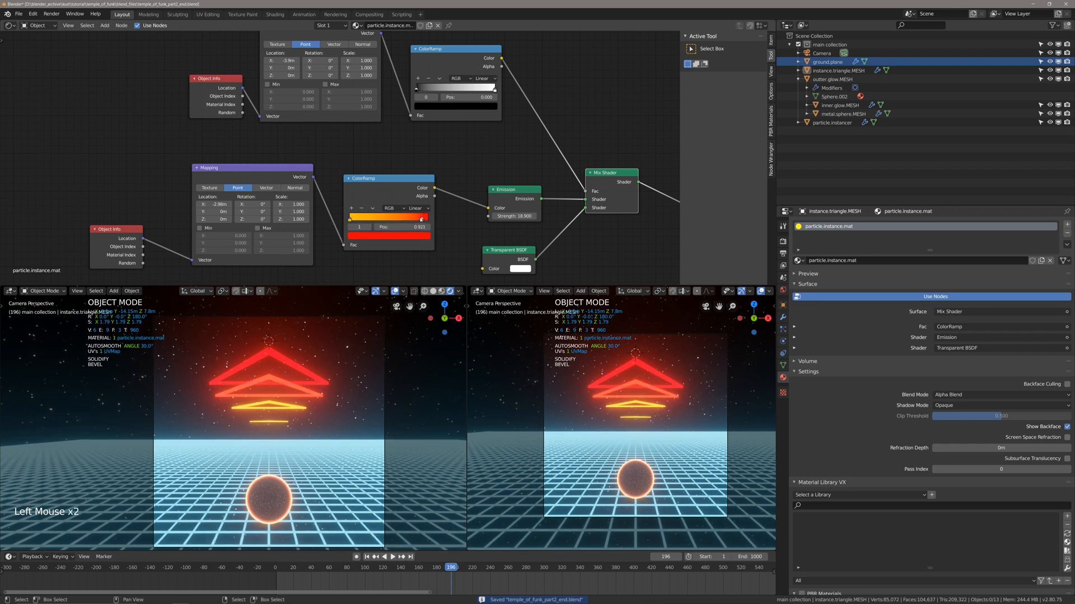
key("space")
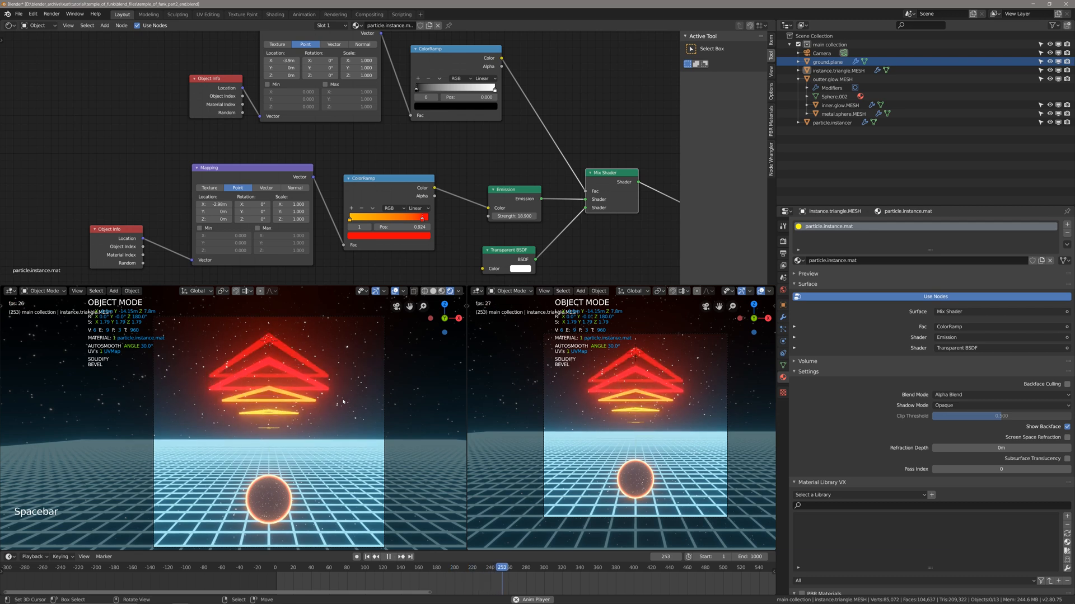
key("space")
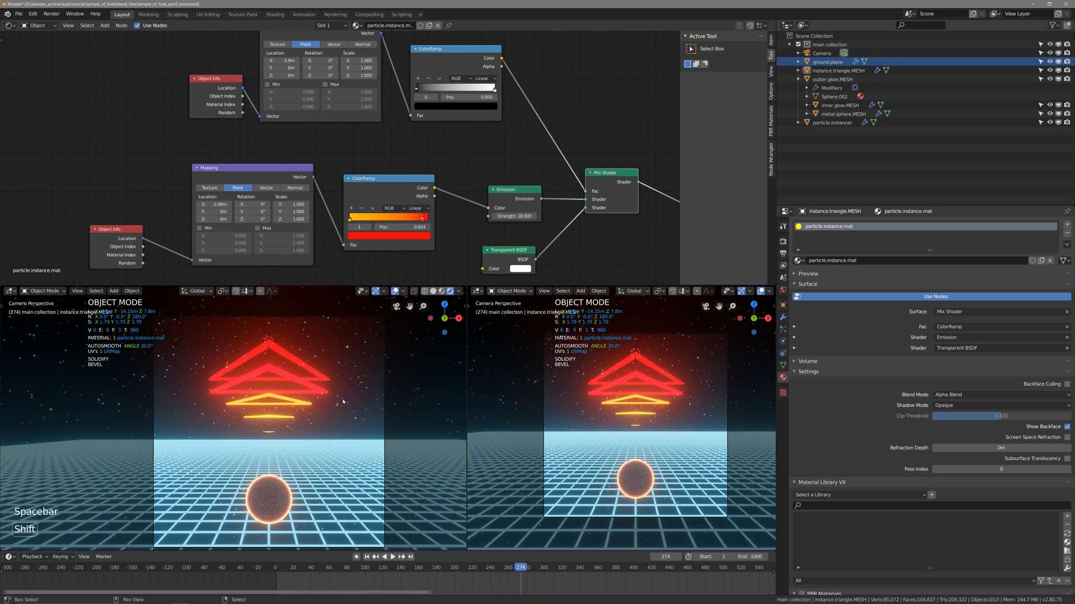
key("shift+Left")
key("ctrl+s")
scroll(343, 401, "down", 9)
middle_click_drag(343, 402, 303, 455)
scroll(299, 444, "down", 4)
scroll(298, 444, "down", 3)
key("ctrl+s")
right_click(281, 412)
scroll(281, 412, "up", 1)
right_click(281, 411)
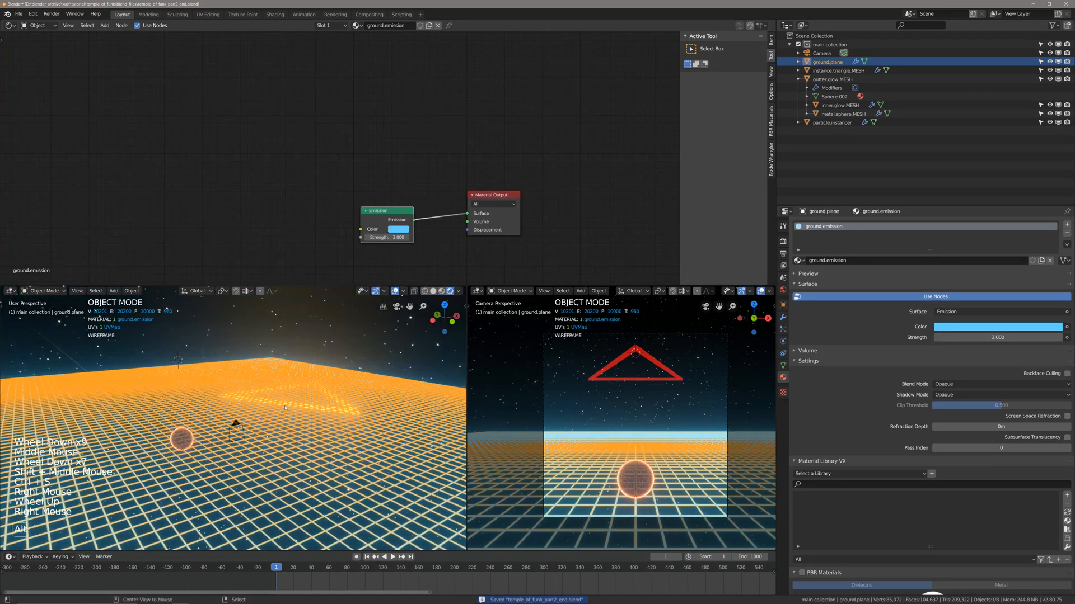
key("alt+a")
key("ctrl+s")
Select the instance triangle mesh, set its Solidify thickness to 0.01 m, and save the file.
right_click(235, 425)
scroll(238, 439, "up", 2)
scroll(240, 448, "up", 1, "shift")
mouse_move(240, 449)
middle_mouse_down("shift")
mouse_move(250, 498)
mouse_move(252, 447)
middle_mouse_up("shift")
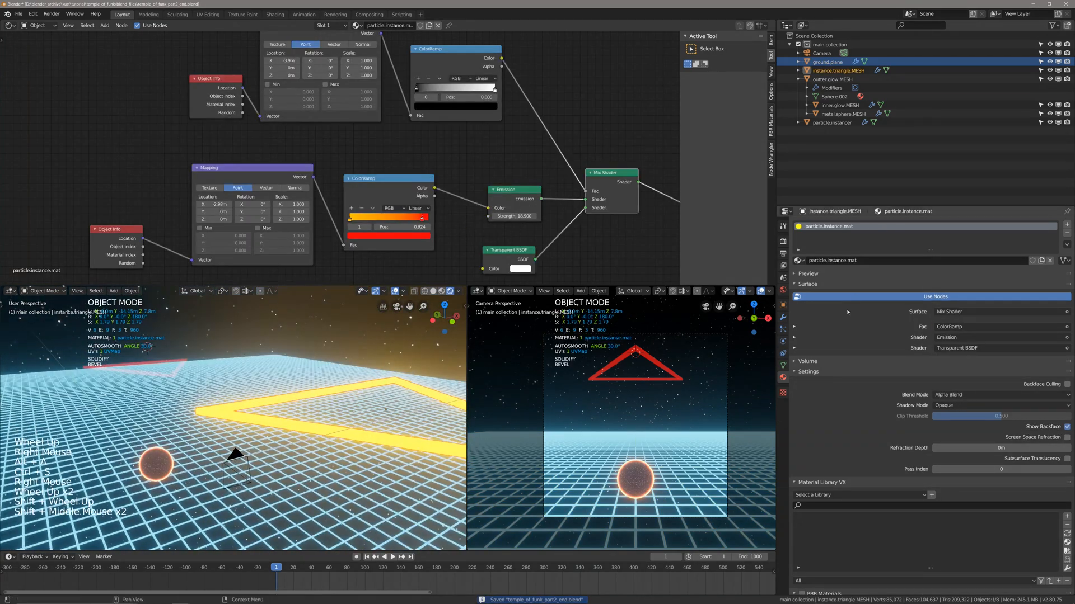
left_click(783, 318)
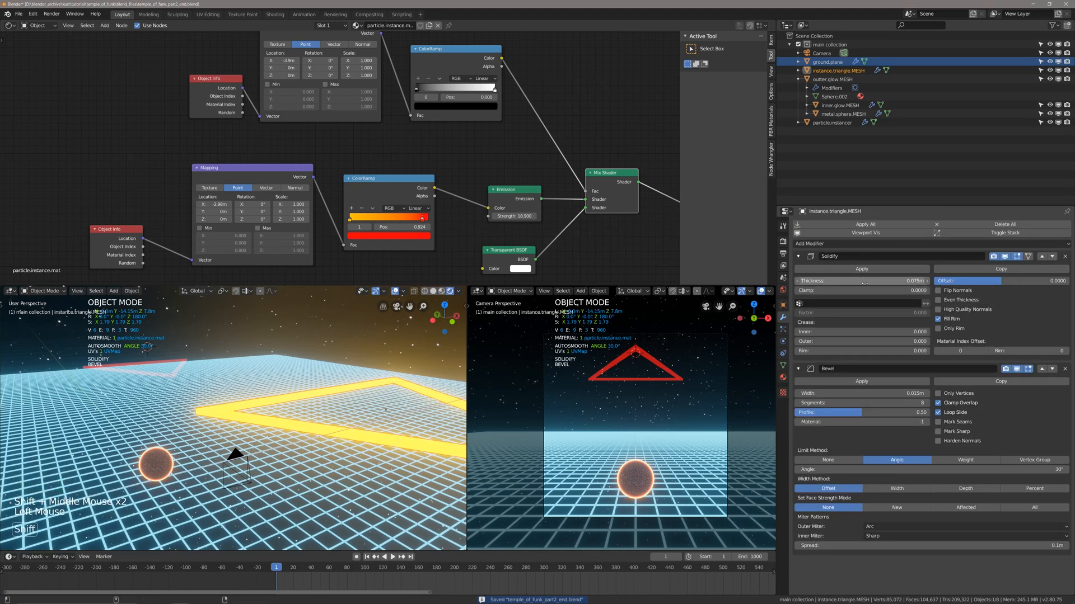
mouse_move(865, 283)
left_mouse_down("shift")
mouse_move(845, 283)
mouse_move(858, 281)
left_mouse_up("shift")
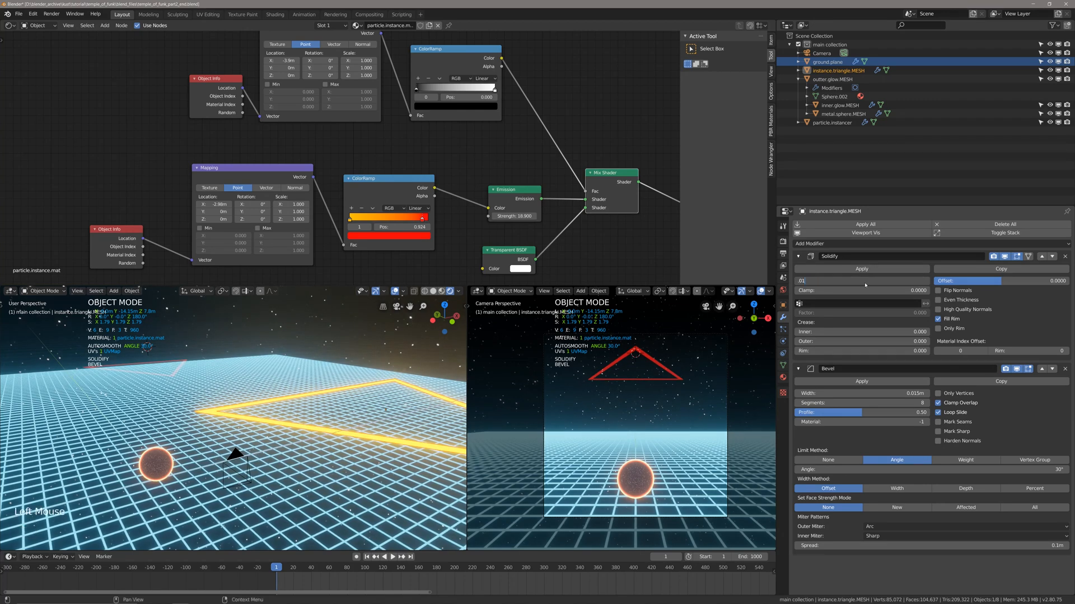
key("Return")
key("ctrl+s")
Switch the perspective viewport to solid shading with nothing selected, and save the file.
scroll(288, 413, "down", 2)
key("alt+a")
scroll(287, 413, "up", 4)
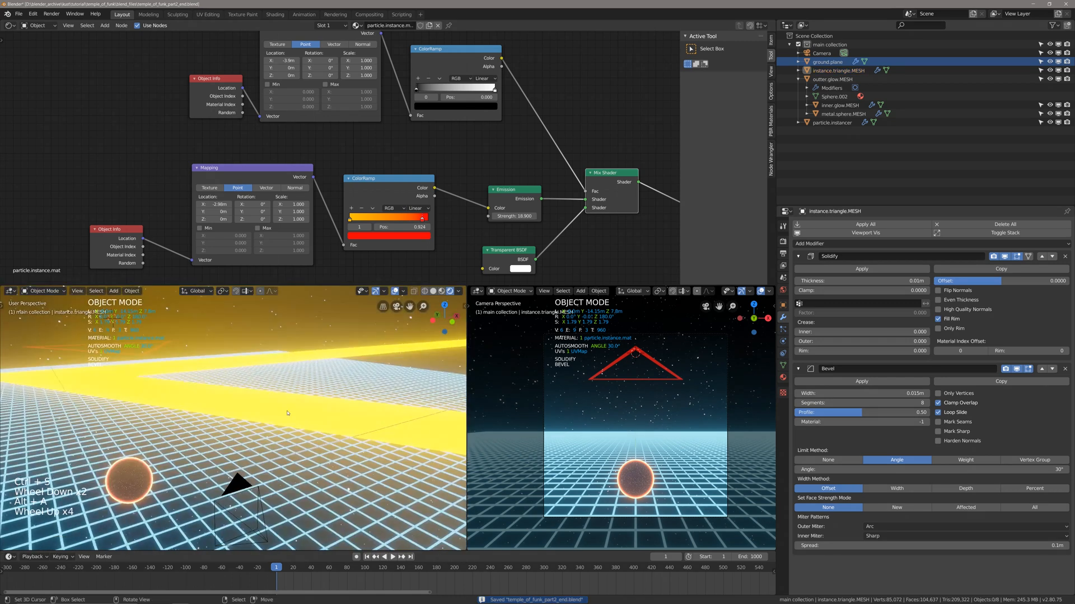
scroll(288, 413, "down", 1)
key("z")
scroll(280, 416, "down", 1)
key("alt+a")
key("ctrl+s")
Select the instance triangle mesh again and set its Solidify thickness to 0.04 m.
mouse_move(269, 417)
middle_mouse_down()
mouse_move(255, 421)
mouse_move(436, 418)
middle_mouse_up()
right_click(254, 420)
left_click(874, 281)
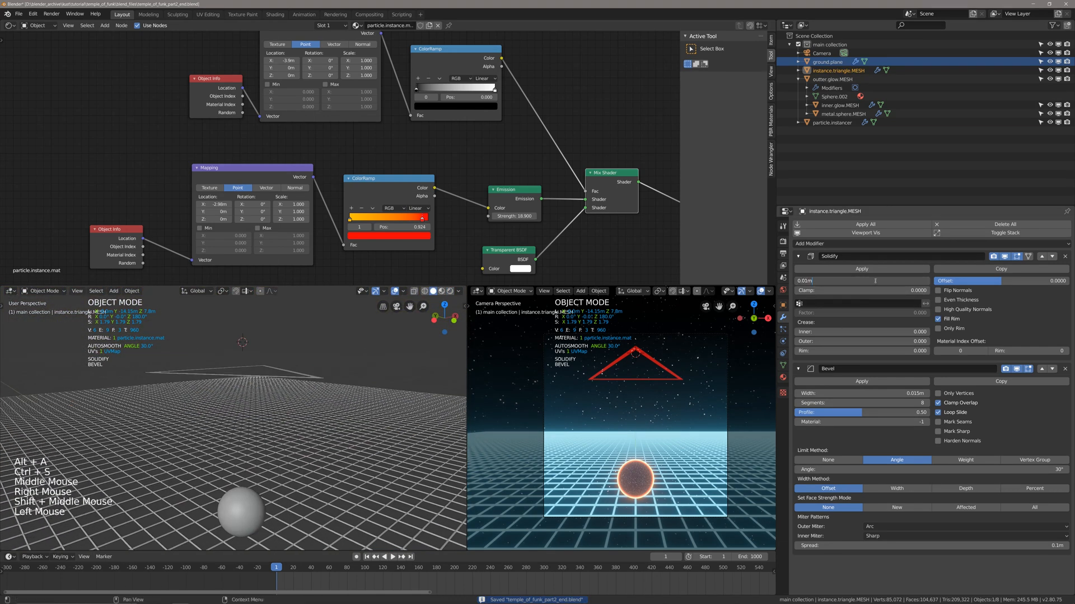
type("4")
key("Return")
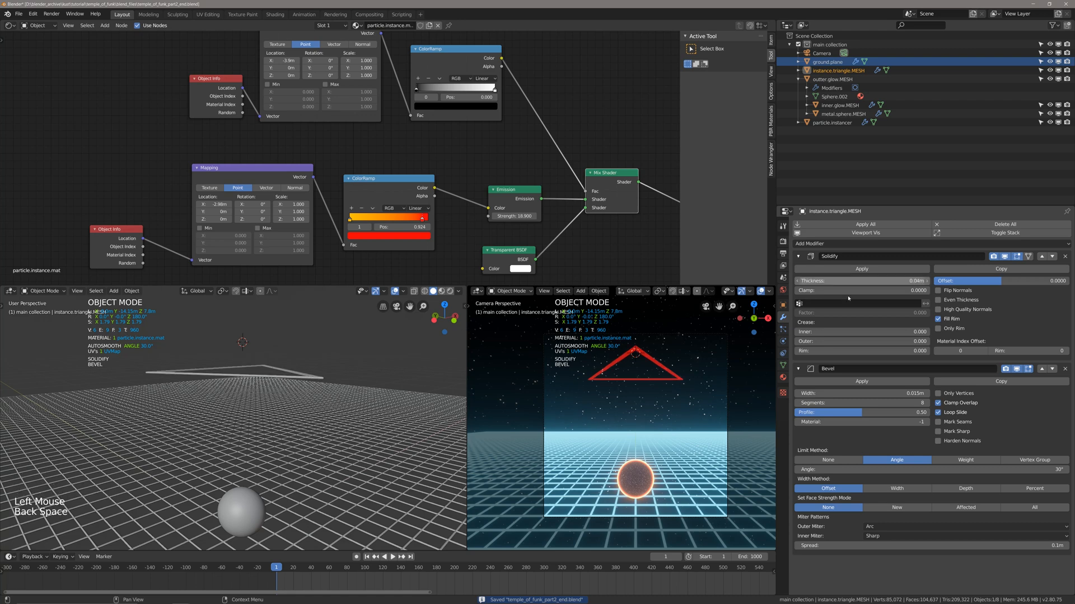
Inspect the triangles' thickness, save the file, play the animation, and return to the first frame.
scroll(417, 429, "down", 2)
scroll(417, 428, "up", 1, "shift")
middle_click_drag(417, 428, 314, 412, "shift")
key("ctrl+s")
scroll(321, 410, "up", 1, "shift")
key("alt+a")
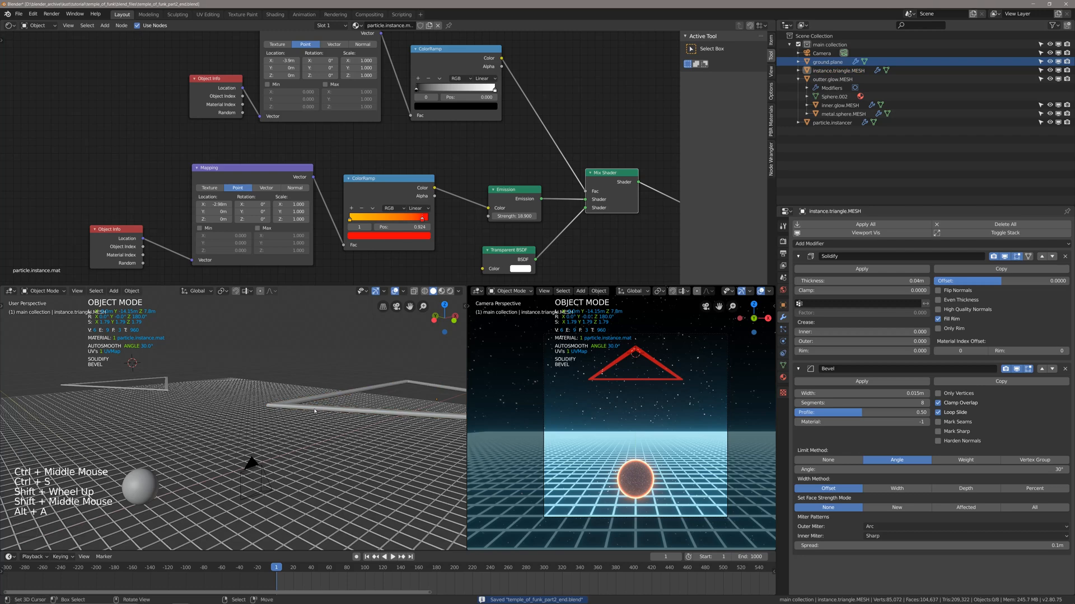
key("space")
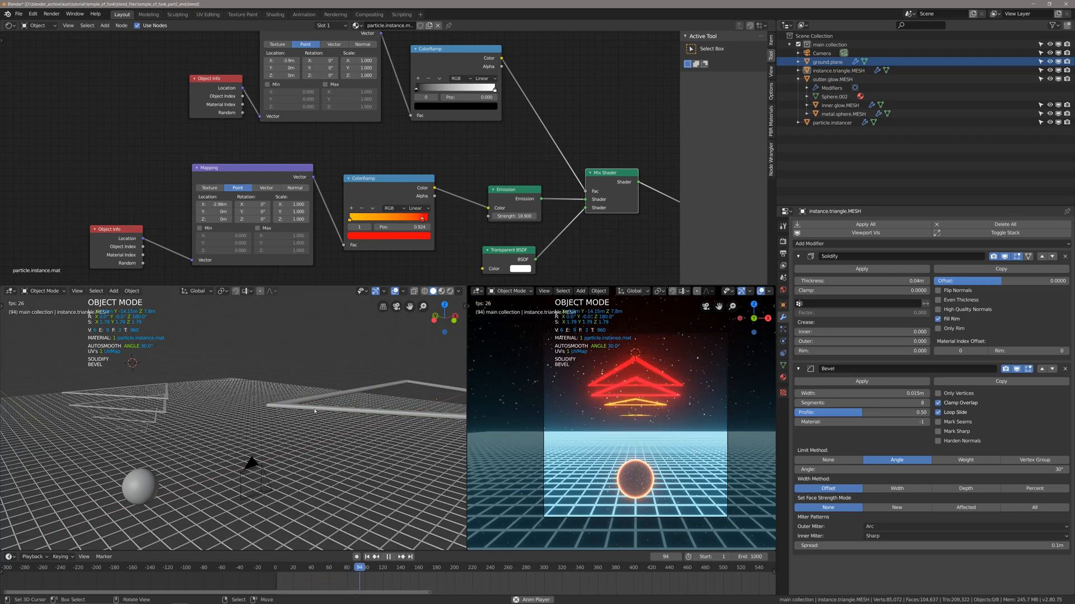
key("space")
key("shift+Left")
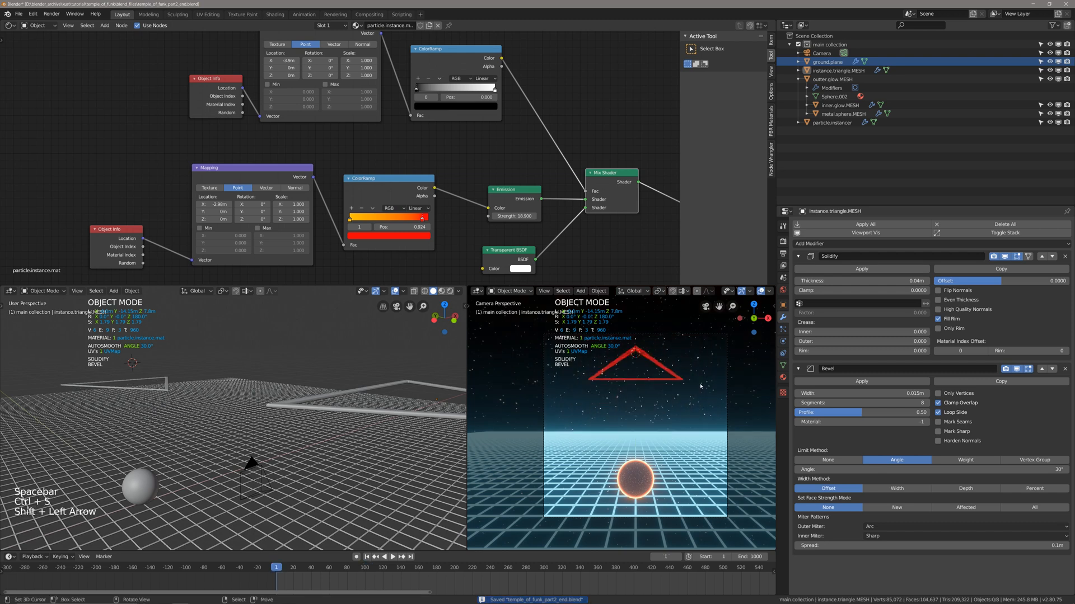
Select the ground plane and enter Edit Mode with vertex selection.
middle_click_drag(235, 428, 188, 431)
middle_click_drag(174, 433, 257, 439, "shift")
key("alt+a")
right_click(234, 446)
scroll(233, 447, "up", 2)
key("alt+a")
right_click(220, 487)
middle_click_drag(220, 487, 214, 448, "shift")
key("Tab")
key("1")
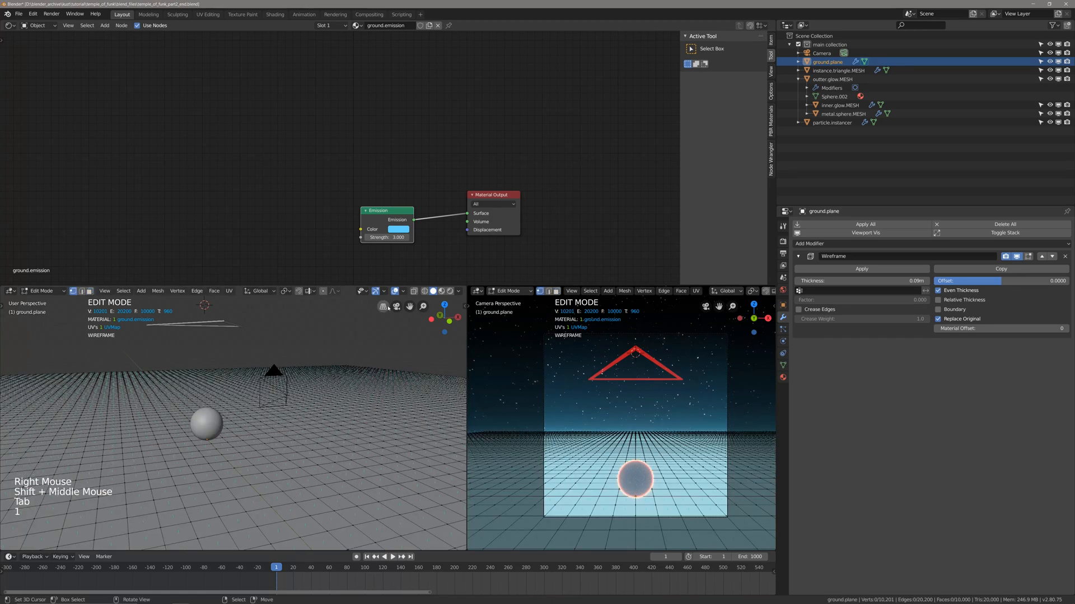
Look through the overlay options, then show the viewport sidebar and turn on X-ray for the ground plane near the sphere.
left_click(403, 292)
scroll(391, 526, "down", 3)
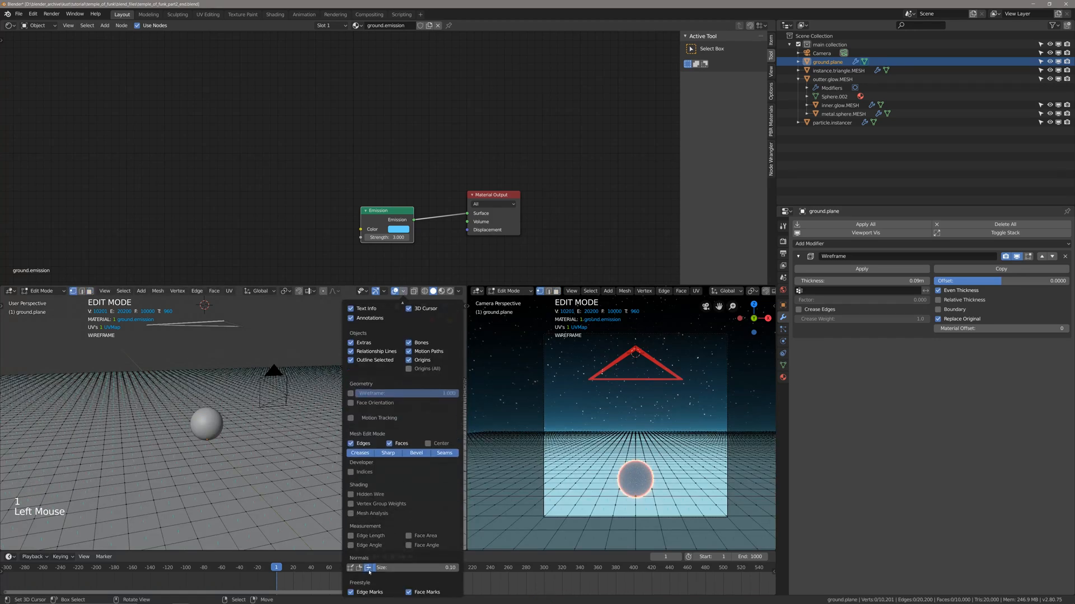
key("n")
middle_click_drag(241, 414, 215, 451)
middle_click_drag(215, 451, 341, 439, "shift")
scroll(251, 455, "up", 2)
key("alt+z")
scroll(250, 455, "up", 2)
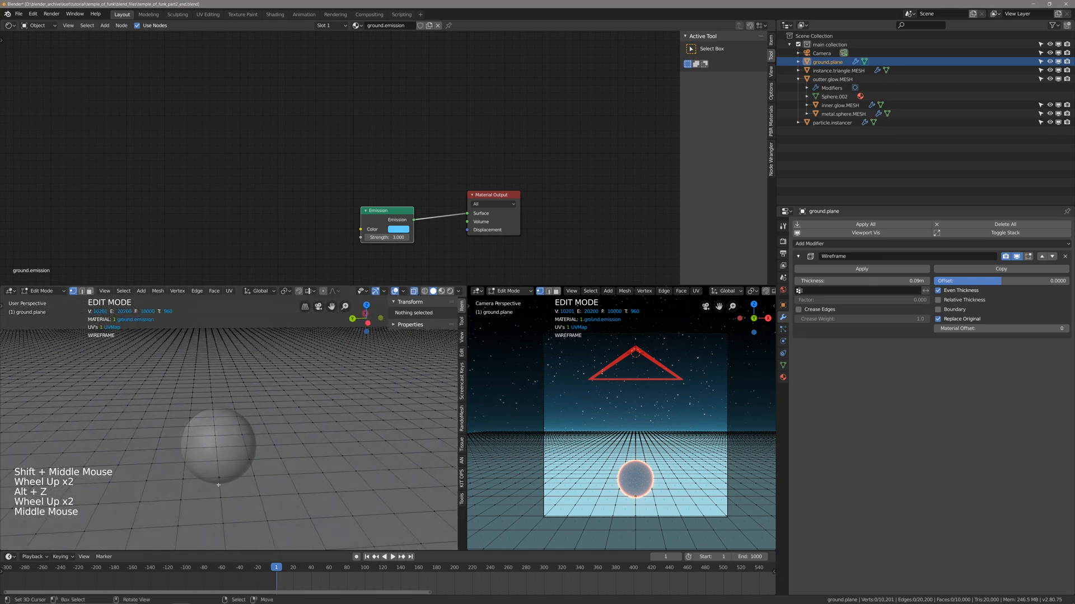
Select the ground plane vertex directly beneath the sphere and examine its coordinates.
right_click(225, 480)
scroll(260, 487, "up", 1)
scroll(260, 487, "up", 1, "shift")
middle_click_drag(260, 487, 265, 427, "shift")
scroll(280, 456, "up", 2)
scroll(205, 486, "down", 3)
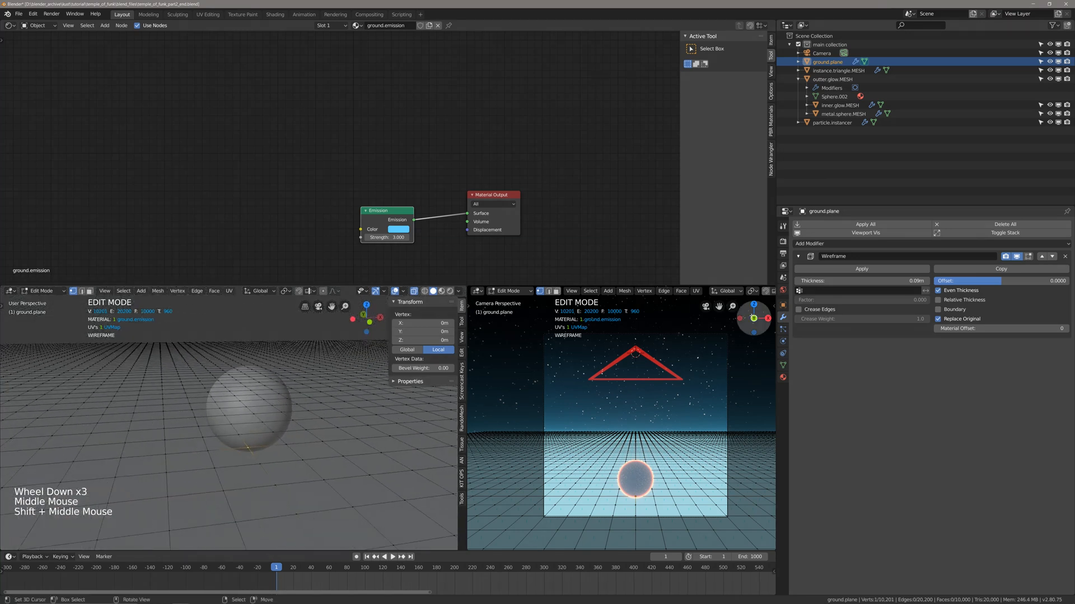
Leave Edit Mode and add a Basis shape key to the ground plane.
left_click(783, 365)
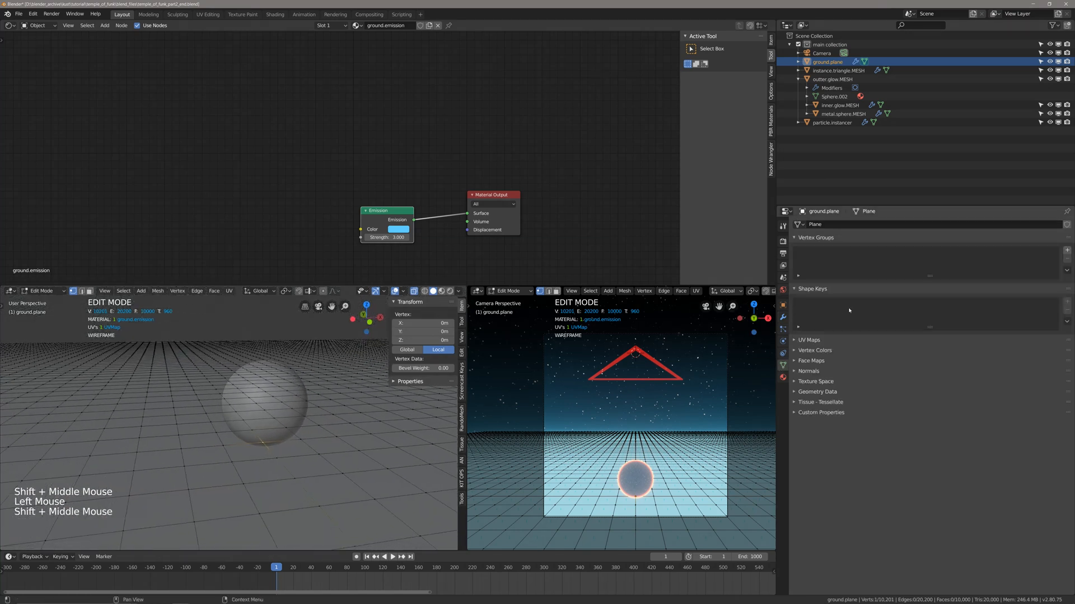
key("alt+a")
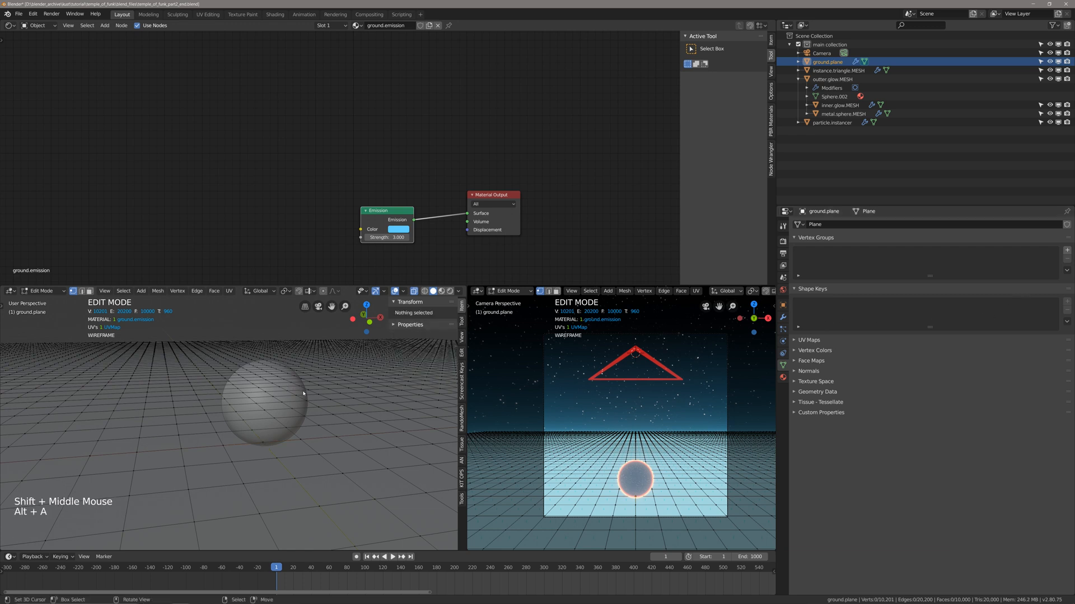
key("Tab")
key("alt+a")
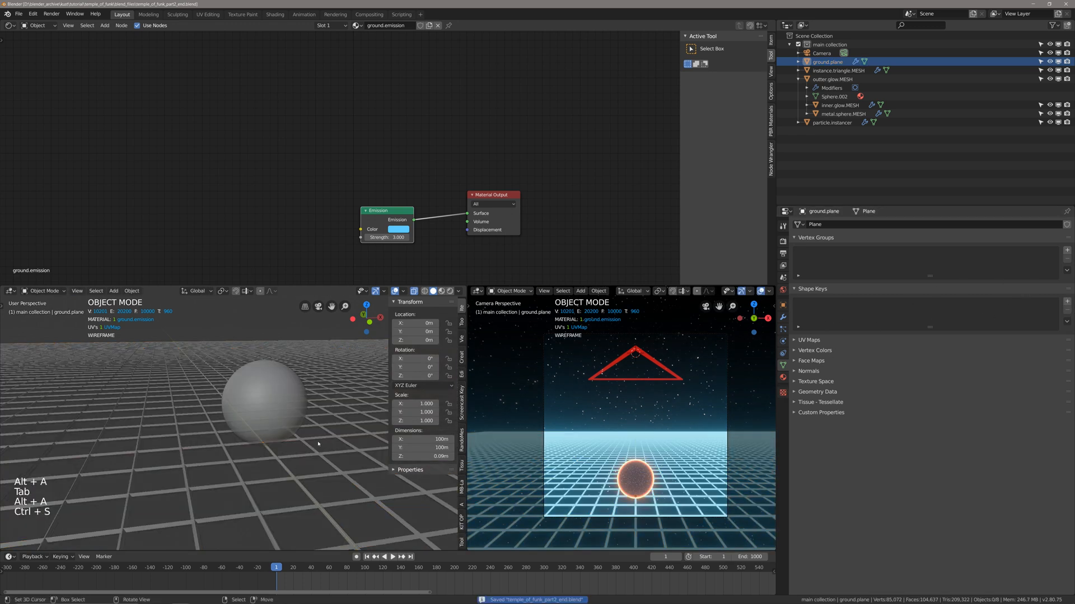
right_click(318, 444)
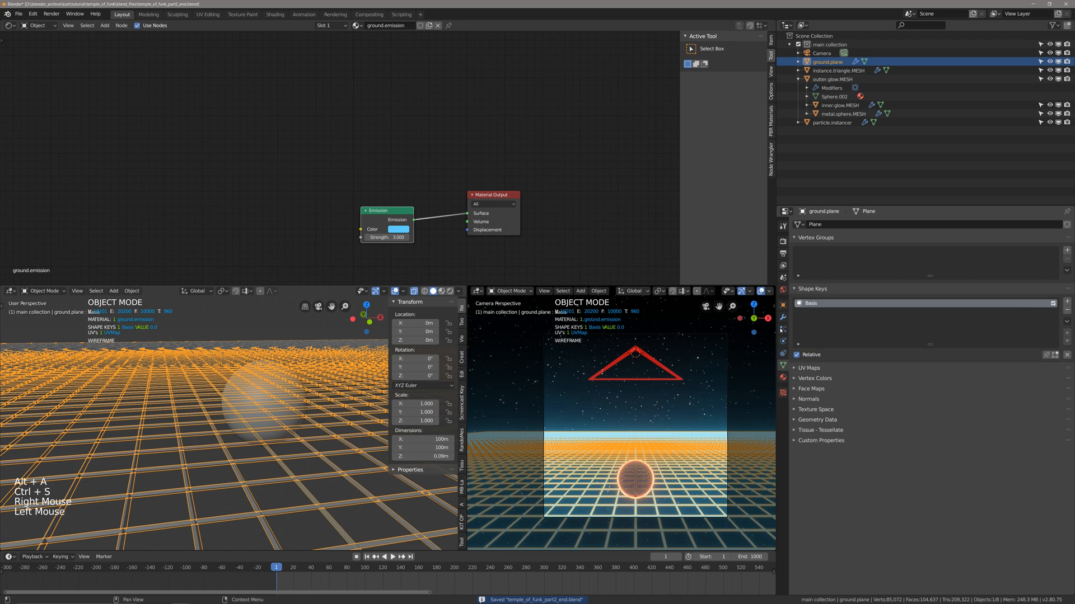
key("alt+a")
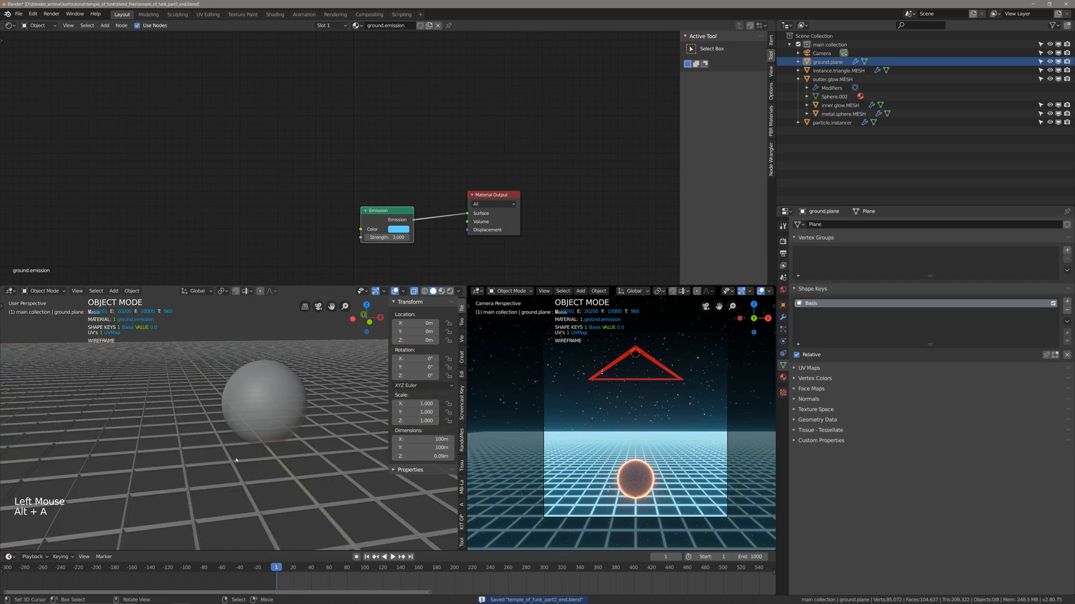
Turn off X-ray in the solid-shaded viewport and save the file.
key("z")
middle_click_drag(296, 415, 297, 447, "shift")
key("alt+z")
scroll(297, 446, "down", 2)
key("ctrl+s")
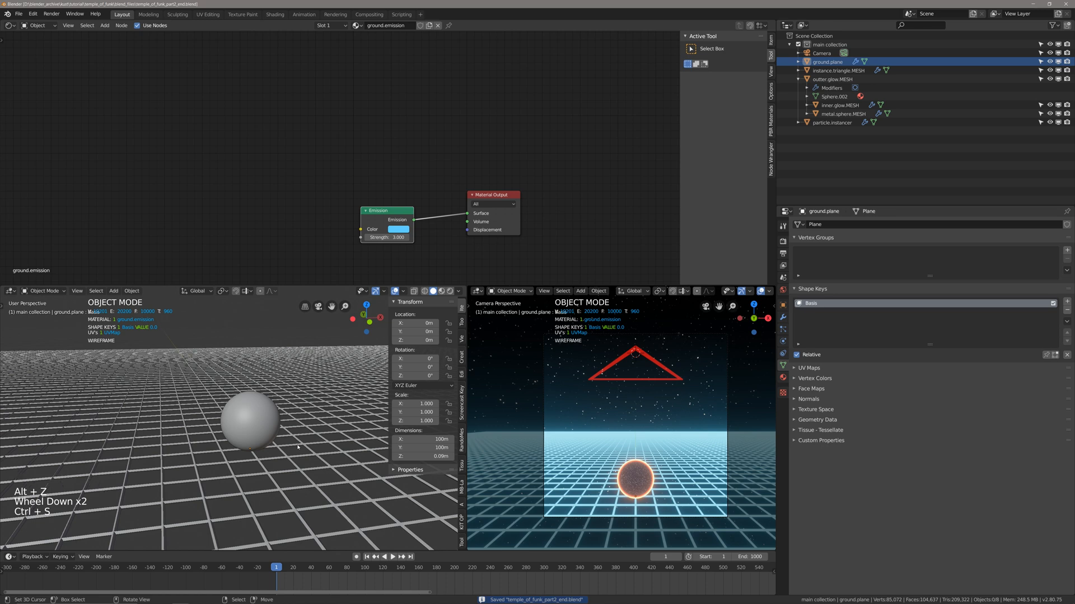
Edit the ground plane's Basis shape key with X-ray on and select the vertex directly beneath the sphere.
right_click(298, 447)
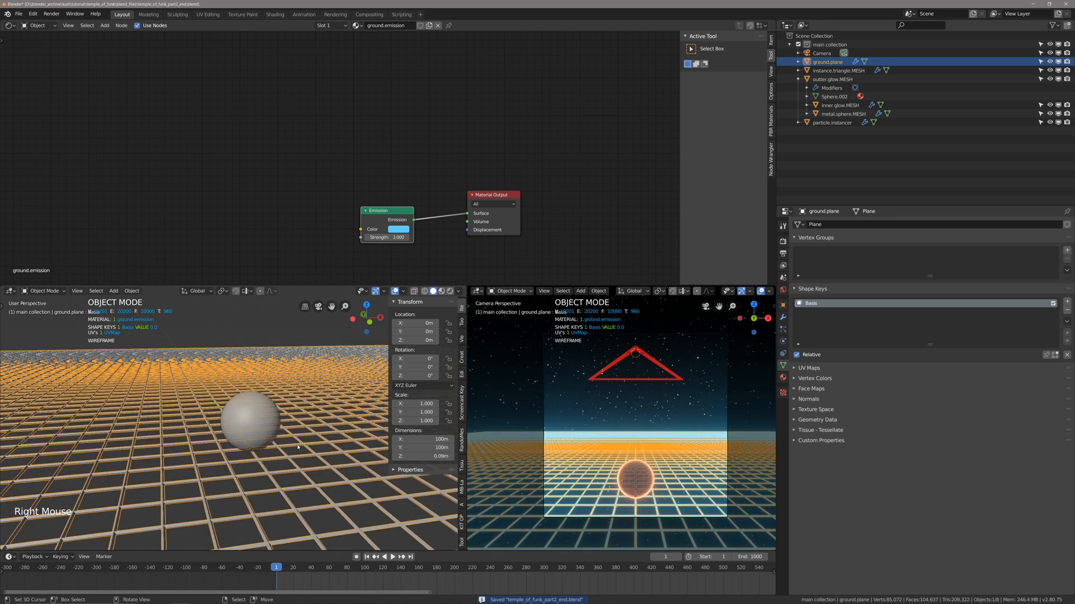
key("Tab")
key("alt+z")
right_click(252, 449)
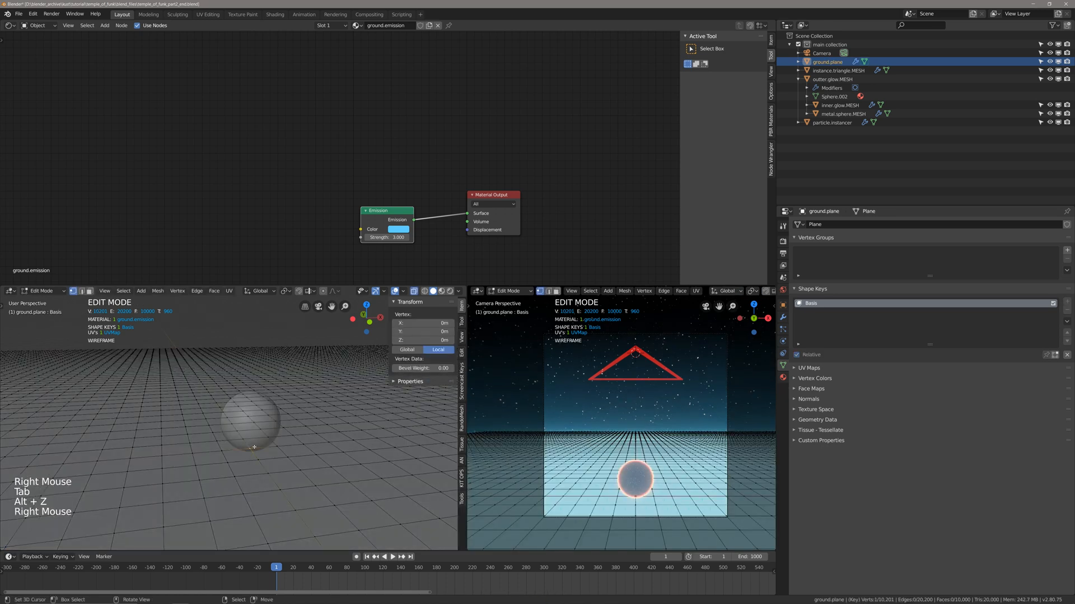
Add a second shape key to the ground plane and edit it with the vertex beneath the sphere selected and proportional editing enabled.
key("Tab")
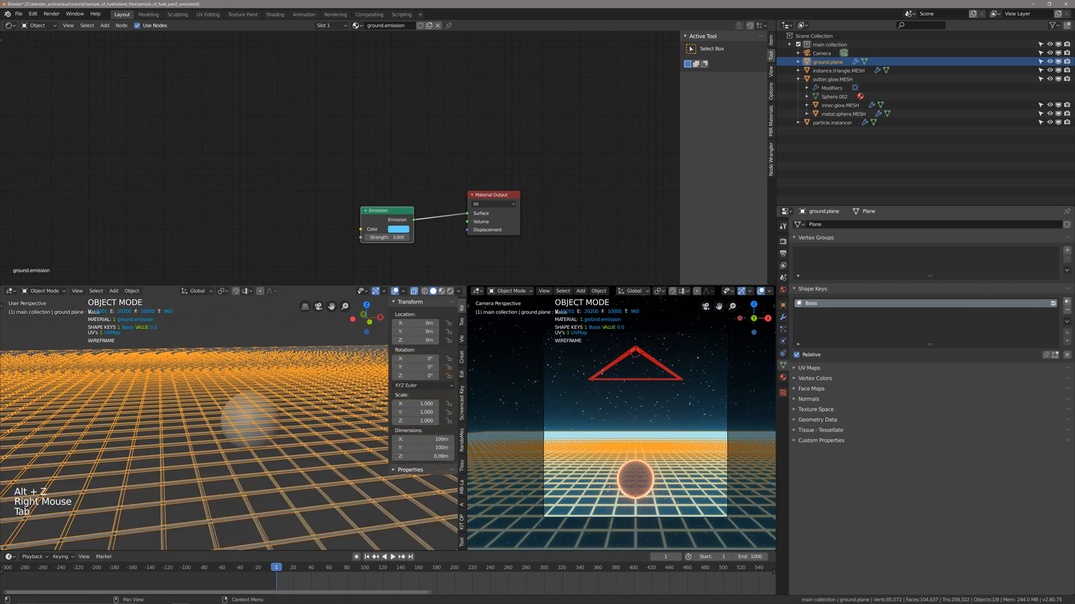
left_click(1066, 301)
key("Tab")
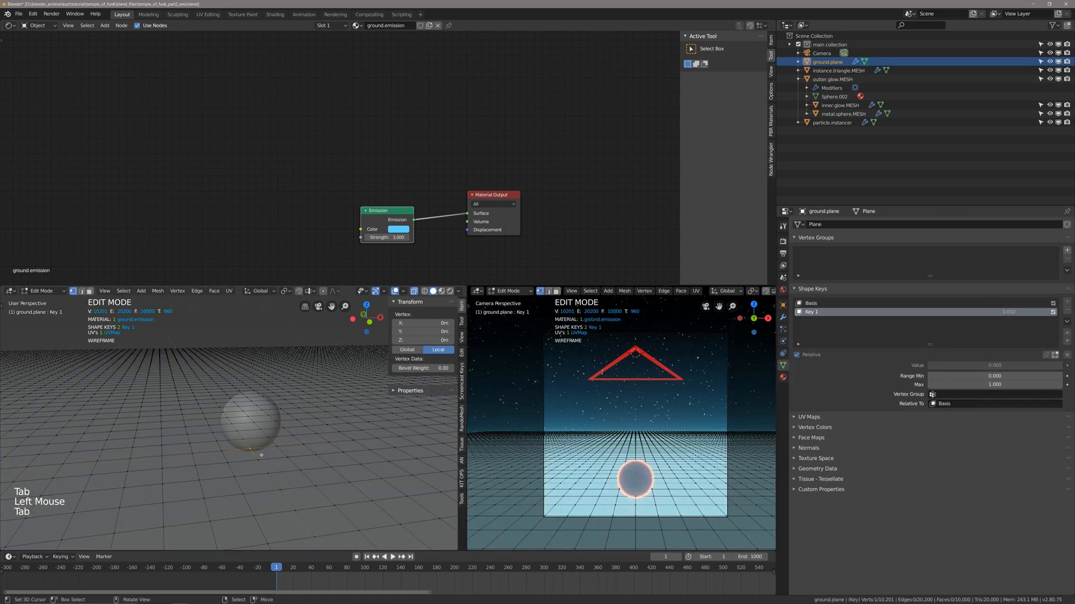
key("alt+a")
right_click(250, 448)
middle_click_drag(293, 435, 298, 434, "shift")
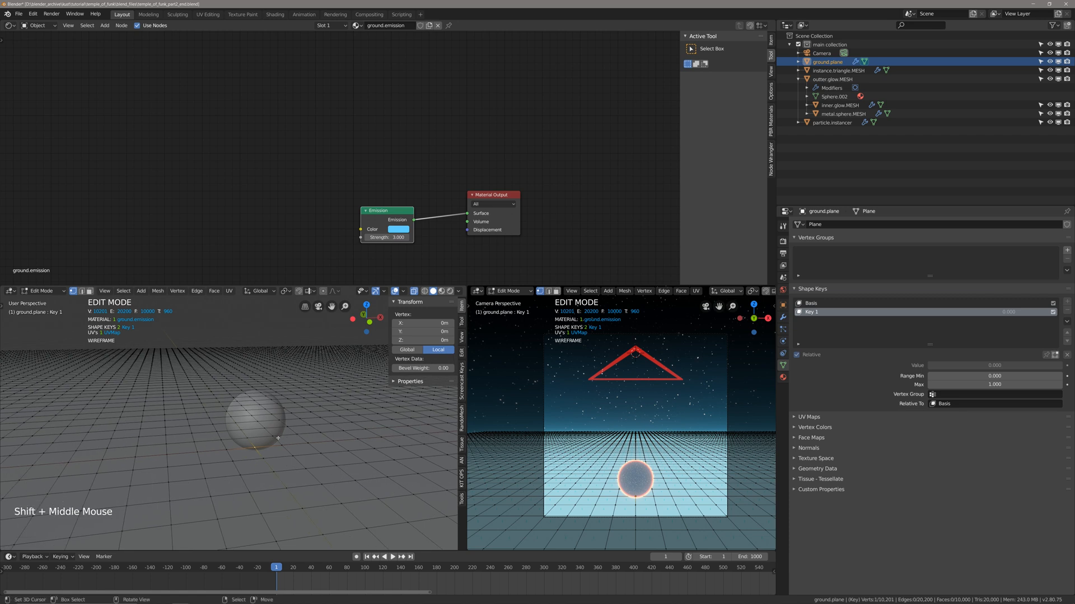
key("o")
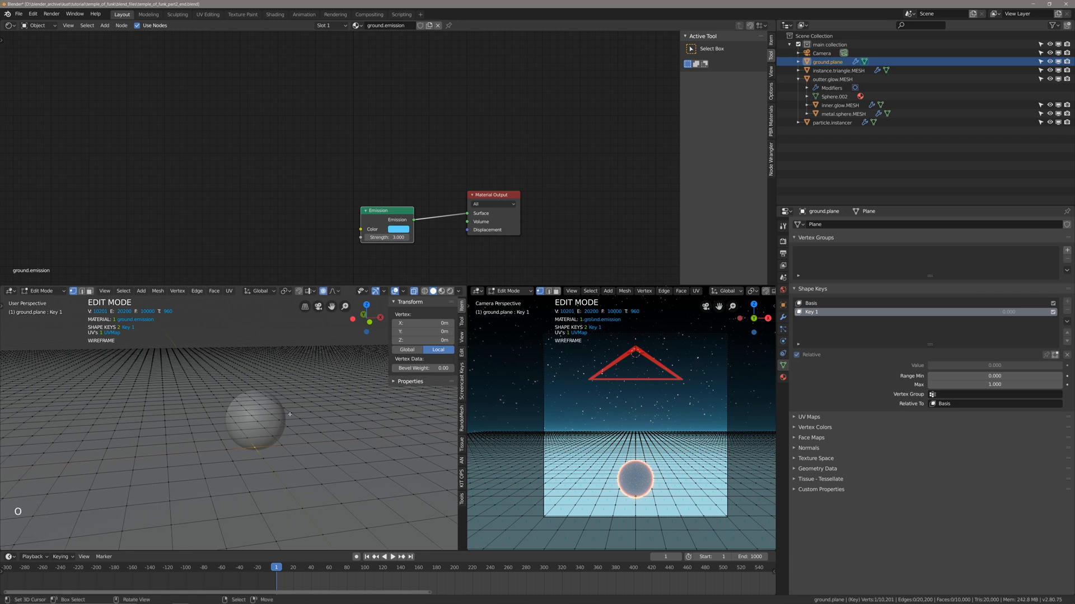
Close the camera viewport by extending the solid-shaded viewport over it, and enlarge that viewport upward around the sphere.
left_click_drag(467, 289, 681, 296)
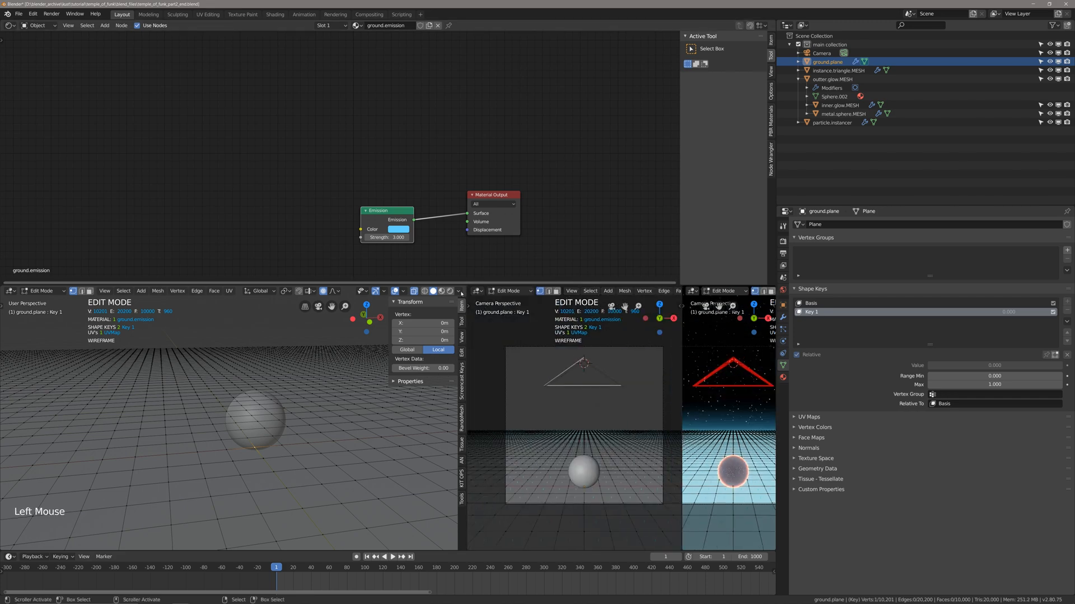
left_click_drag(465, 287, 727, 291)
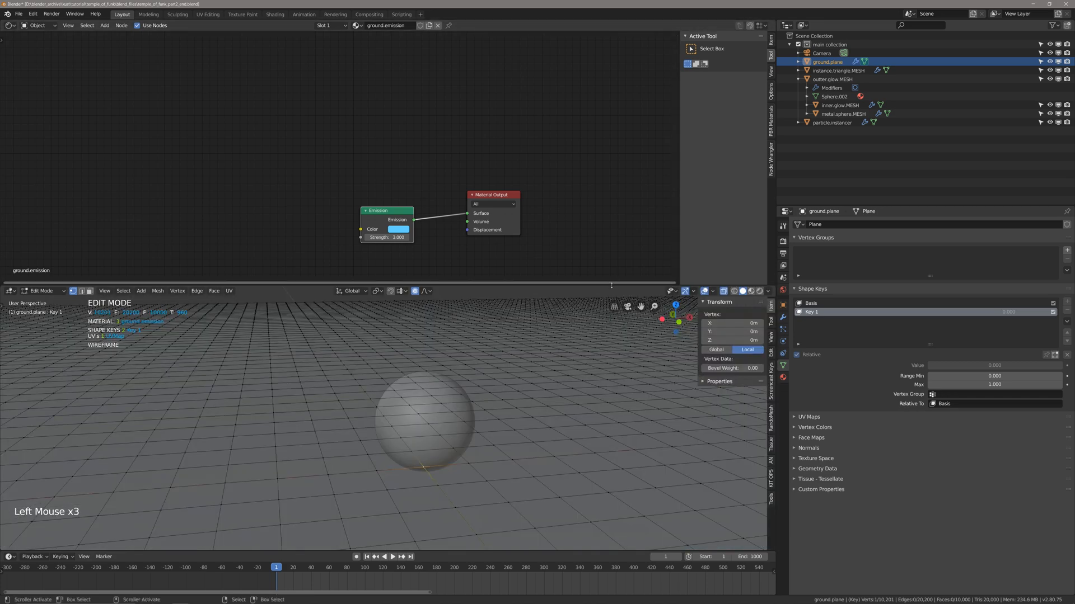
left_click_drag(607, 285, 606, 193)
scroll(448, 358, "down", 2)
middle_click_drag(448, 359, 443, 409, "shift")
scroll(454, 357, "up", 1)
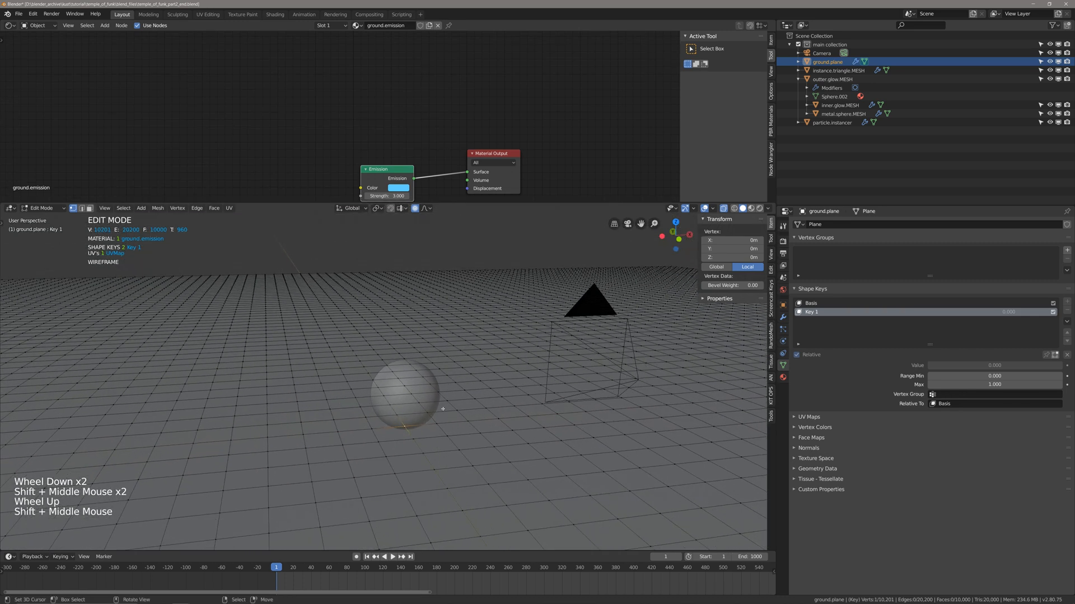
key("g")
scroll(443, 409, "down", 12)
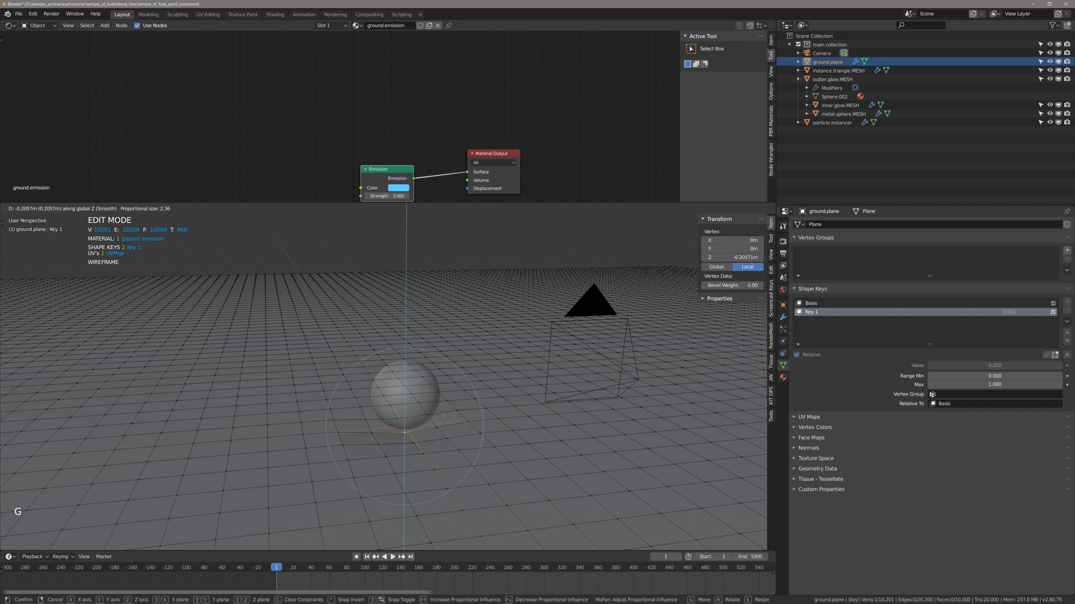
key("Escape")
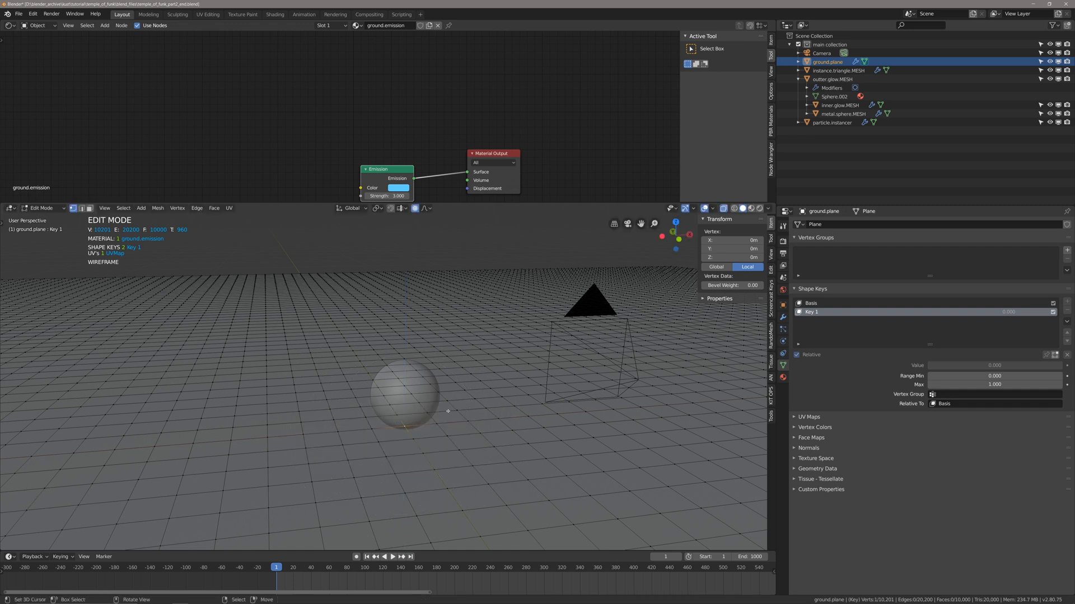
left_click(428, 209)
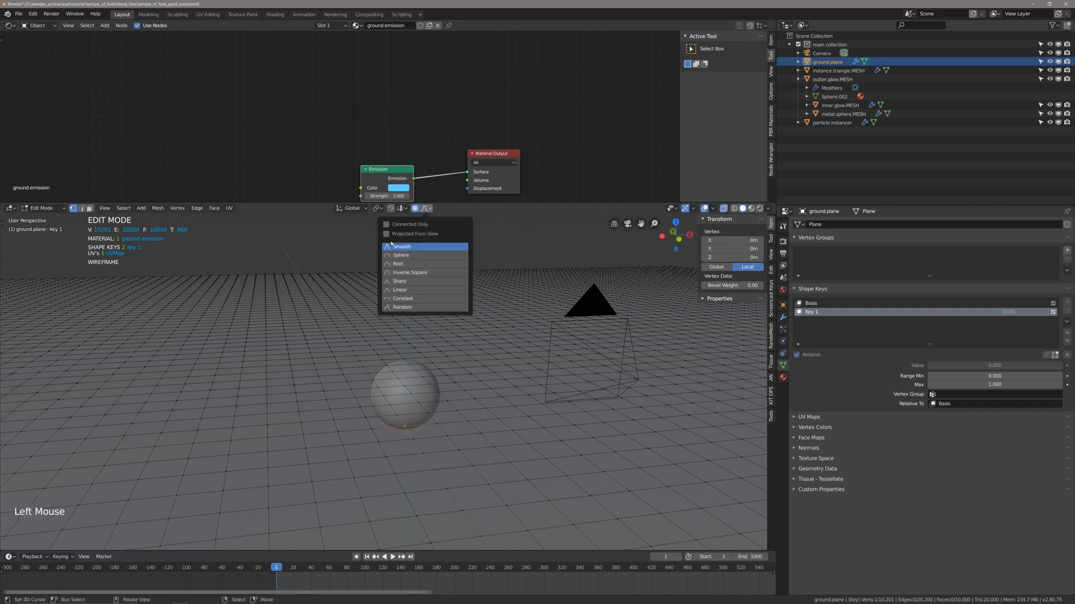
left_click(401, 257)
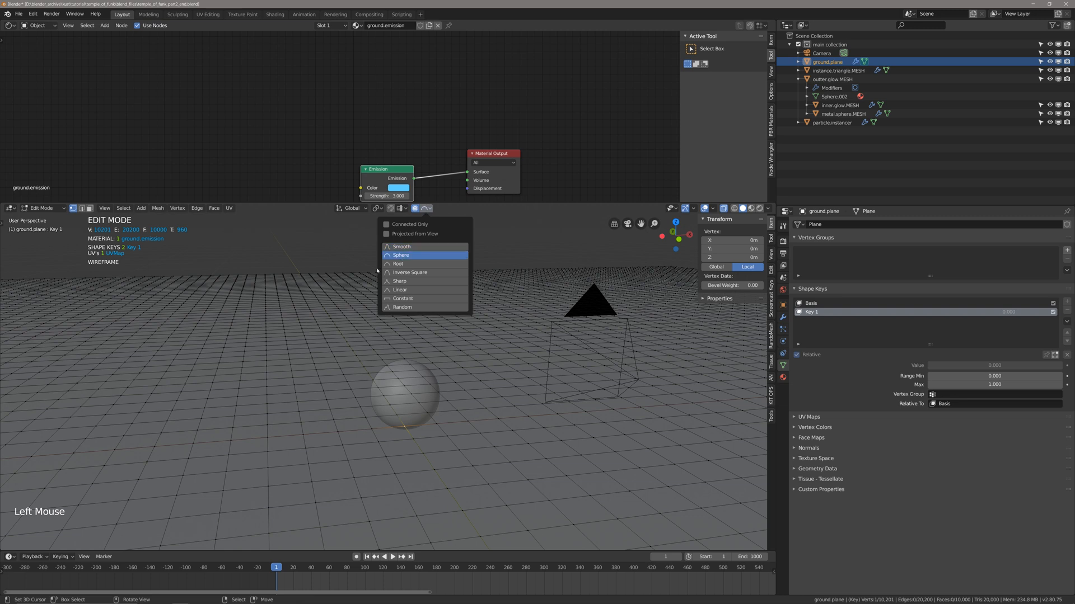
key("g")
key("z")
scroll(403, 365, "up", 5)
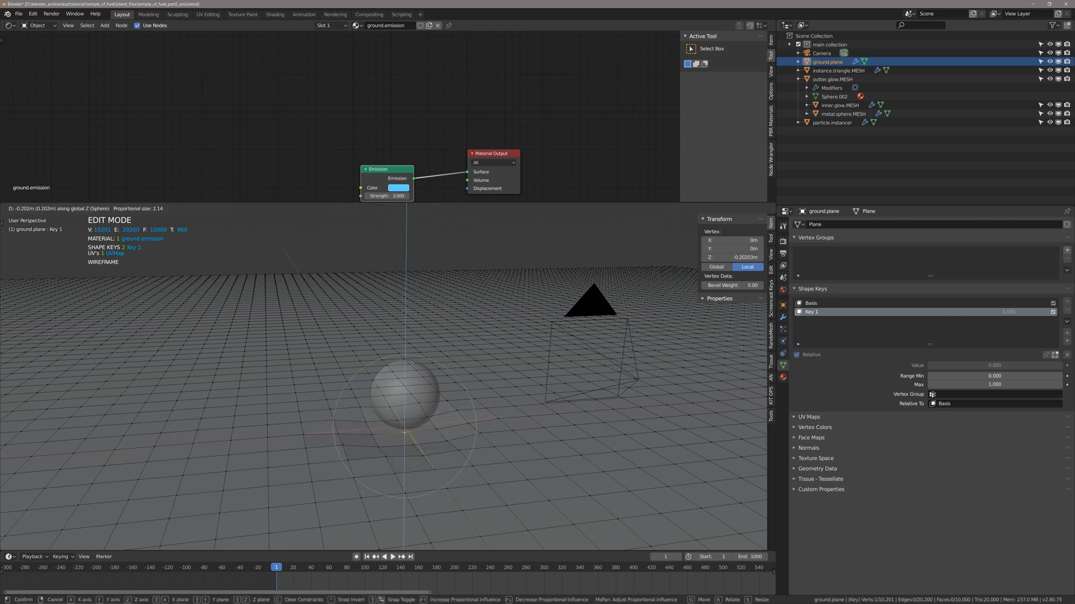
key("Escape")
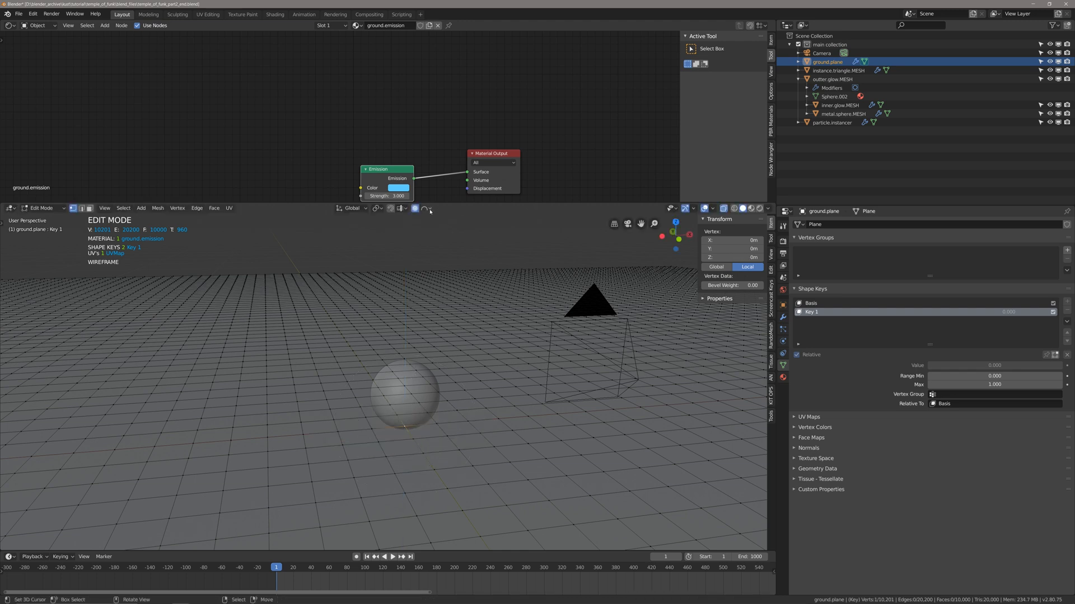
Lower the selected vertex about 0.39 m along Z with Smooth proportional falloff sized about 3.14, and return to Object Mode.
left_click(430, 210)
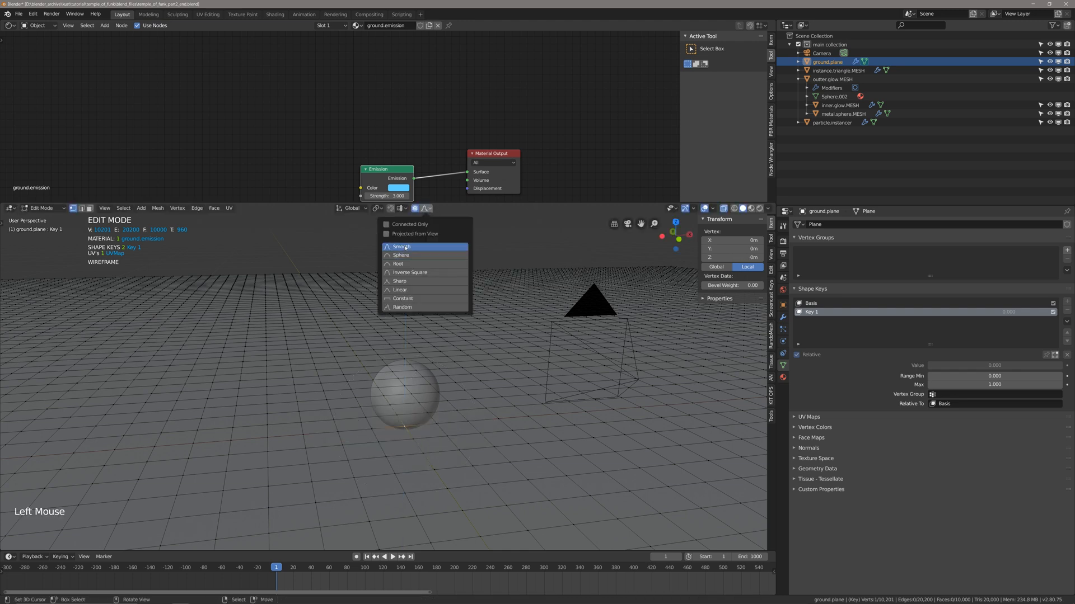
left_click(405, 247)
key("g")
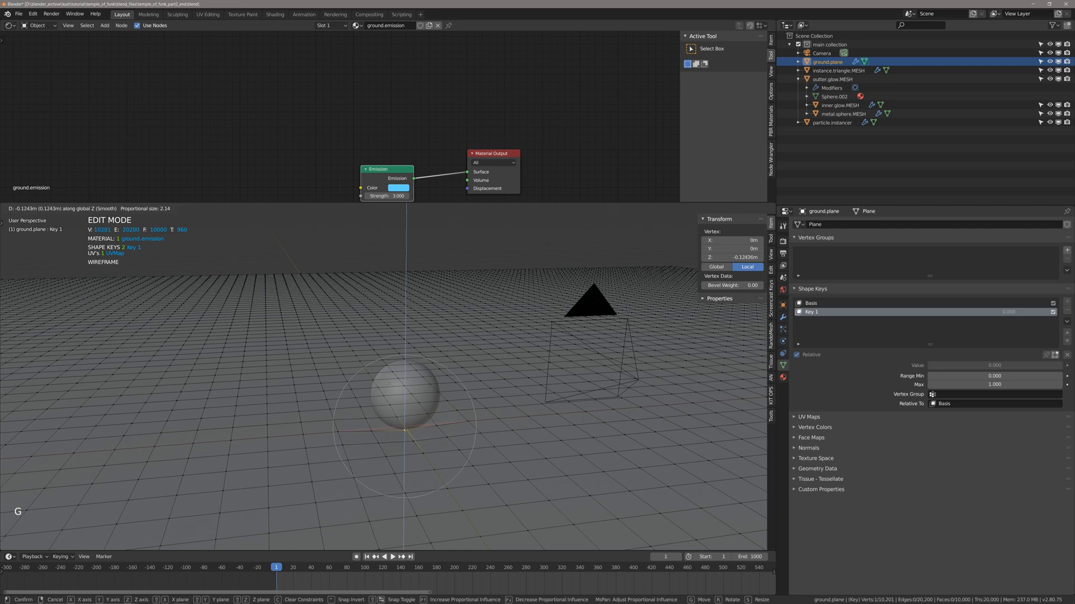
scroll(392, 389, "down", 3)
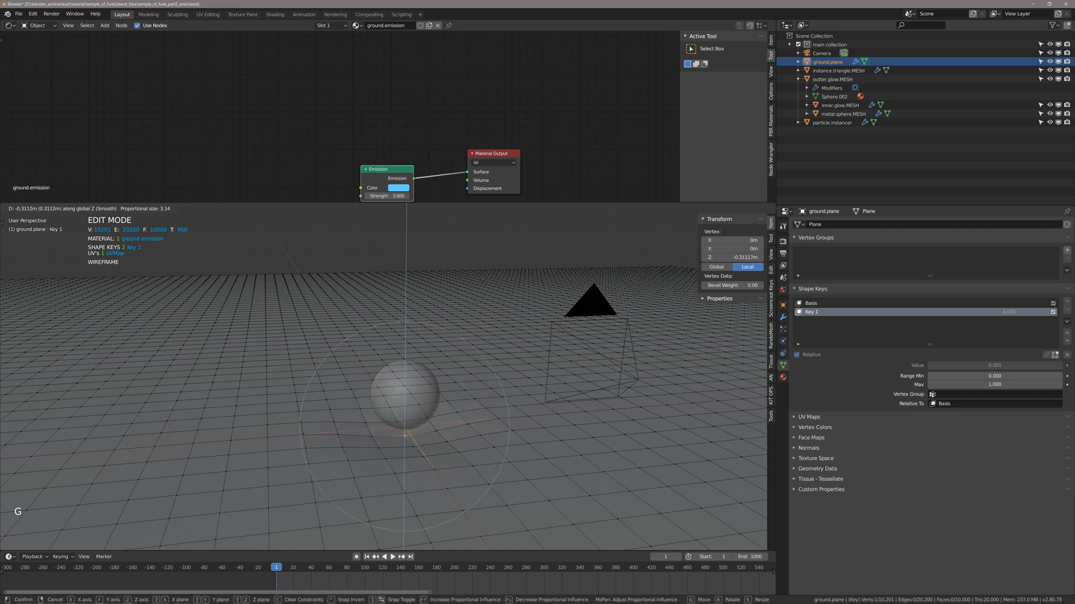
left_click(417, 391)
key("Tab")
key("Tab")
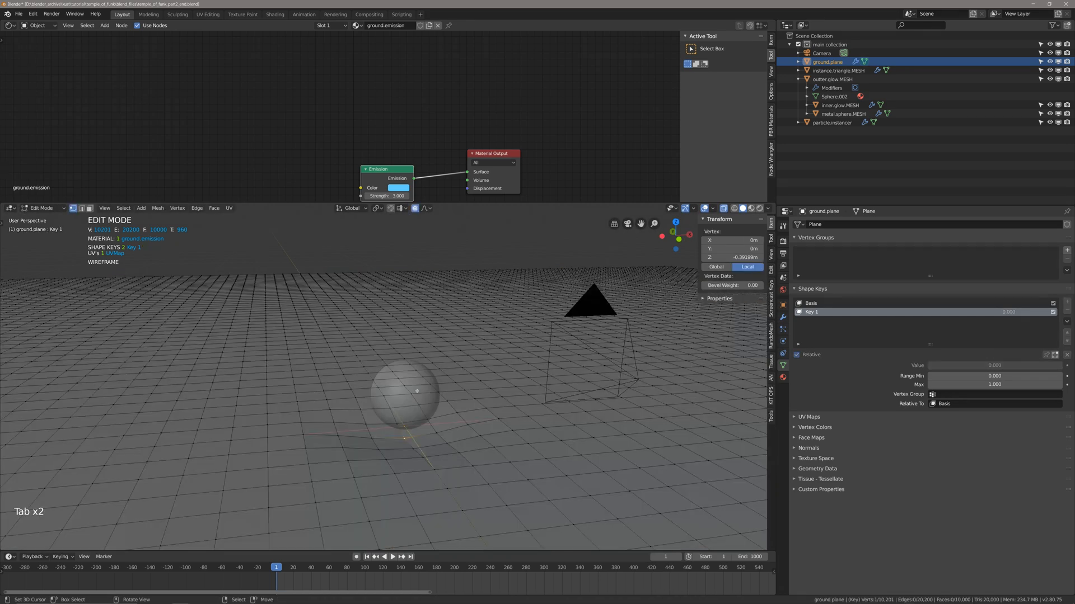
key("Tab")
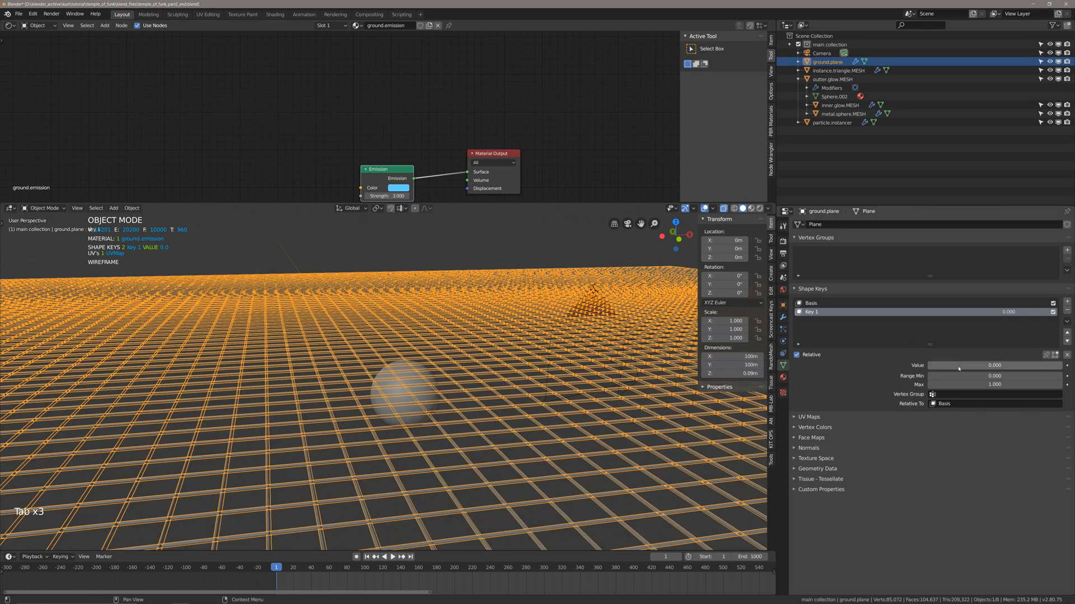
Test the Key 1 value and return it to 0, turn off X-ray, and save the file in Object Mode.
left_click_drag(960, 367, 924, 367)
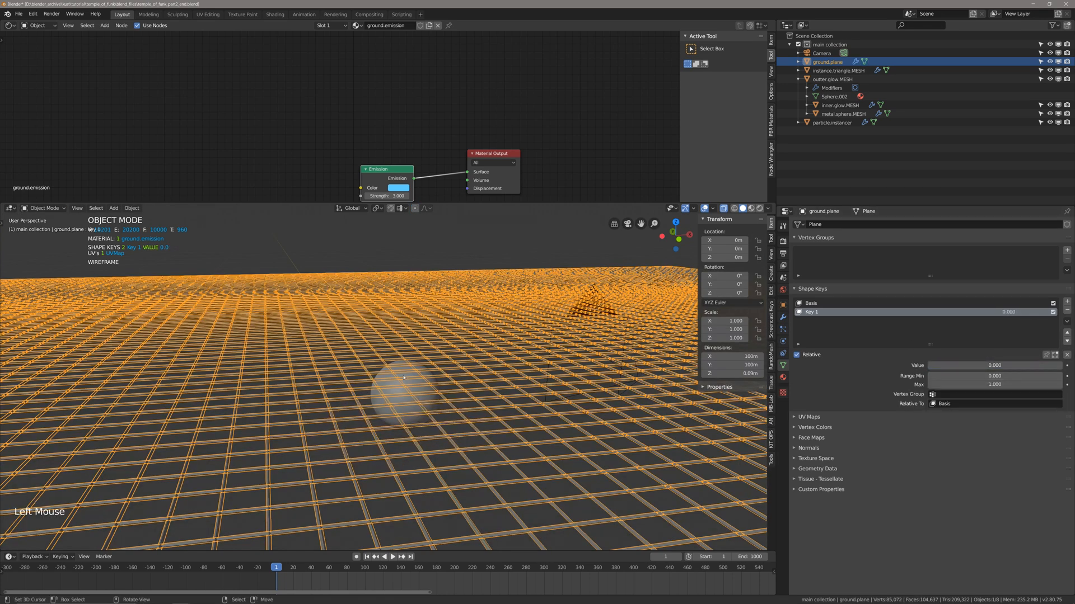
middle_click_drag(414, 387, 429, 389)
key("alt+z")
key("Tab")
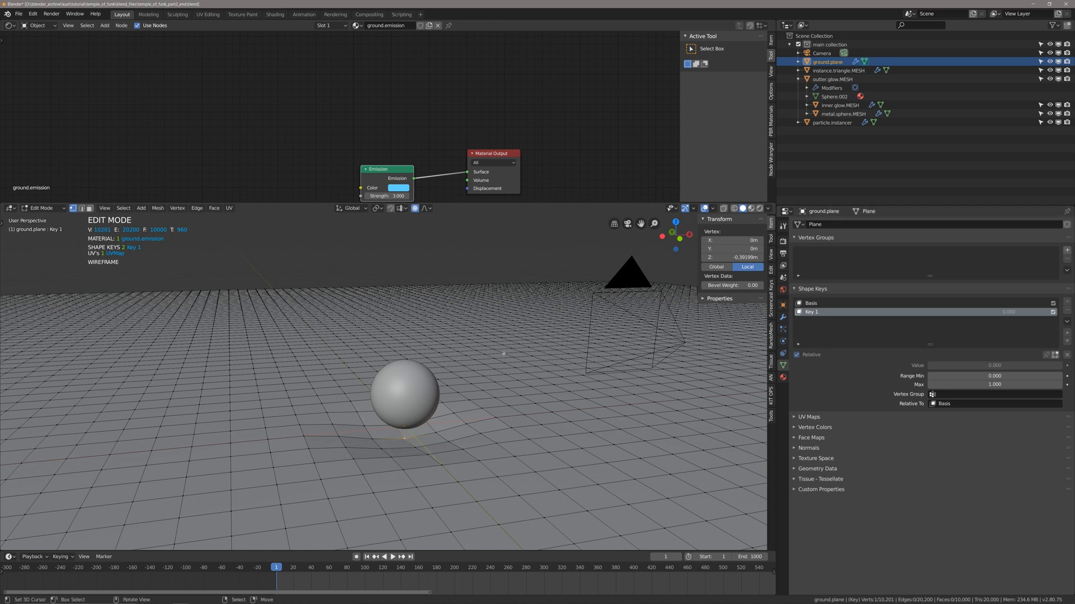
key("Tab")
key("ctrl+s")
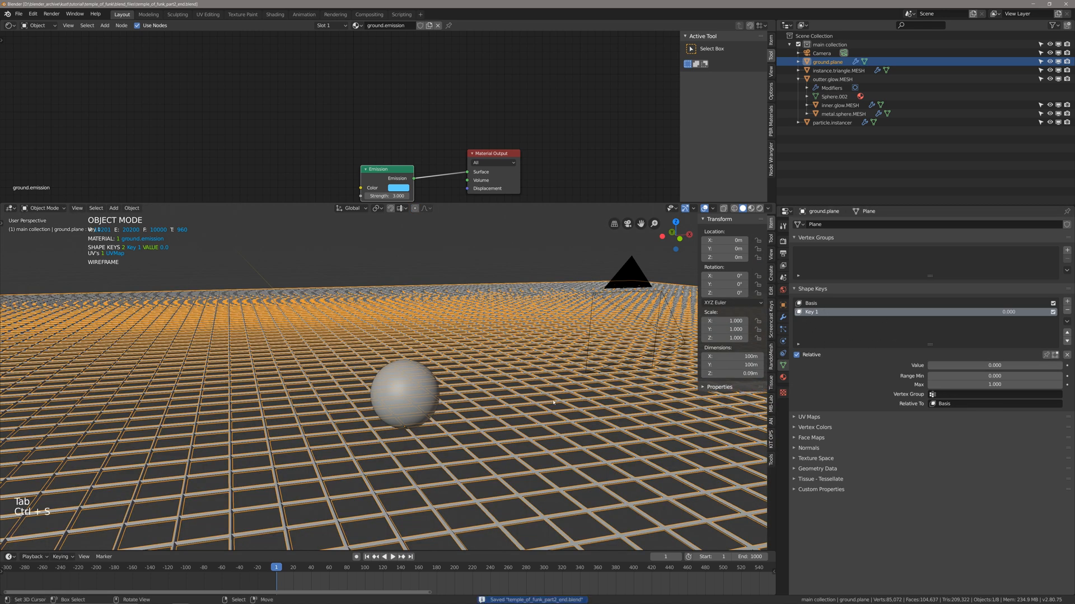
Compare the Basis and Key 1 shape keys and preview the Key 1 deformation, returning its value to 0.
left_click(838, 303)
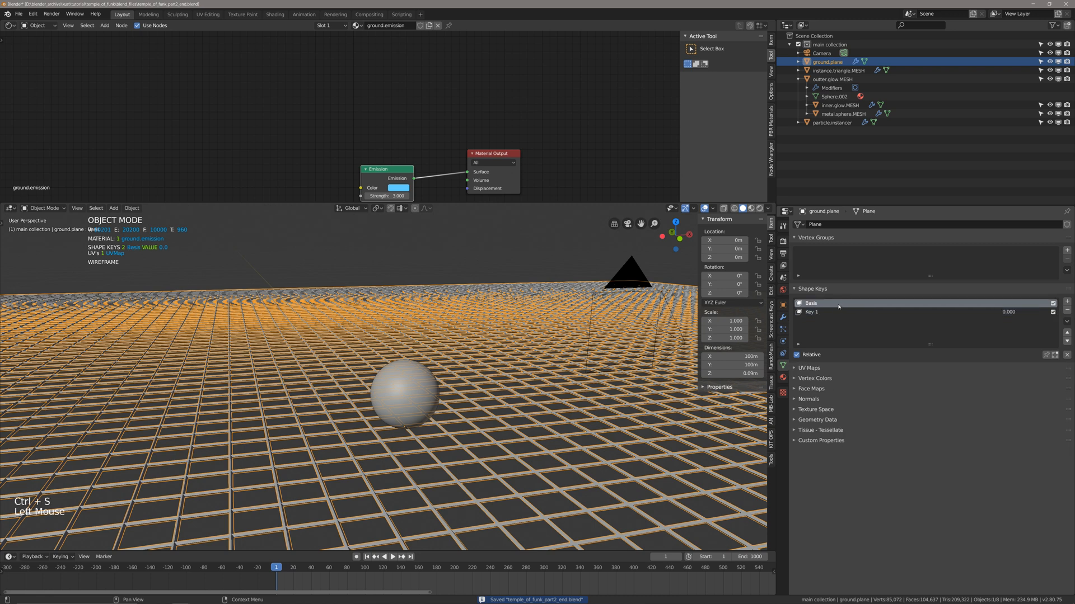
left_click(817, 313)
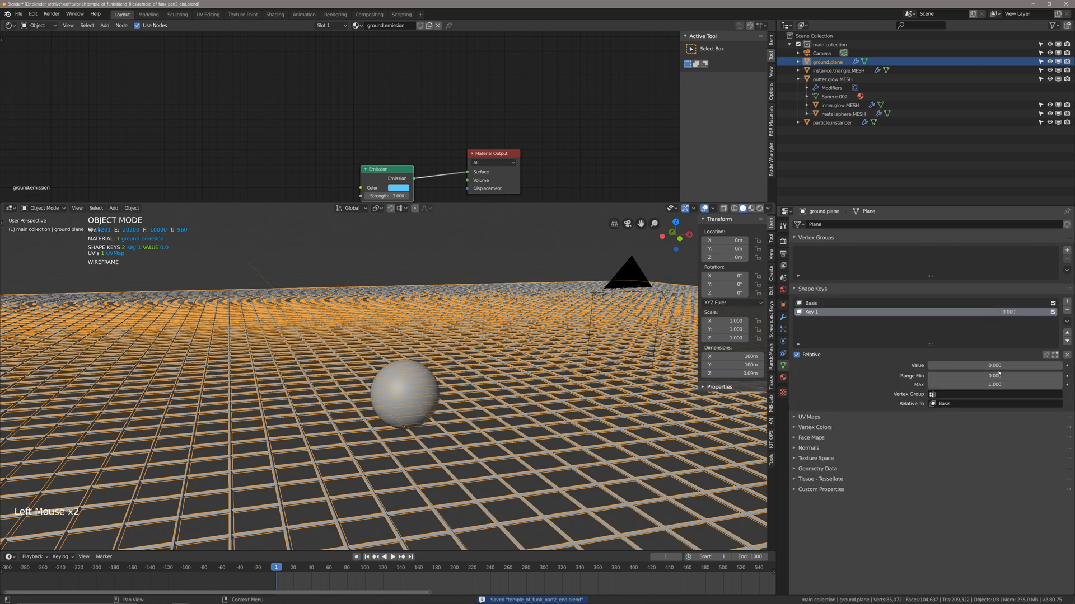
left_click(831, 304)
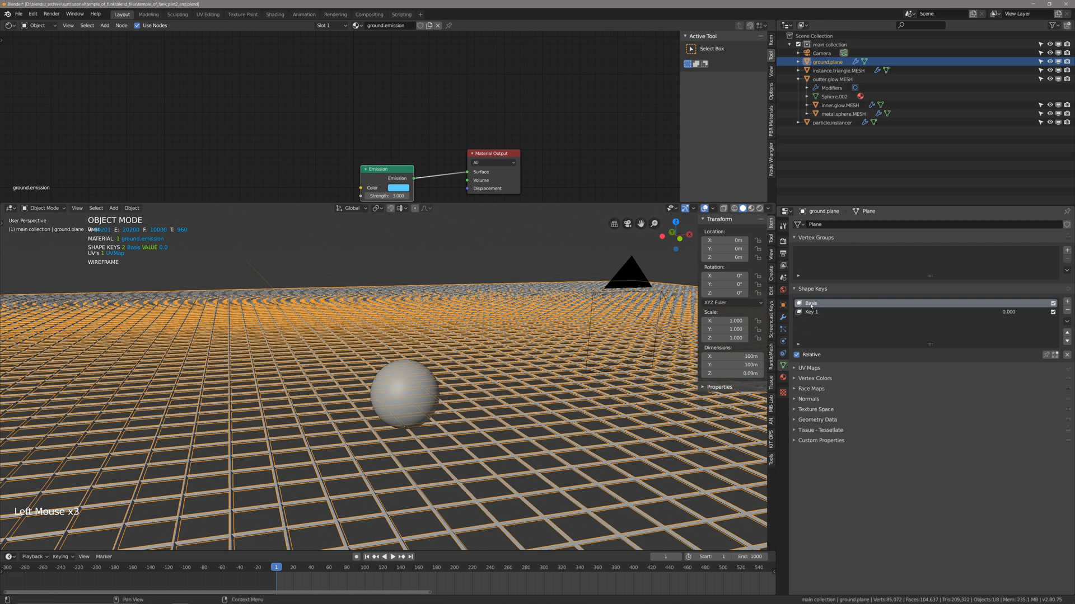
left_click(811, 312)
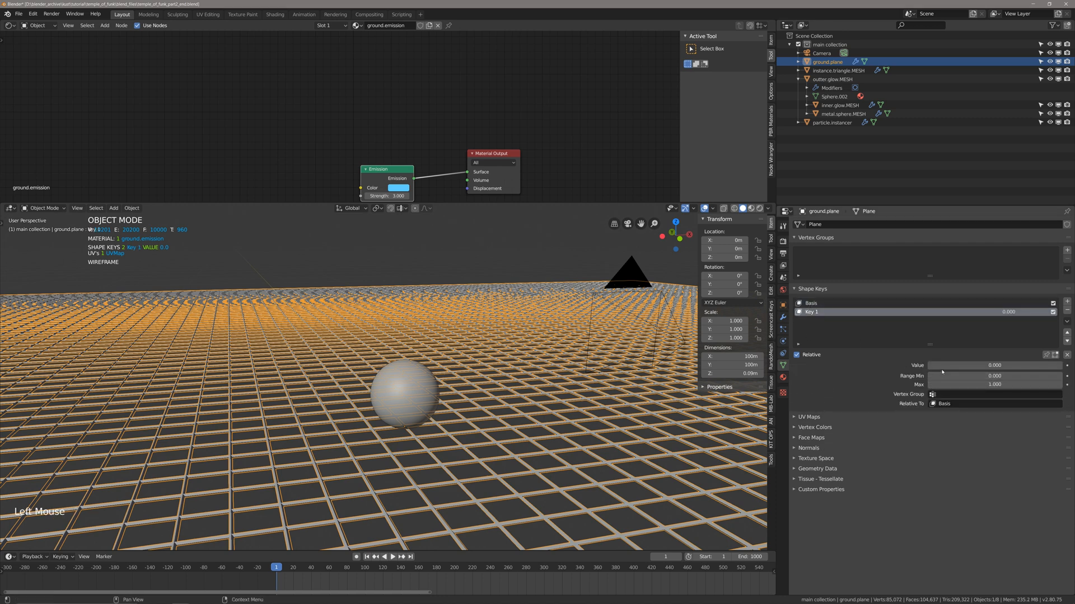
mouse_move(947, 369)
left_mouse_down()
mouse_move(1063, 369)
mouse_move(929, 369)
left_mouse_up()
Switch the enlarged viewport to the camera view, deselect everything, and save the file.
scroll(494, 401, "down", 3)
key("KP_0")
key("alt+z")
key("alt+z")
scroll(494, 401, "up", 1, "alt")
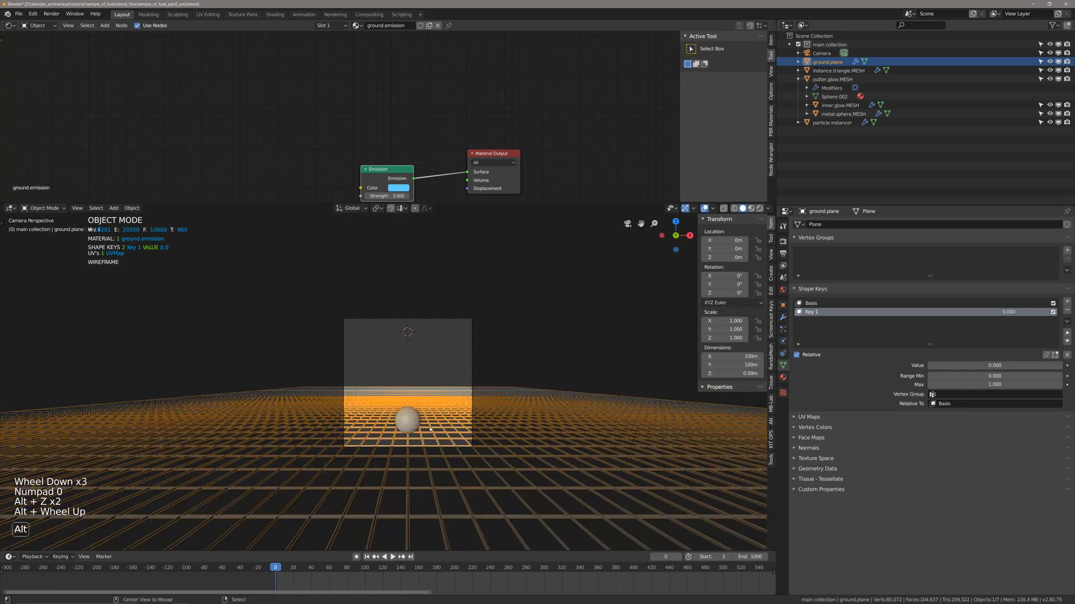
key("z")
key("z")
scroll(487, 406, "up", 4)
scroll(481, 409, "up", 1, "shift")
middle_click_drag(476, 409, 461, 415, "shift")
key("alt+a")
key("ctrl+s")
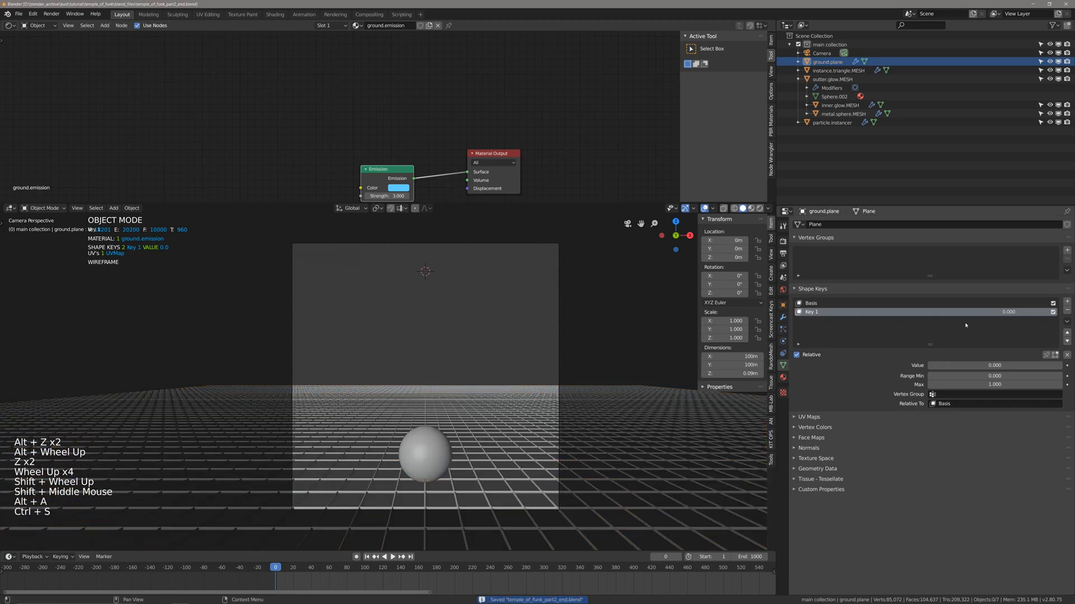
Set the ground plane's Key 1 value to 1.000 and play the animation up to frame 25.
left_click_drag(955, 369, 1063, 369)
key("alt+z")
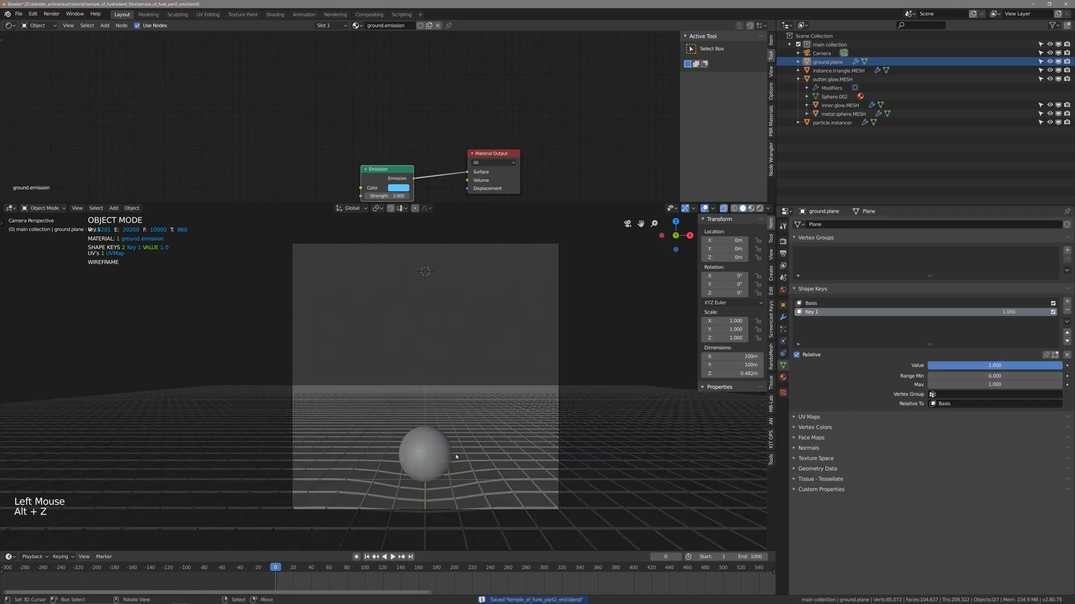
key("alt+z")
key("space")
key("space")
Lower the outer glow sphere about 0.37 m along Z into the ground dip and save the file.
right_click(424, 471)
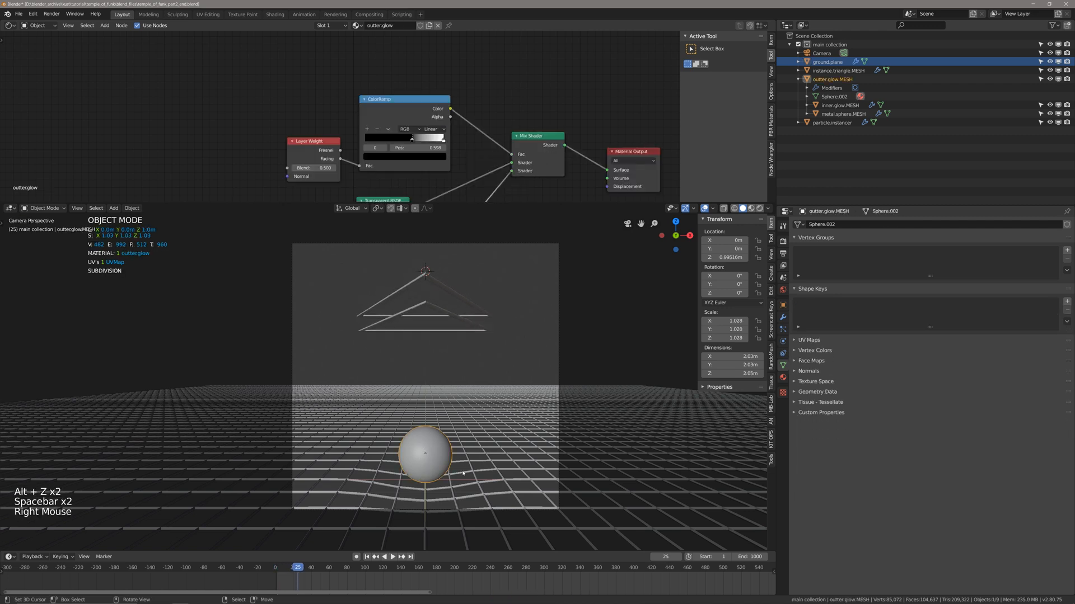
key("g")
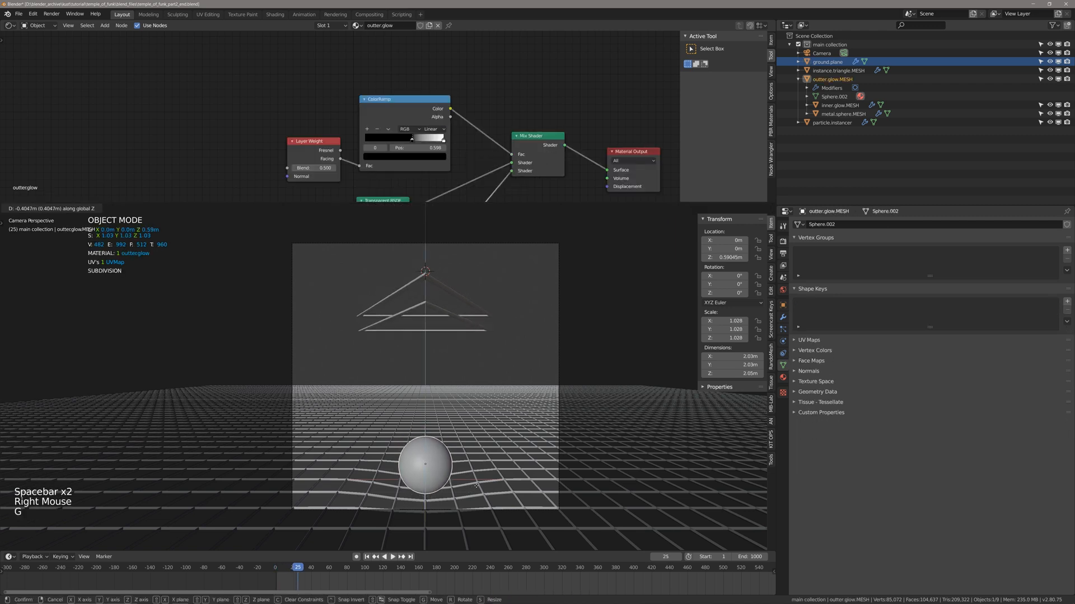
left_click(455, 483)
key("ctrl+s")
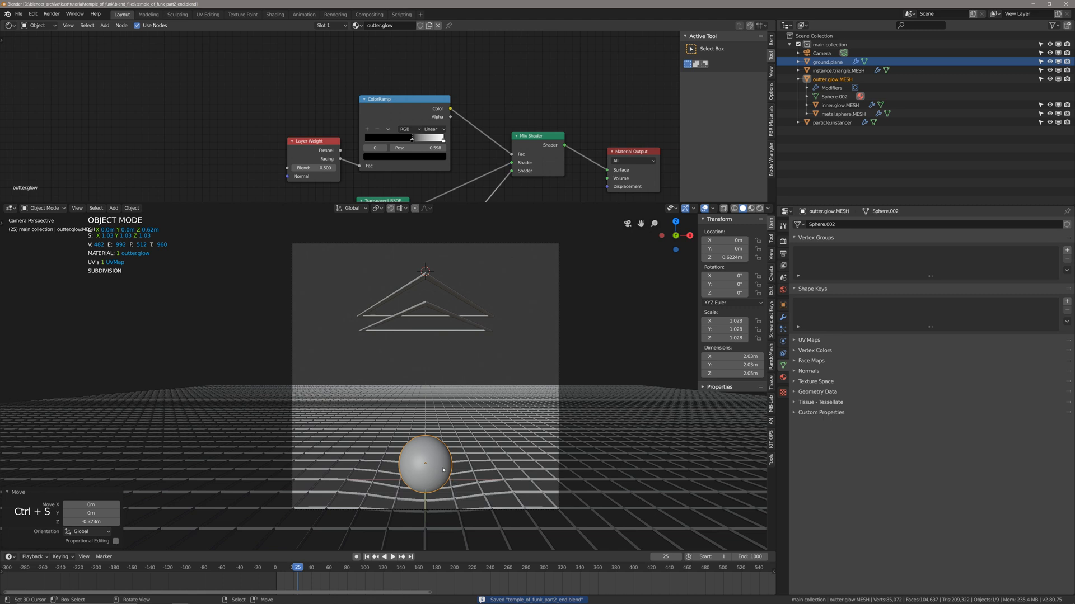
key("g")
key("z")
right_click(447, 350)
Reduce the ground plane's Key 1 value to 0.006 and deselect everything.
right_click(501, 433)
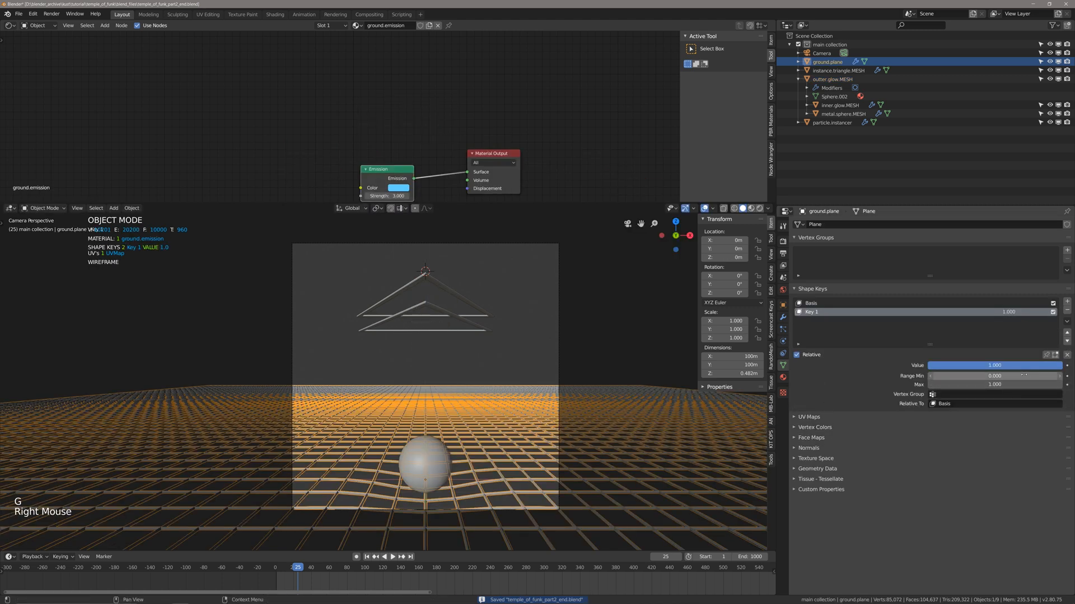
left_click_drag(1024, 366, 889, 368)
key("alt+a")
Raise the outer glow sphere along Z to a height of about 1.5 m above the ground plane.
right_click(430, 464)
key("g")
key("z")
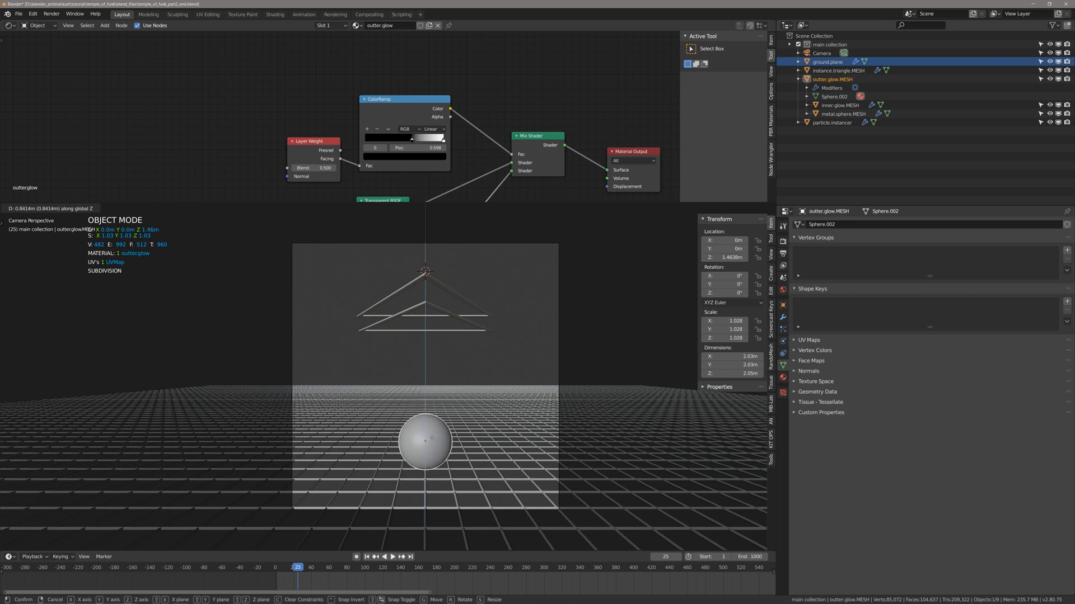
left_click(431, 437)
Set the ground plane's Key 1 value to 1.000 and open the shape key in Edit Mode.
right_click(441, 475)
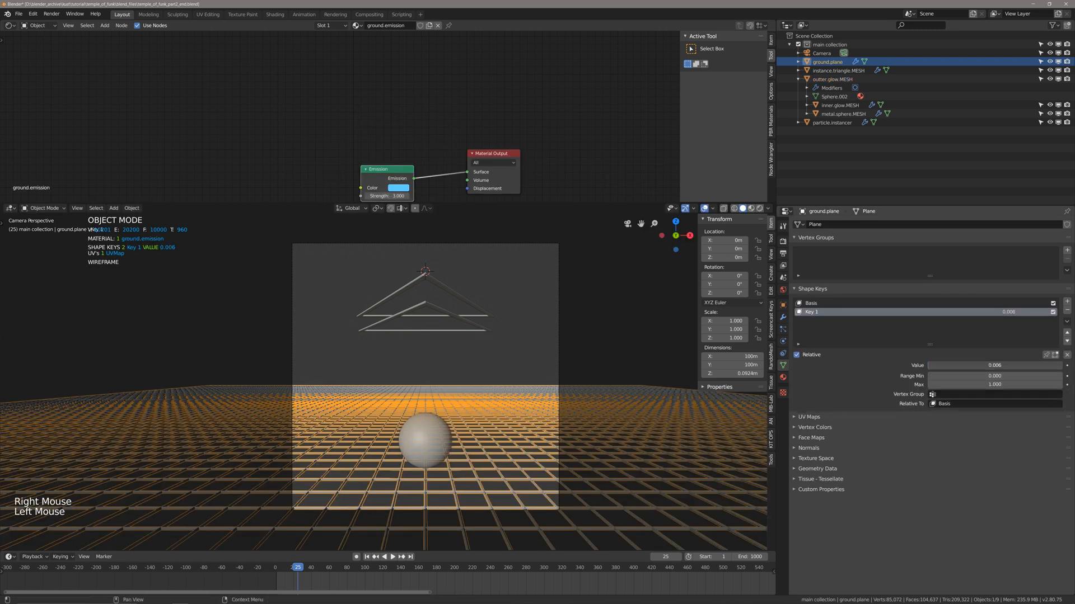
left_click_drag(942, 365, 1046, 365)
key("Tab")
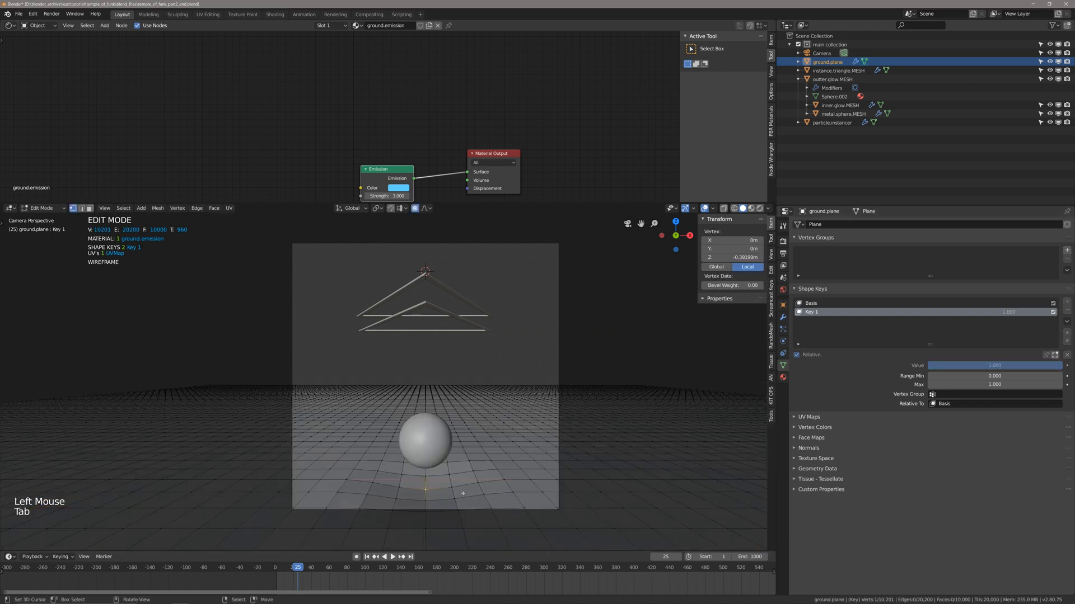
Lower the ground plane's centre vertex about 0.17 m along Z with smooth proportional editing in Key 1, and return to Object Mode.
key("alt+a")
right_click(428, 489)
key("o")
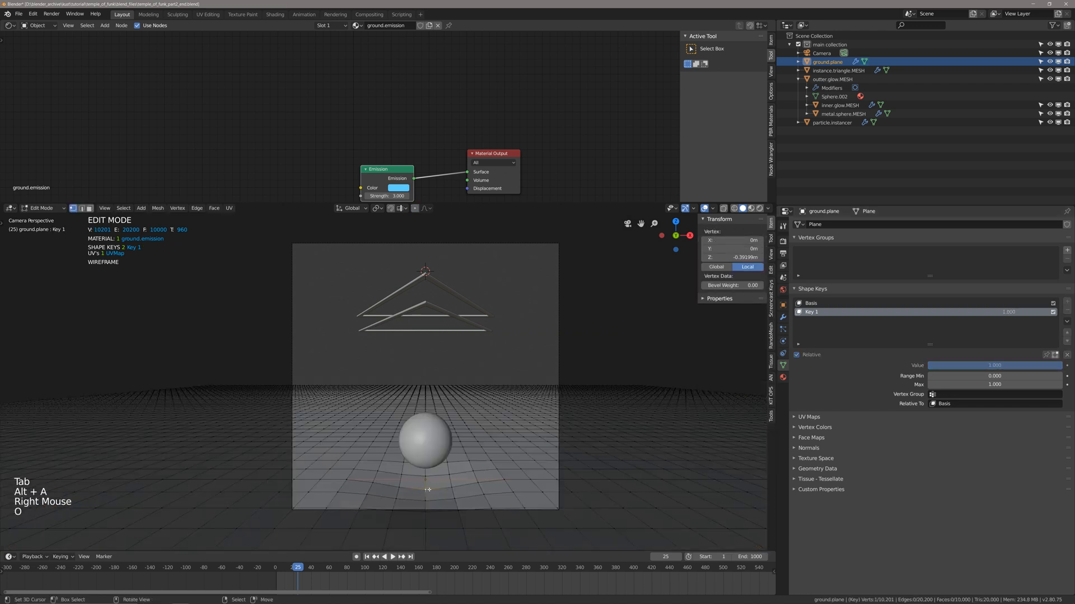
key("g")
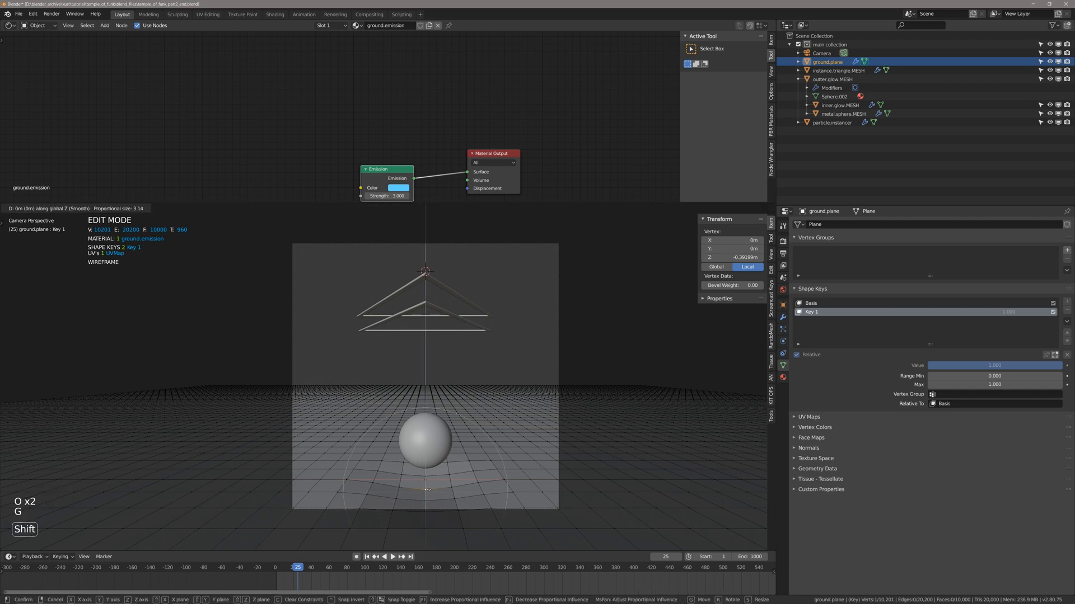
key("z")
left_click(422, 533)
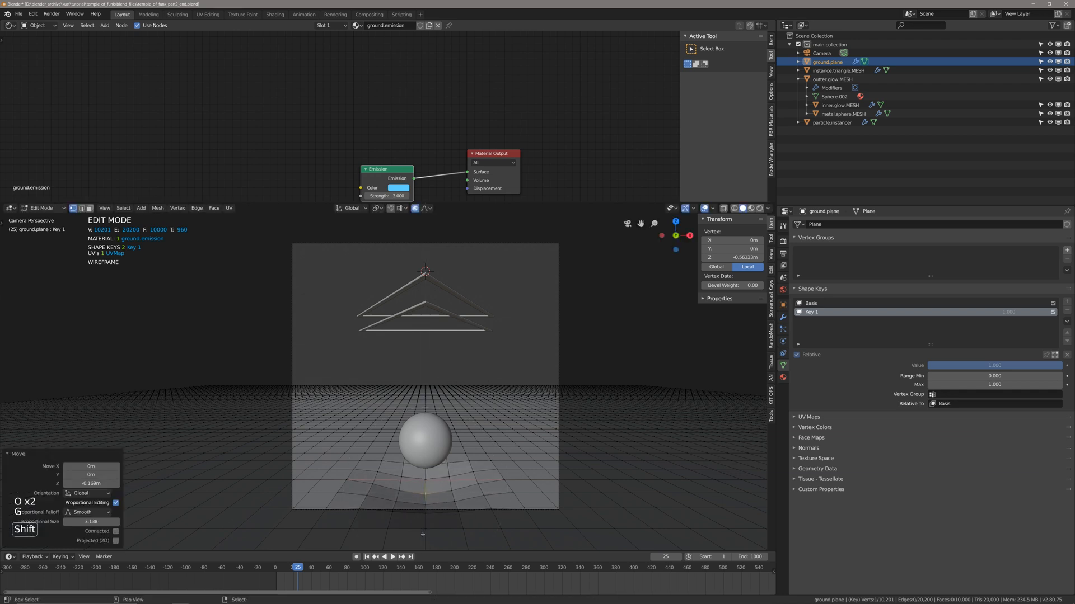
key("alt+a")
key("Tab")
Lower the outer glow sphere about 0.99 m along Z into the ground dip, switch to rendered shading and save the file.
key("alt+a")
right_click(432, 448)
key("g")
key("z")
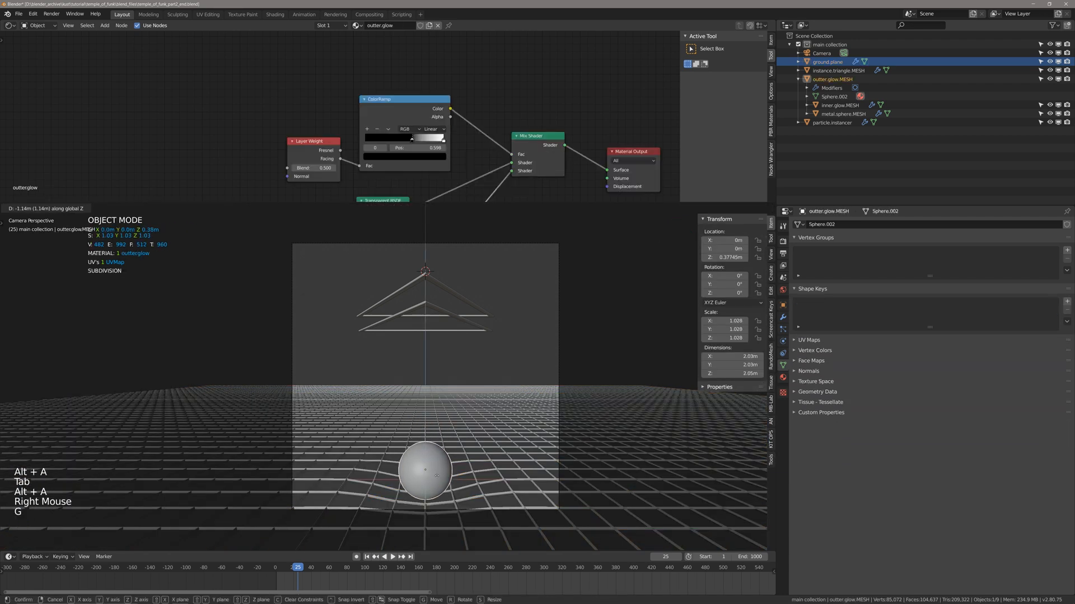
left_click(444, 470)
key("z")
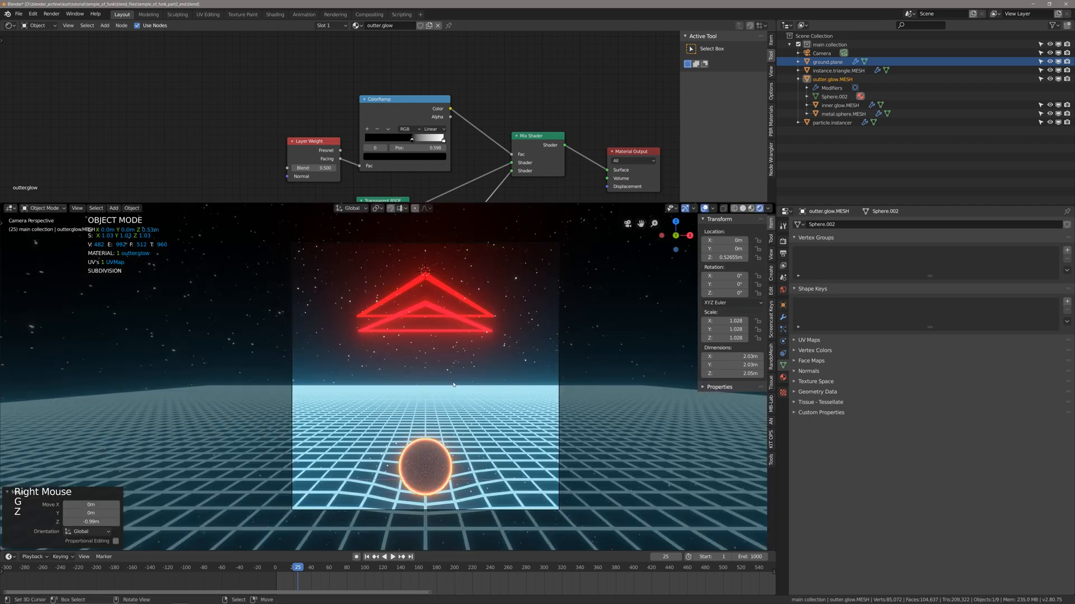
key("alt+a")
key("ctrl+s")
Enable Screen Space Reflections in the Eevee render settings and save the file.
middle_click_drag(465, 415, 466, 393, "shift")
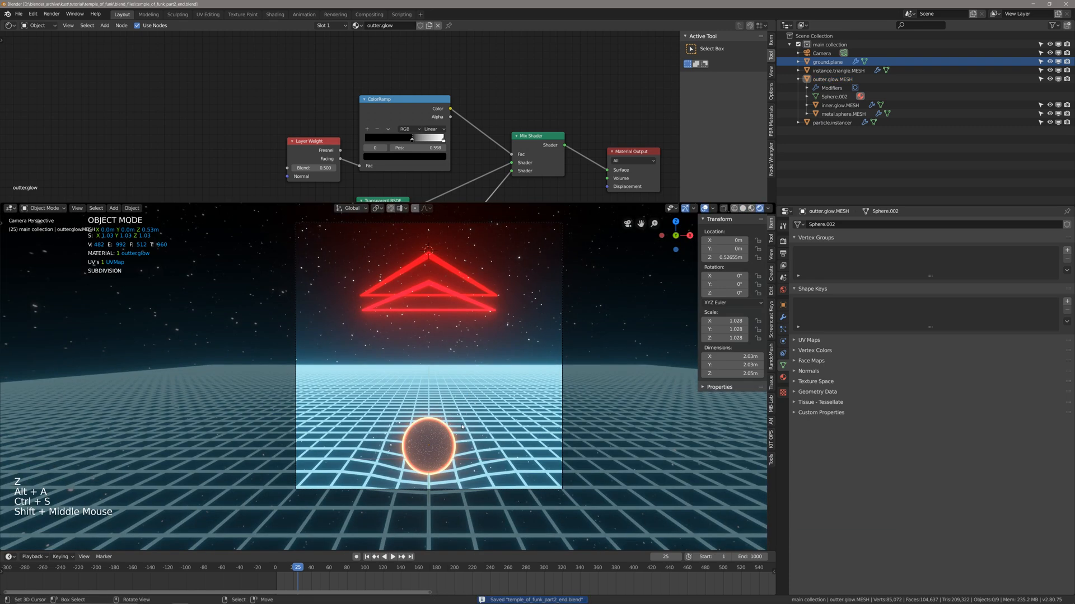
scroll(485, 459, "up", 2)
key("z")
key("z")
key("alt+a")
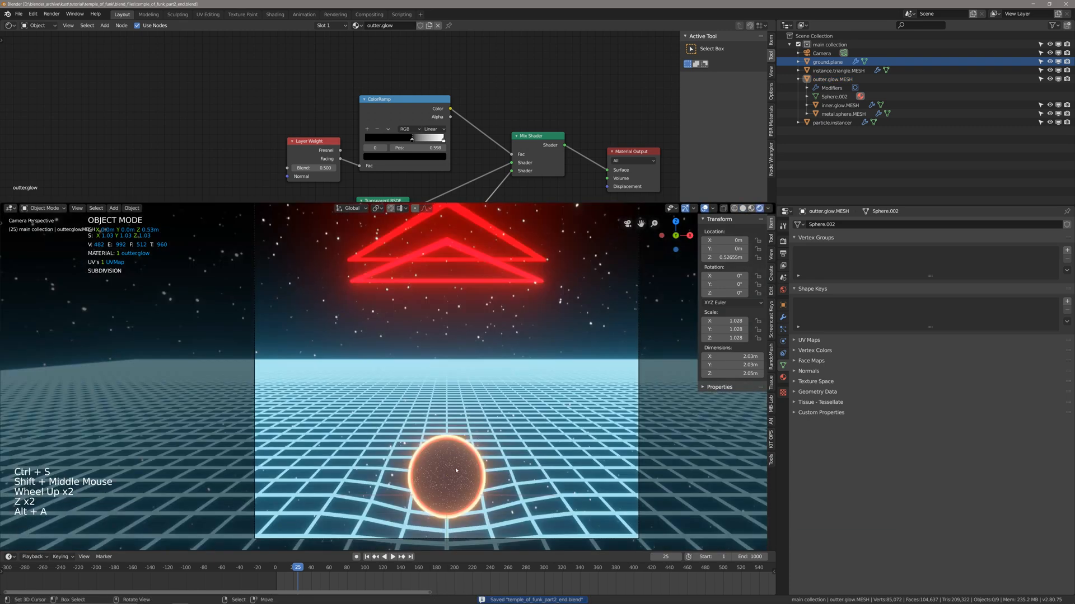
key("ctrl+s")
left_click(783, 254)
left_click(784, 243)
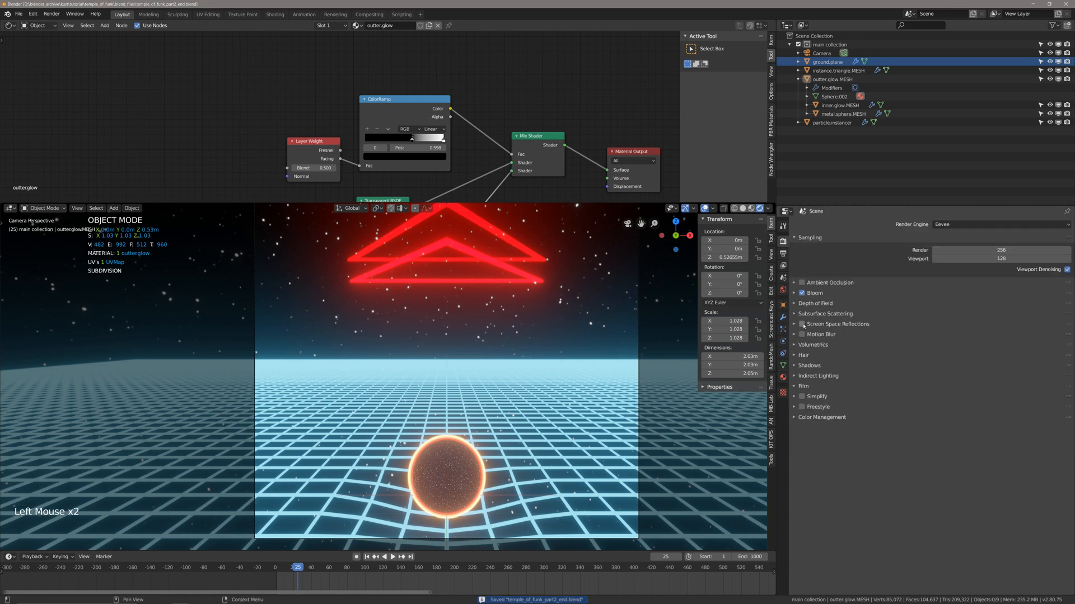
left_click(802, 324)
scroll(560, 391, "down", 3)
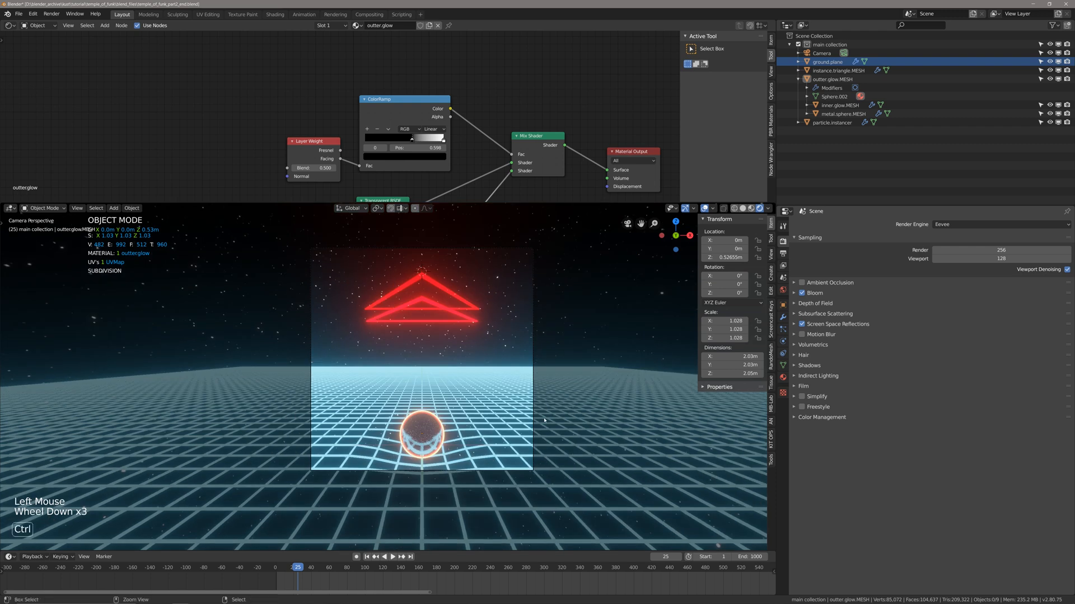
key("ctrl+s")
Turn off Half Res Trace, set the reflections' Trace Precision to 1.000 and save the file.
left_click(794, 325)
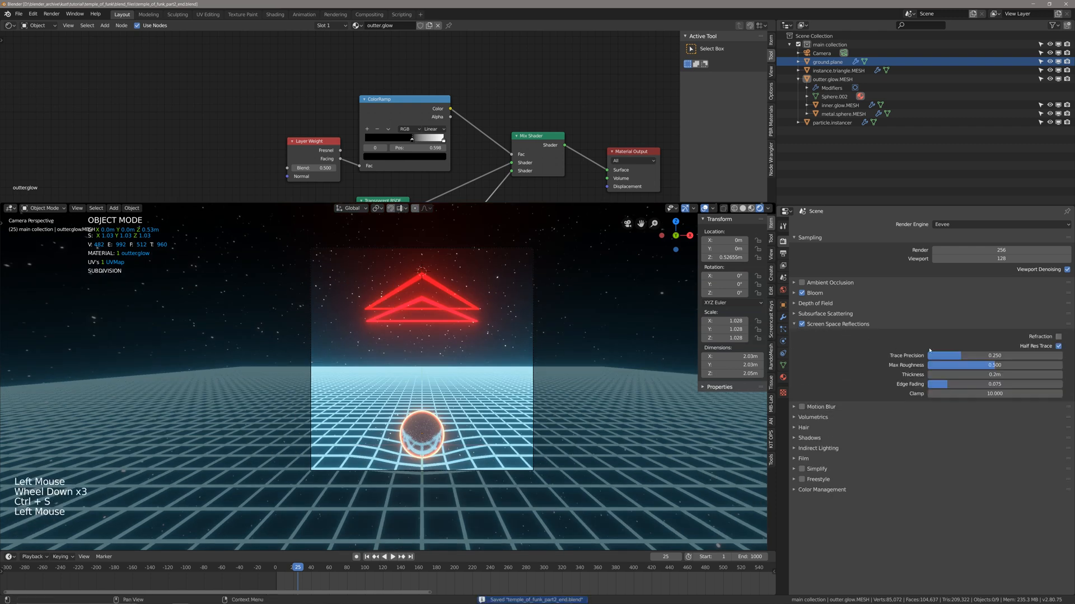
left_click(1057, 347)
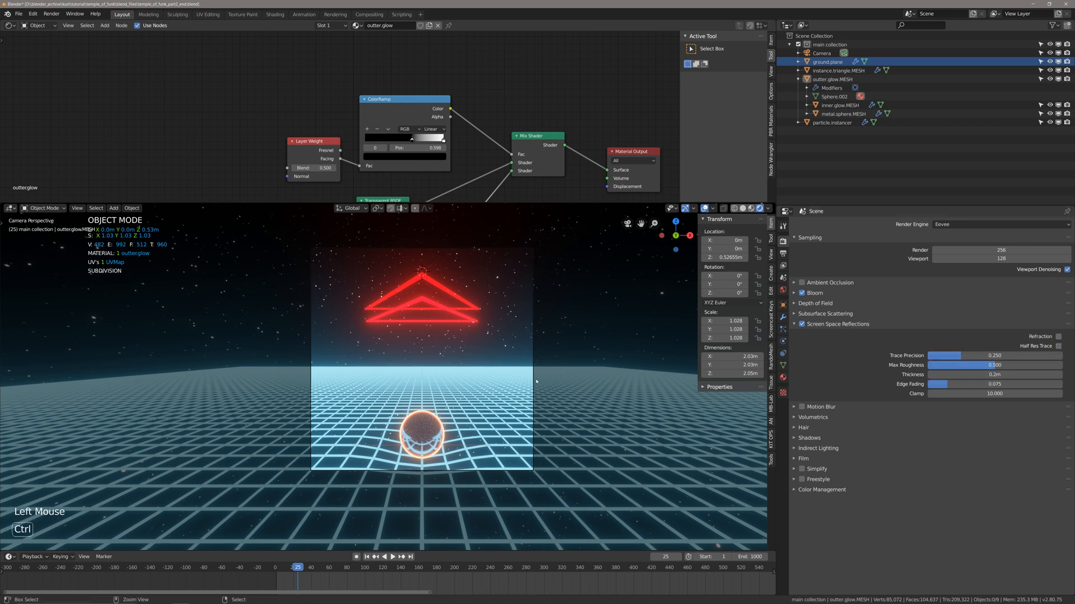
key("ctrl+s")
left_click_drag(966, 359, 1064, 359)
middle_click_drag(496, 475, 507, 498, "shift")
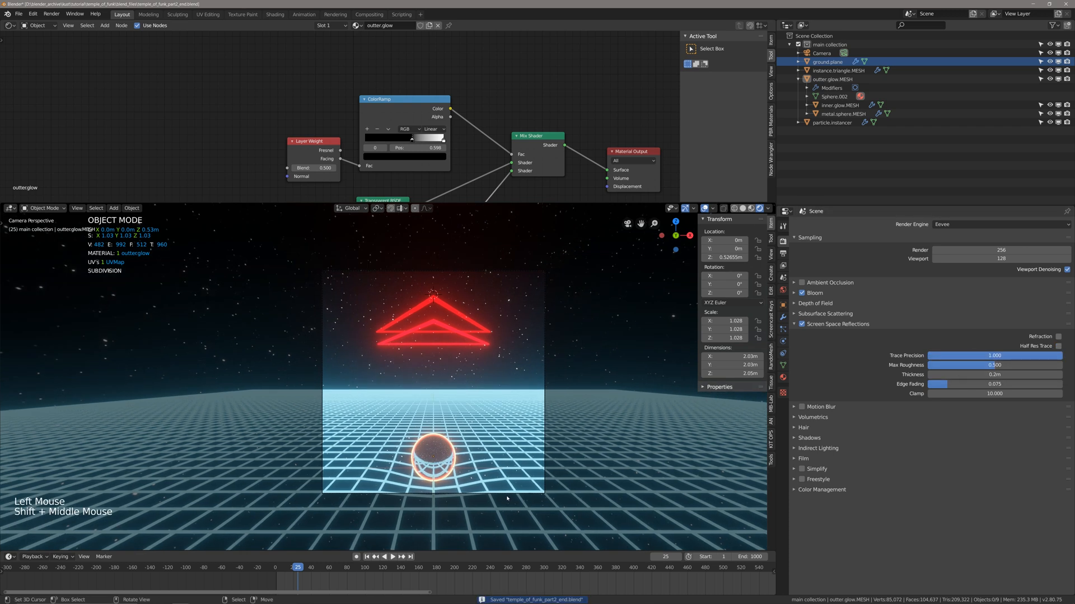
key("ctrl+s")
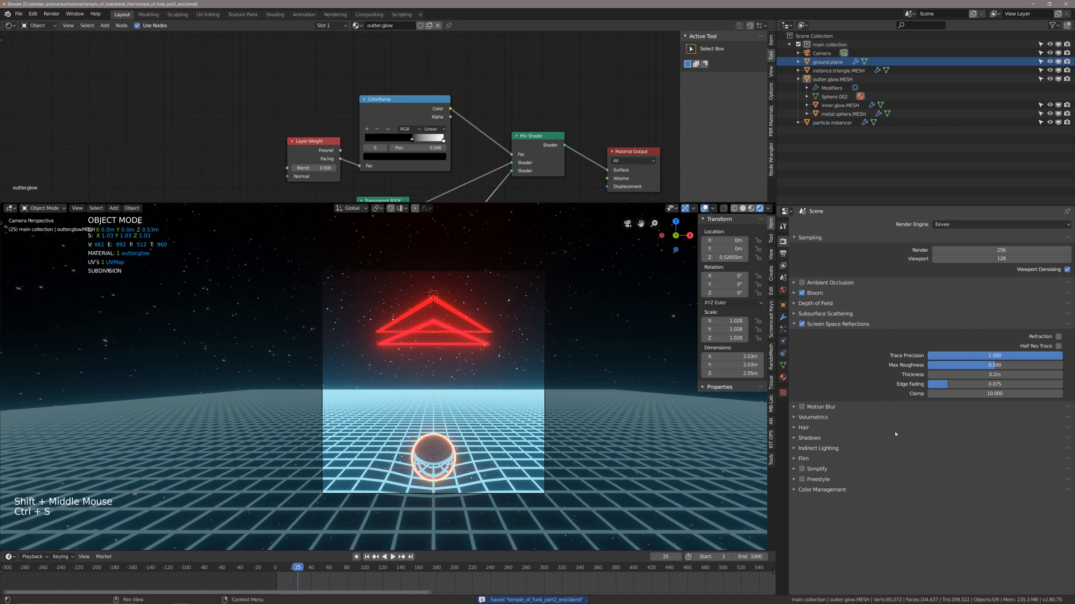
Compare the sphere's reflections with Half Res Trace on and off, leave it off and save the file.
left_click(1056, 347)
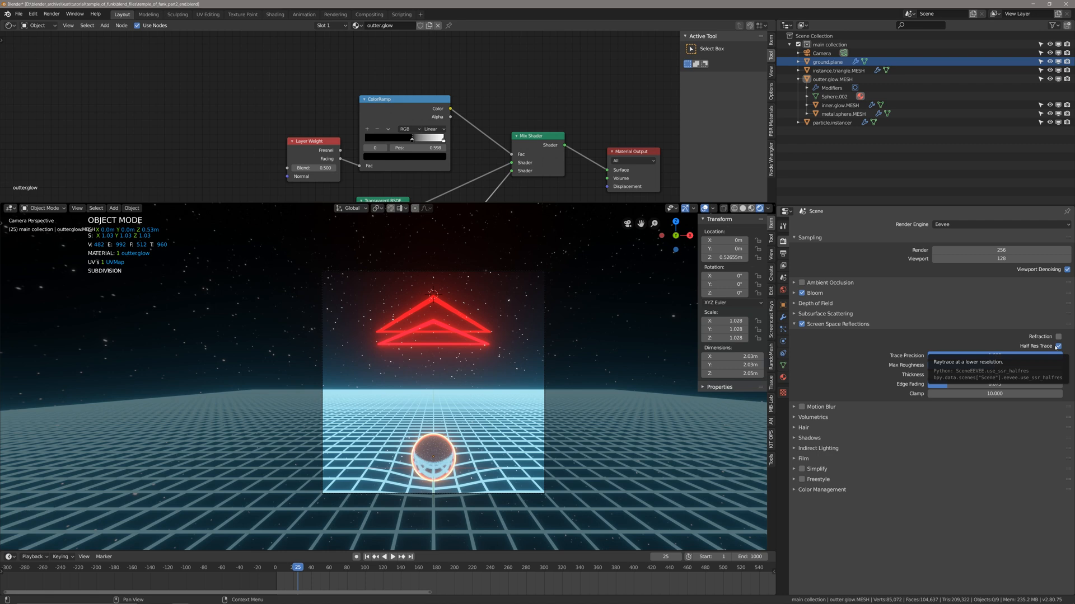
left_click(1057, 347)
scroll(526, 448, "up", 2)
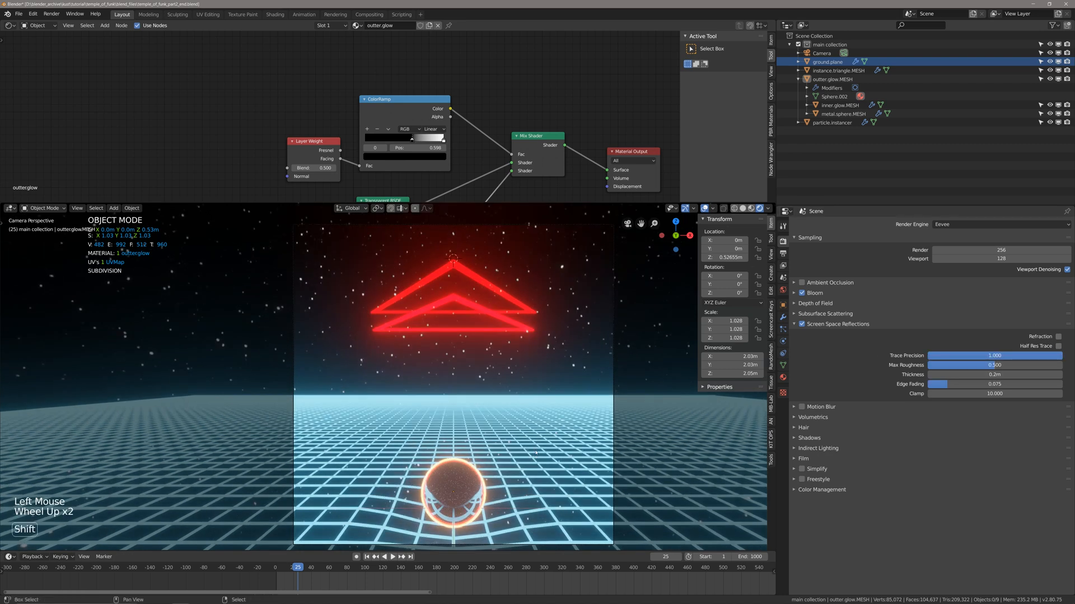
mouse_move(526, 448)
middle_mouse_down("shift")
mouse_move(502, 416)
mouse_move(473, 421)
middle_mouse_up("shift")
key("ctrl+s")
scroll(507, 423, "down", 2)
scroll(508, 423, "up", 1, "shift")
scroll(505, 420, "up", 2)
key("ctrl+s")
key("ctrl+s")
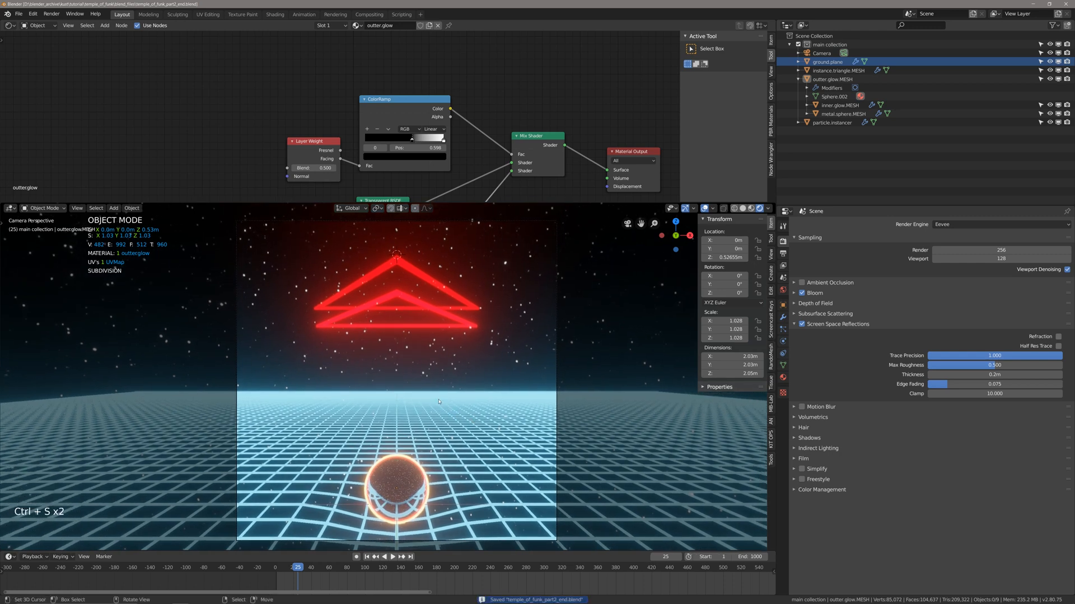
Render frame 25 as a test image, examine the whole picture and close the render.
key("F12")
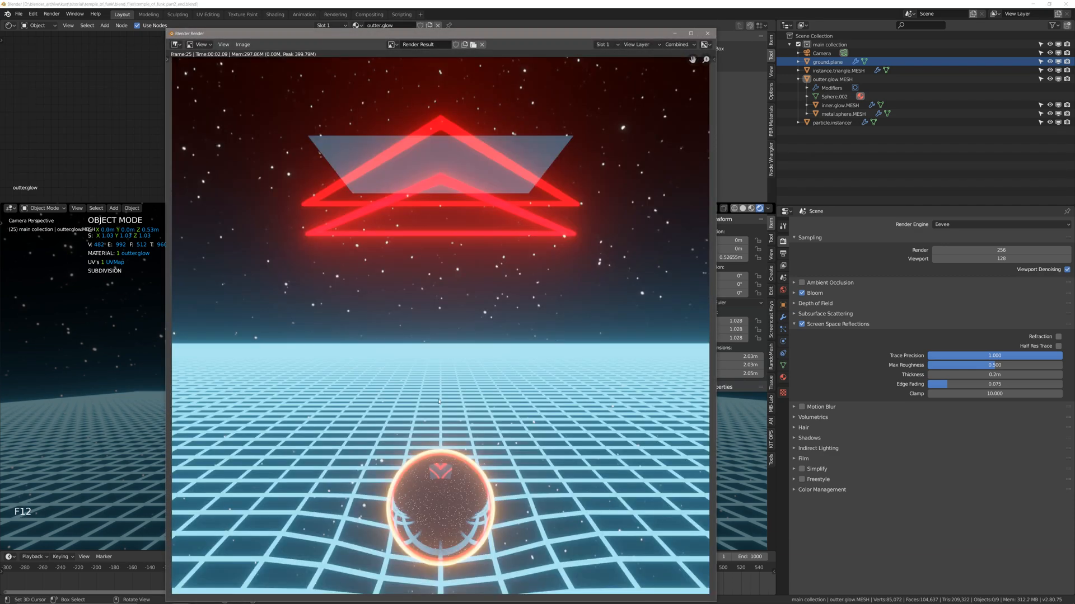
scroll(433, 398, "down", 1)
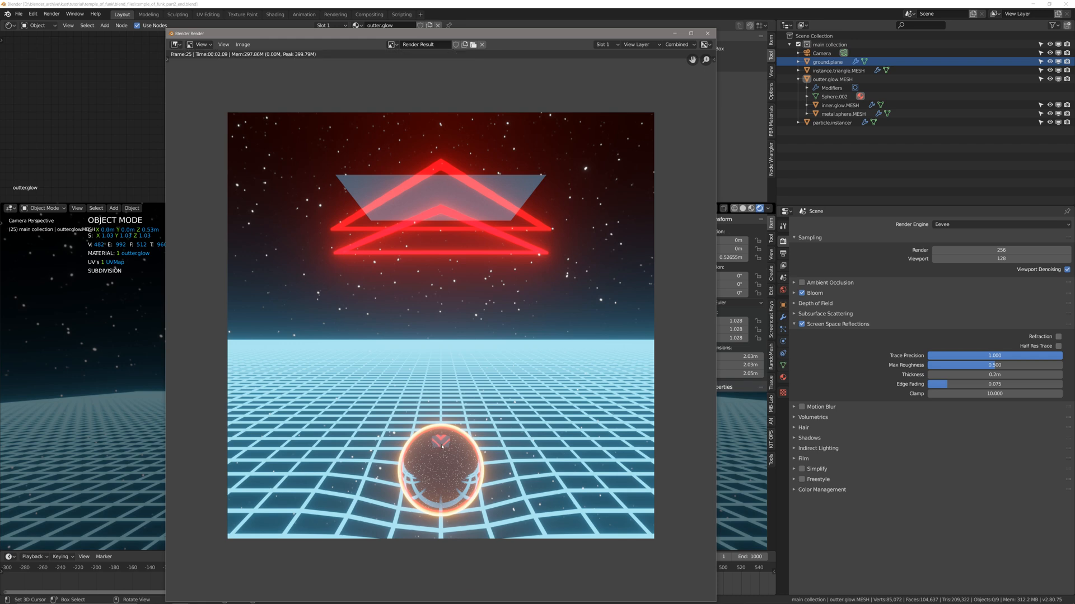
key("Escape")
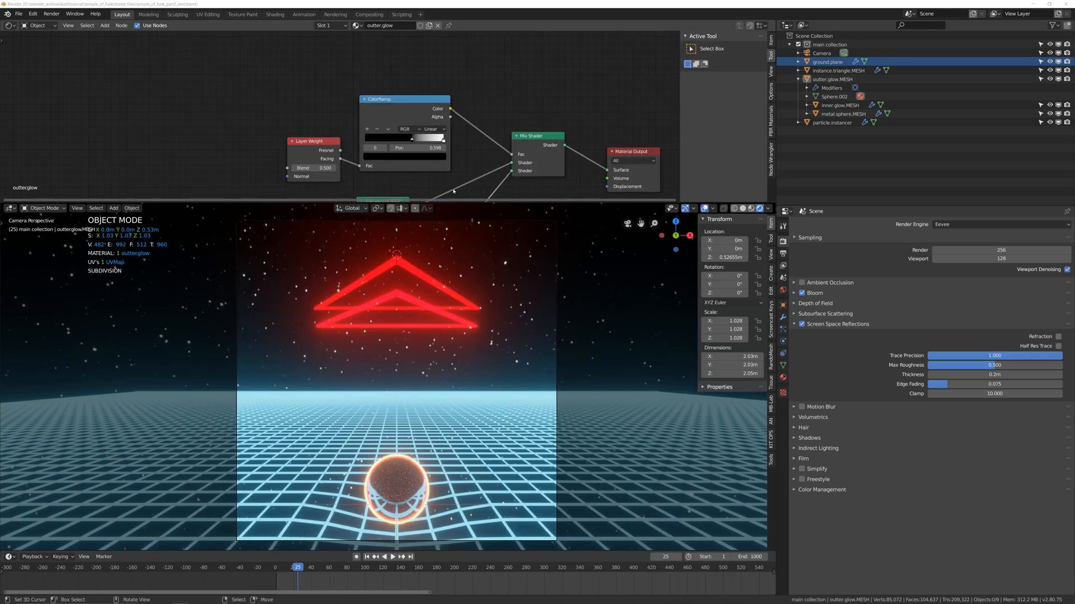
Disable the particle.instancer plane in renders, run the animation briefly and save the file.
left_click(828, 61)
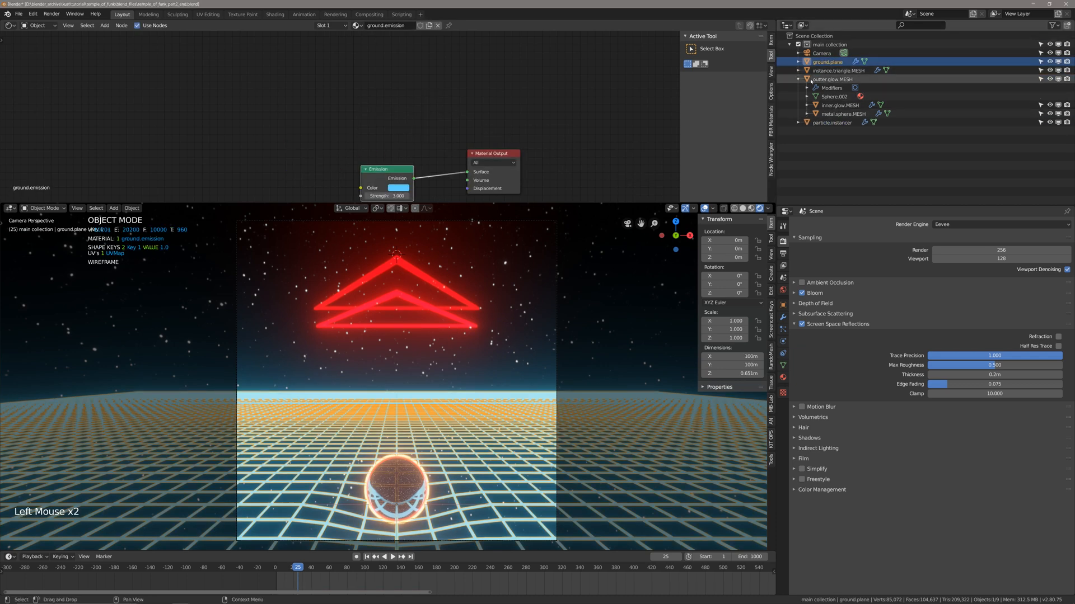
left_click(832, 123)
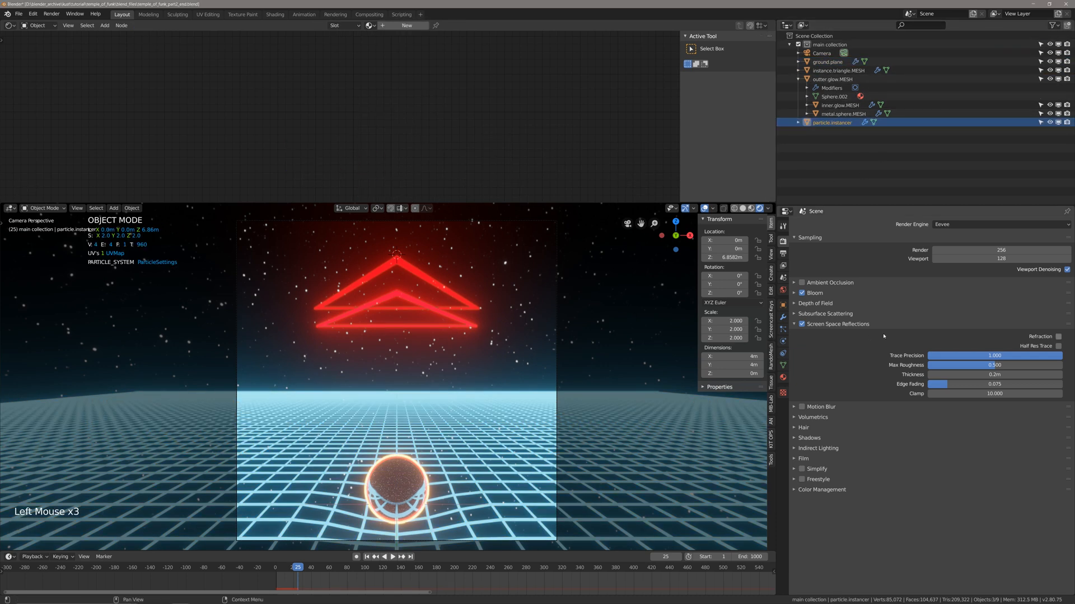
left_click(784, 366)
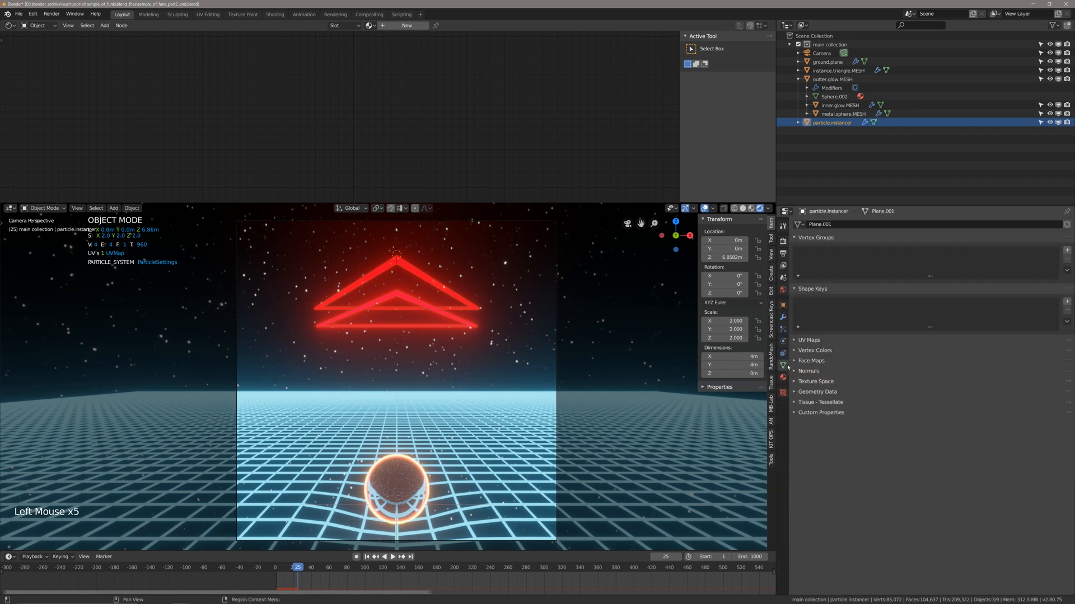
left_click(1067, 123)
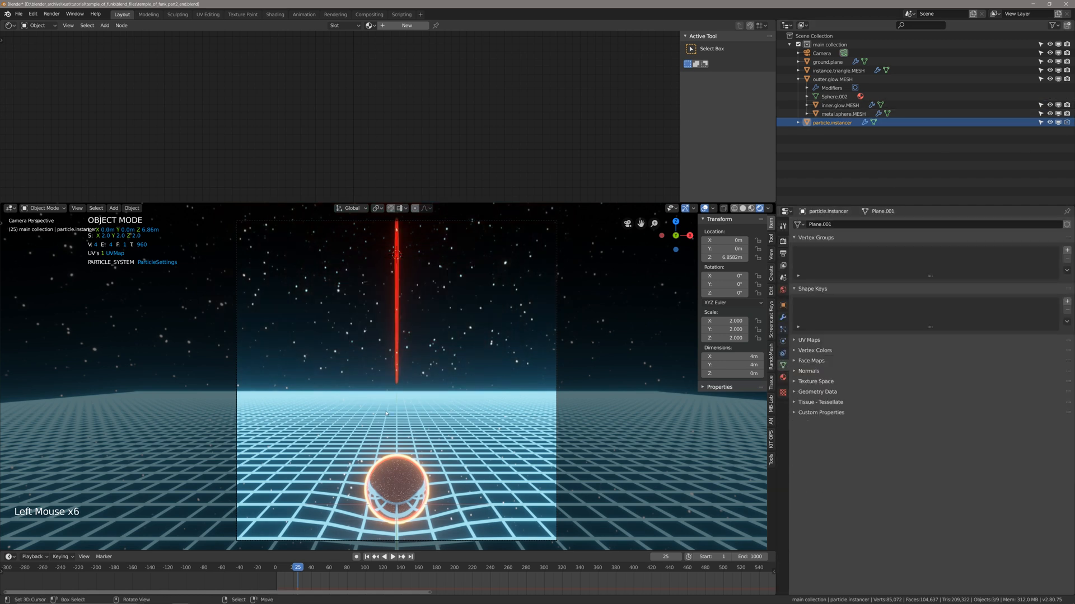
key("space")
key("ctrl+s")
key("space")
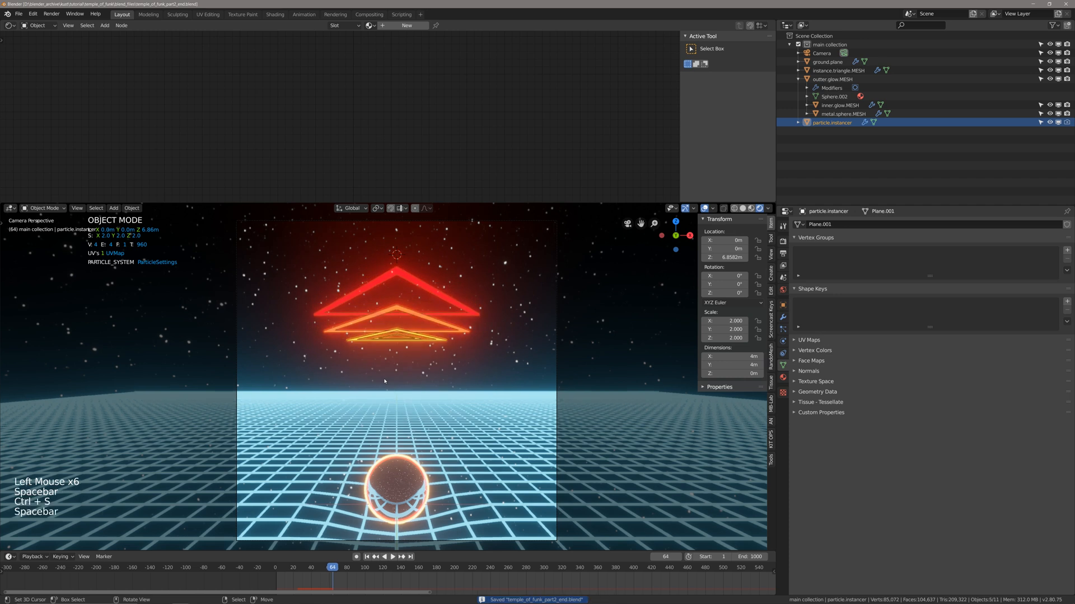
Return to frame 1, check the outliner's render restriction toggle, deselect everything and save the file.
key("shift+Left")
key("ctrl+s")
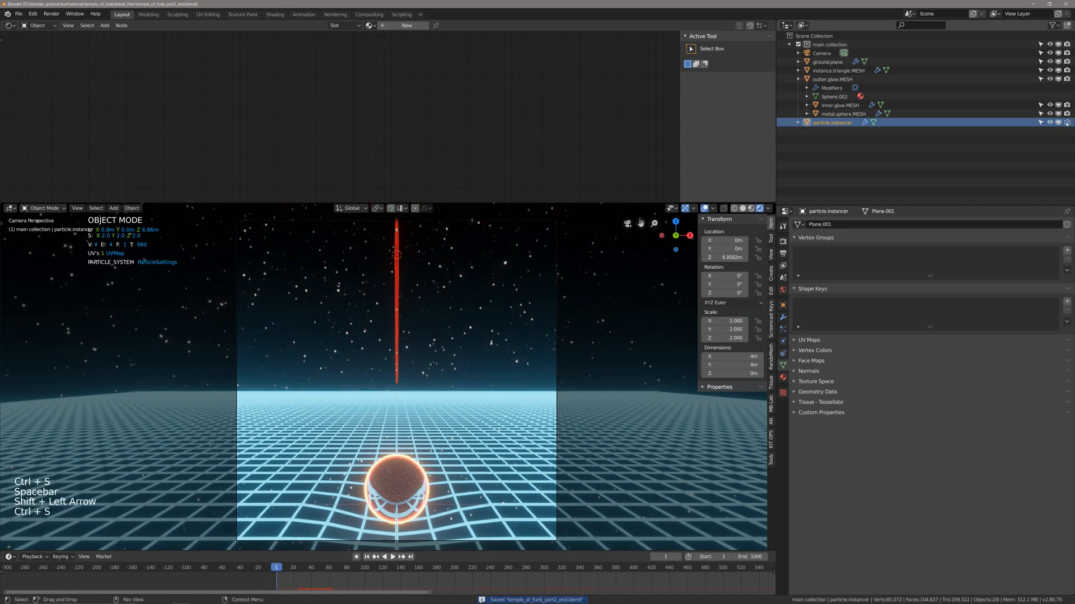
left_click(1055, 25)
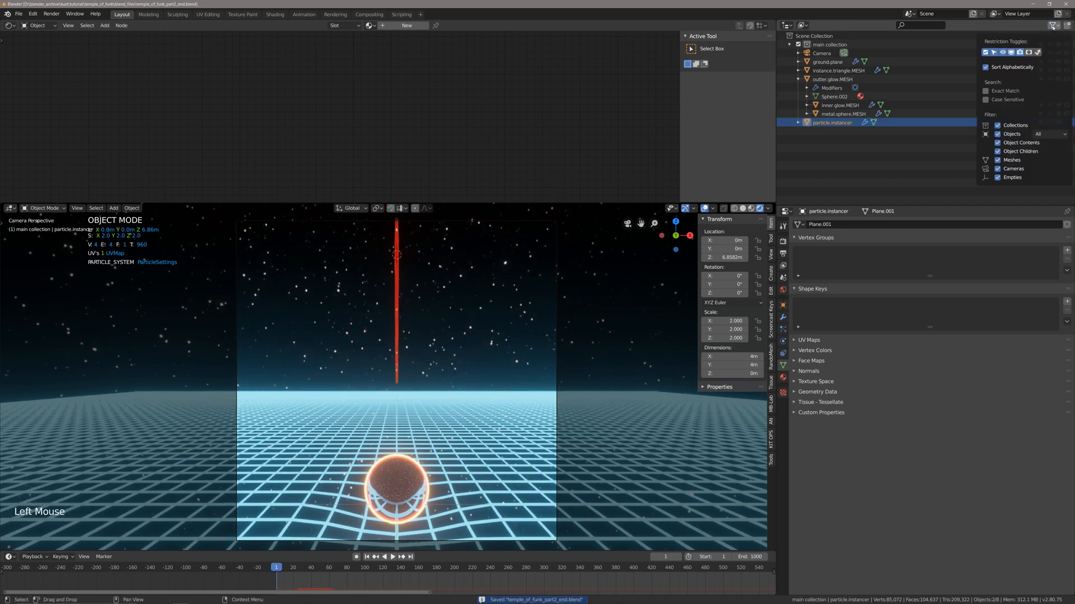
left_click(1020, 54)
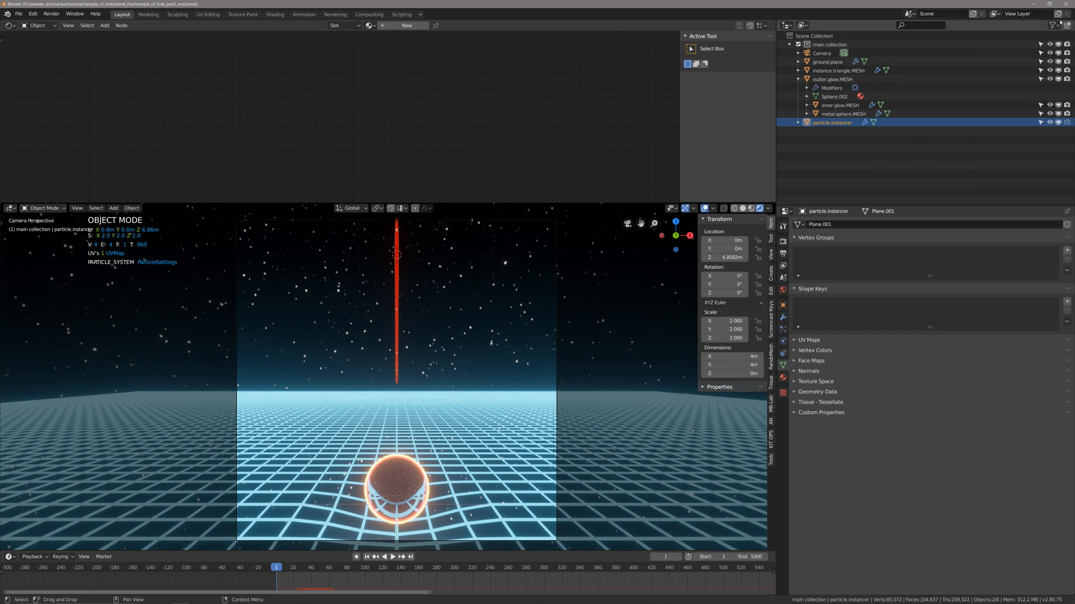
key("ctrl+s")
key("alt+a")
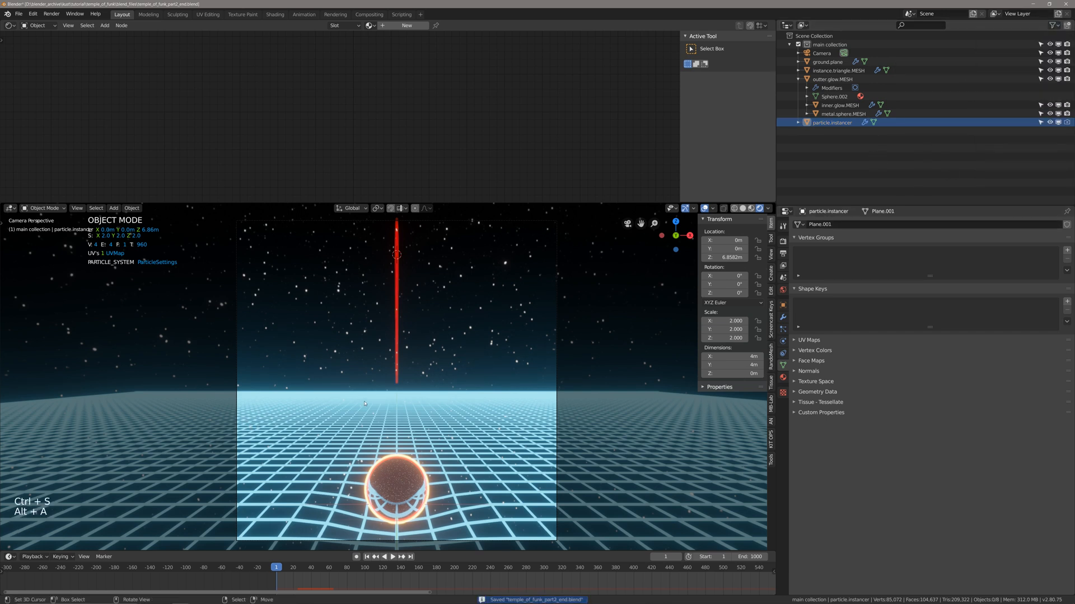
Play the triangle animation from the first frame to frame 61 and render that frame as a test.
key("shift+Left")
key("space")
key("space")
key("space")
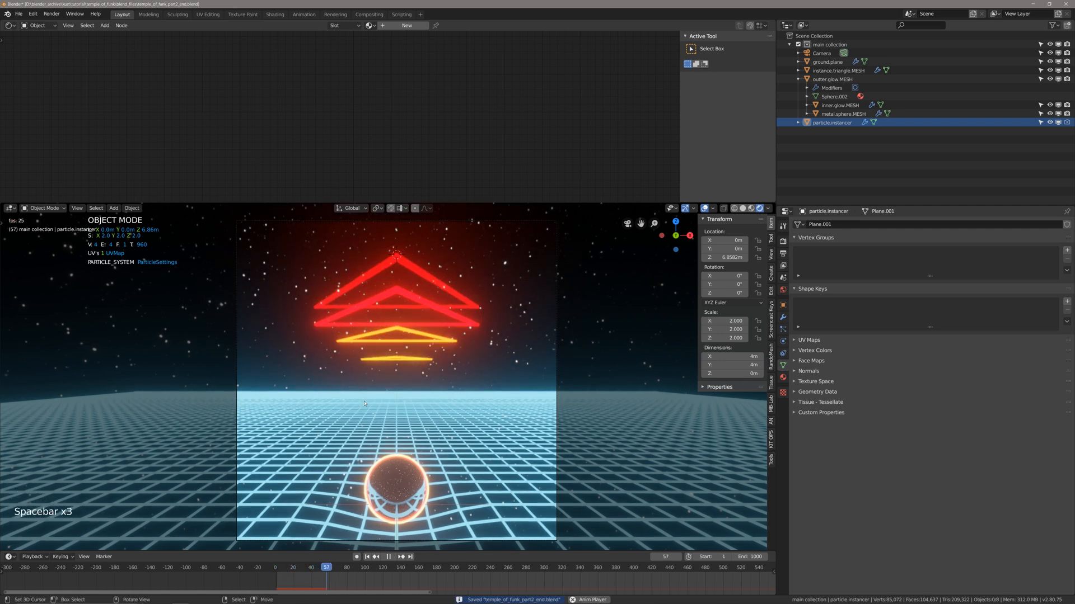
key("space")
key("ctrl+s")
key("F12")
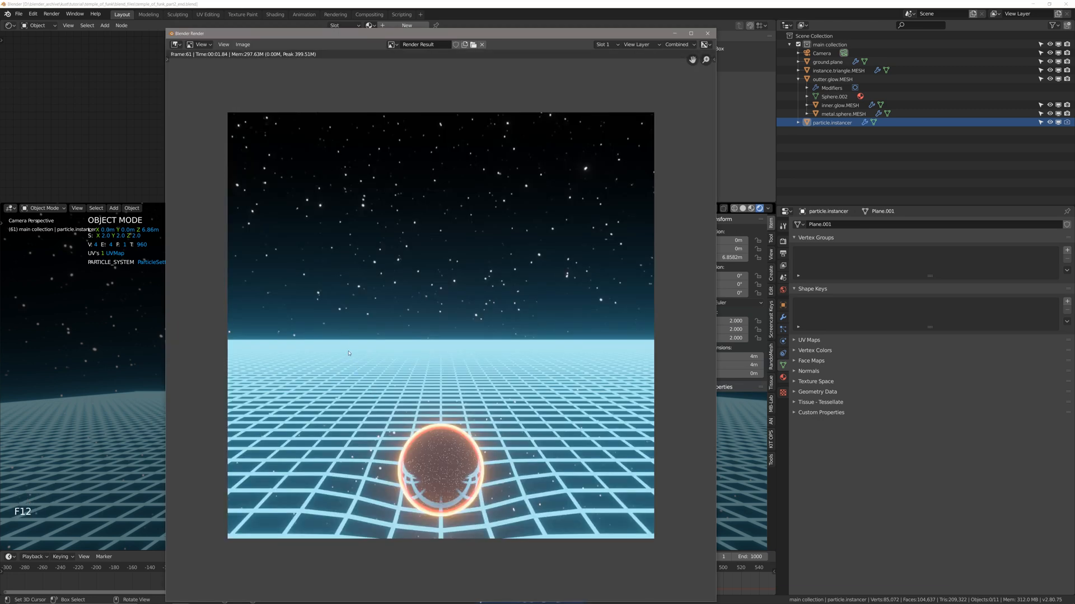
left_click(708, 33)
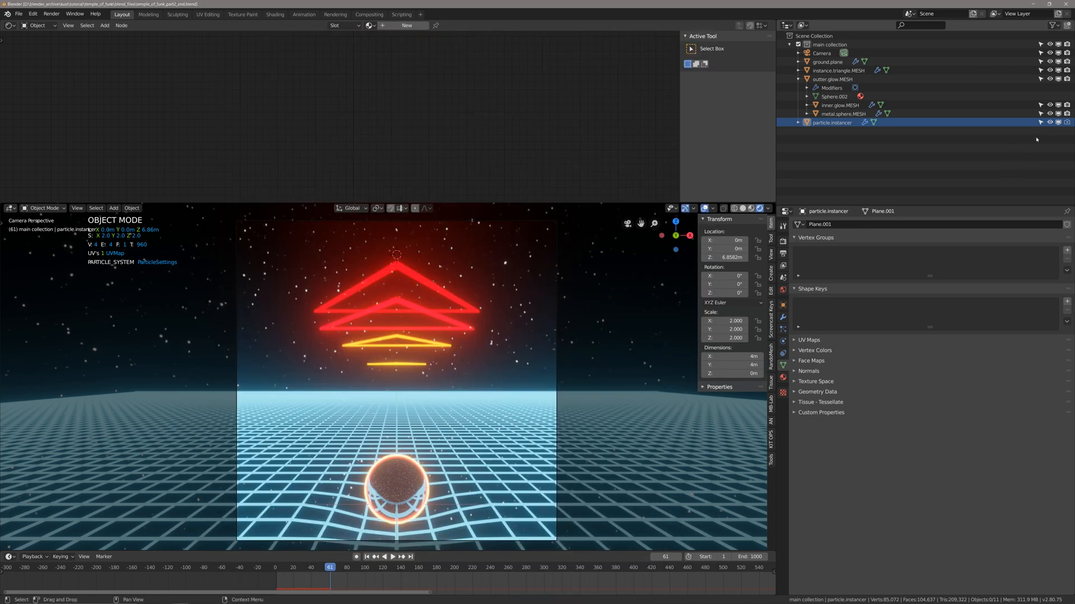
Re-enable the particle.instancer plane in renders, deselect everything and save the file.
left_click(1067, 122)
key("alt+a")
key("ctrl+s")
Turn off Show Emitter in the Render settings of the particle.instancer particle system, deselect everything and save the file.
left_click(783, 329)
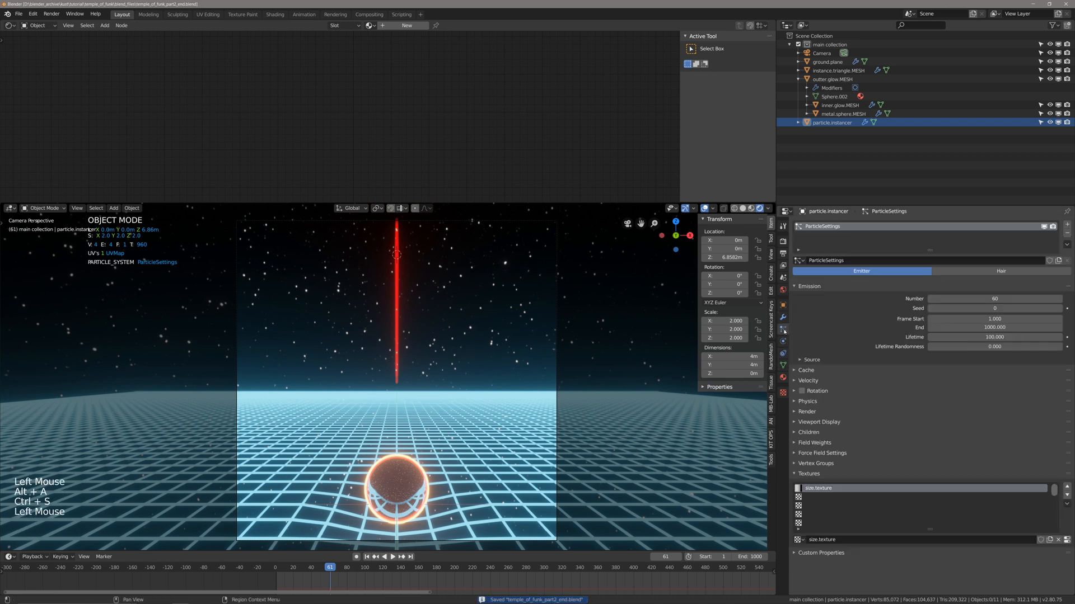
scroll(829, 487, "down", 1)
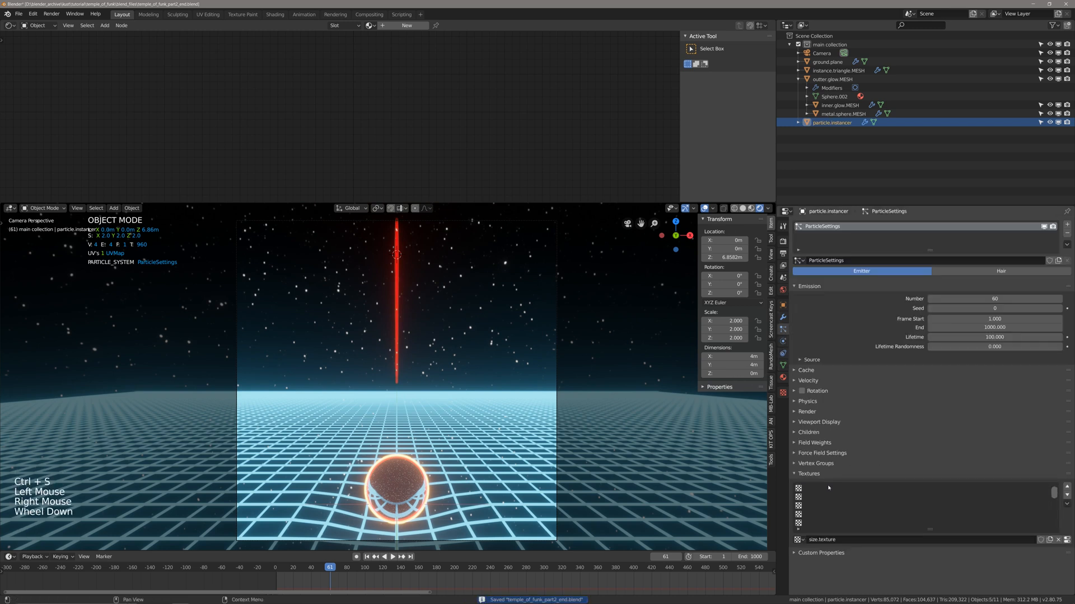
left_click(796, 475)
left_click(796, 423)
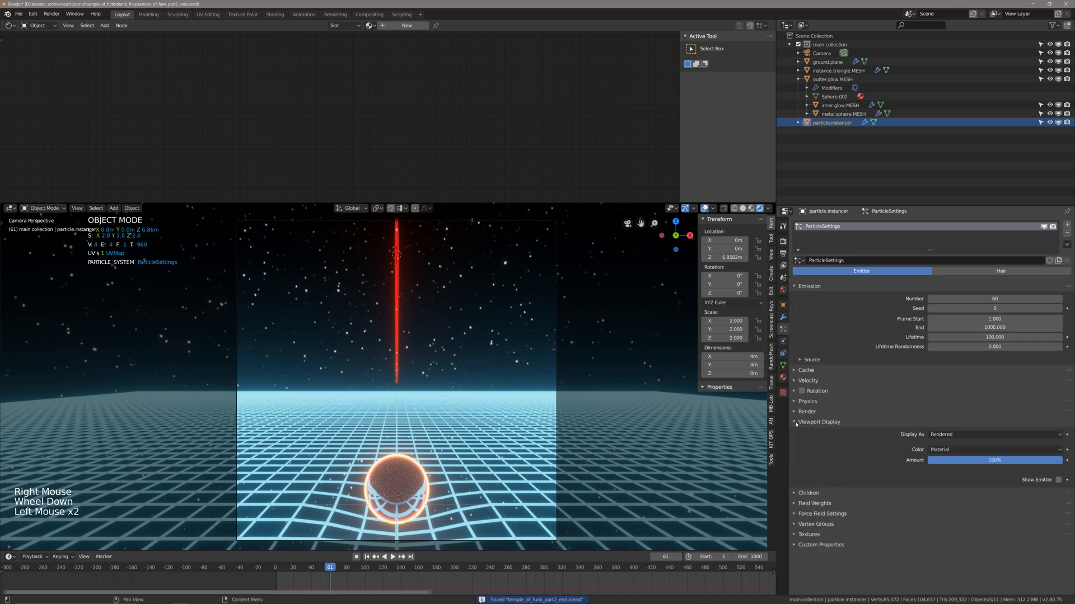
left_click(796, 413)
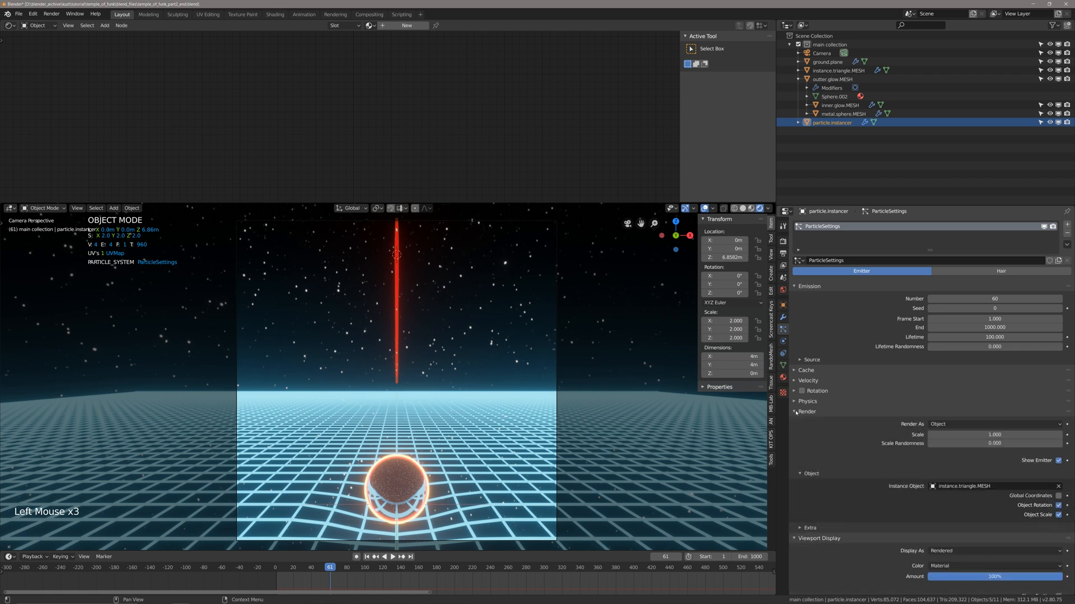
key("alt+a")
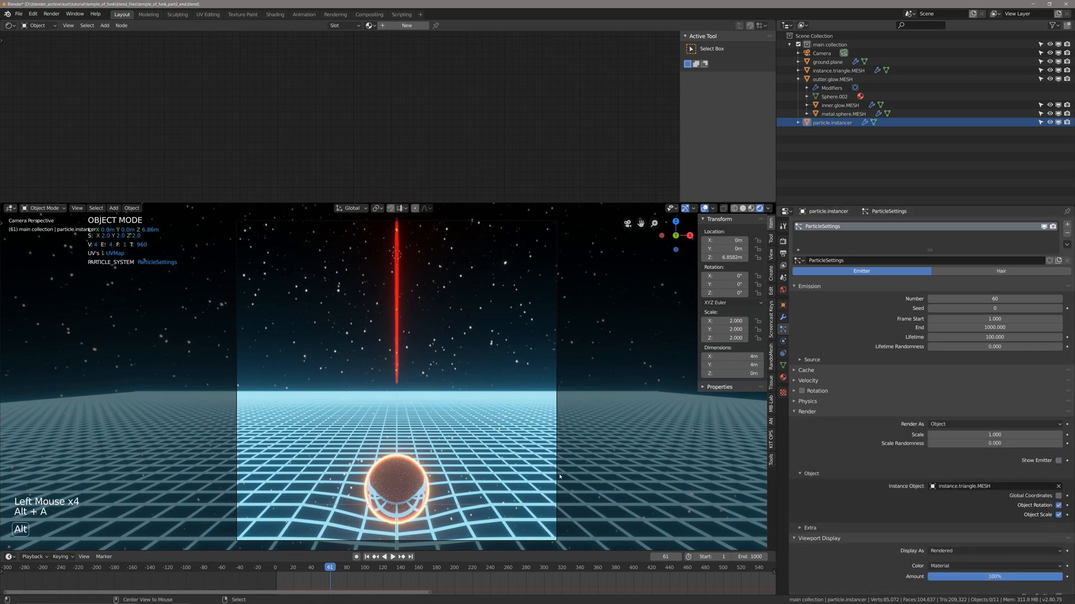
key("ctrl+s")
Return to frame 1, review the particle system's Viewport Display settings, save the file and scrub the animation to frame 88.
key("shift+Left")
key("ctrl+s")
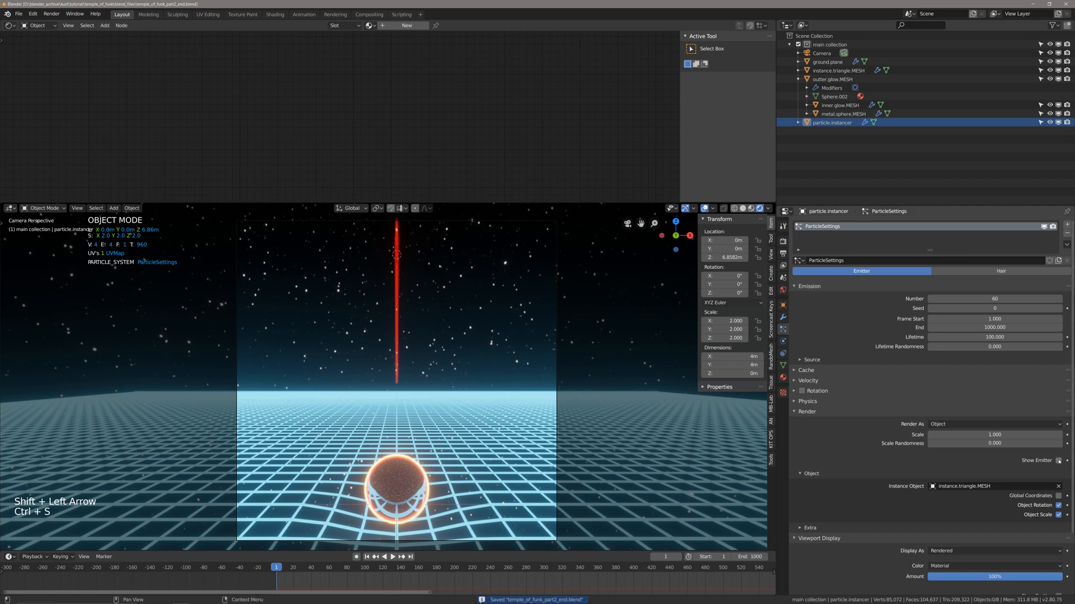
scroll(836, 502, "down", 4)
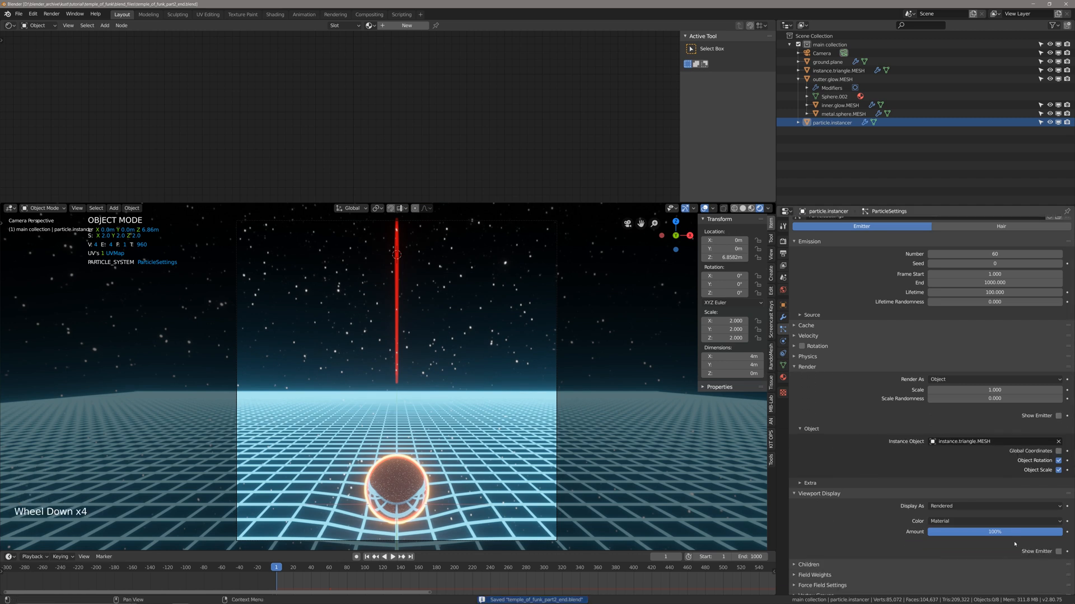
key("ctrl+s")
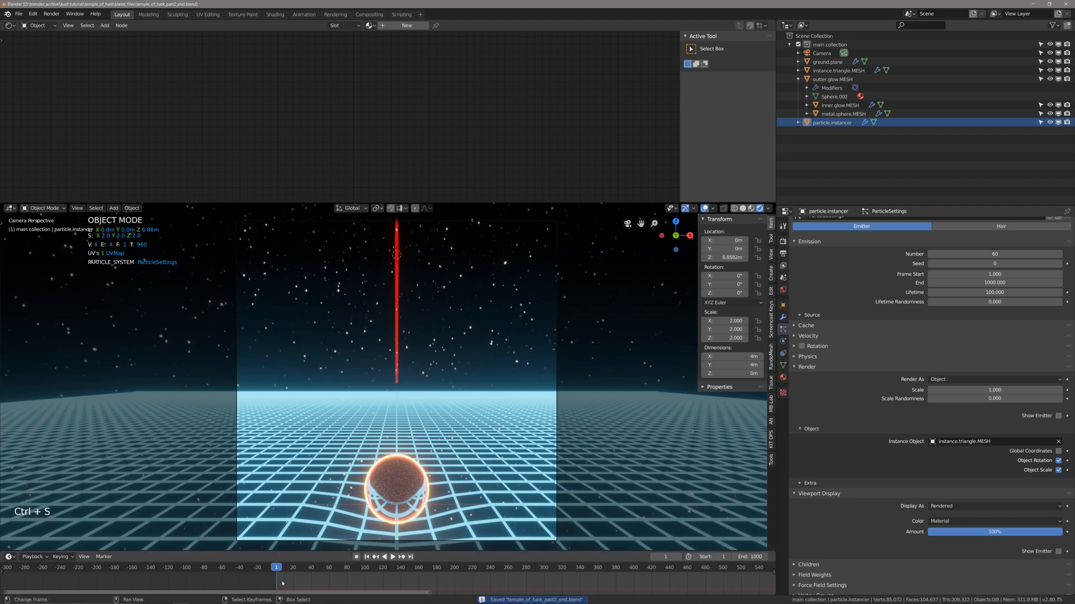
left_click_drag(282, 584, 354, 587)
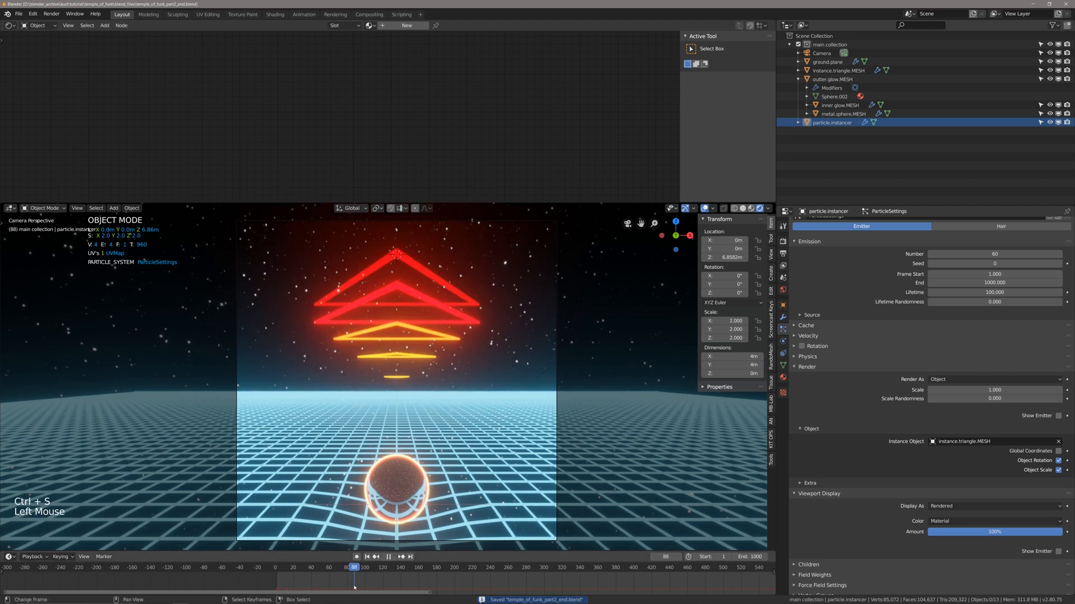
Try to move the particle.instancer plane down along the Z axis while viewing the scene from above.
middle_click_drag(415, 425, 546, 411)
scroll(417, 464, "down", 3)
scroll(423, 442, "up", 3)
right_click(521, 424)
middle_click_drag(545, 411, 564, 399, "shift")
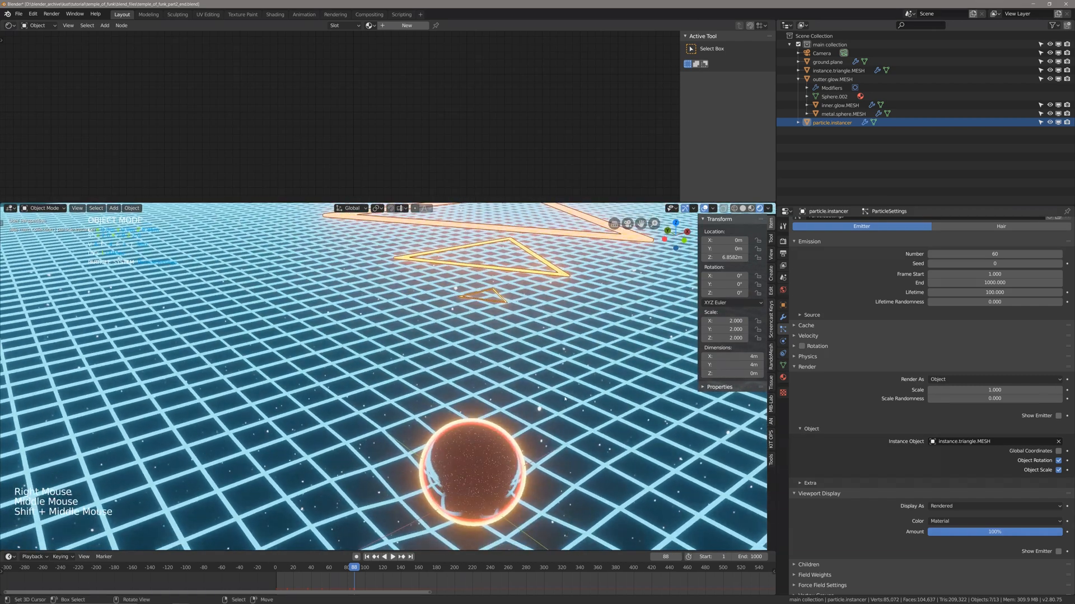
key("g")
key("z")
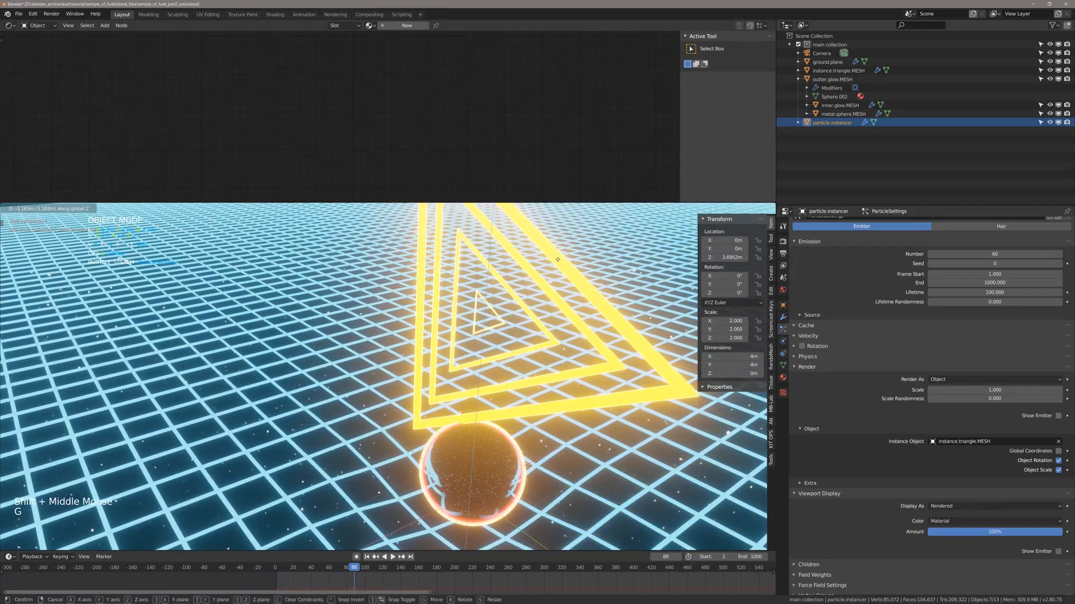
right_click(557, 260)
Deselect everything, play the animation from frame 1 to frame 90 in the camera view and save the file.
scroll(558, 260, "down", 3)
middle_click_drag(558, 260, 457, 356)
key("alt+a")
key("ctrl+s")
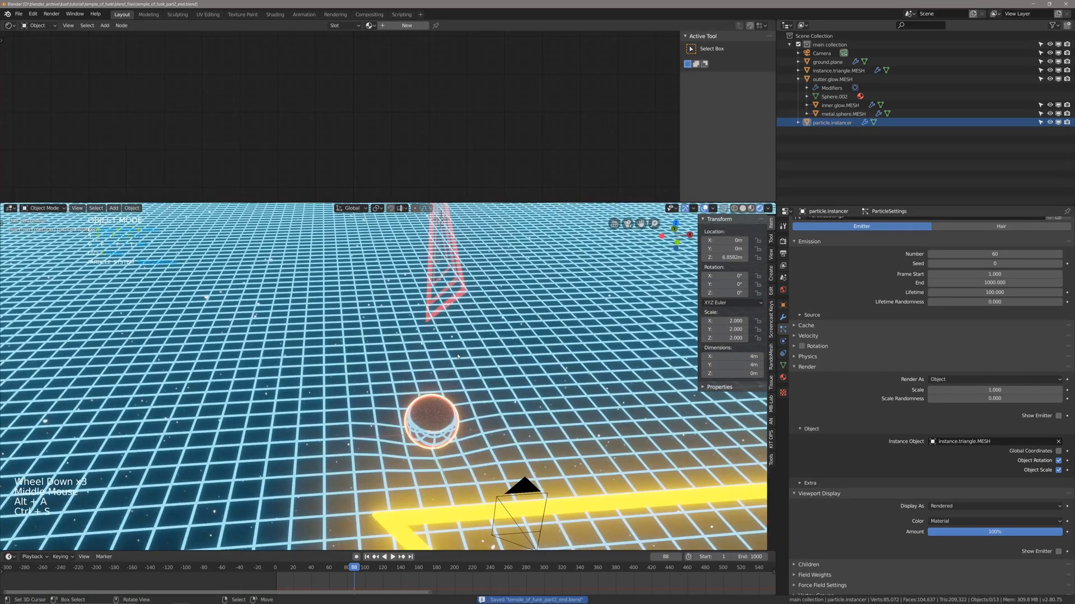
key("shift+Left")
key("space")
key("ctrl+s")
key("KP_0")
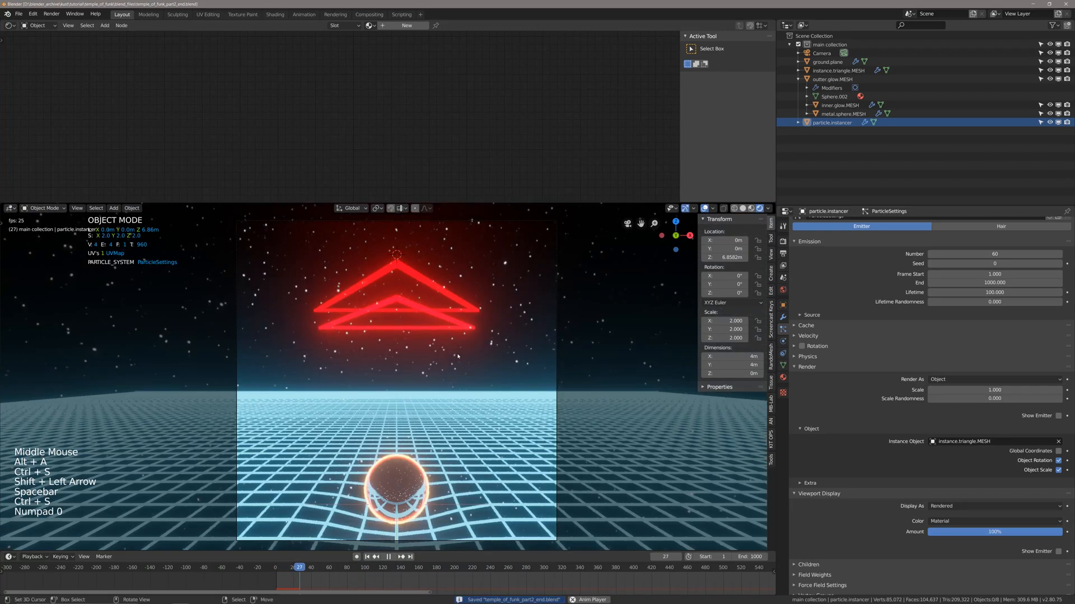
key("ctrl+s")
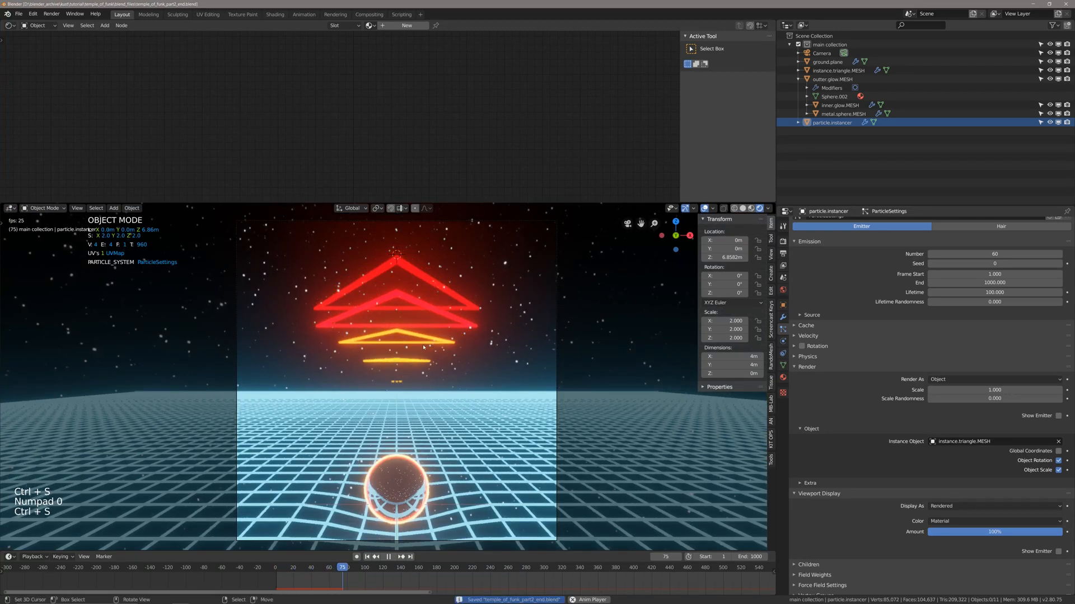
key("space")
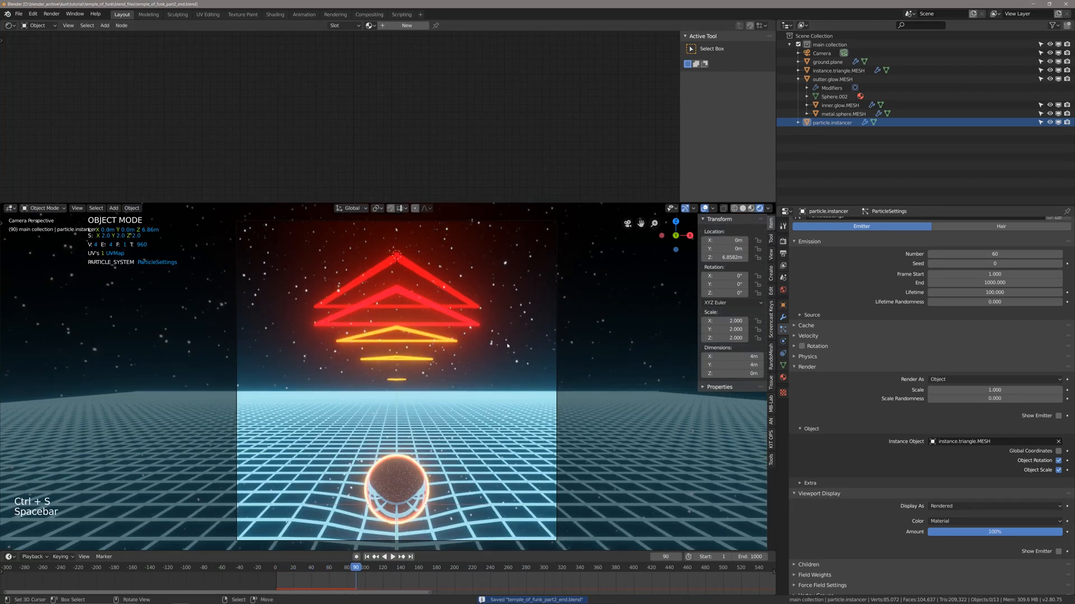
Render frame 90 as a test, inspect the image and close the render window.
key("F12")
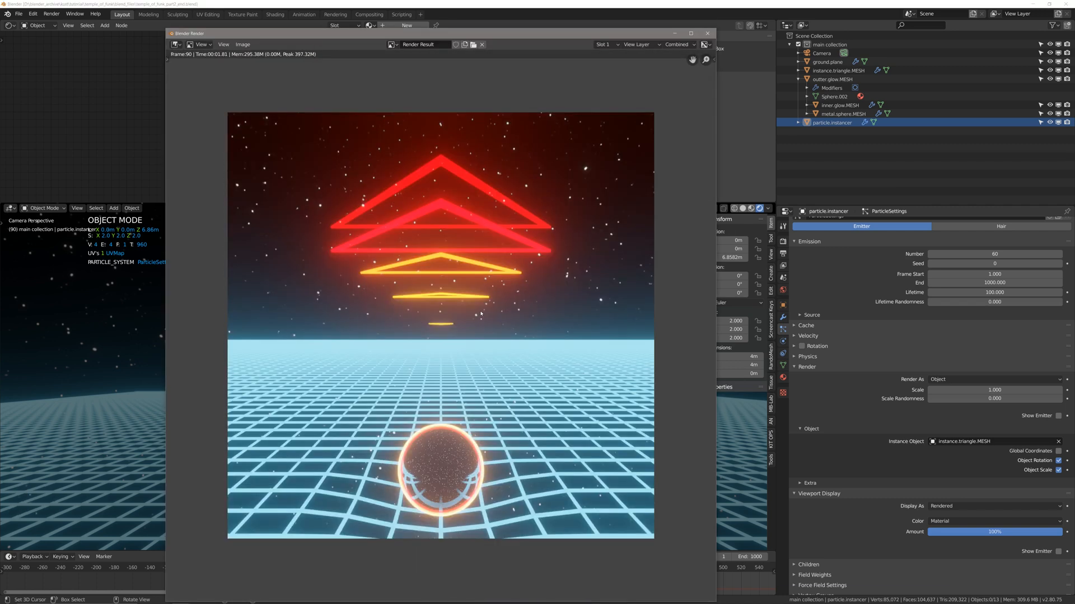
scroll(460, 330, "down", 1)
scroll(458, 335, "up", 2)
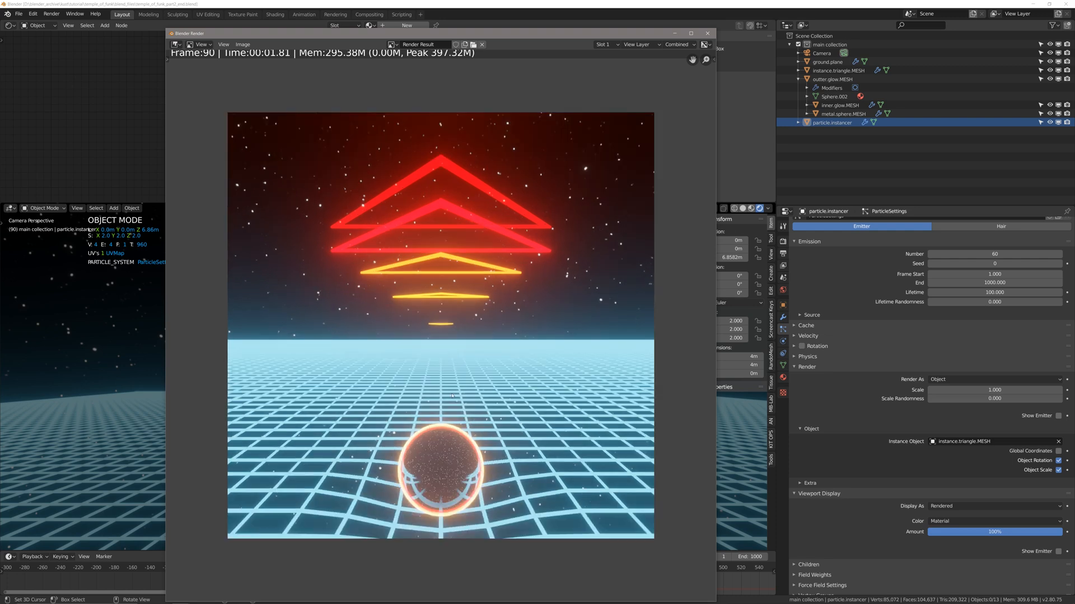
key("Escape")
Move the camera back along its local Z axis to about Y -10.213 m, deselect it and save the file.
scroll(419, 480, "down", 1)
scroll(419, 480, "down", 1)
scroll(442, 470, "up", 1)
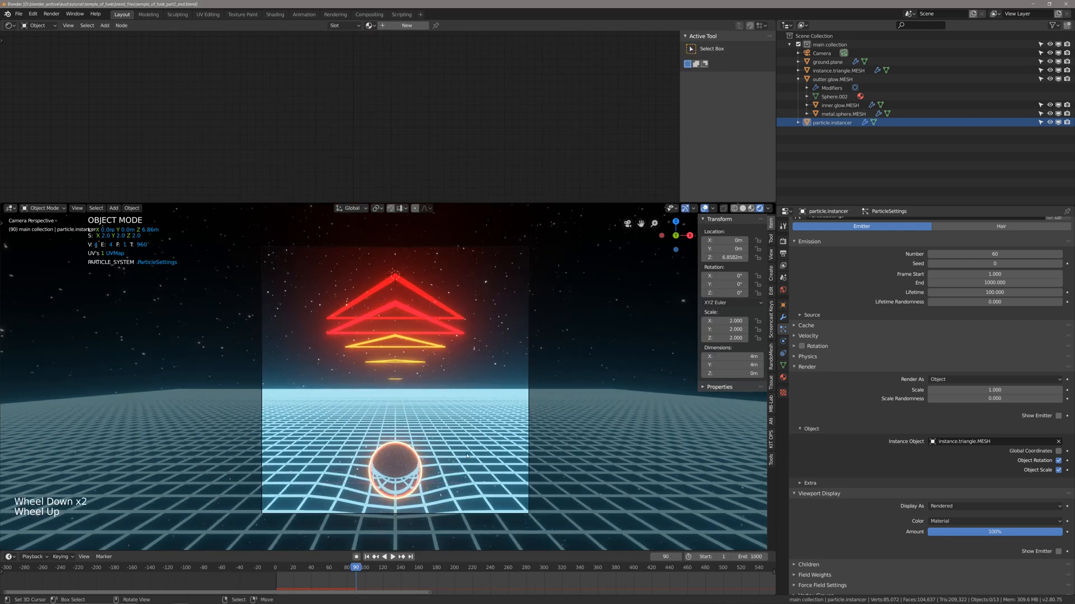
scroll(468, 456, "down", 1)
right_click(510, 429)
key("g")
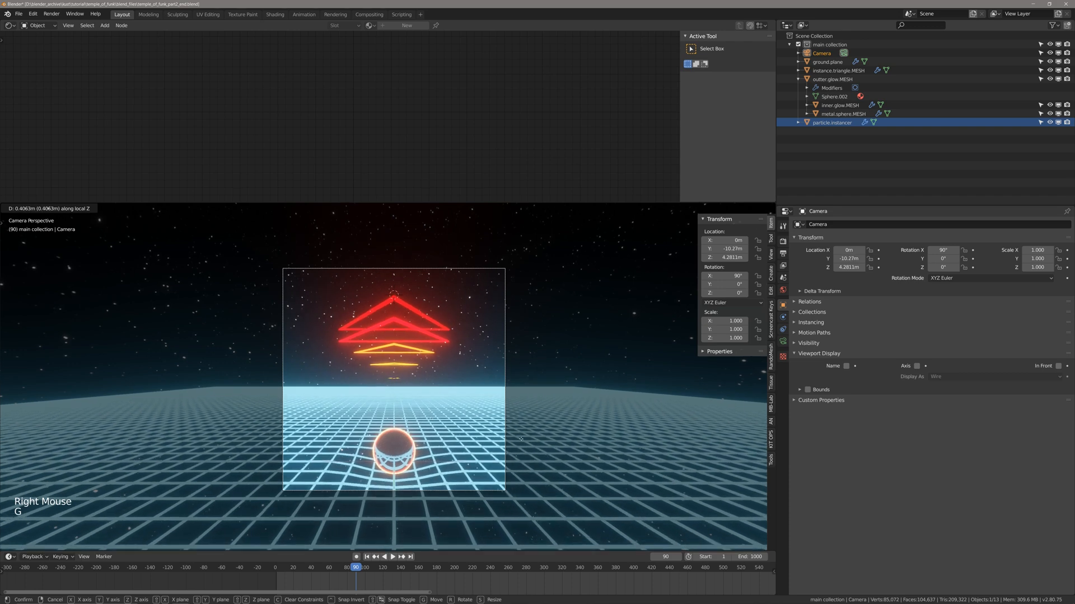
left_click(472, 442)
key("ctrl+s")
key("alt+a")
Inspect the new camera framing, save the file, render frame 90 again and close the render window.
scroll(472, 442, "up", 1)
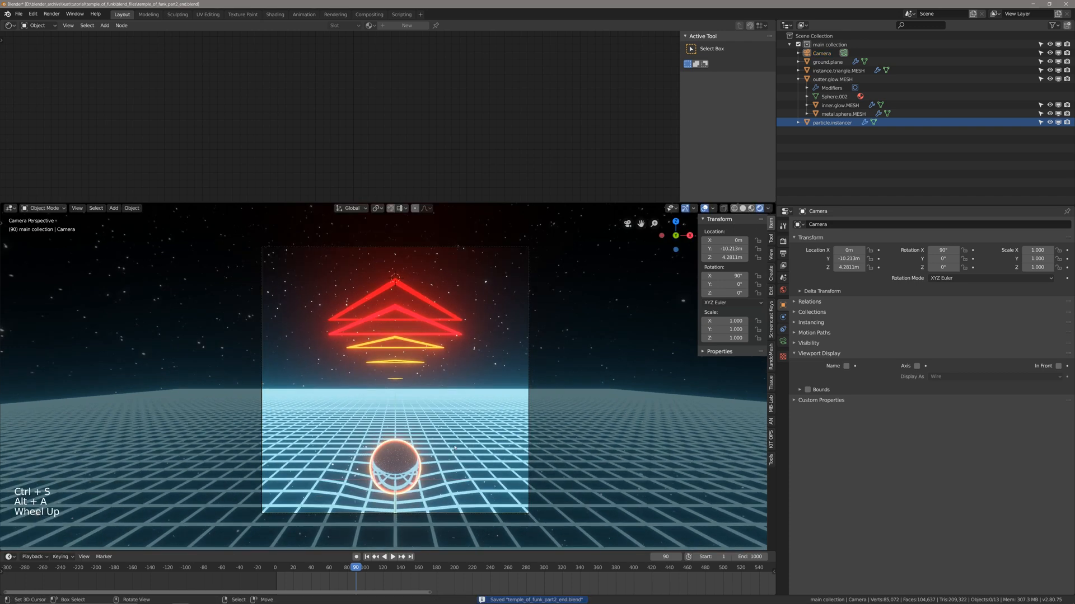
middle_click_drag(472, 442, 452, 420, "shift")
scroll(453, 442, "up", 2)
scroll(449, 416, "down", 1)
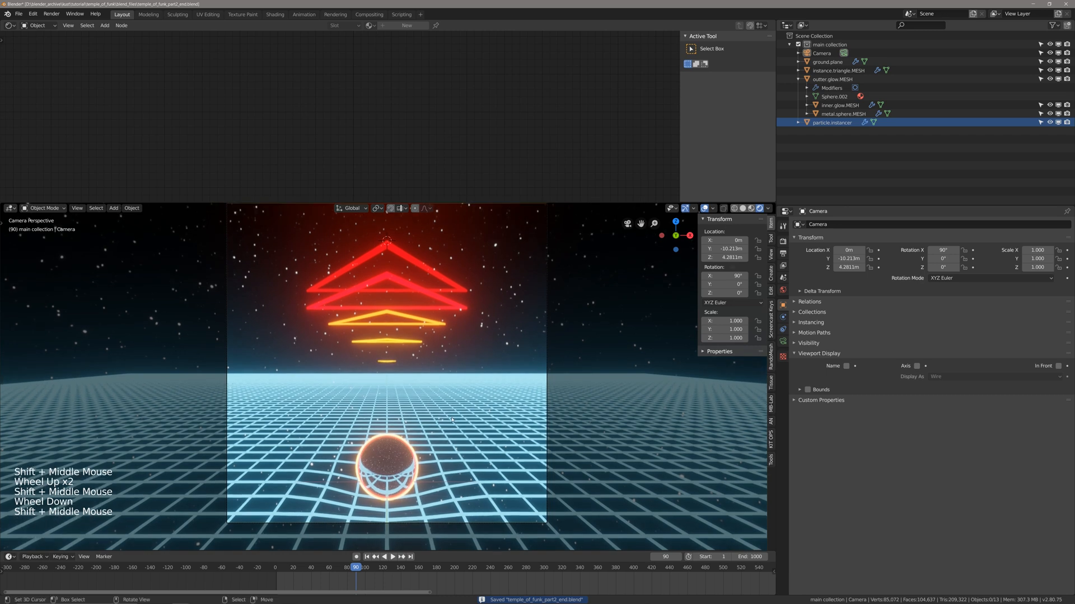
scroll(451, 420, "up", 2)
scroll(451, 420, "down", 2)
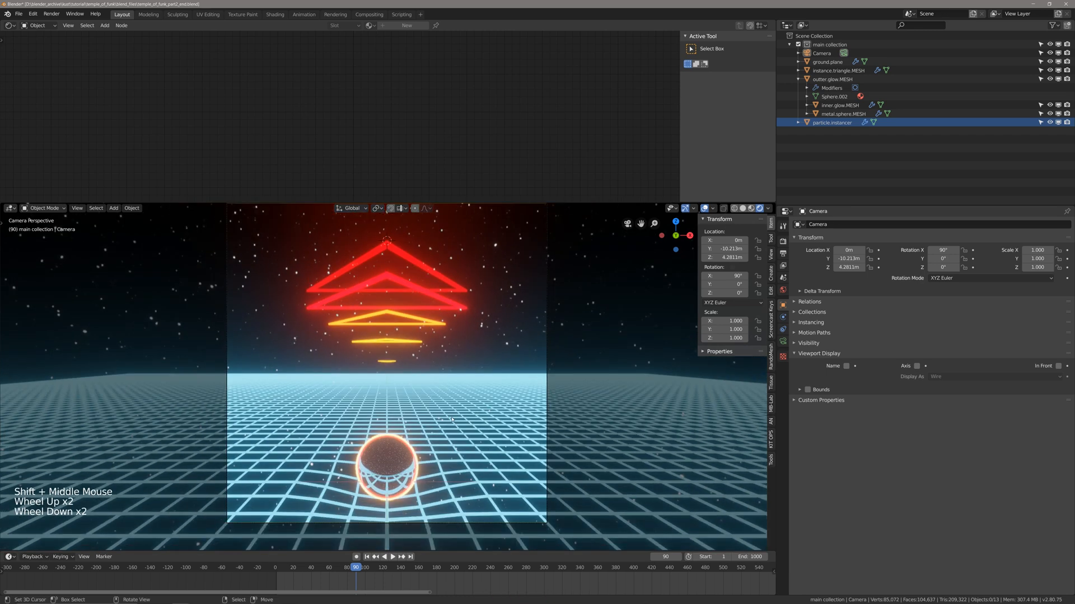
key("ctrl+s")
middle_click_drag(451, 420, 449, 436, "shift")
scroll(449, 436, "down", 1)
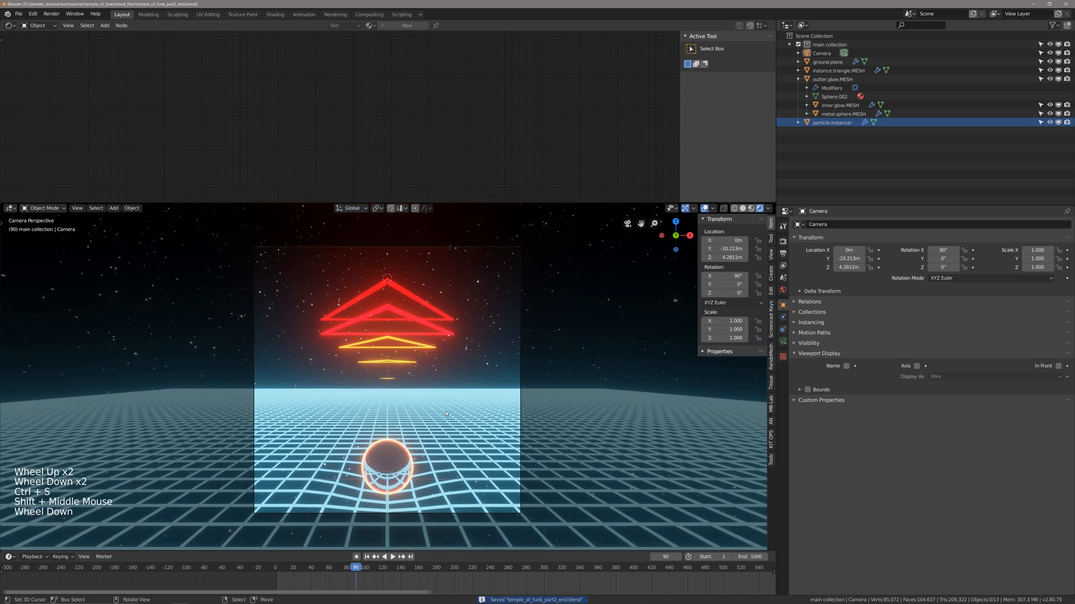
key("ctrl+s")
key("F12")
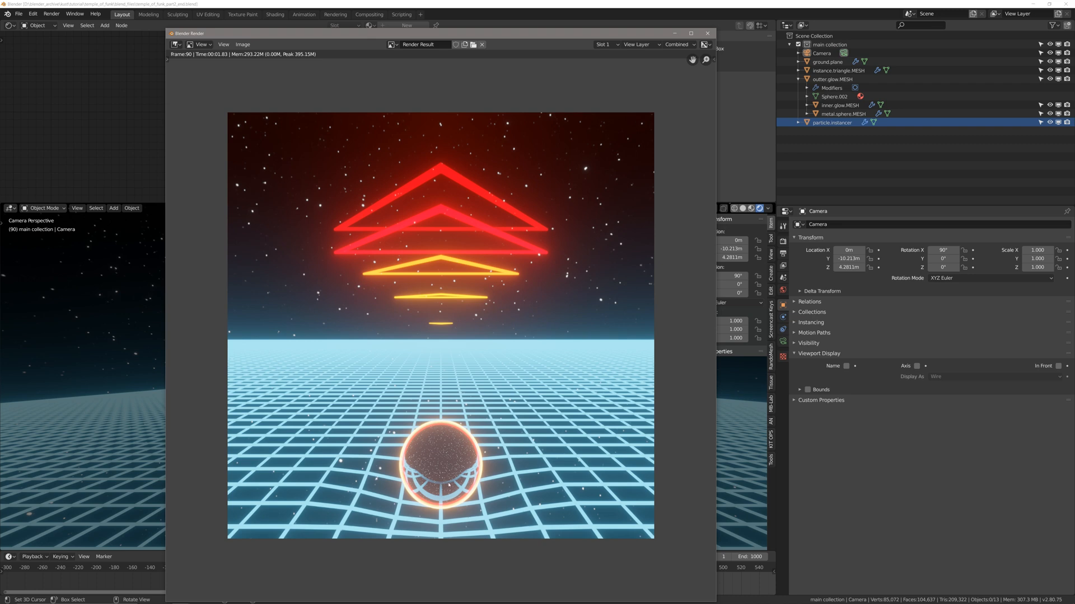
left_click(708, 34)
Leave the camera view, switch the viewport to solid shading and deselect everything.
scroll(434, 392, "down", 1)
scroll(436, 425, "down", 1)
mouse_move(425, 392)
middle_mouse_down()
mouse_move(436, 425)
mouse_move(233, 332)
middle_mouse_up()
key("alt+a")
key("z")
left_click(499, 429)
scroll(232, 333, "down", 2)
key("alt+a")
Inspect the camera placement from above, hide the viewport sidebar, save the file and deselect everything.
right_click(404, 332)
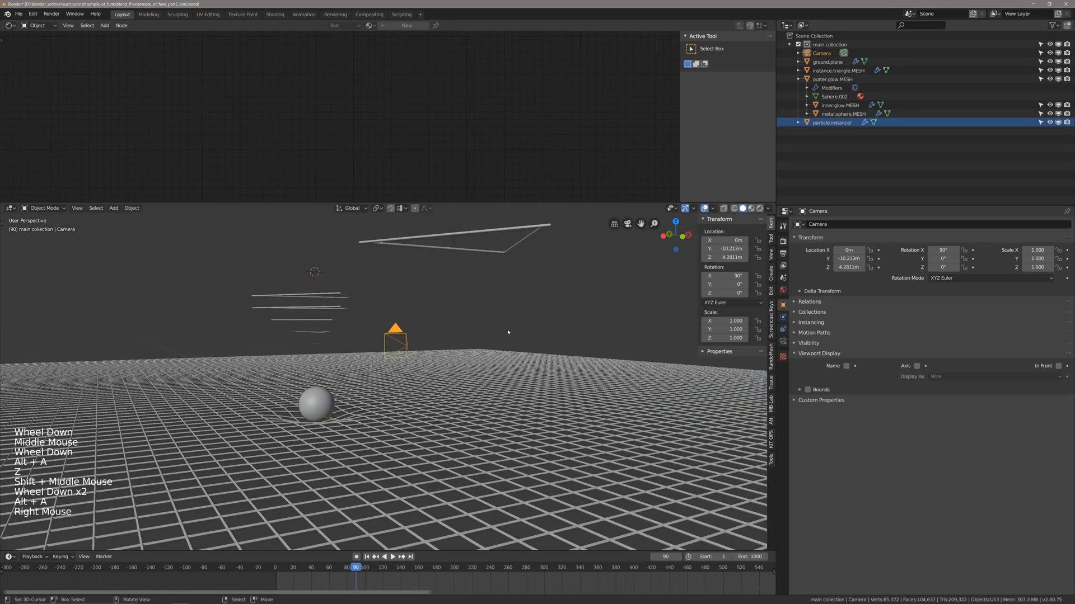
middle_click_drag(503, 341, 371, 365)
key("n")
scroll(518, 340, "up", 1, "shift")
scroll(374, 333, "up", 2)
key("ctrl+s")
scroll(372, 347, "up", 1, "shift")
key("alt+a")
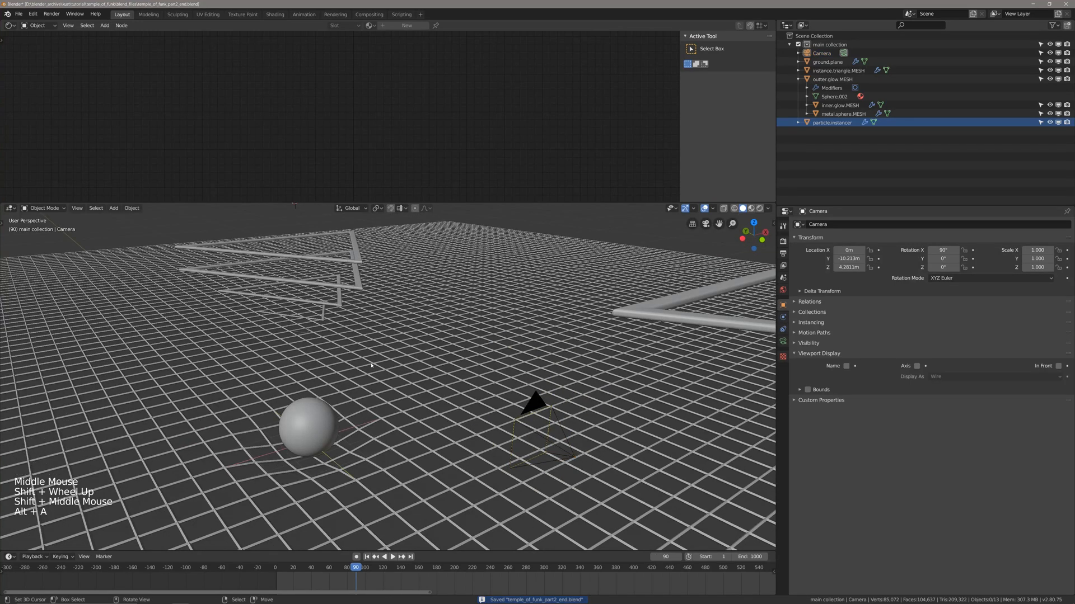
Return to frame 1, select the outter.glow.MESH sphere and save the file.
key("shift+Left")
key("ctrl+s")
scroll(313, 357, "down", 2)
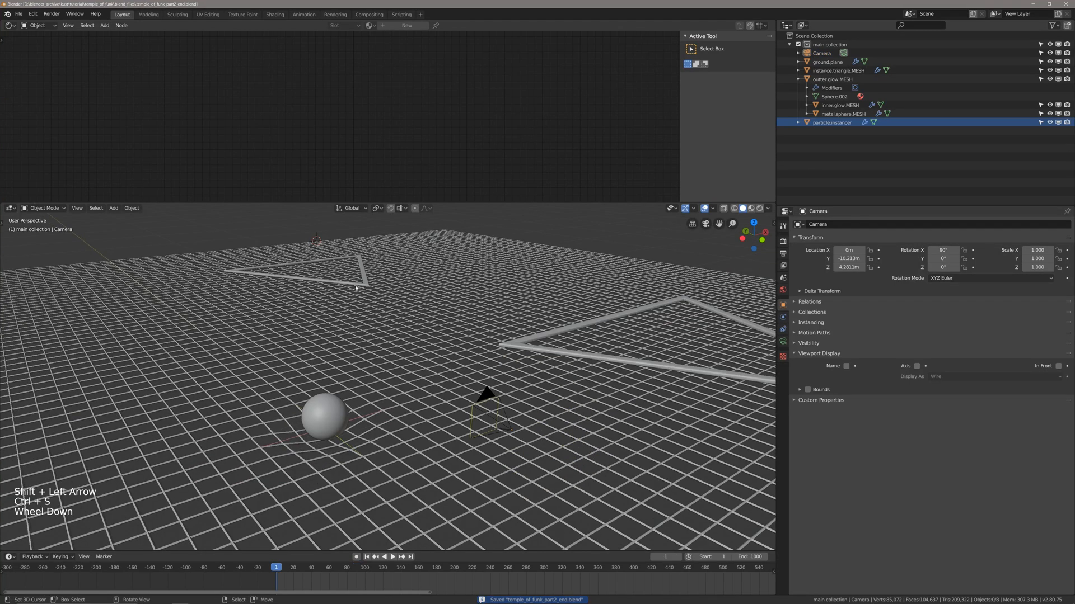
right_click(329, 397)
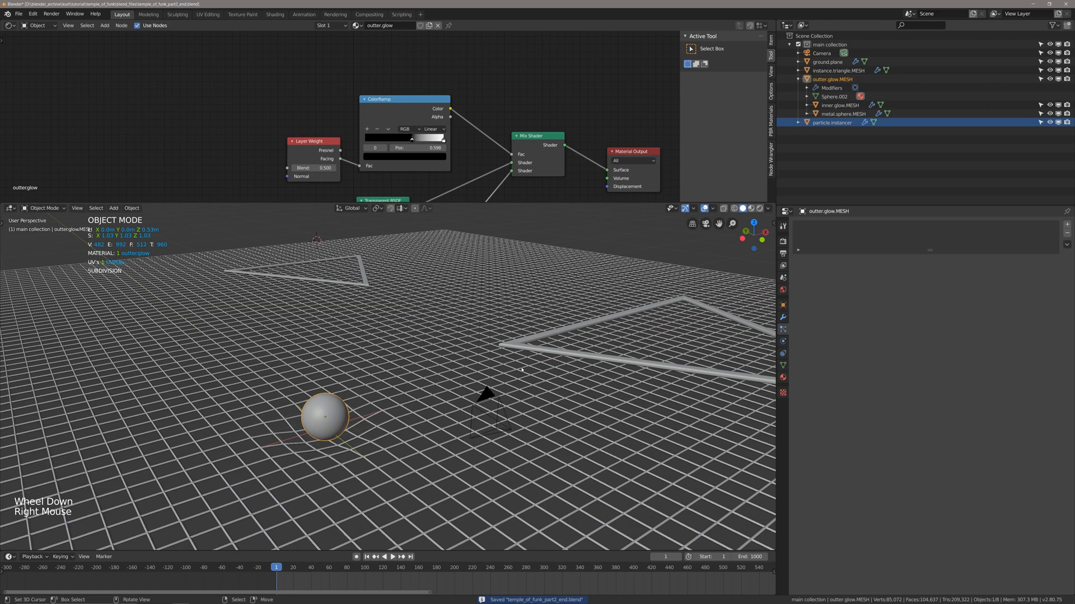
middle_click_drag(589, 370, 497, 370)
key("ctrl+s")
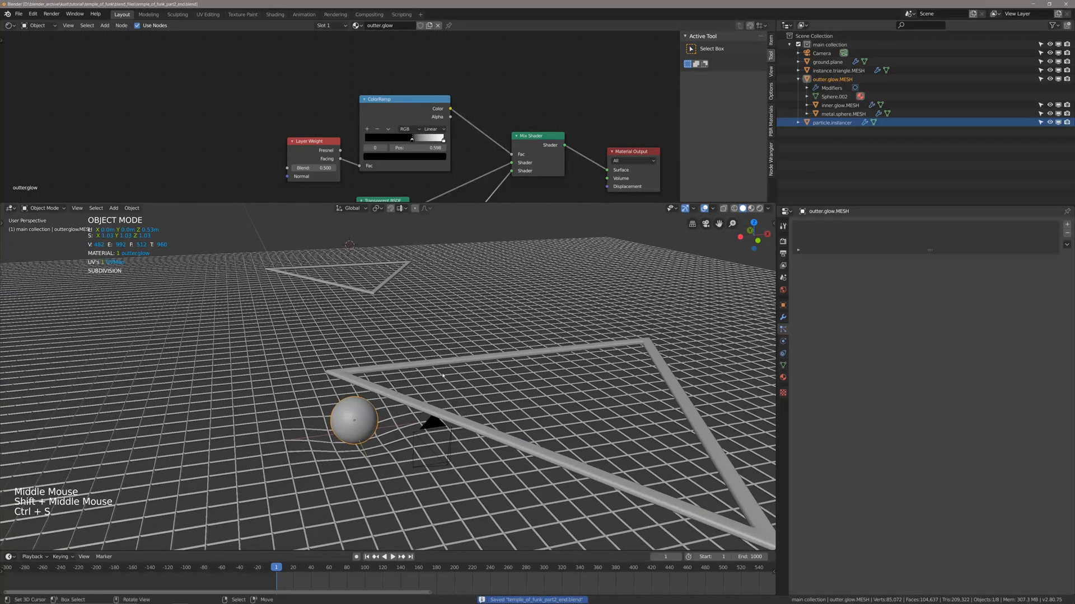
middle_click_drag(344, 350, 335, 350, "shift")
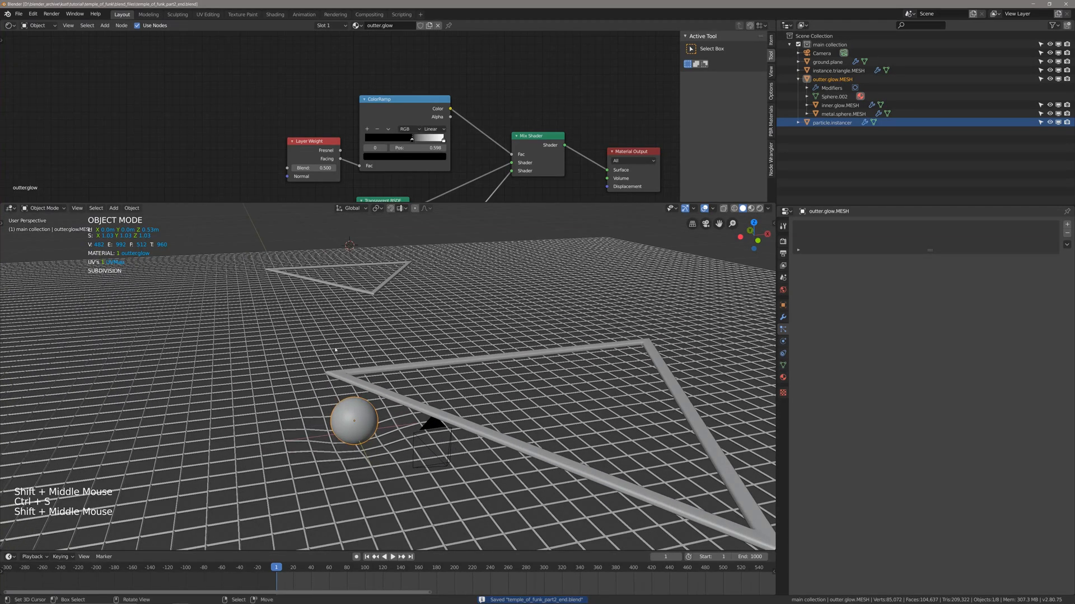
Add a Video Editing workspace to the project.
key("F4")
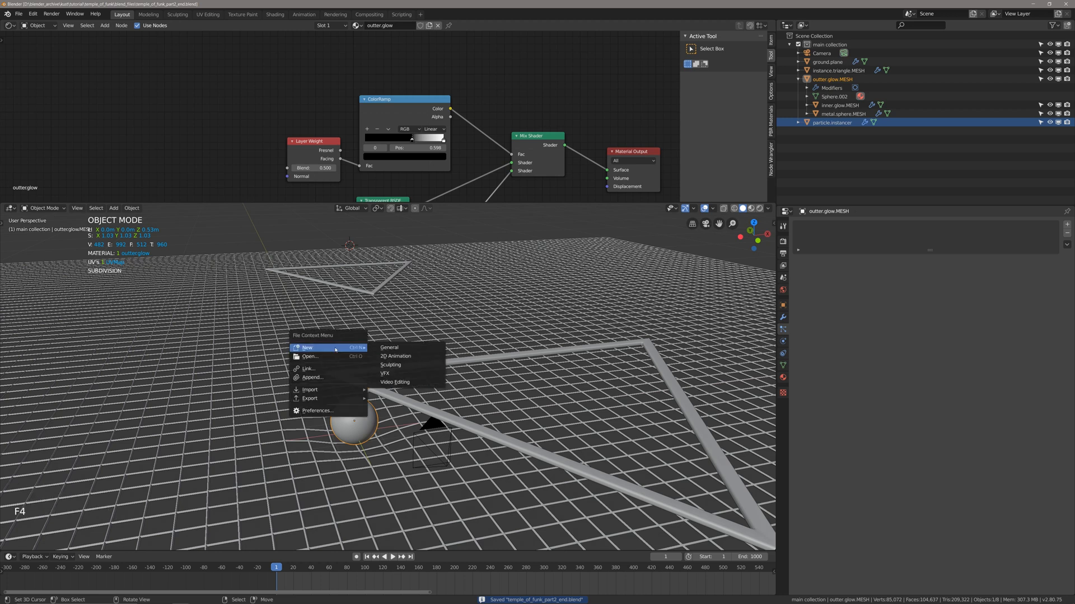
left_click(419, 14)
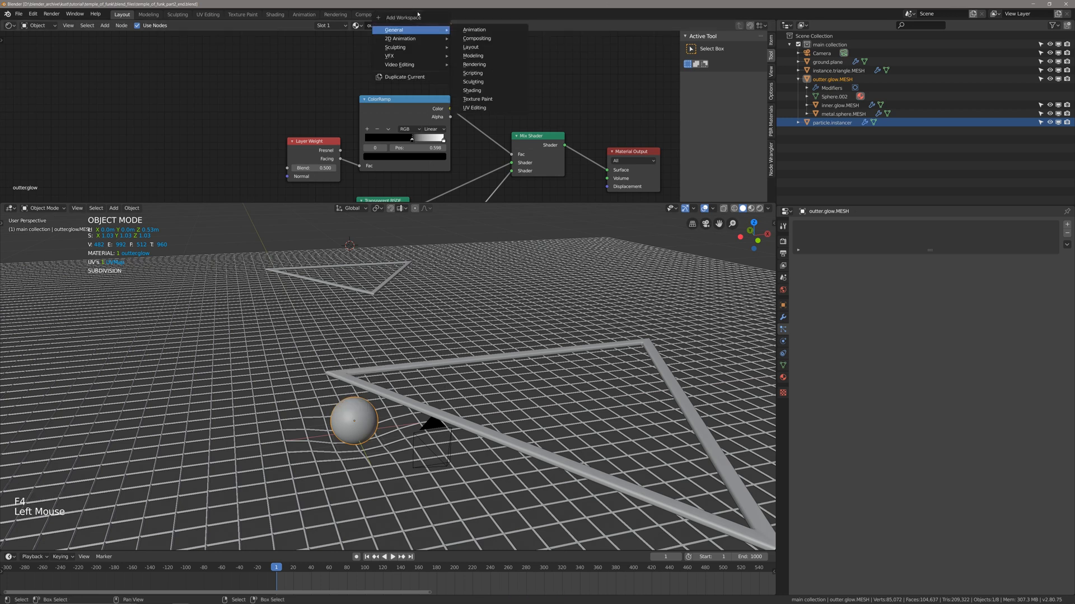
mouse_move(414, 65)
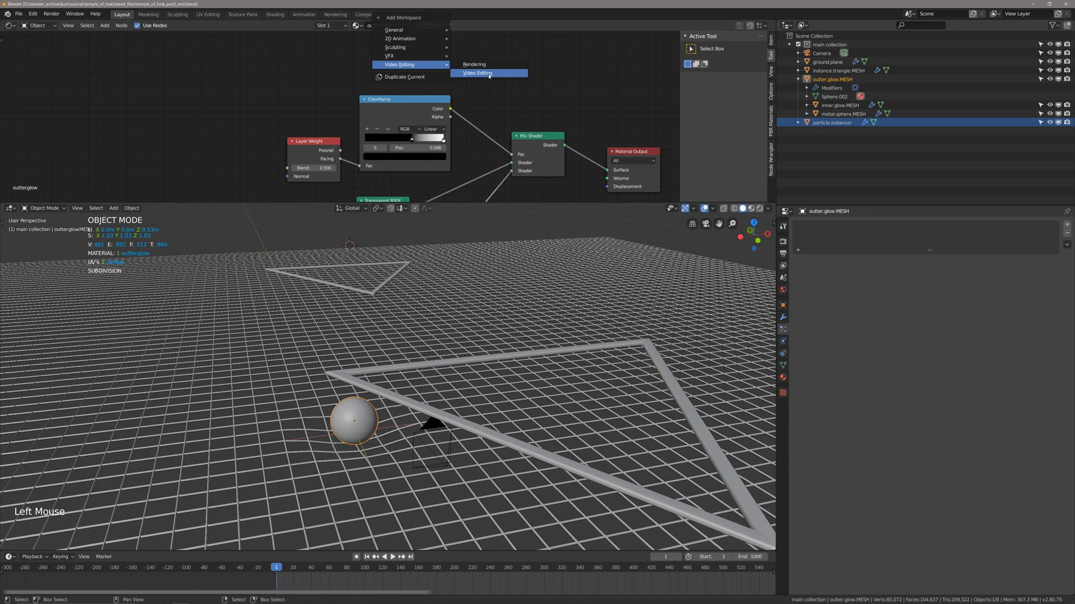
left_click(489, 74)
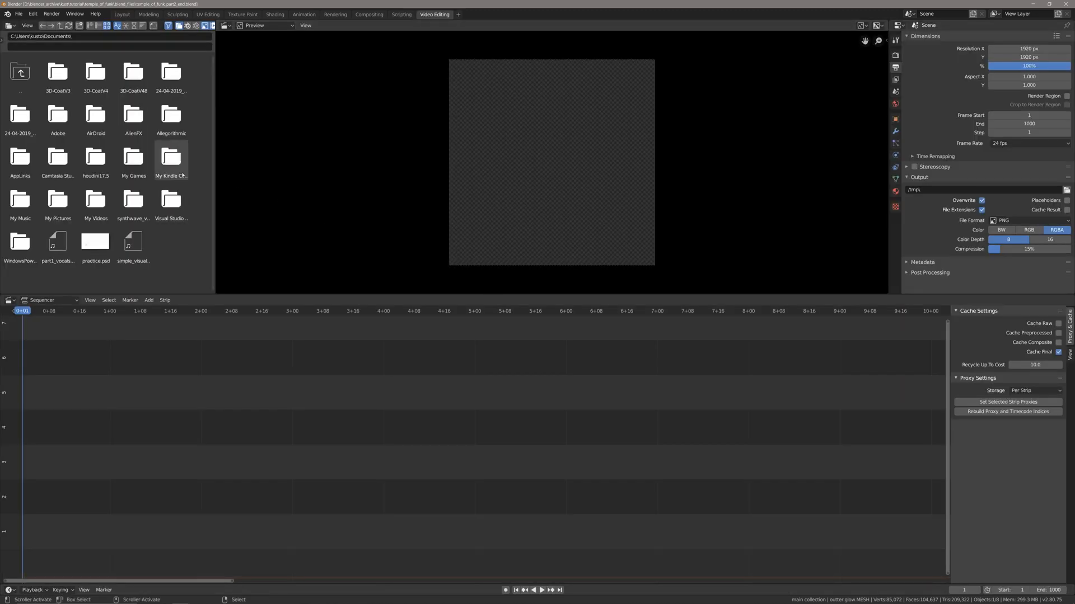
Add the sound file 40K - Temple of Funk.mp3 from the temple_of_funk tutorial_assets folder as a strip starting at frame 1.
left_click(158, 433)
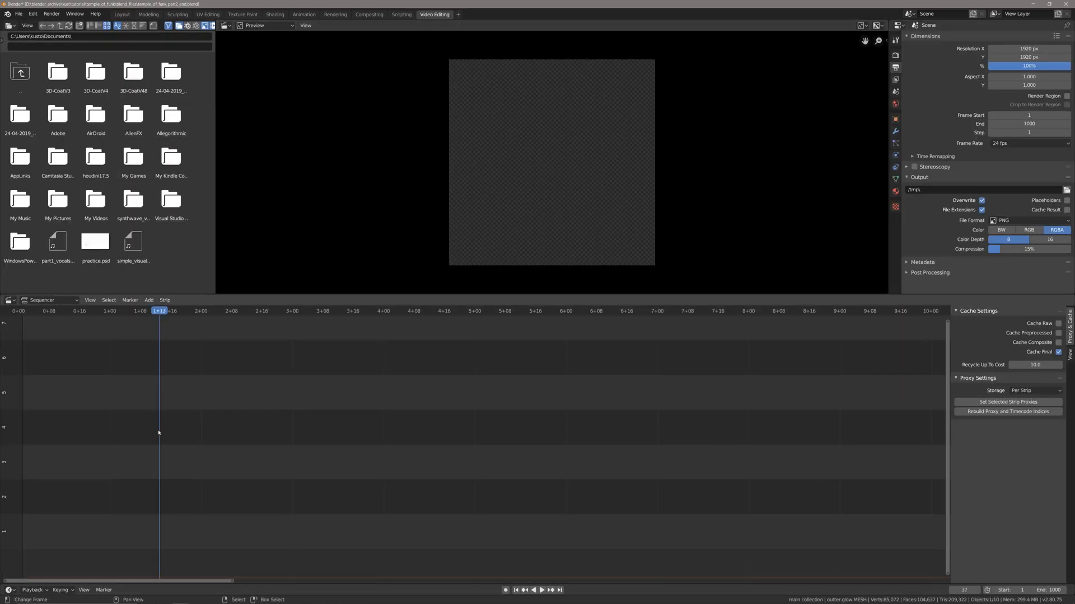
key("shift+a")
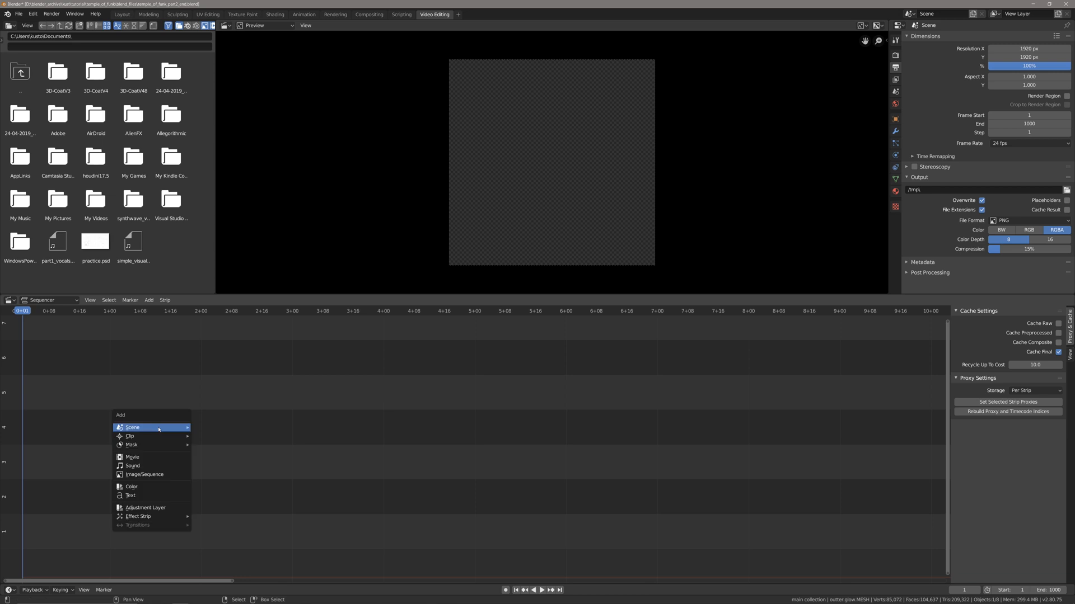
left_click(133, 469)
left_click(19, 137)
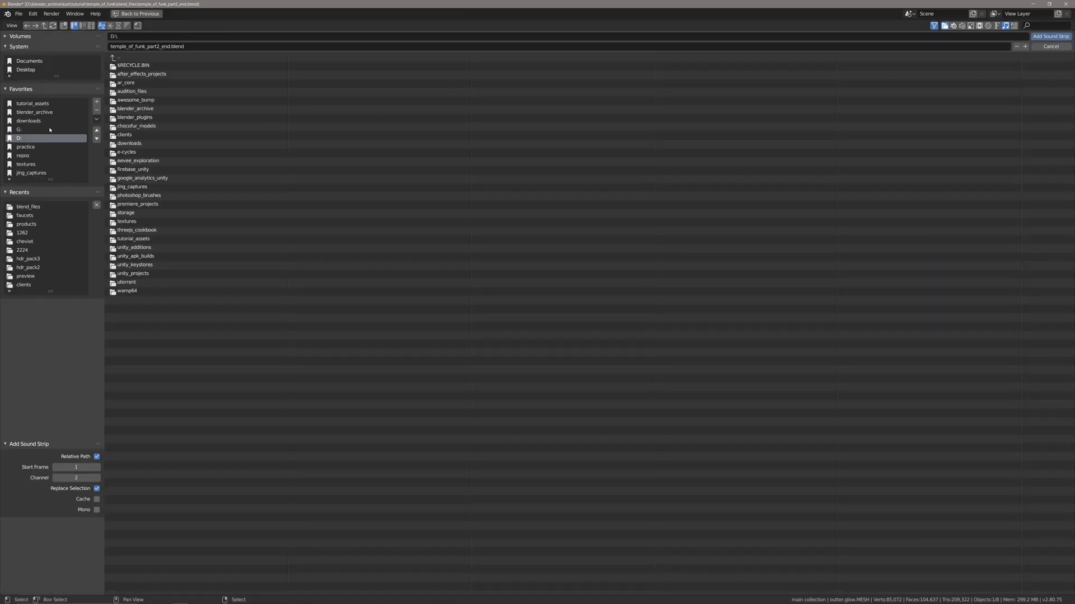
left_click(154, 144)
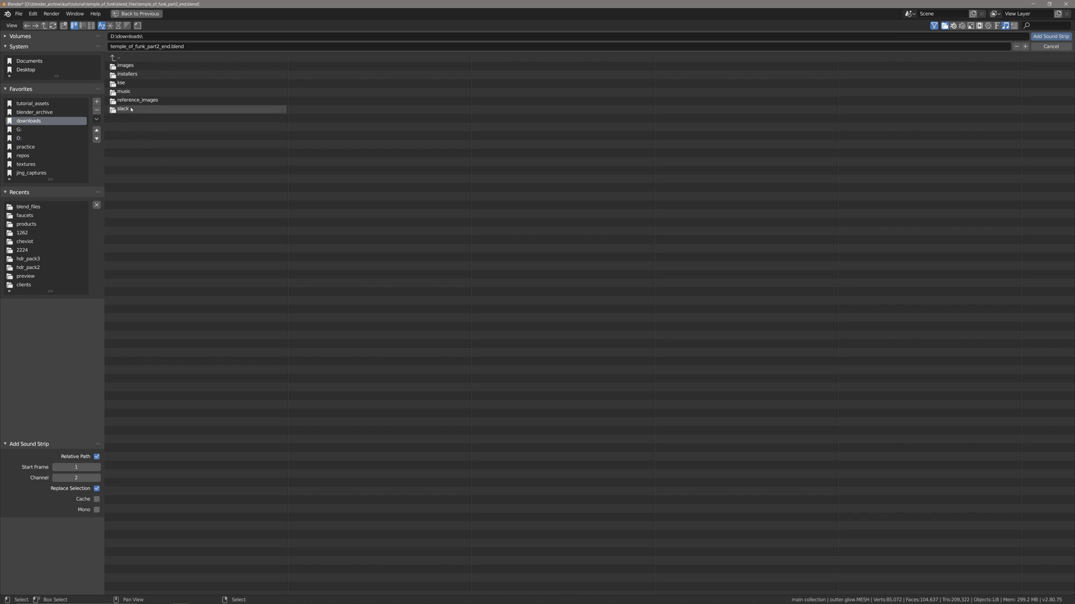
left_click(22, 139)
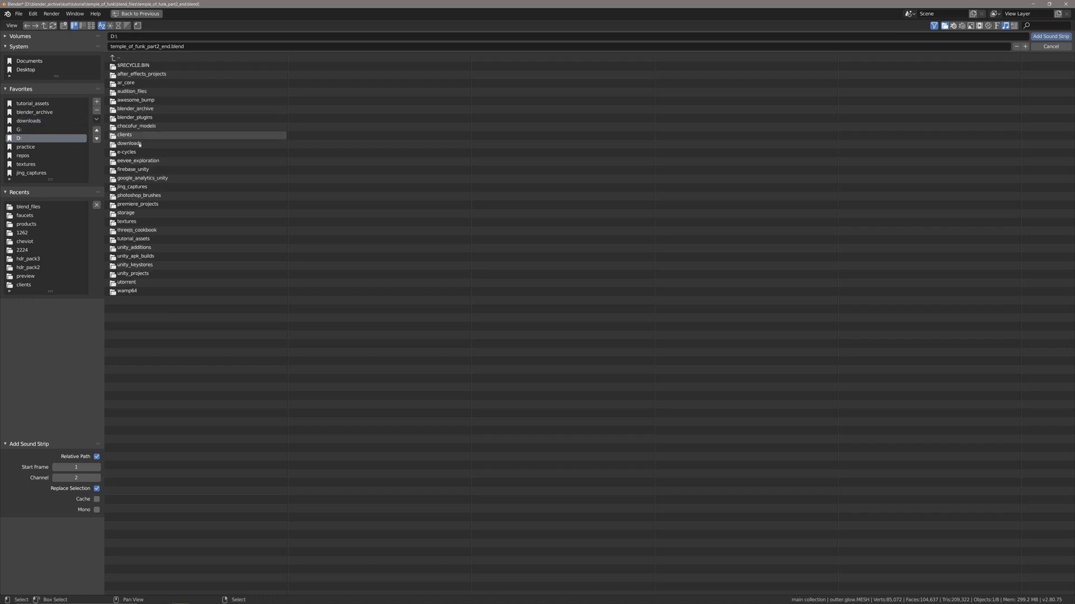
double_click(144, 109)
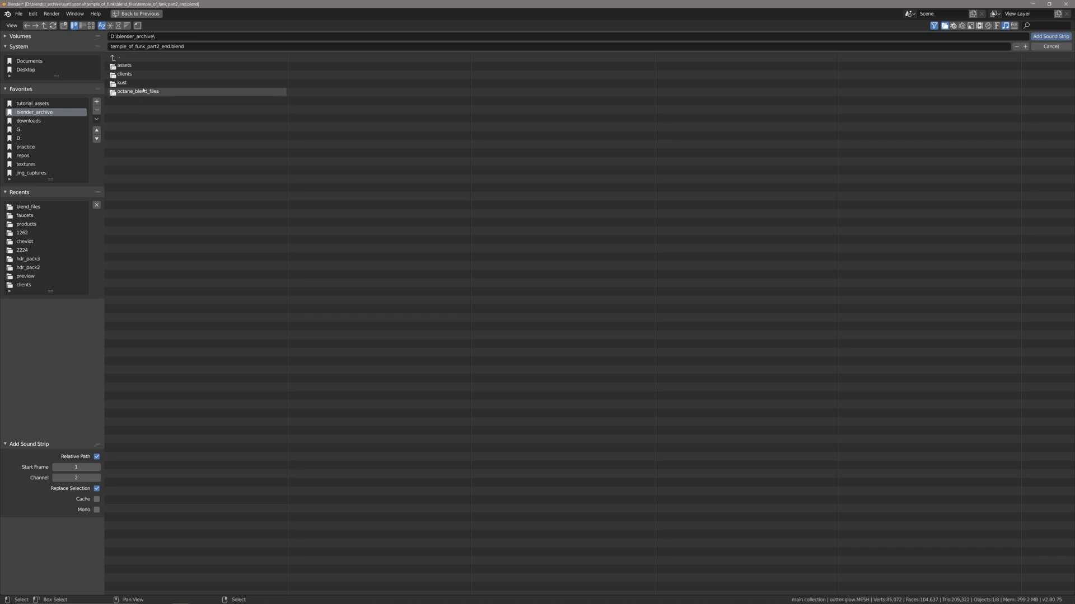
double_click(137, 83)
left_click(139, 91)
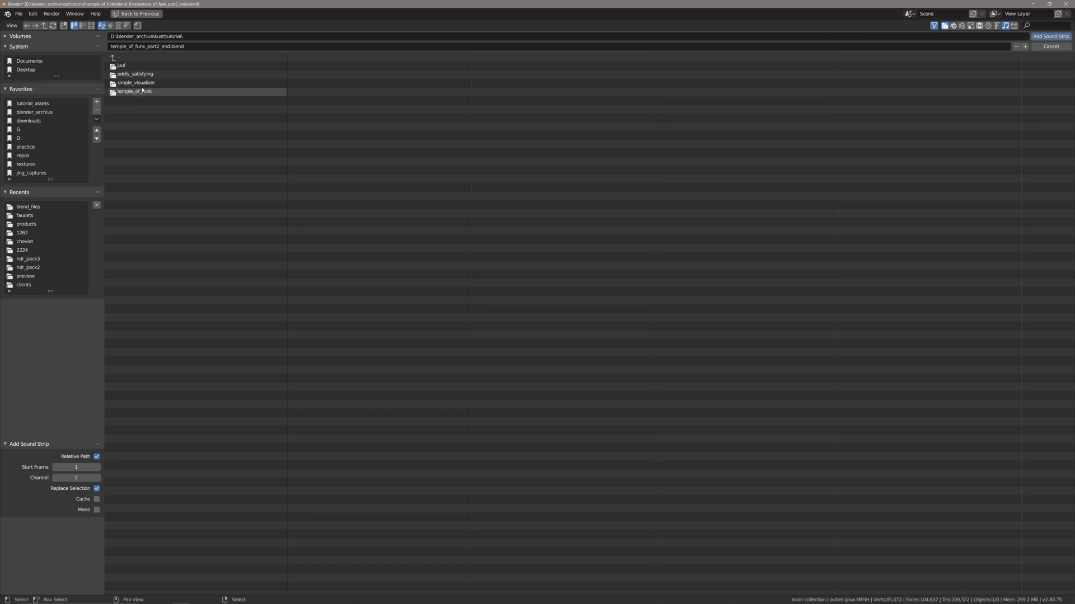
left_click(144, 91)
left_click(143, 74)
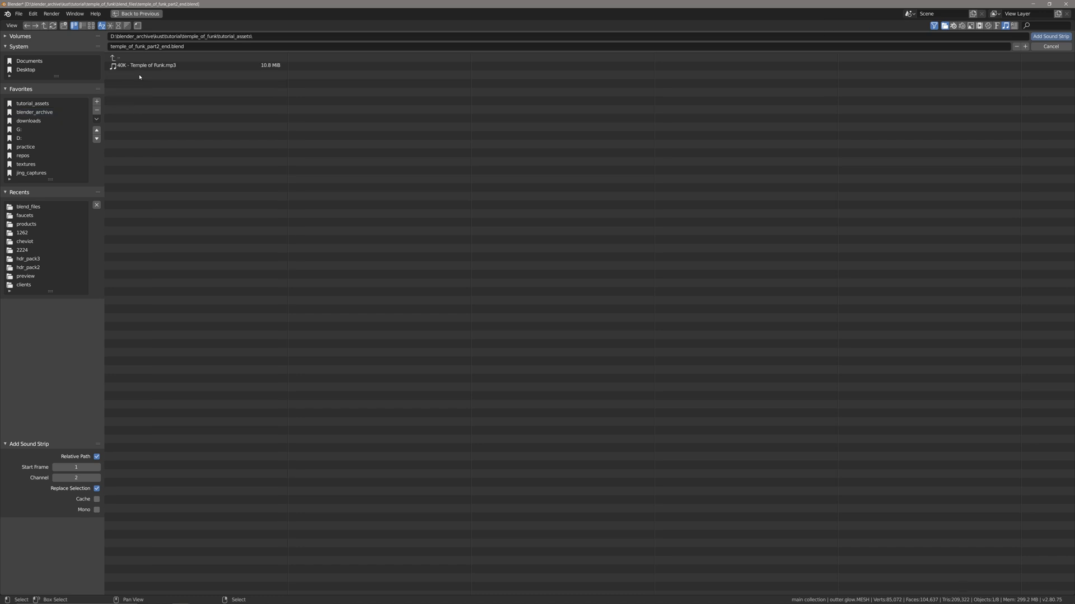
double_click(143, 71)
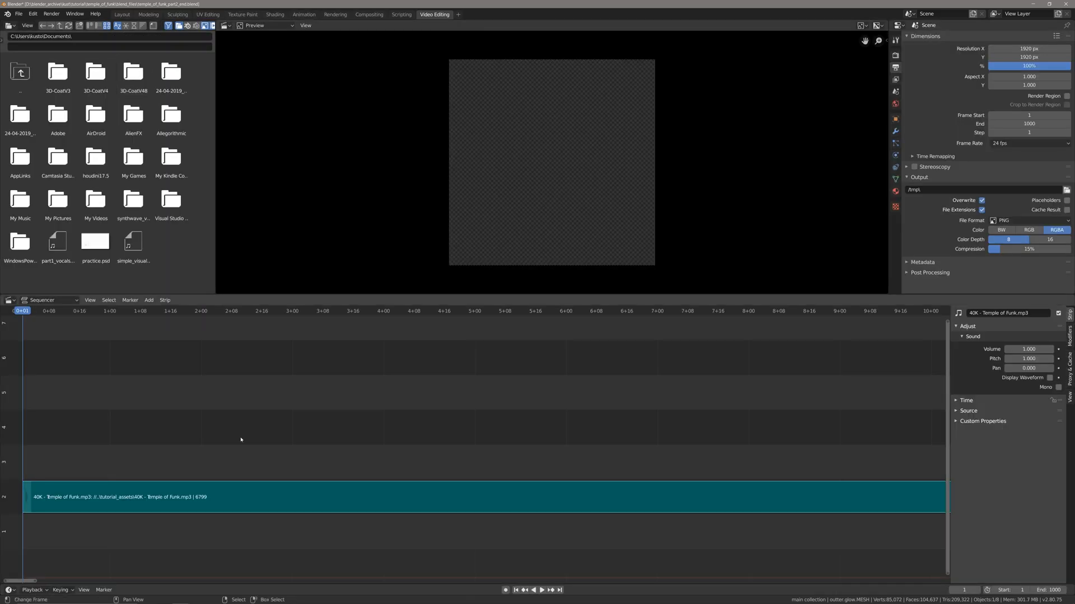
Save the file and set the music strip's volume to 0.5.
scroll(303, 456, "down", 15)
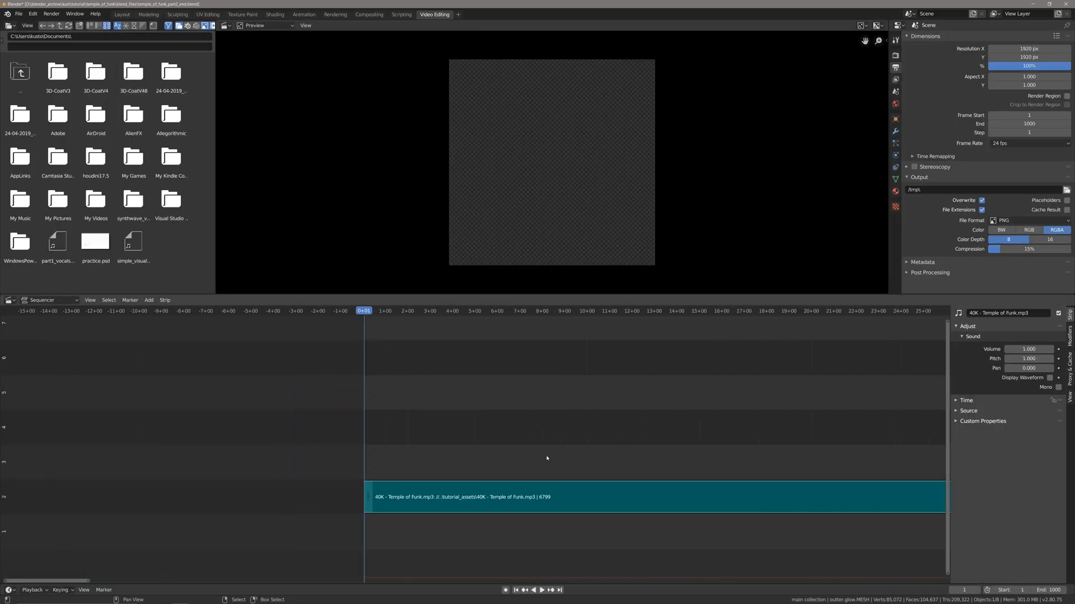
middle_click_drag(547, 458, 440, 465)
scroll(438, 470, "down", 10)
scroll(495, 493, "down", 4)
key("ctrl+s")
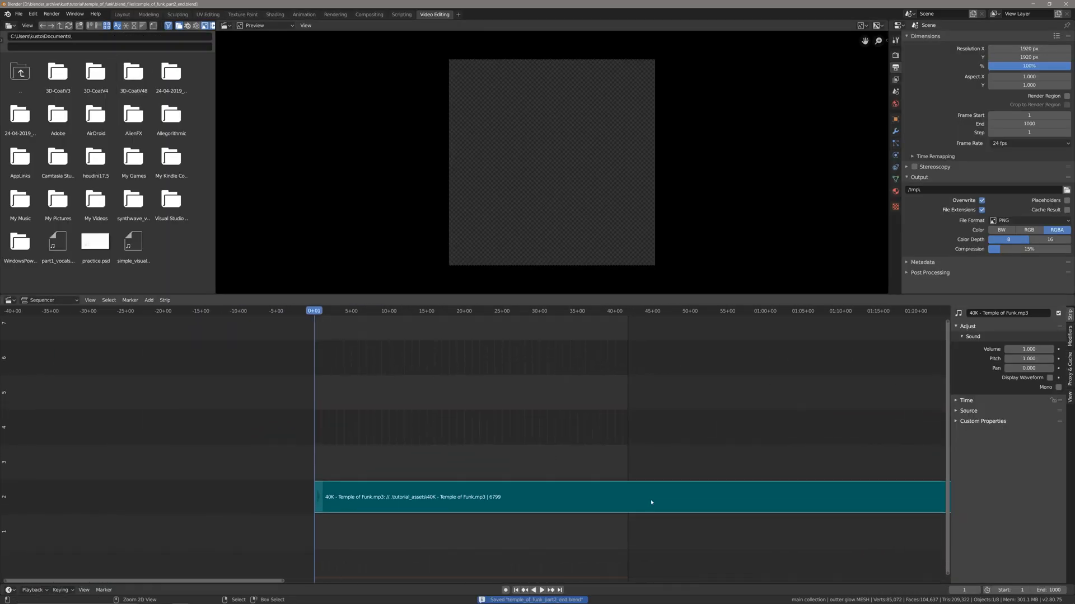
left_click(1023, 349)
type("0.5")
key("Return")
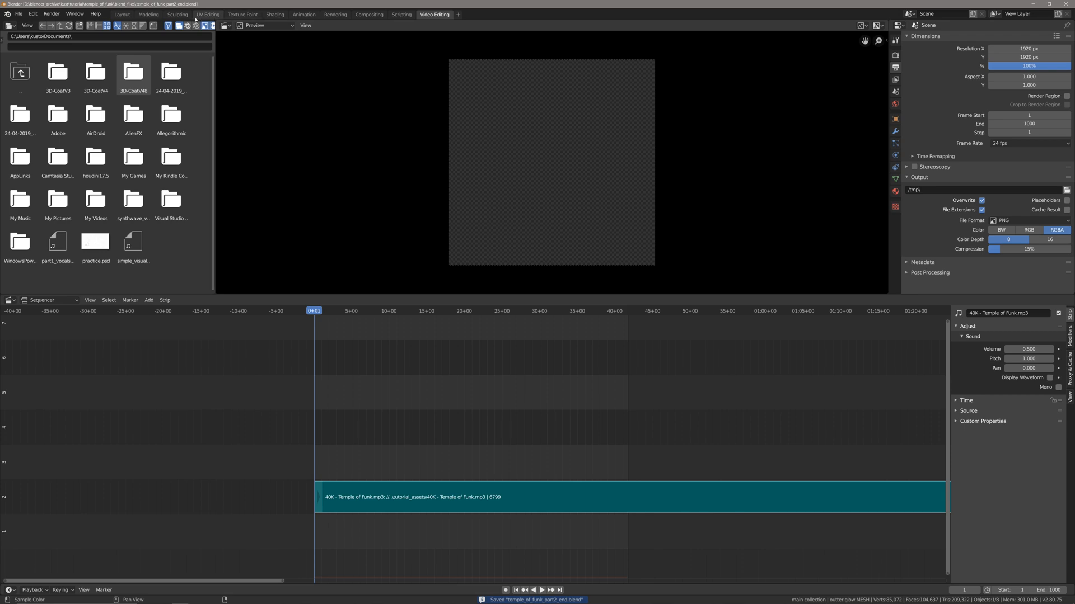
Preview the animation through the camera in the Layout workspace, return to frame 1 and save the file.
left_click(122, 14)
scroll(394, 400, "up", 1)
middle_click_drag(394, 400, 390, 405, "shift")
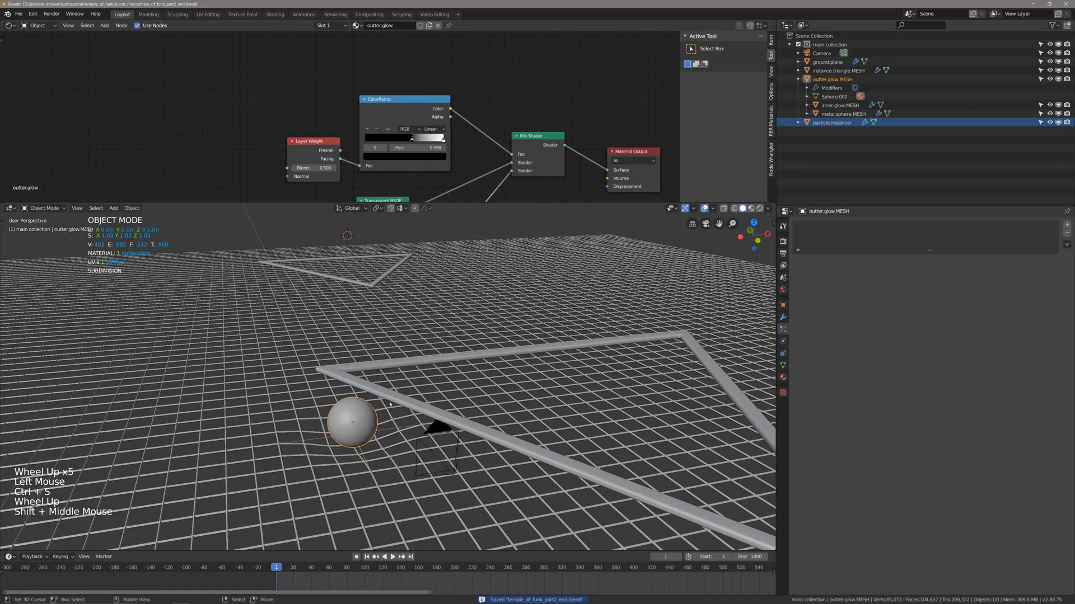
key("KP_0")
key("space")
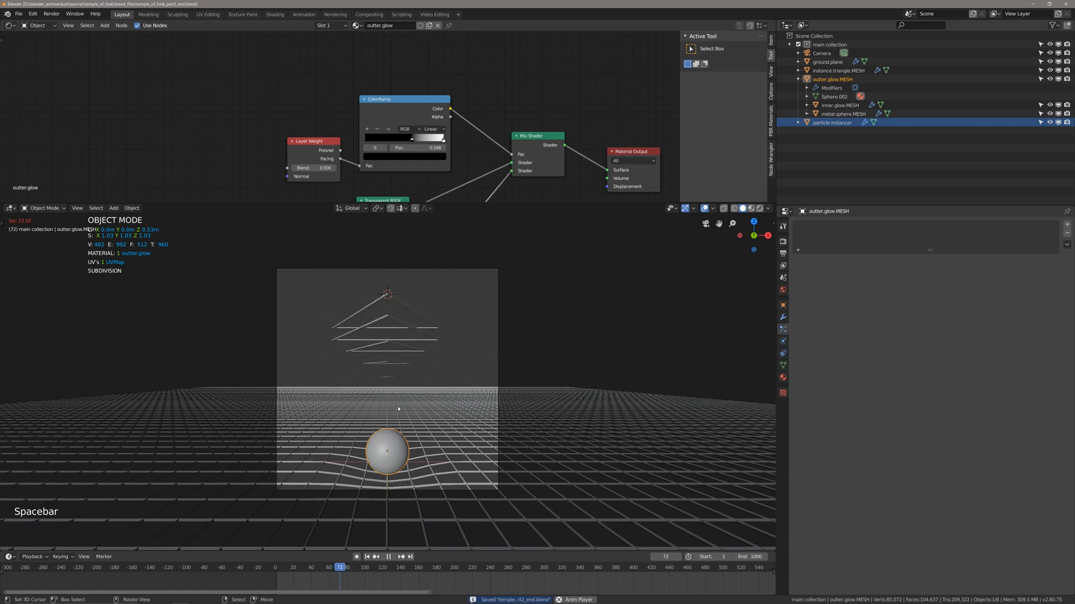
key("space")
key("shift+Left")
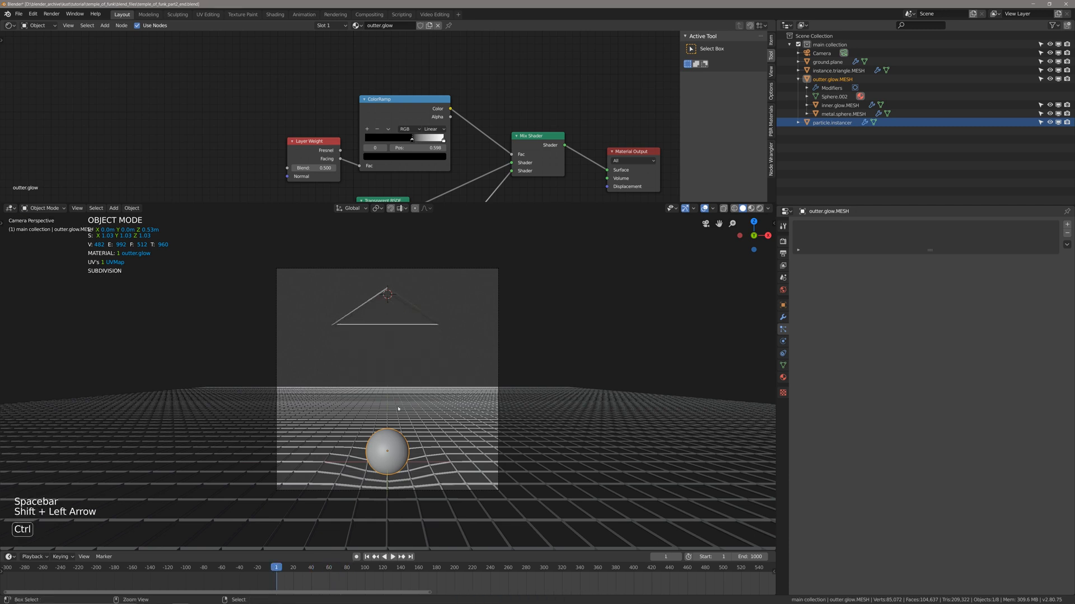
key("ctrl+s")
Switch the camera viewport to rendered shading and deselect everything.
right_click(399, 303)
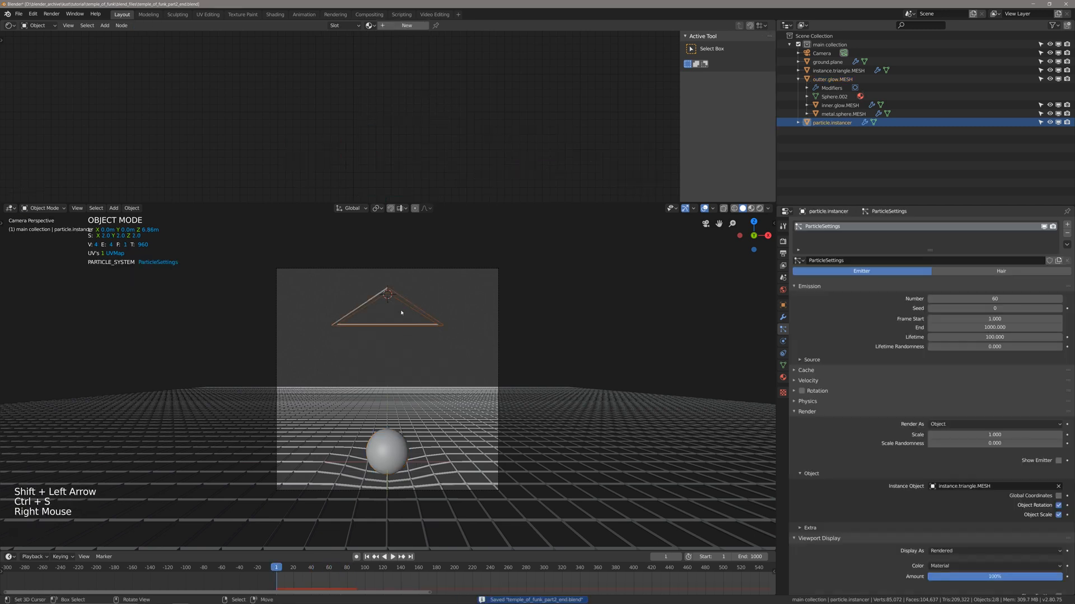
key("z")
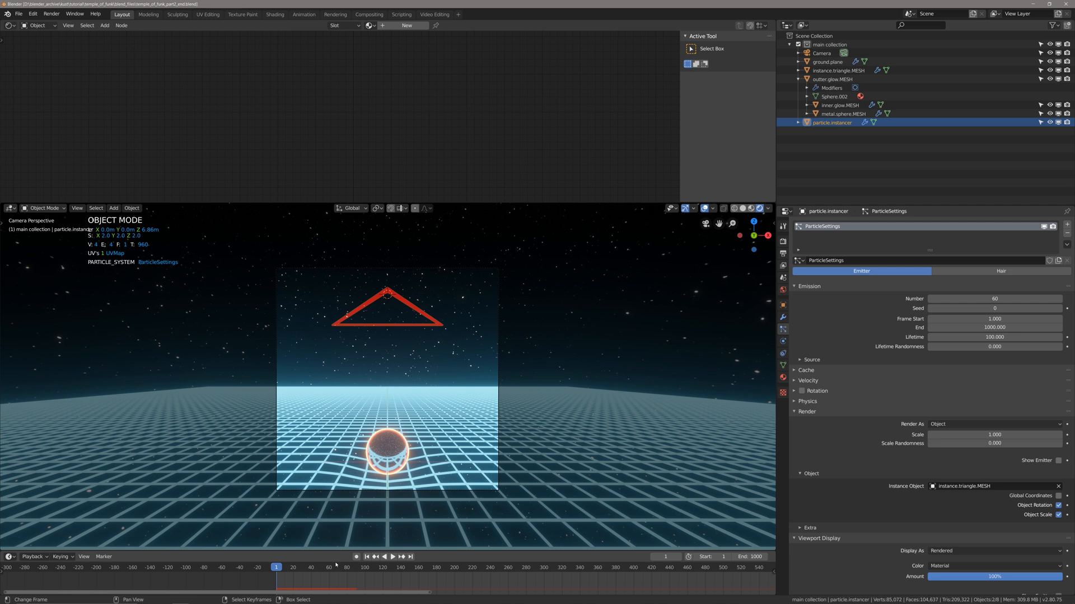
right_click(454, 473)
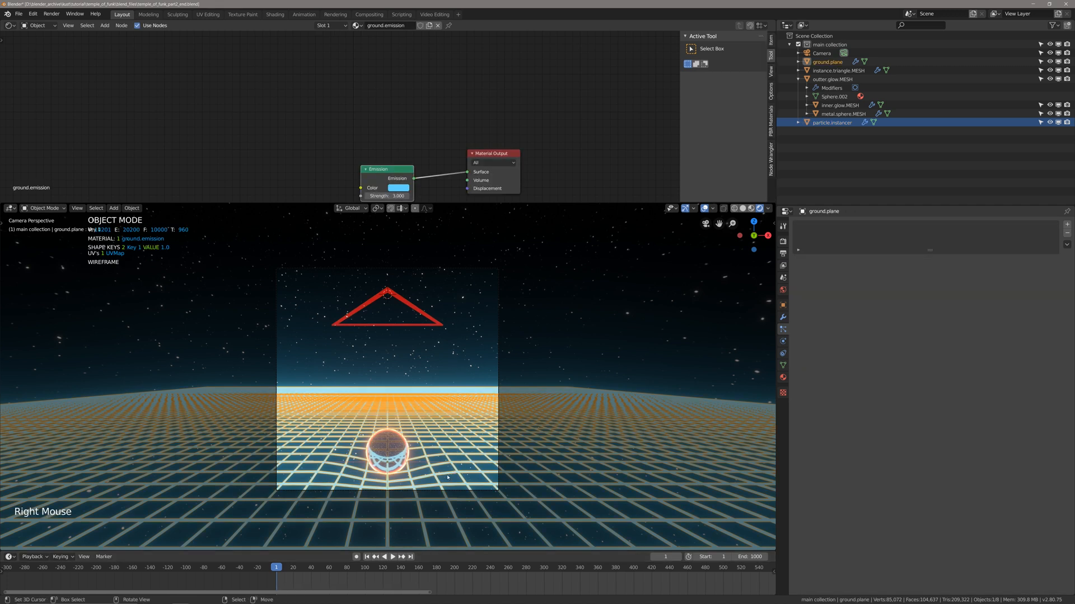
key("alt+a")
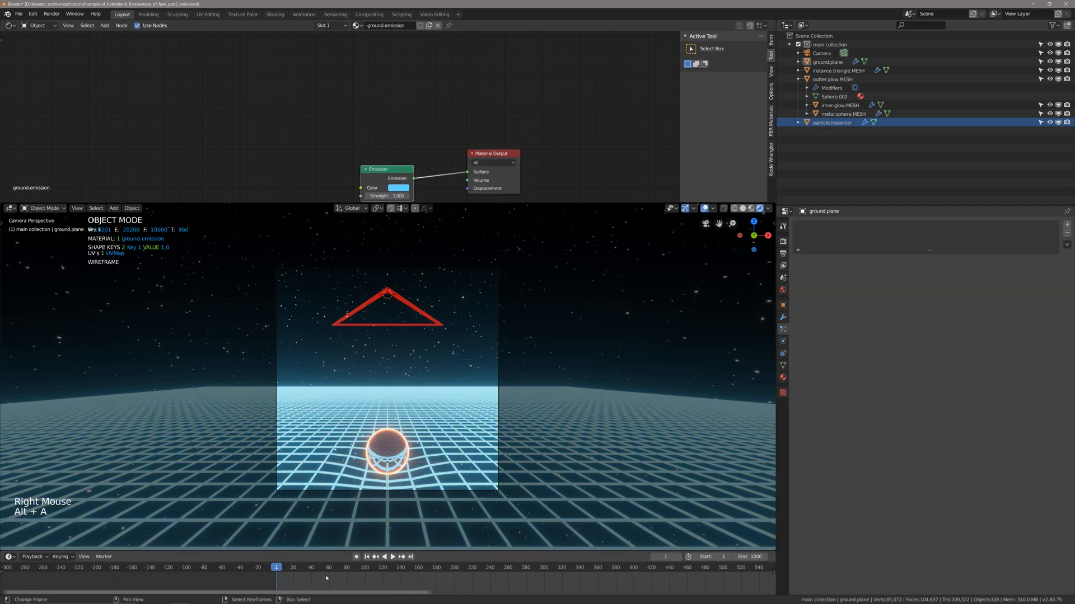
Scrub and play the rendered animation with its music at several points along the timeline.
left_click_drag(327, 576, 529, 583)
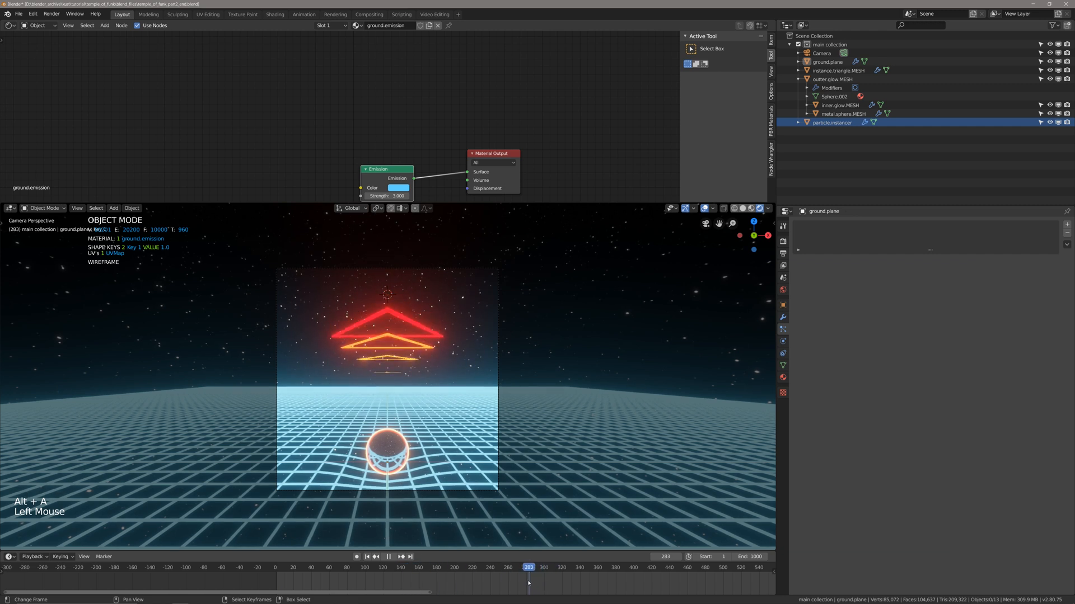
key("XF86AudioLowerVolume")
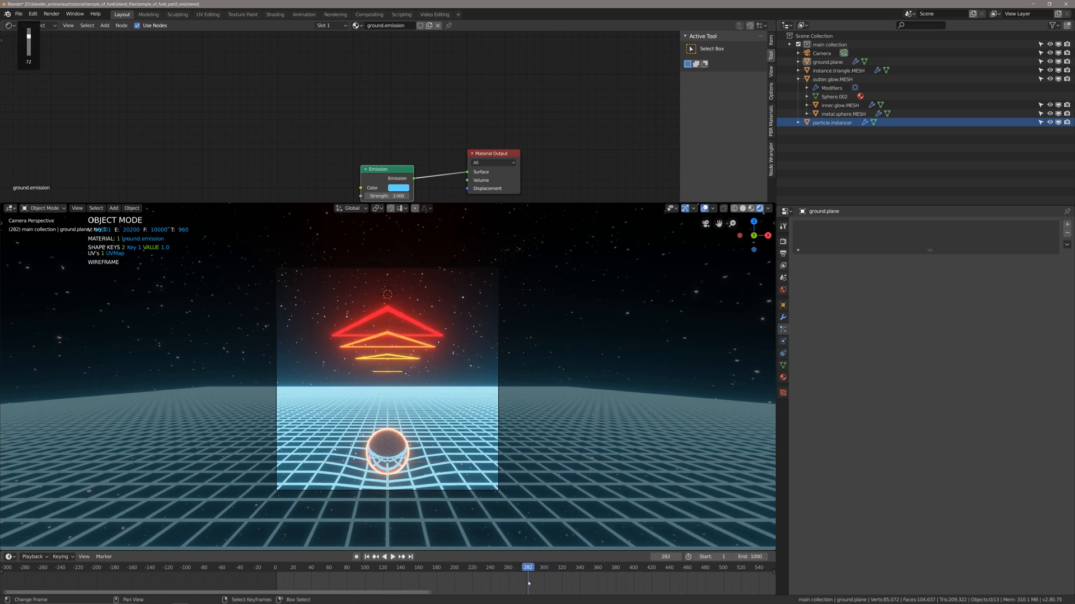
left_click(599, 582)
key("space")
scroll(612, 582, "down", 15)
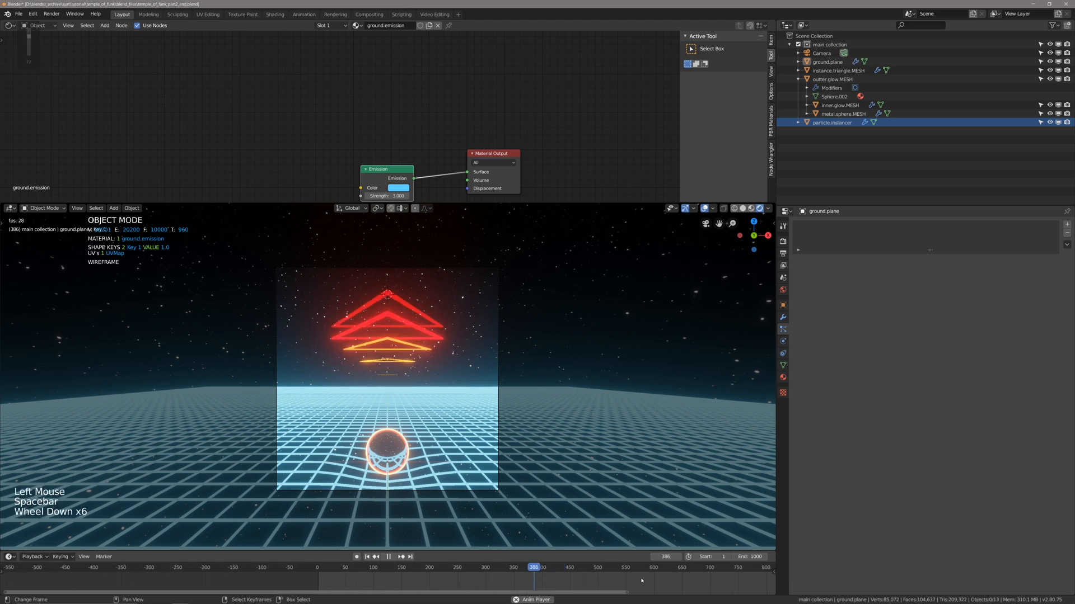
scroll(631, 587, "down", 3)
left_click(523, 583)
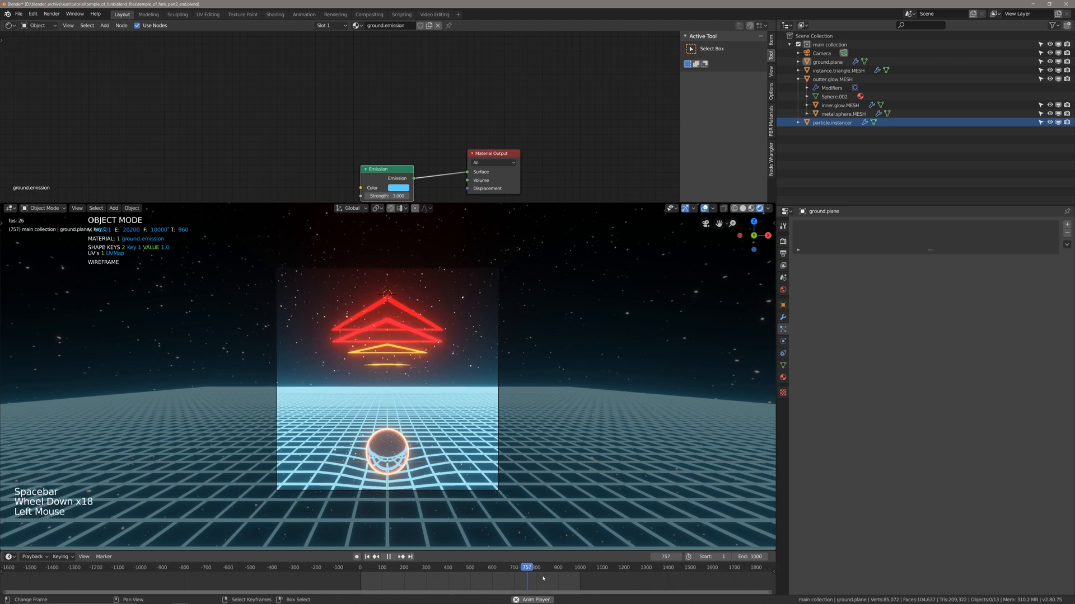
Set the scene's end frame to 2000 and stop playback at frame 1026.
double_click(750, 557)
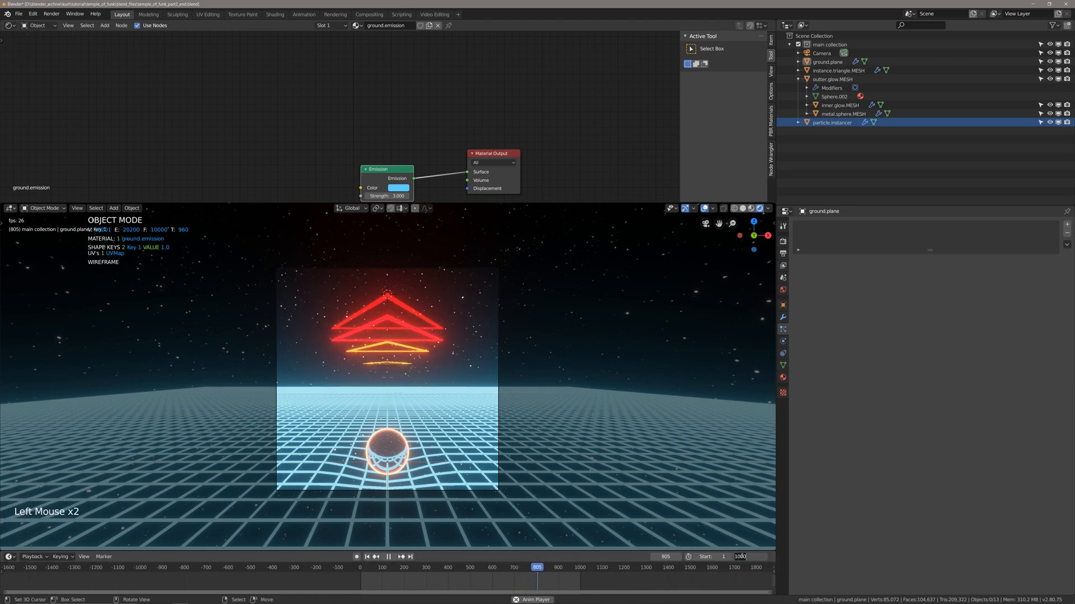
type("2000")
key("Return")
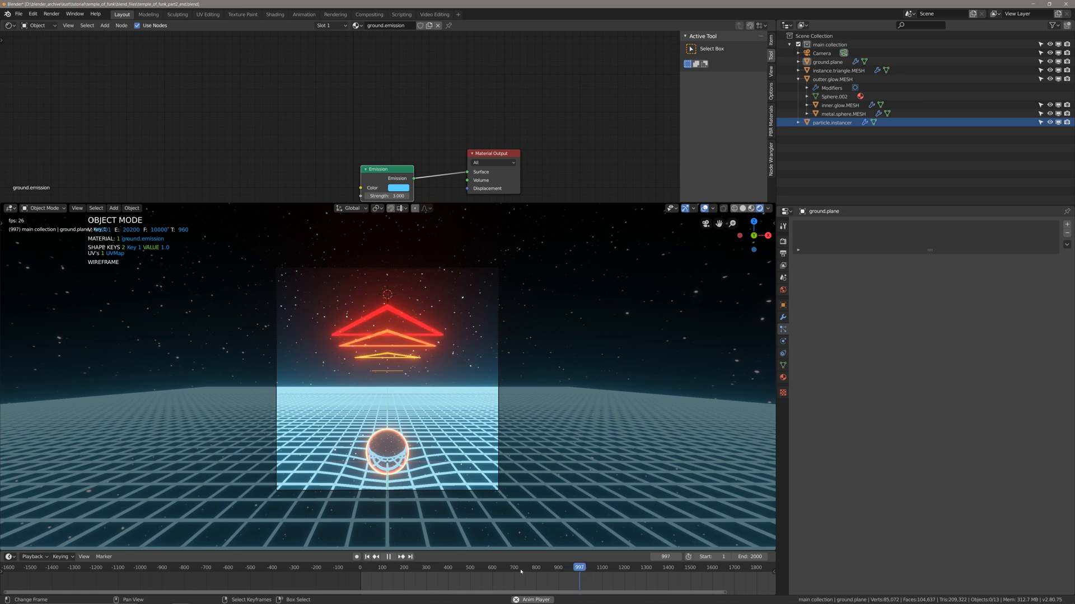
key("space")
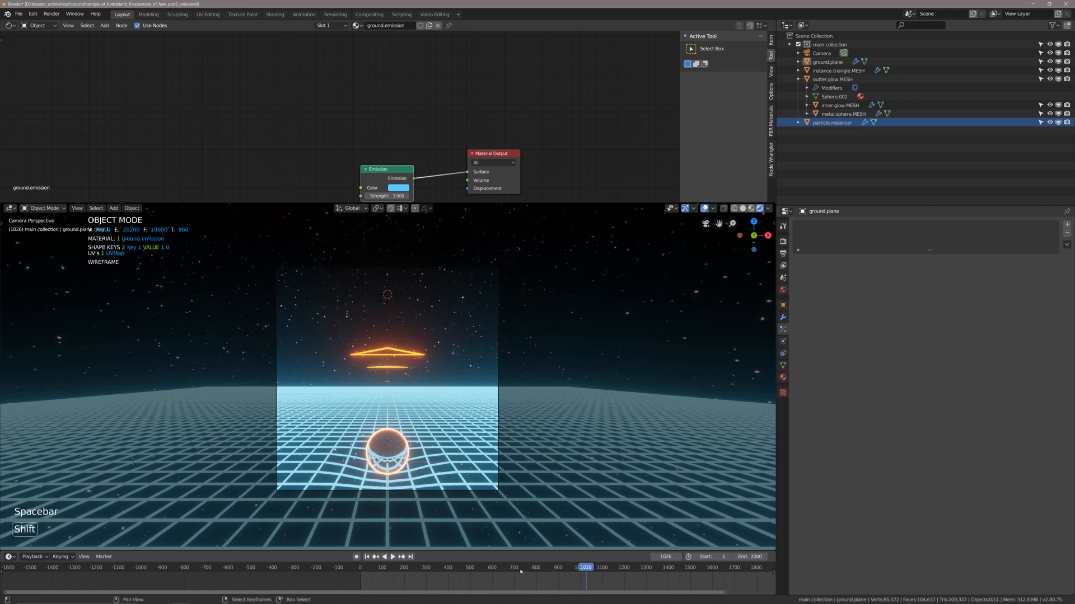
Select the particle.instancer, show its particle settings and play a few frames past frame 1026.
left_click(783, 253)
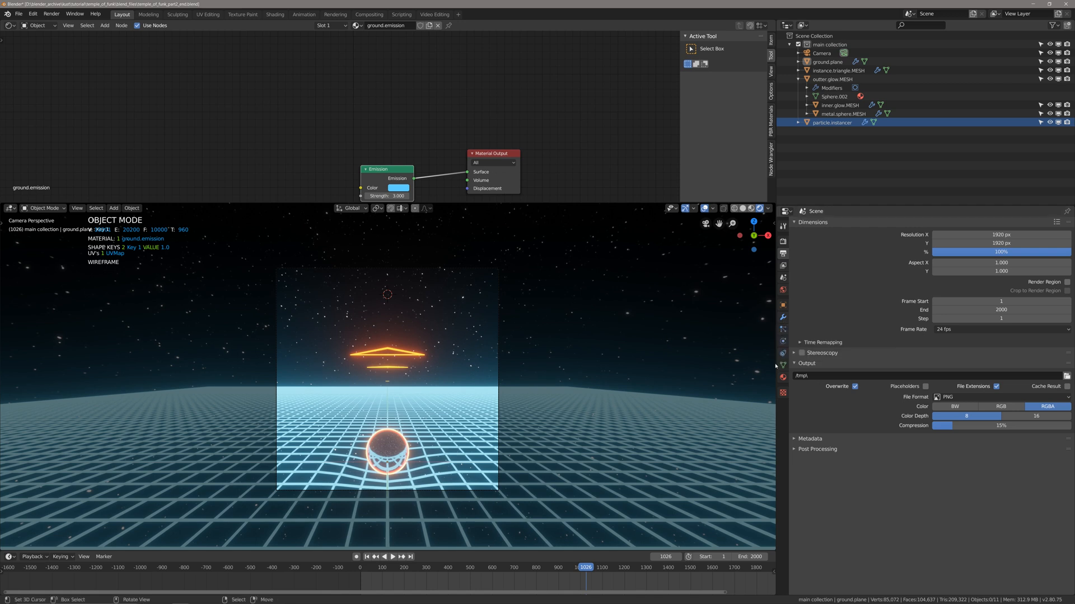
right_click(563, 358)
scroll(564, 358, "up", 2)
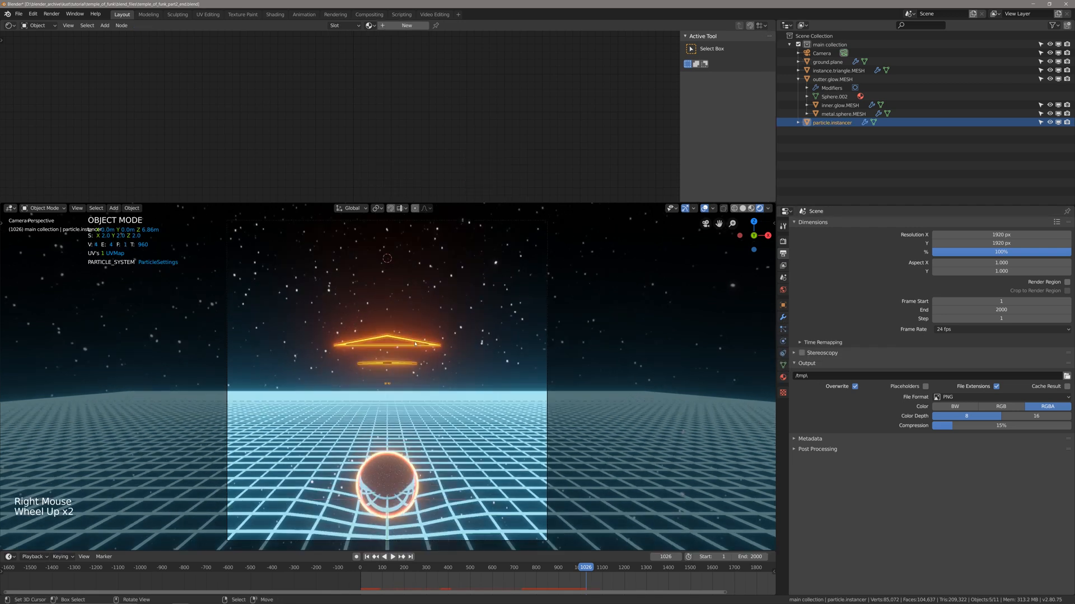
left_click(783, 329)
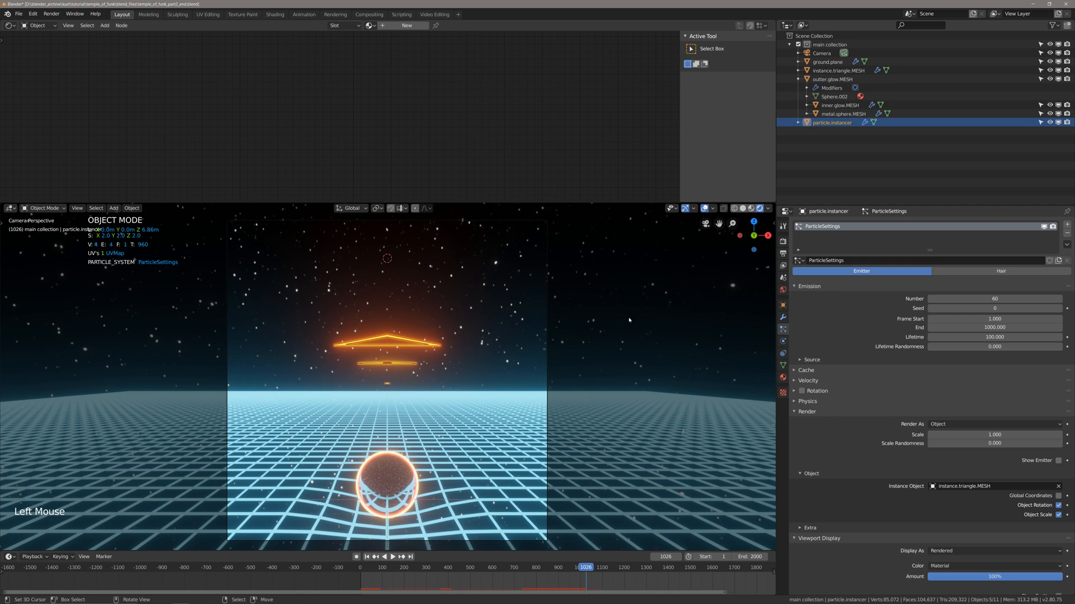
key("space")
key("space")
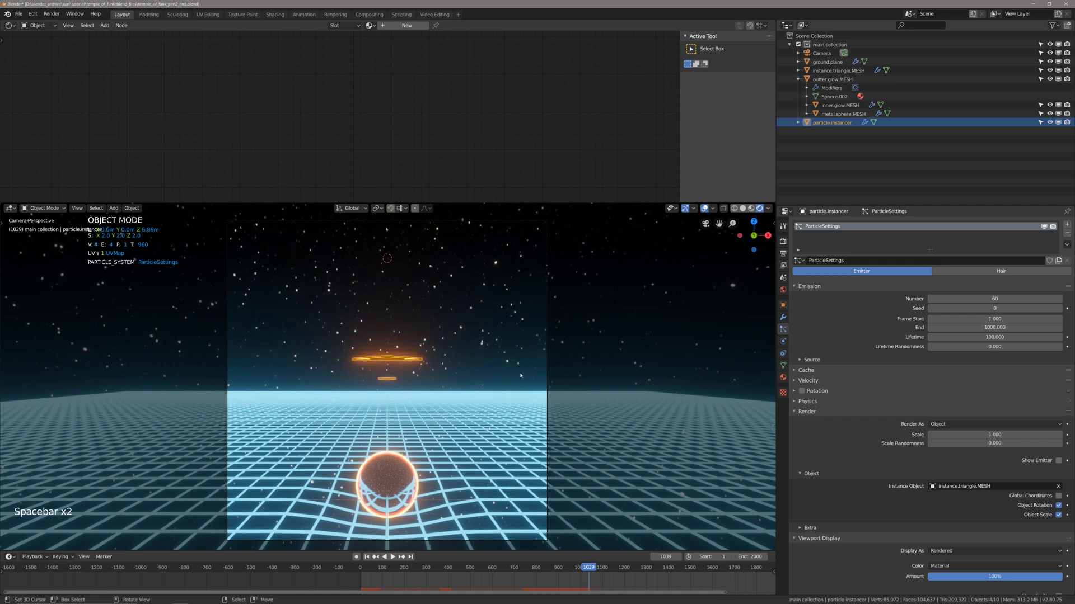
Reselect the particle.instancer, save the file and move the playhead to frame 878.
right_click(424, 513)
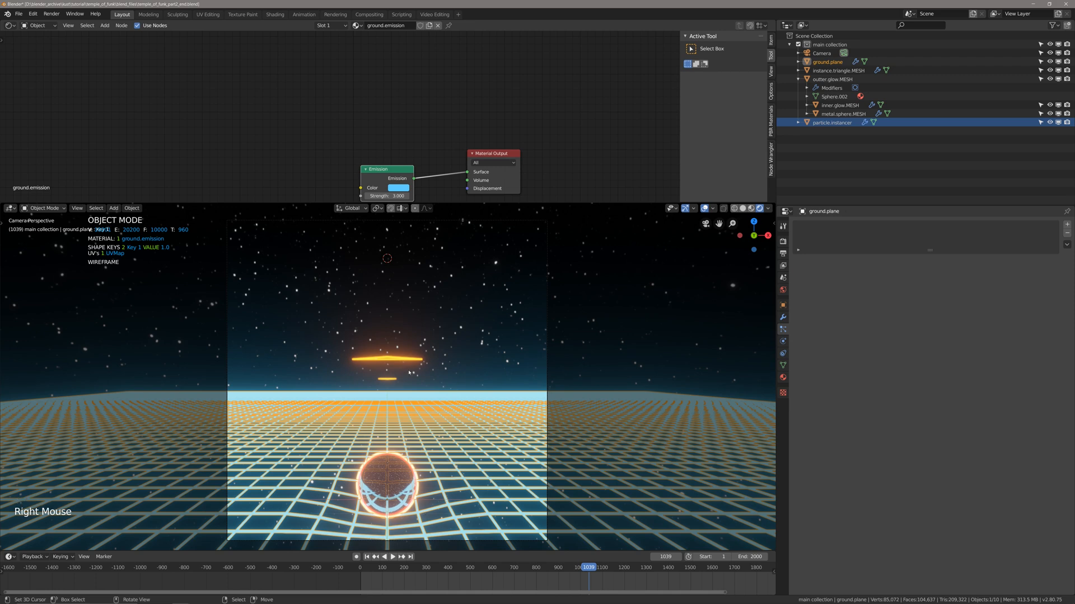
right_click(410, 372)
middle_click_drag(471, 390, 488, 382, "shift")
key("ctrl+s")
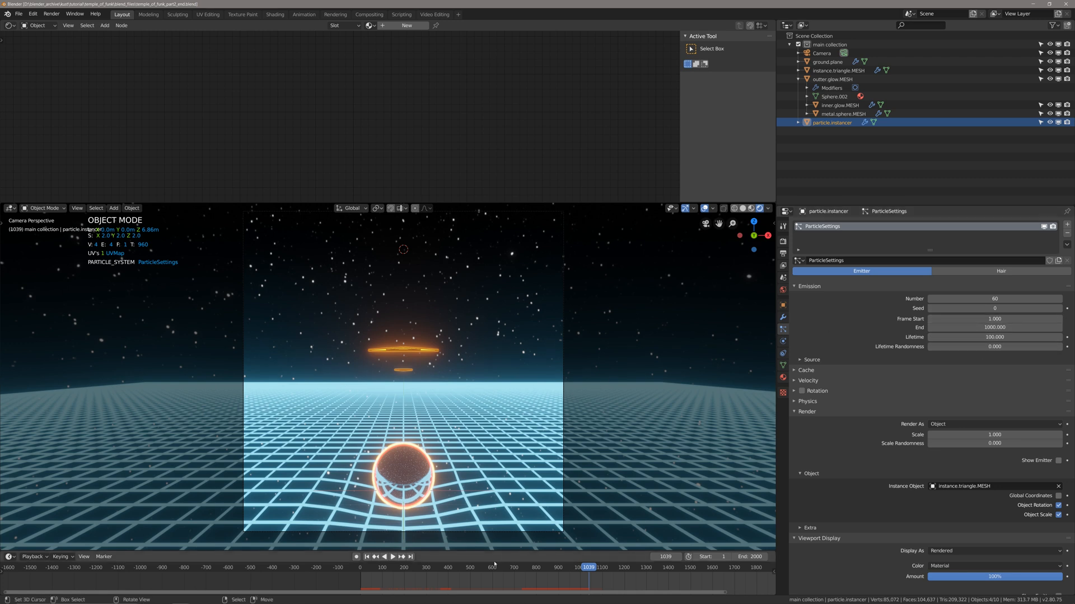
left_click_drag(506, 584, 554, 580)
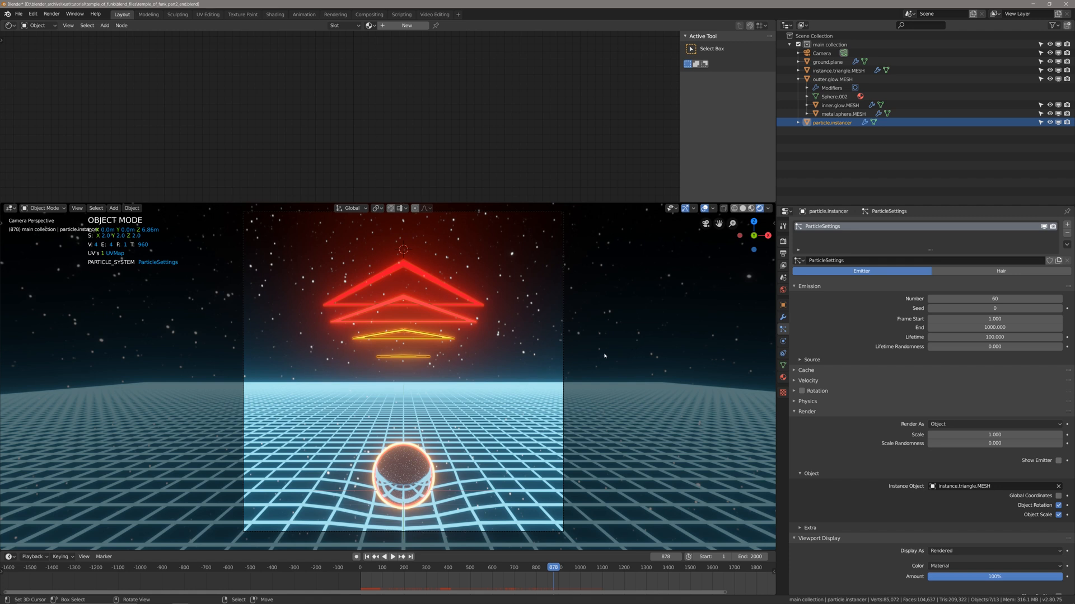
scroll(602, 355, "down", 2)
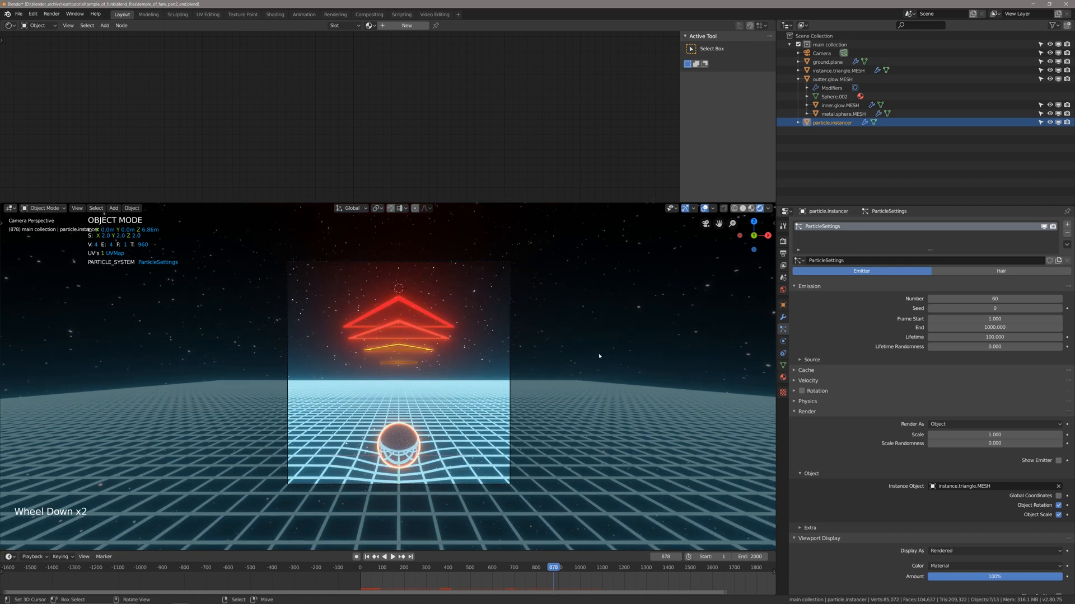